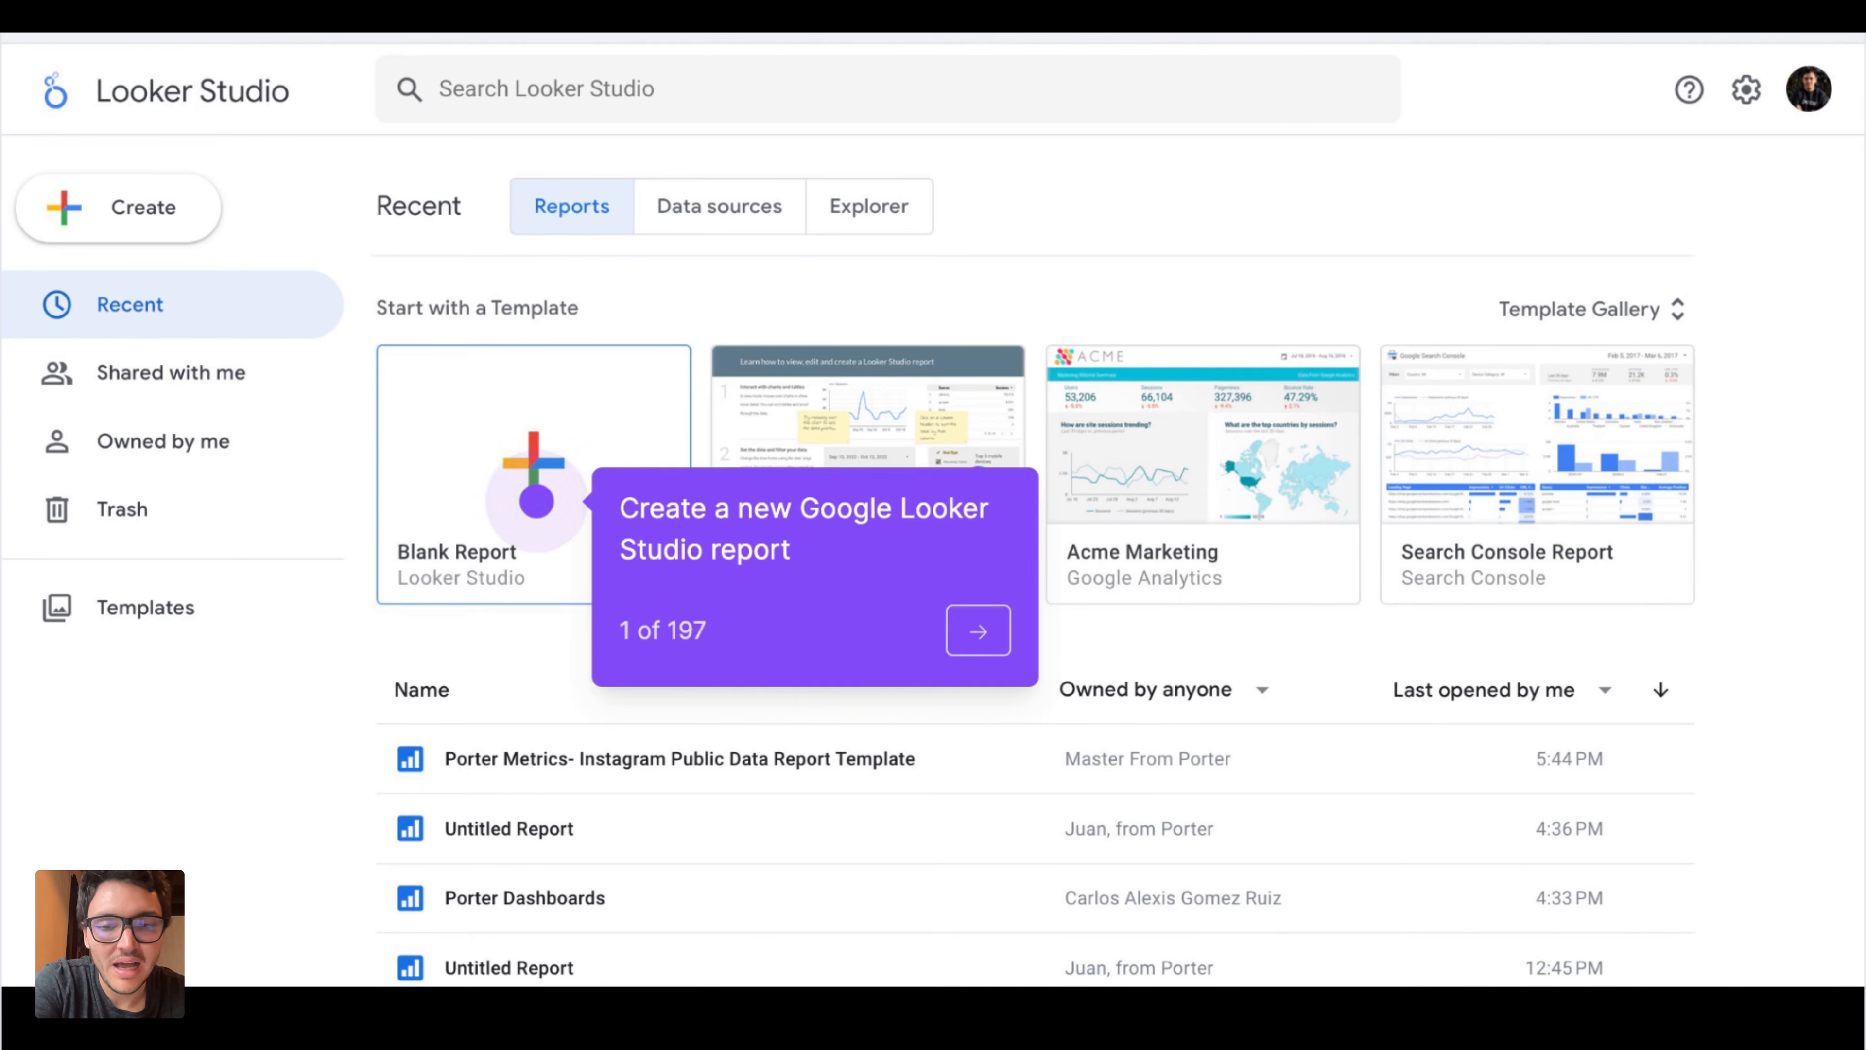
- Create a blank report and connect it to the portermetrics.com property of the Porter - GA4 Google Analytics account
key(Right)
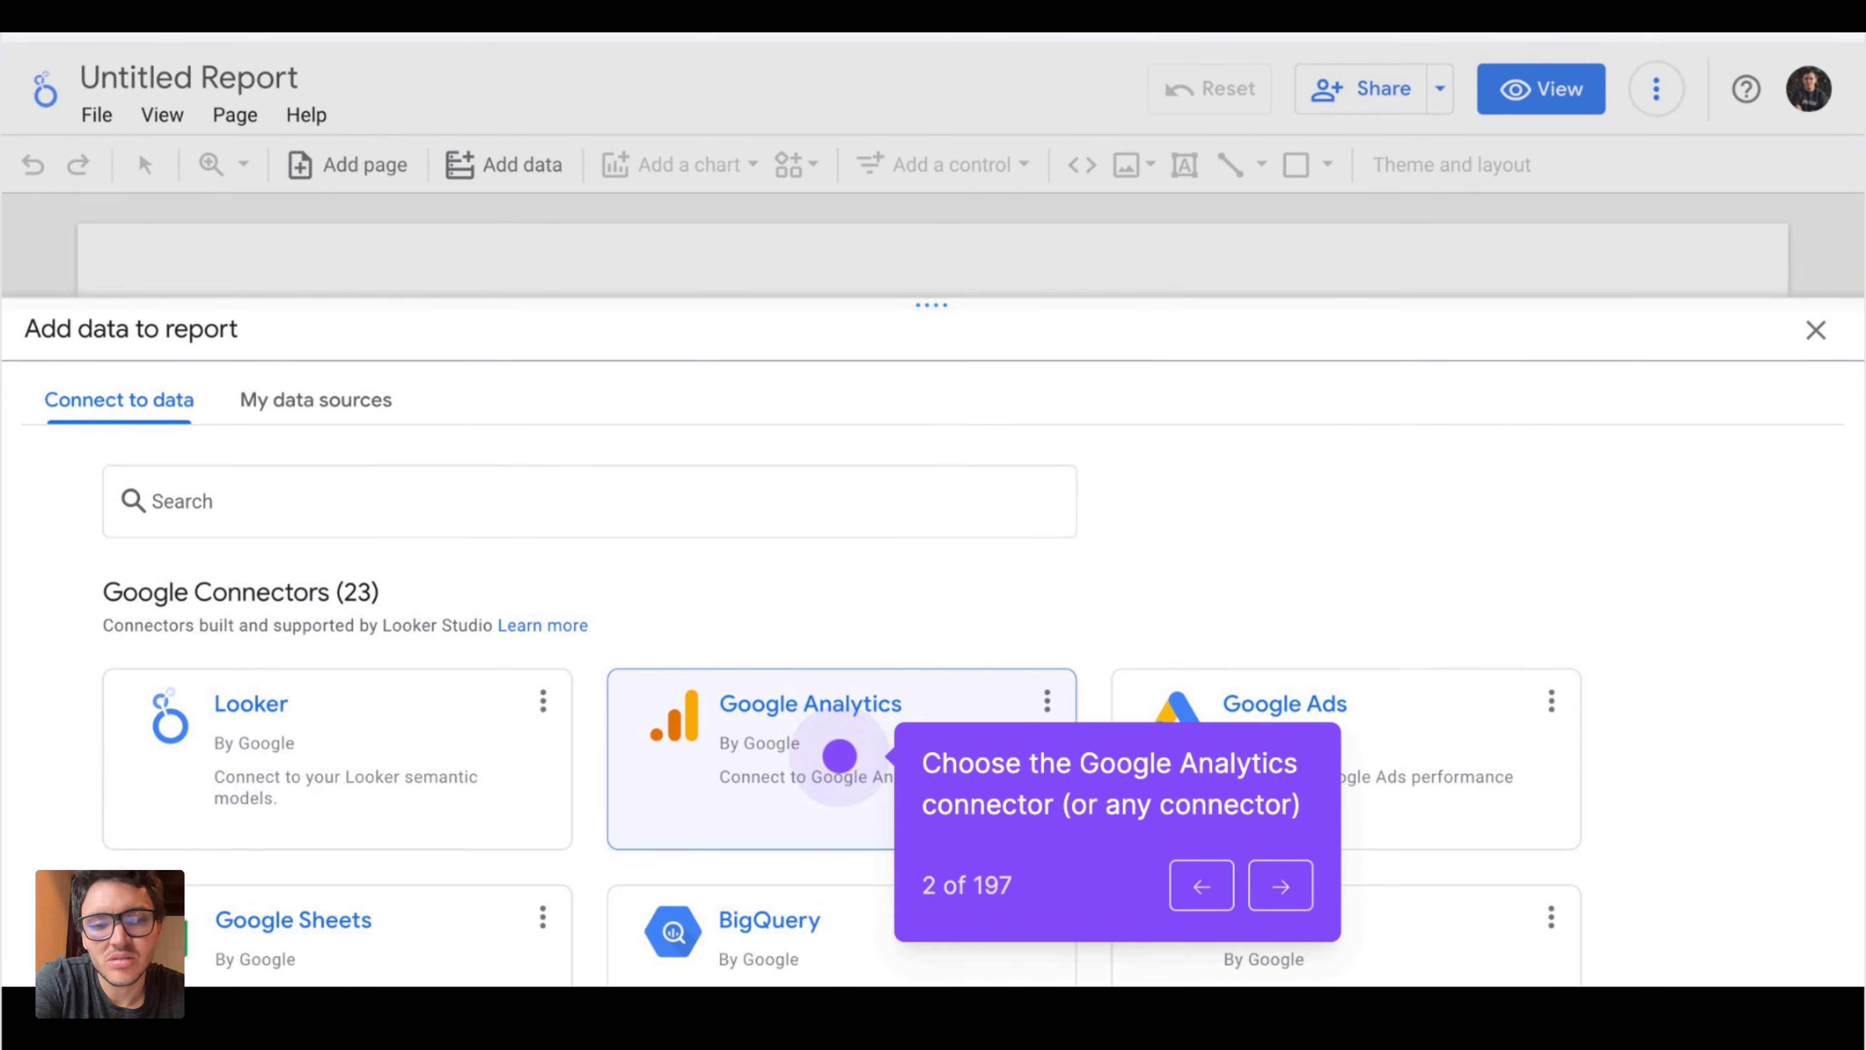
key(Right)
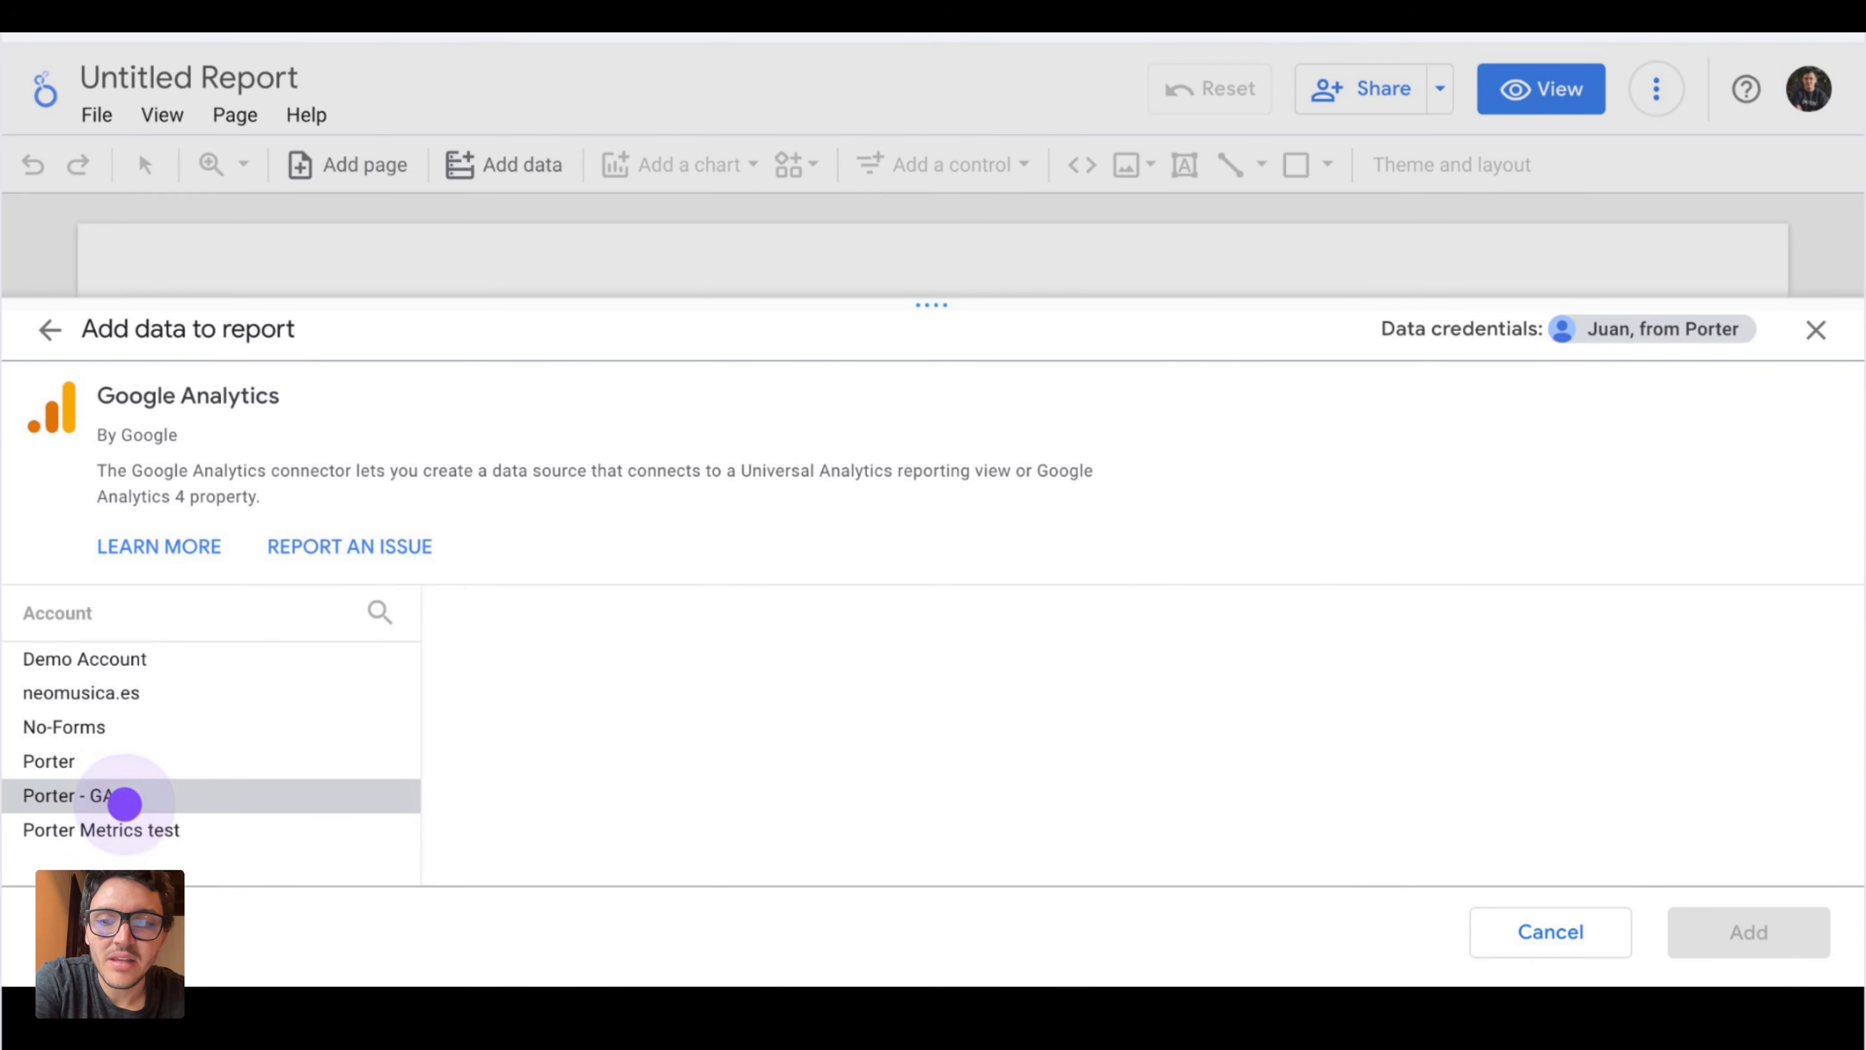
key(Right)
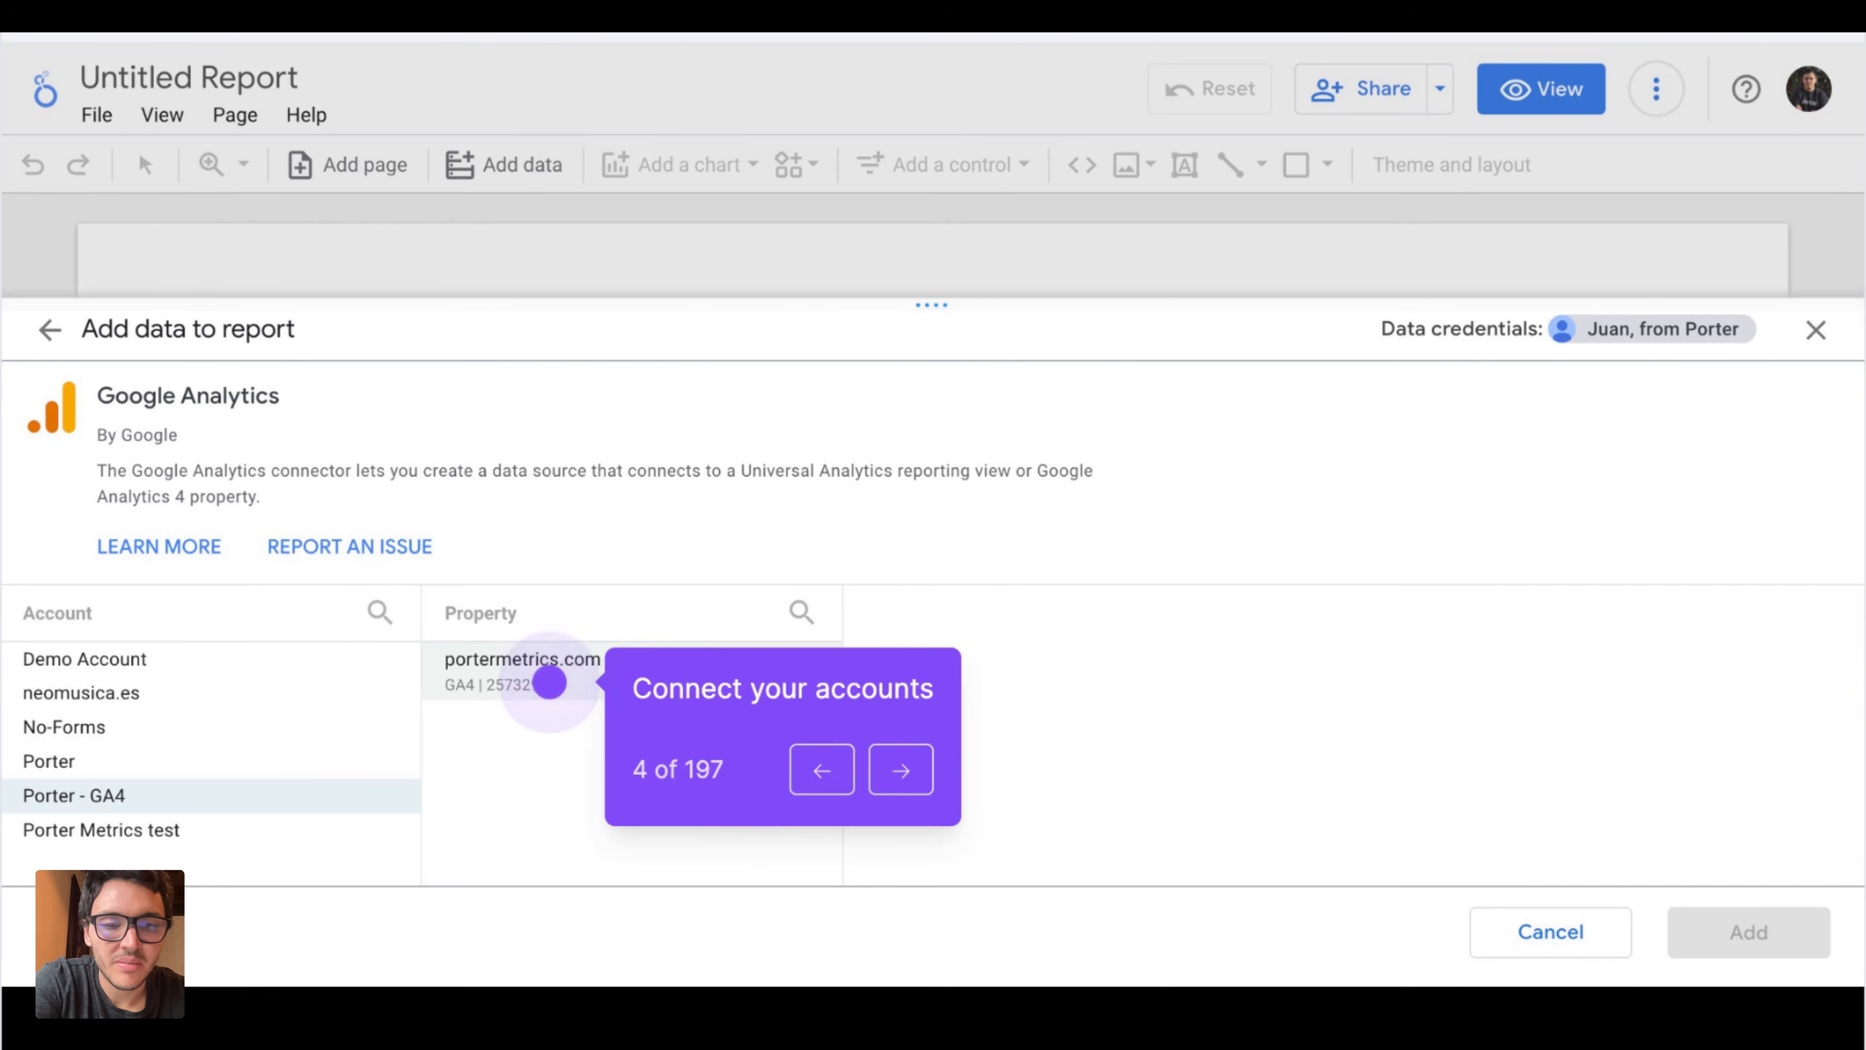
key(Right)
key(Right)
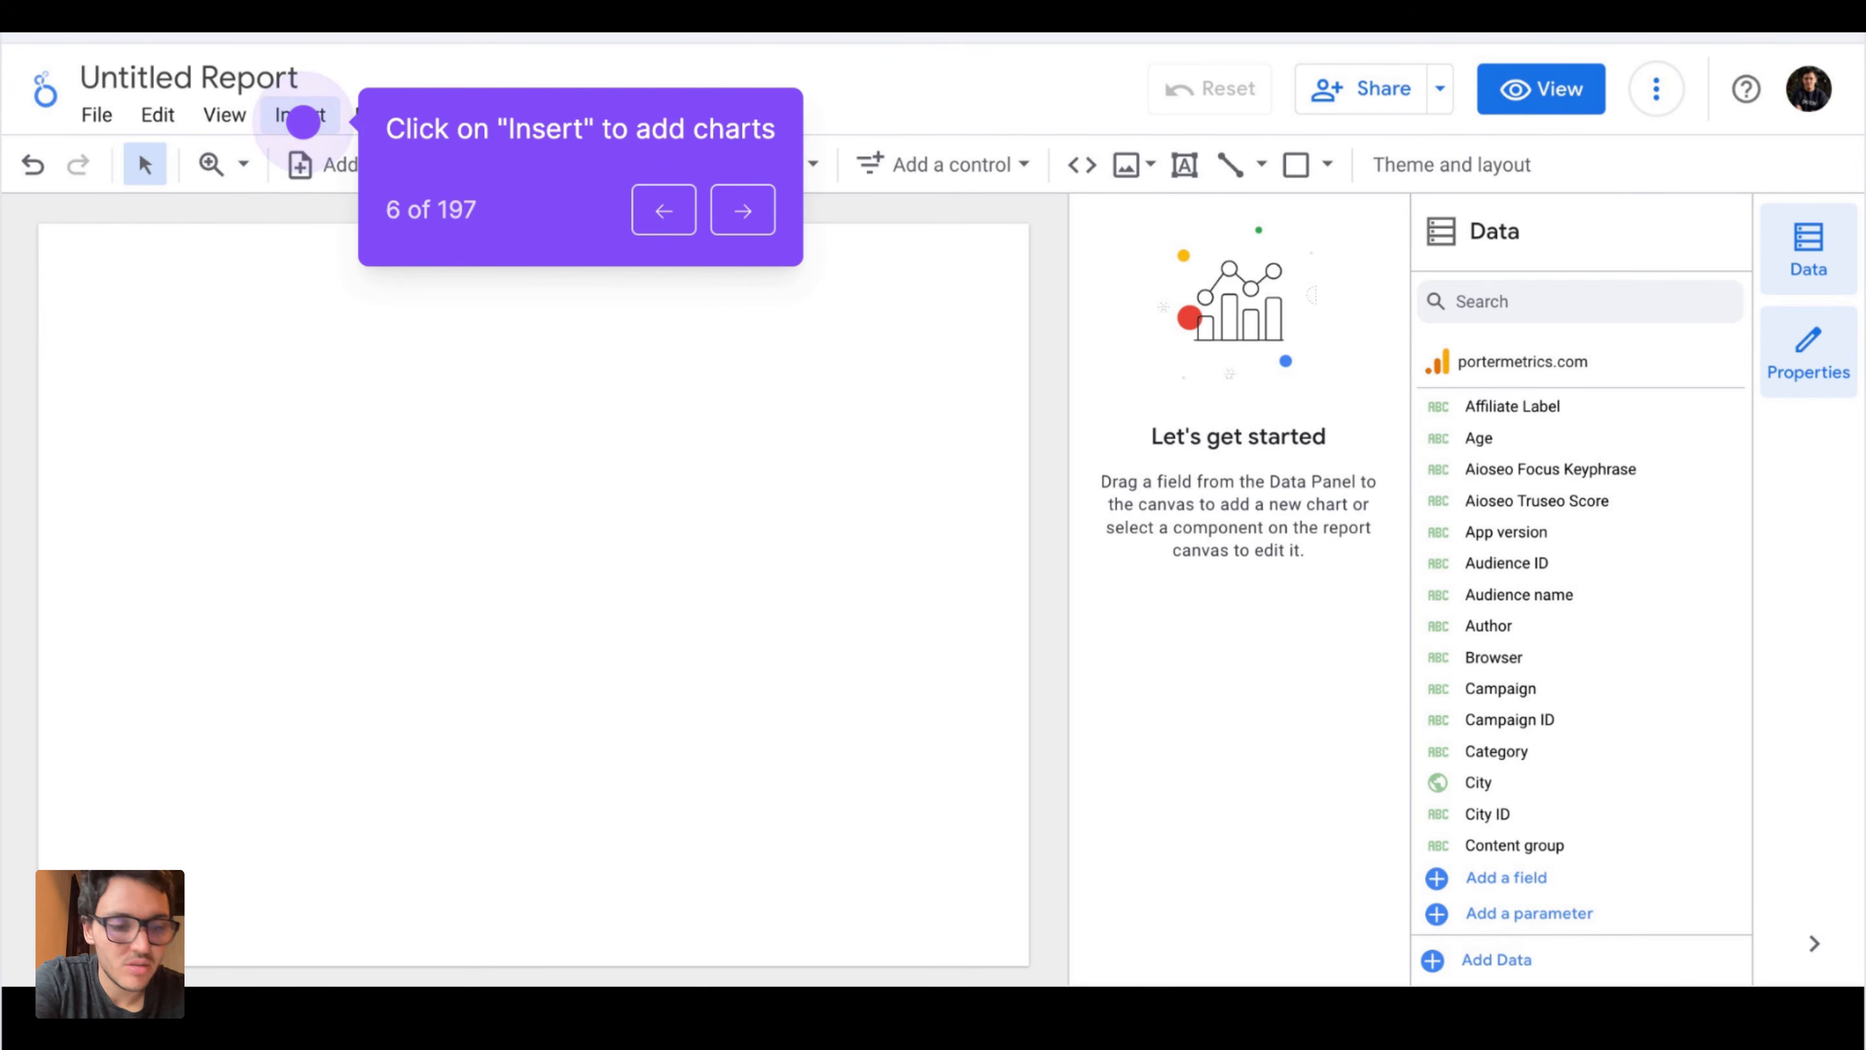
- Add a scorecard near the upper-left corner of the report canvas
key(Right)
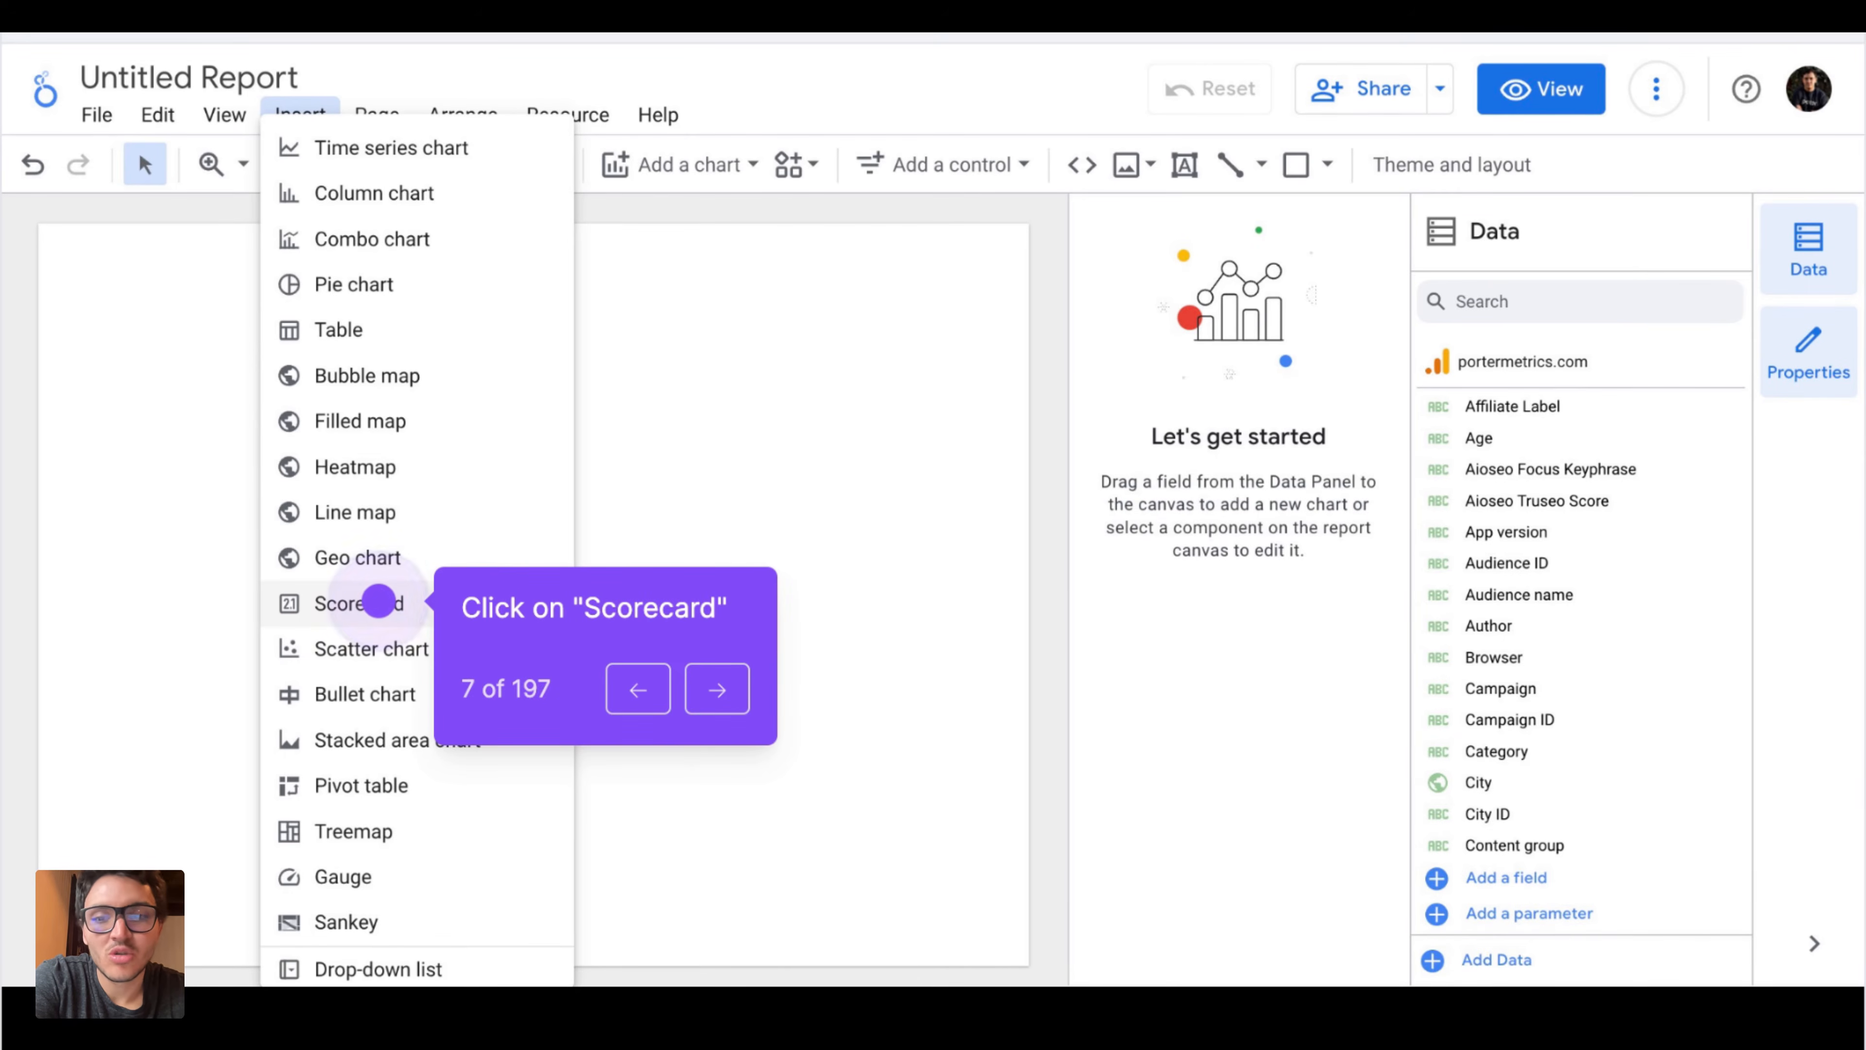
key(Right)
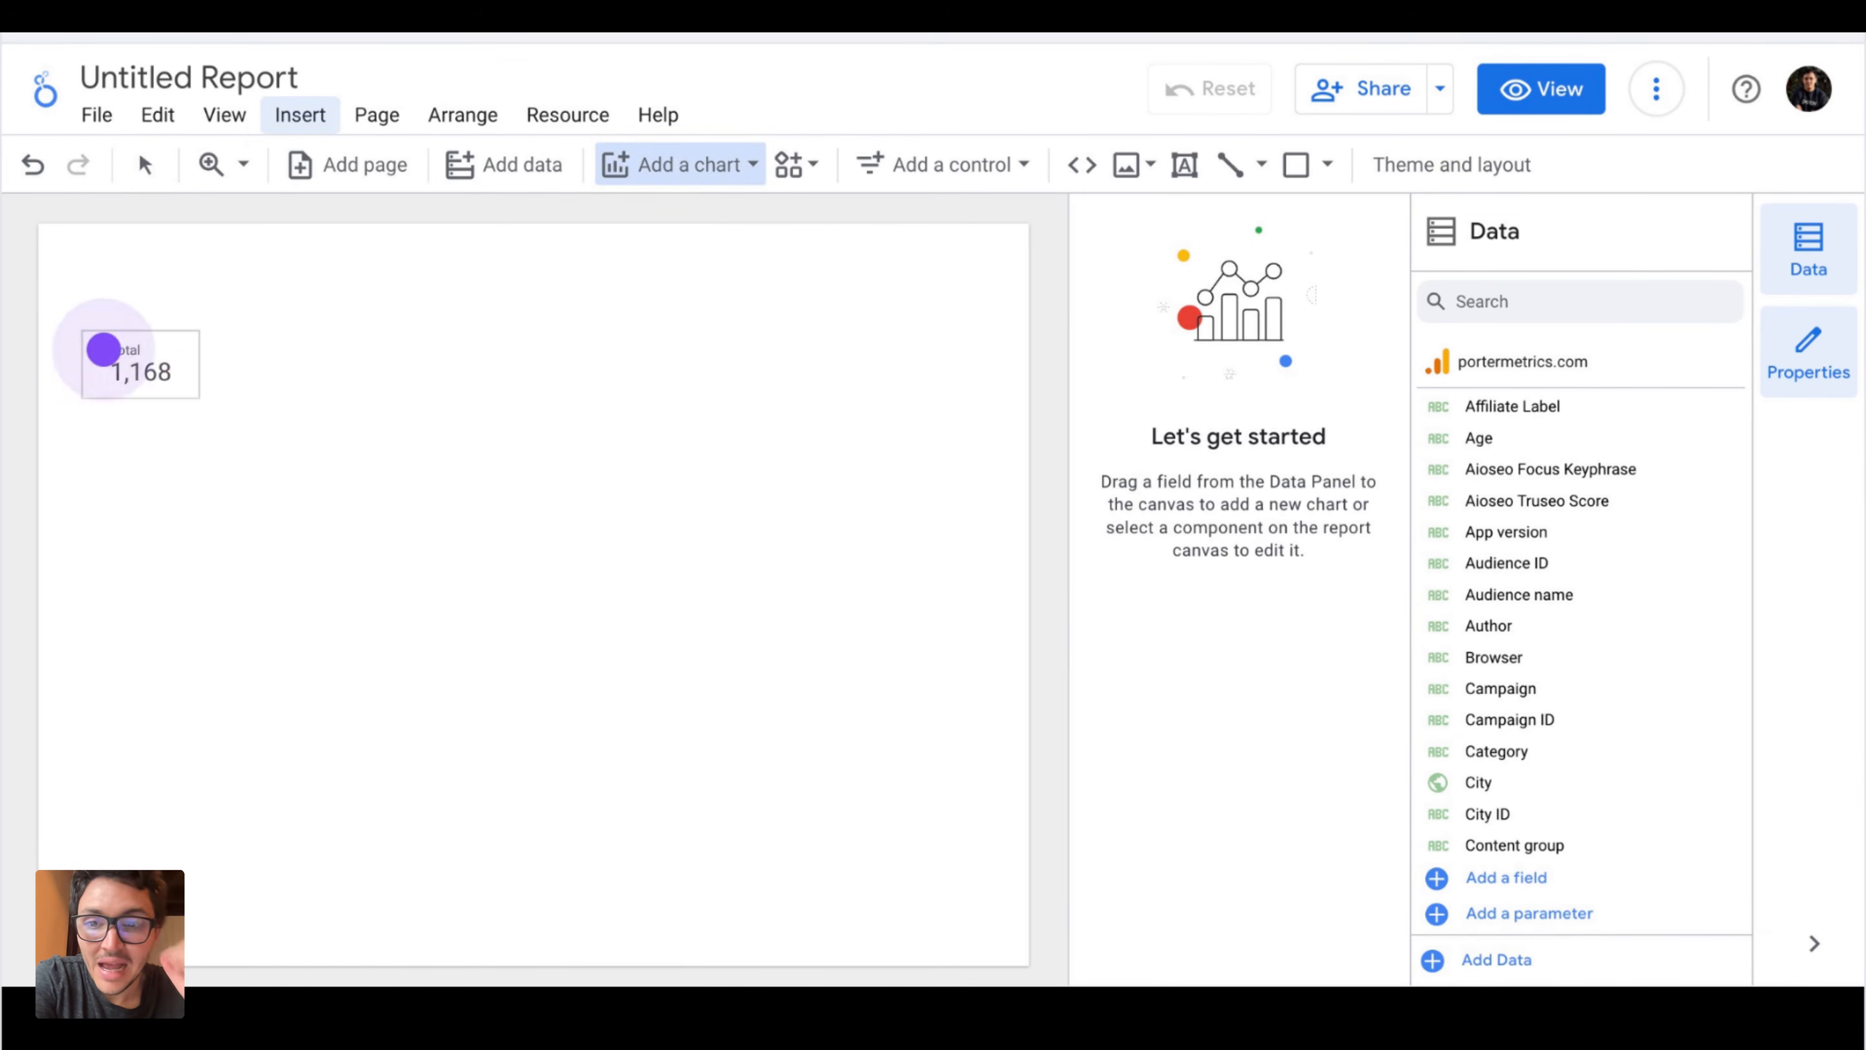
key(Right)
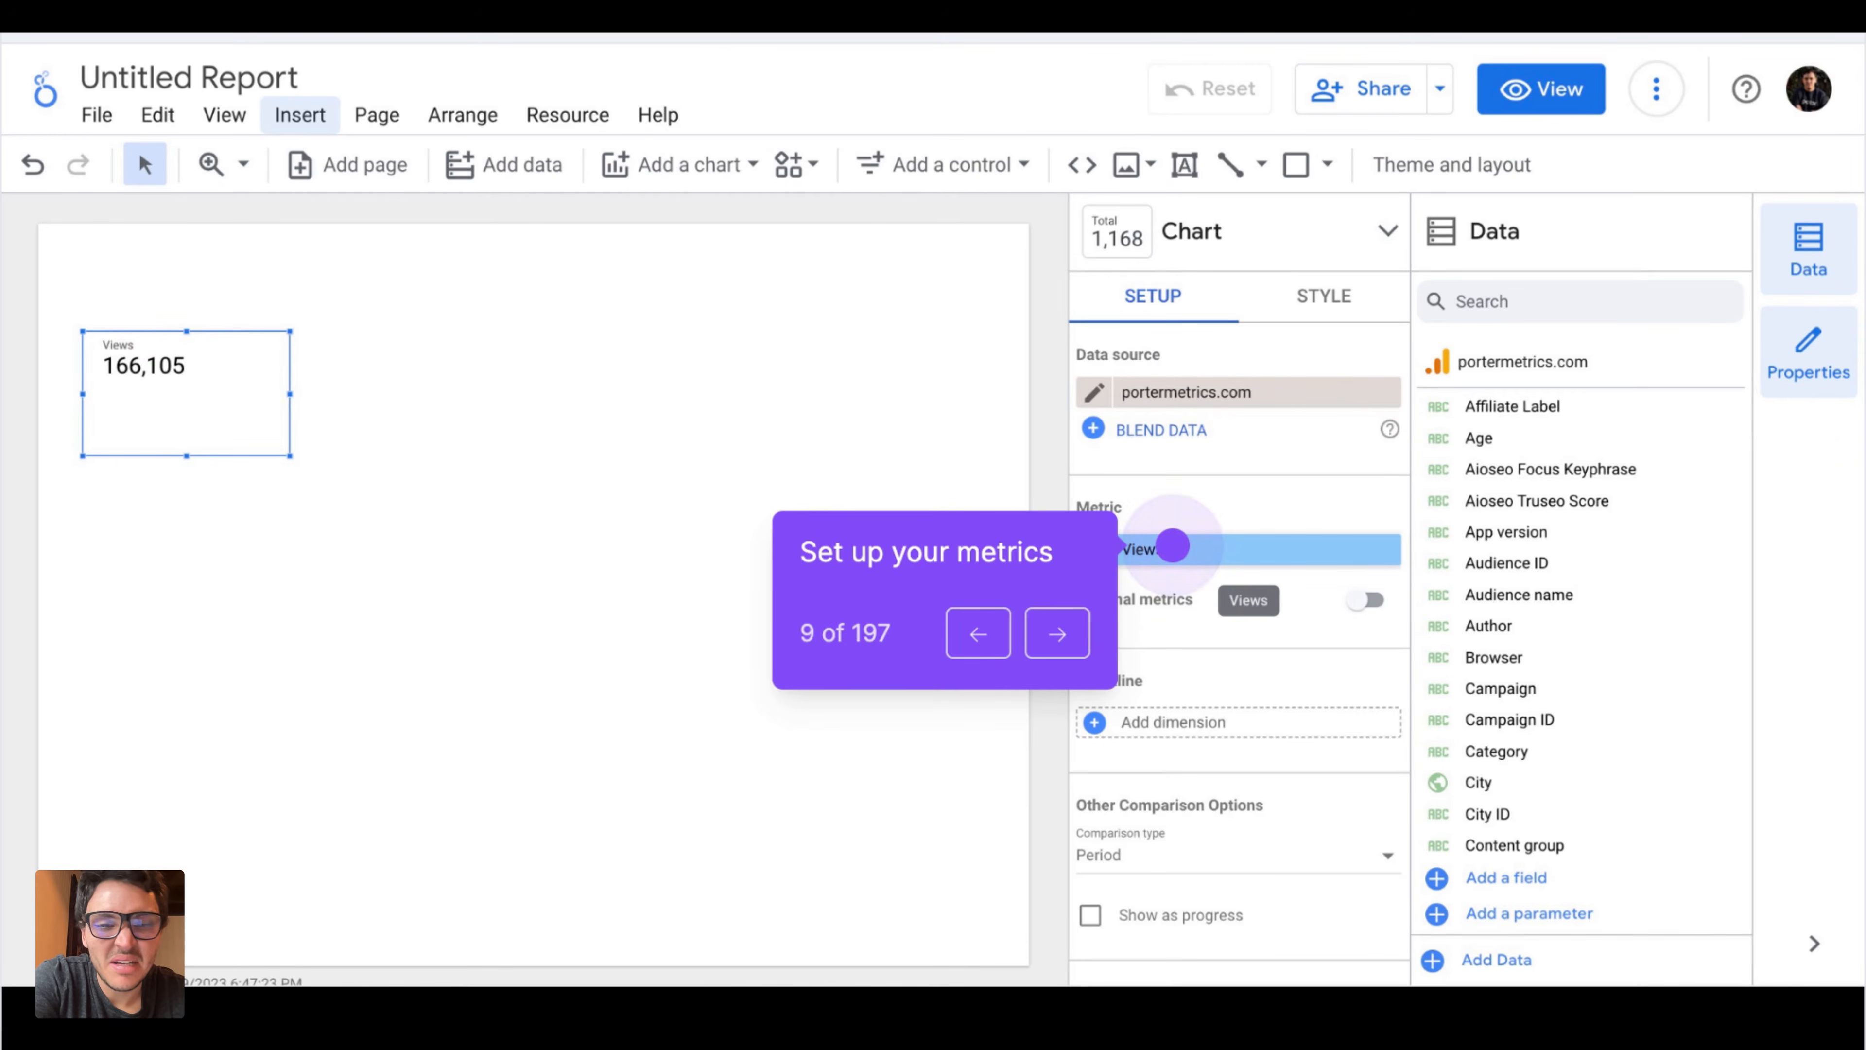
- Set the scorecard's metric to Sessions and add a sparkline broken down by Date
key(Right)
key(Right)
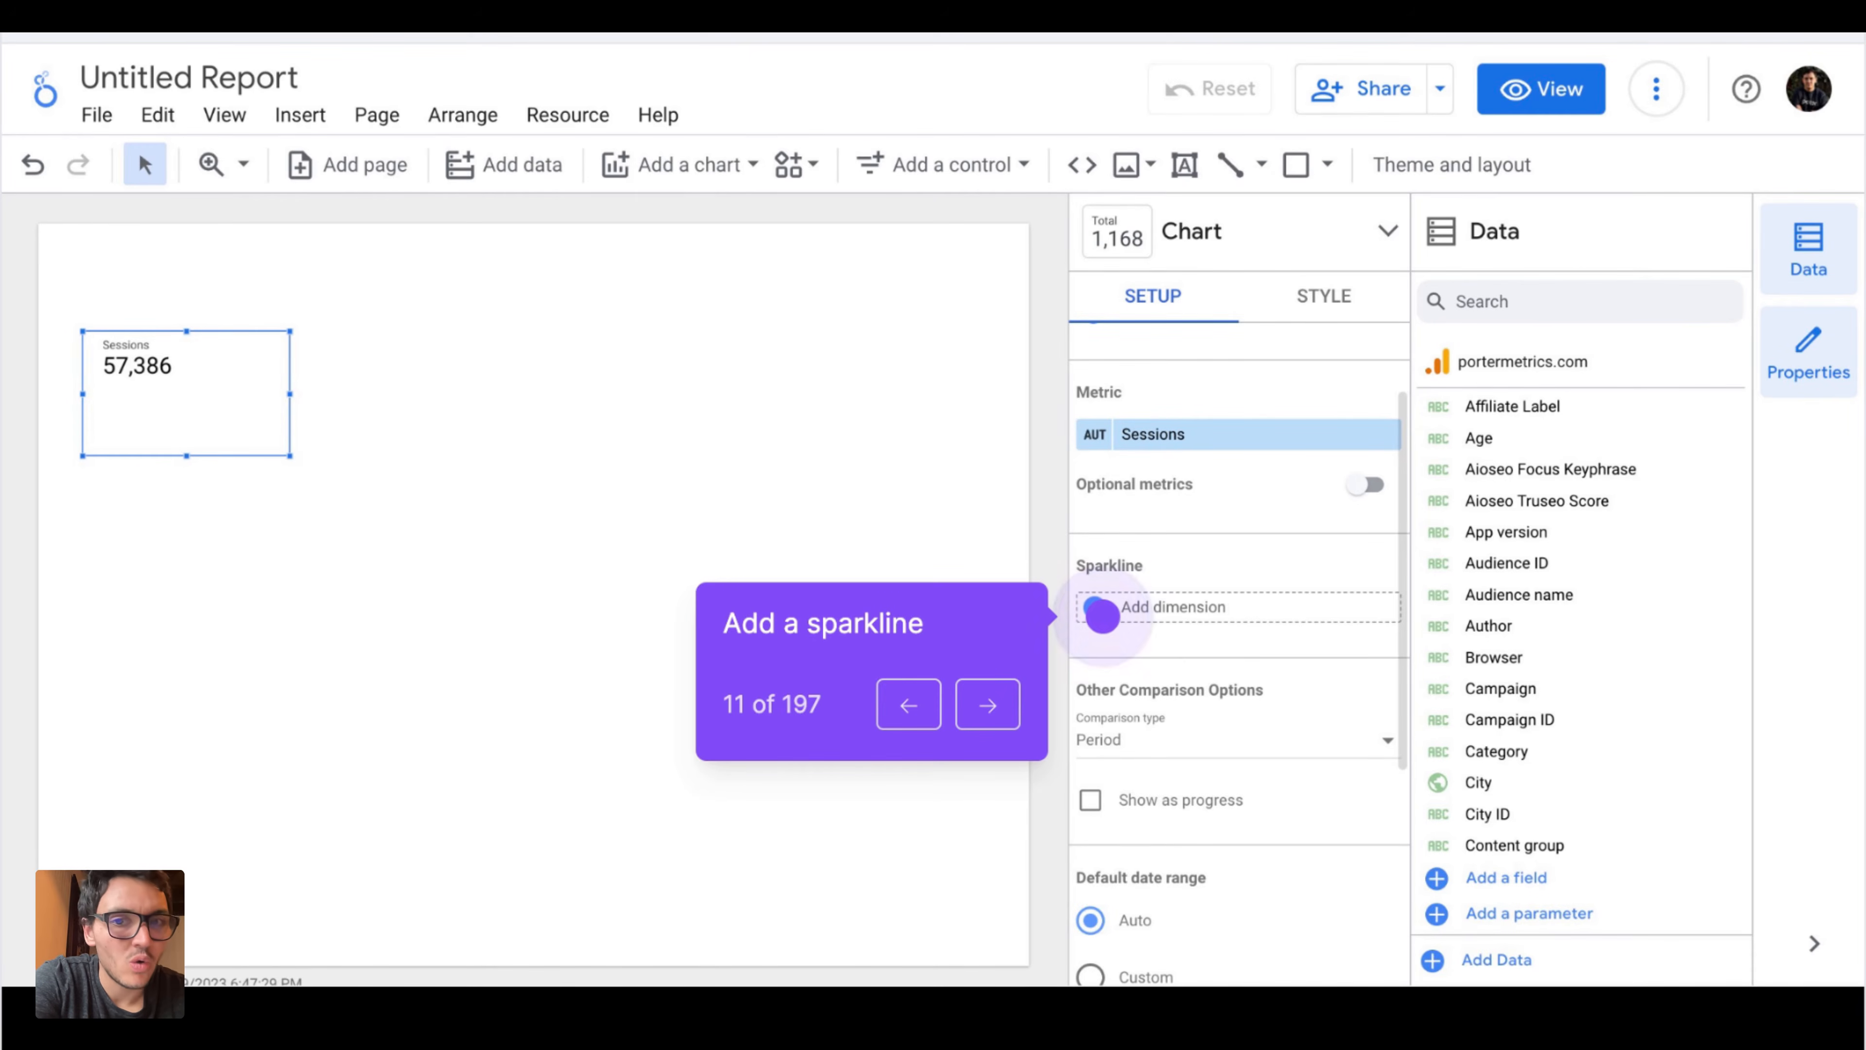
key(Right)
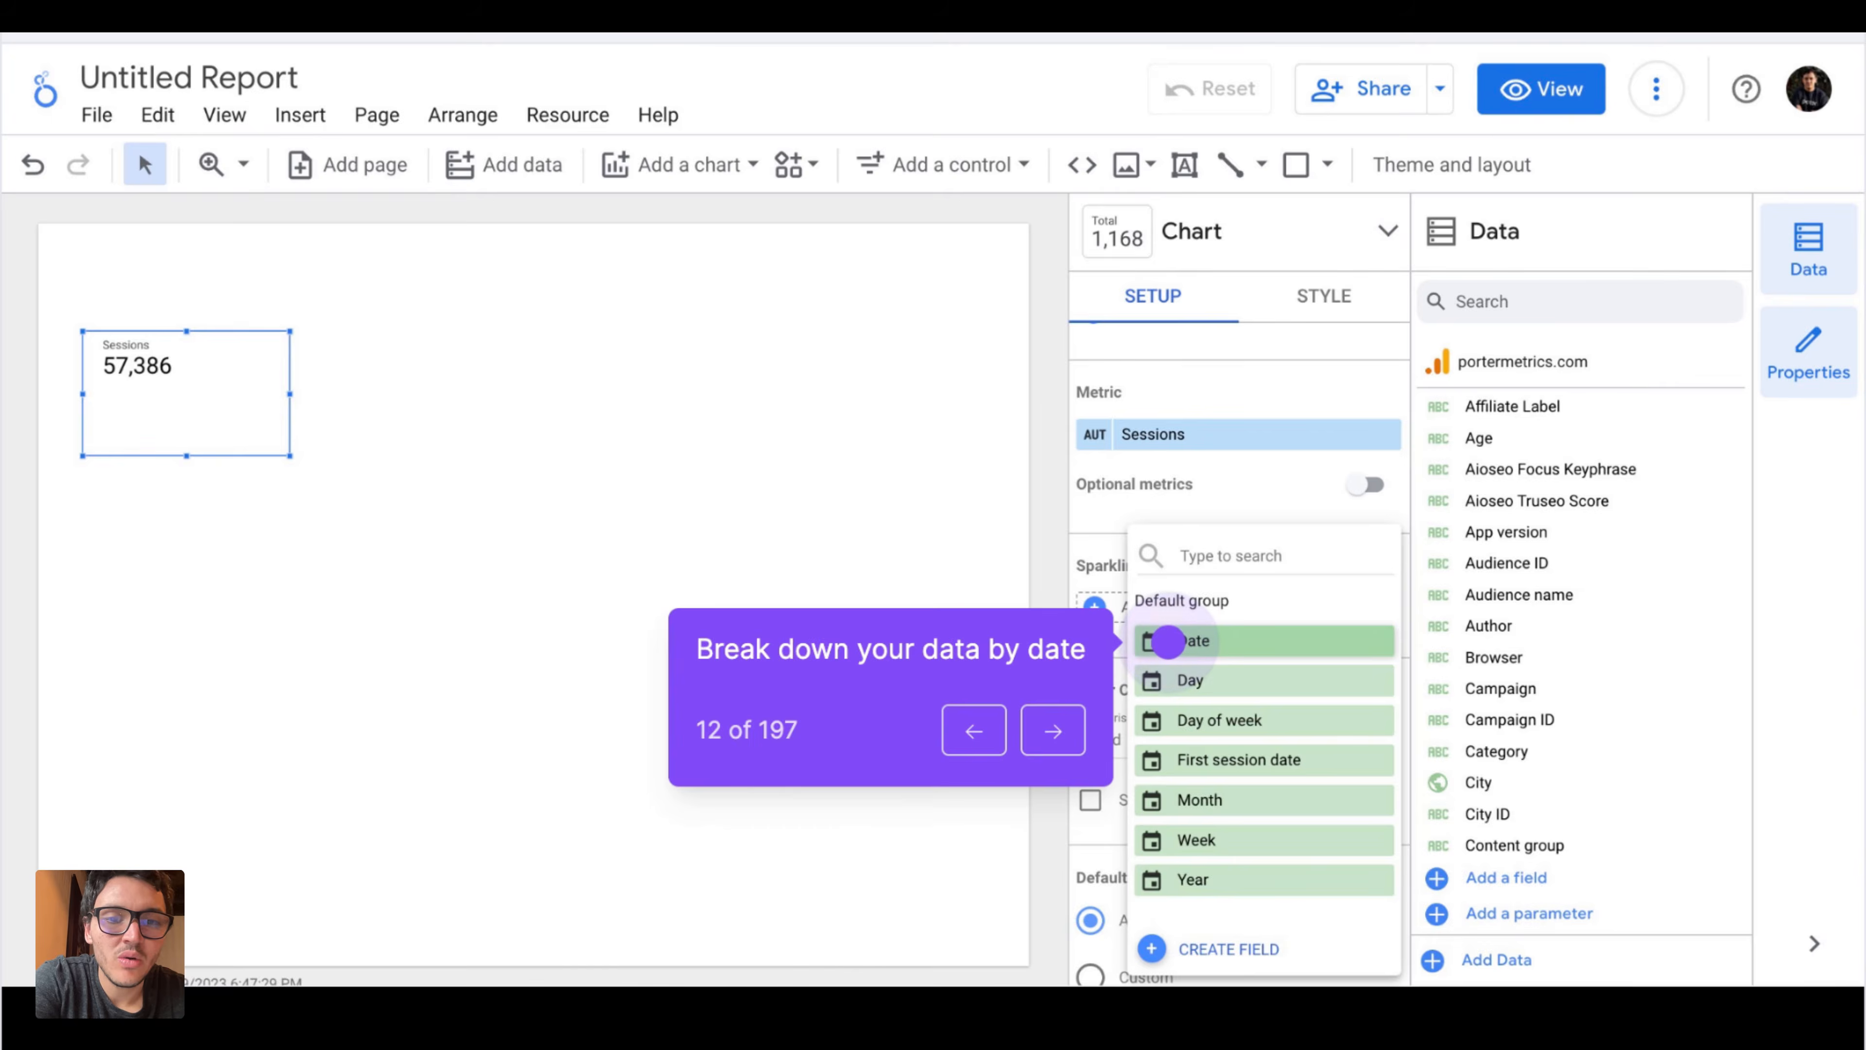
key(Right)
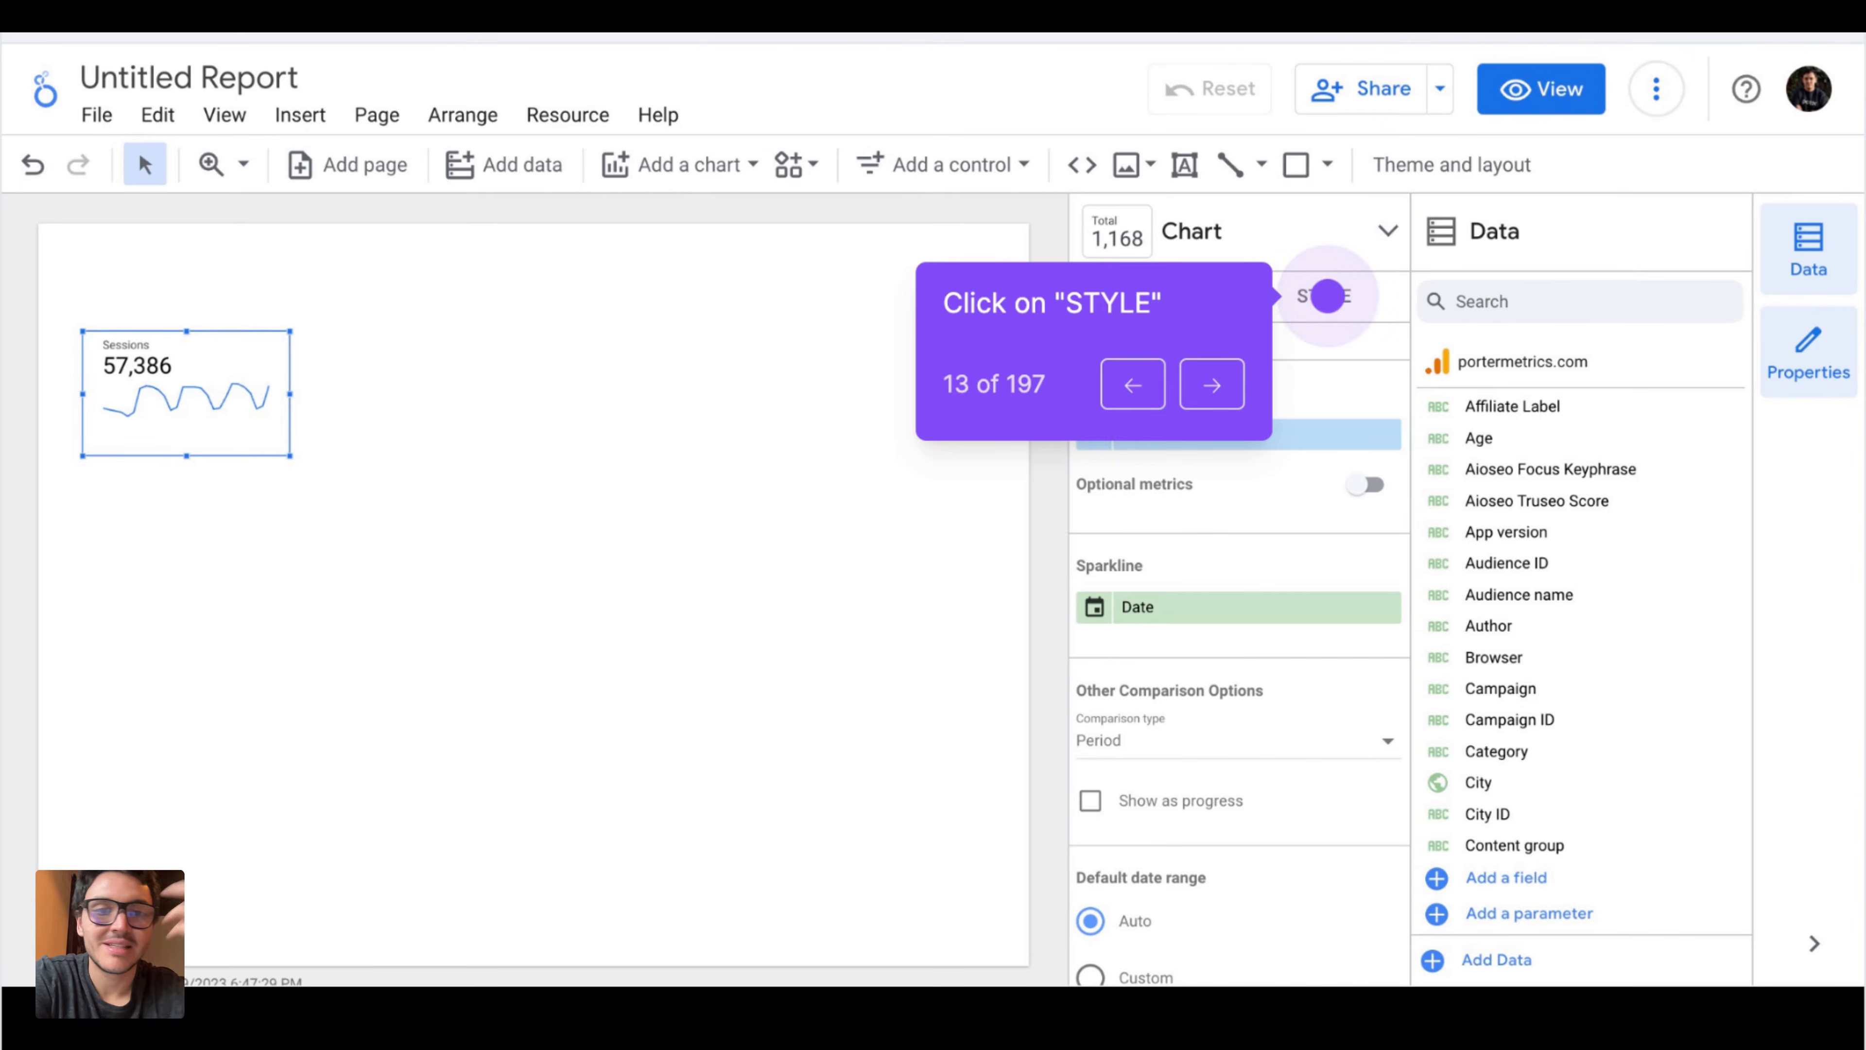
- Color the Sessions scorecard's sparkline light green and enable its Fill and Smooth options
key(Right)
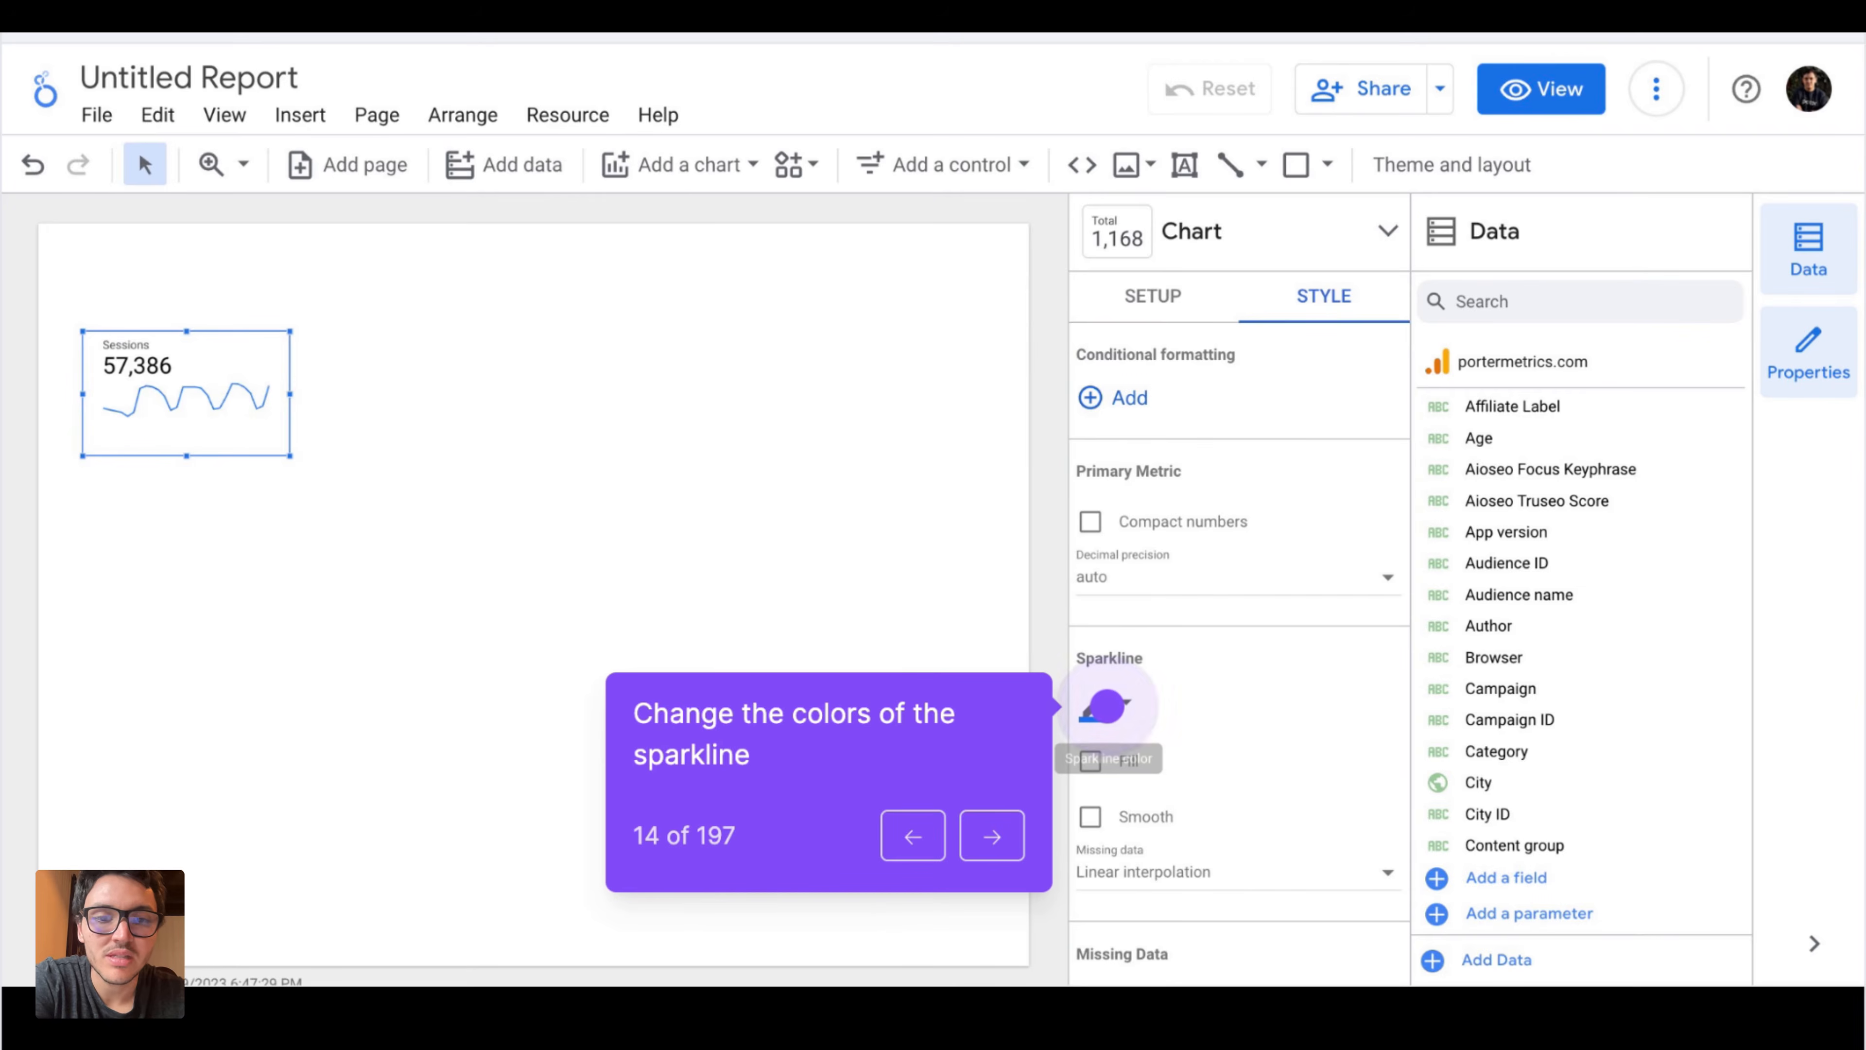
key(Right)
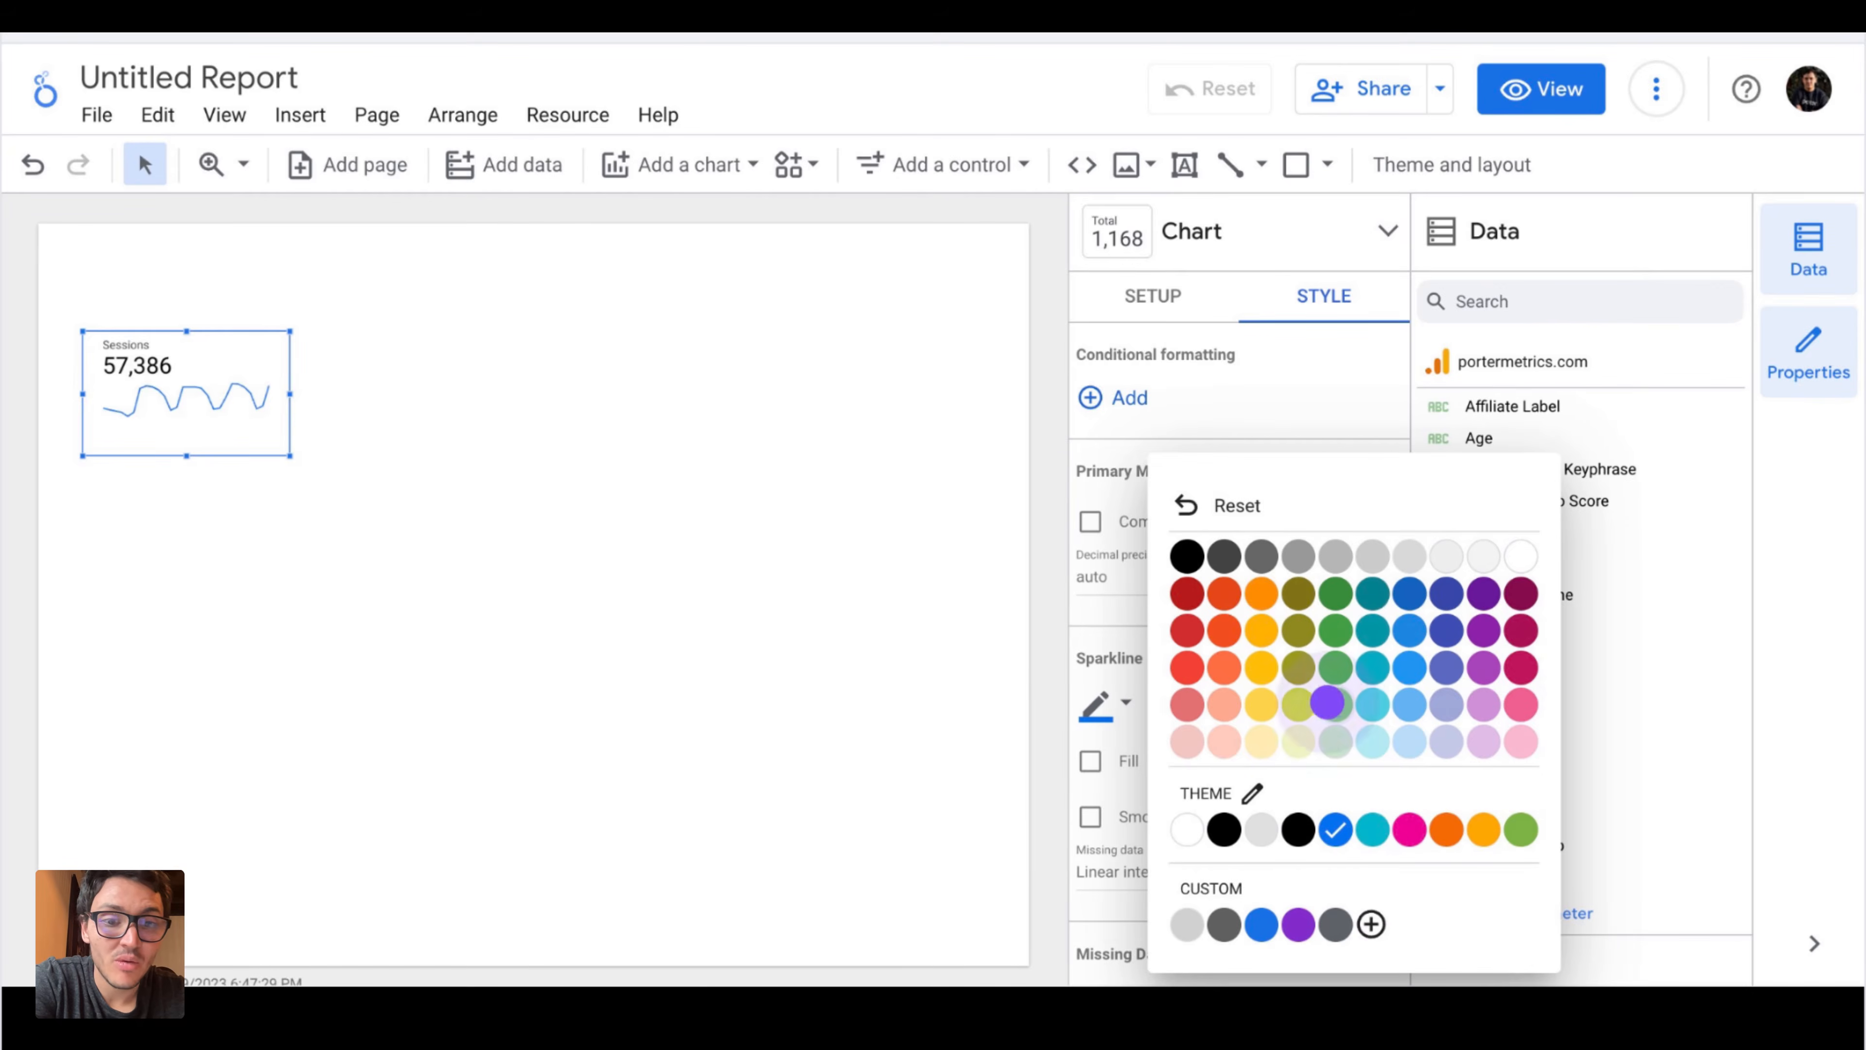
key(Right)
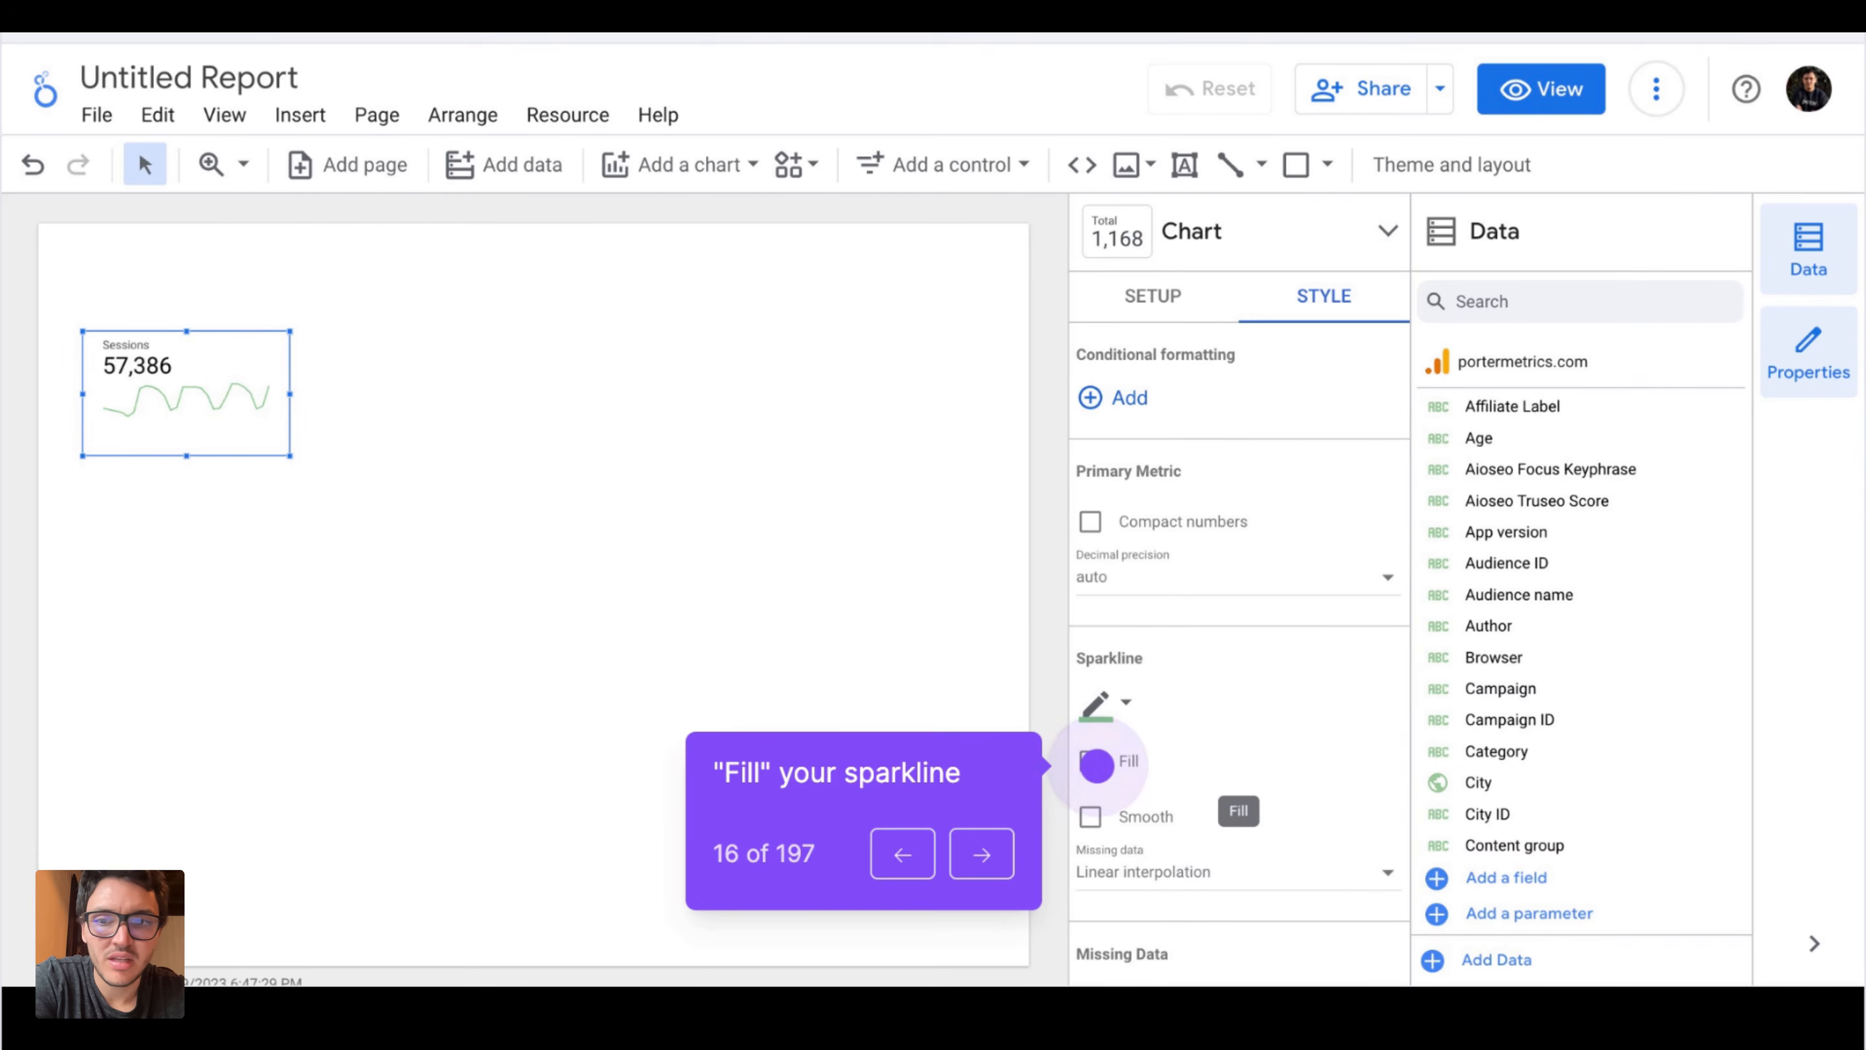
key(Right)
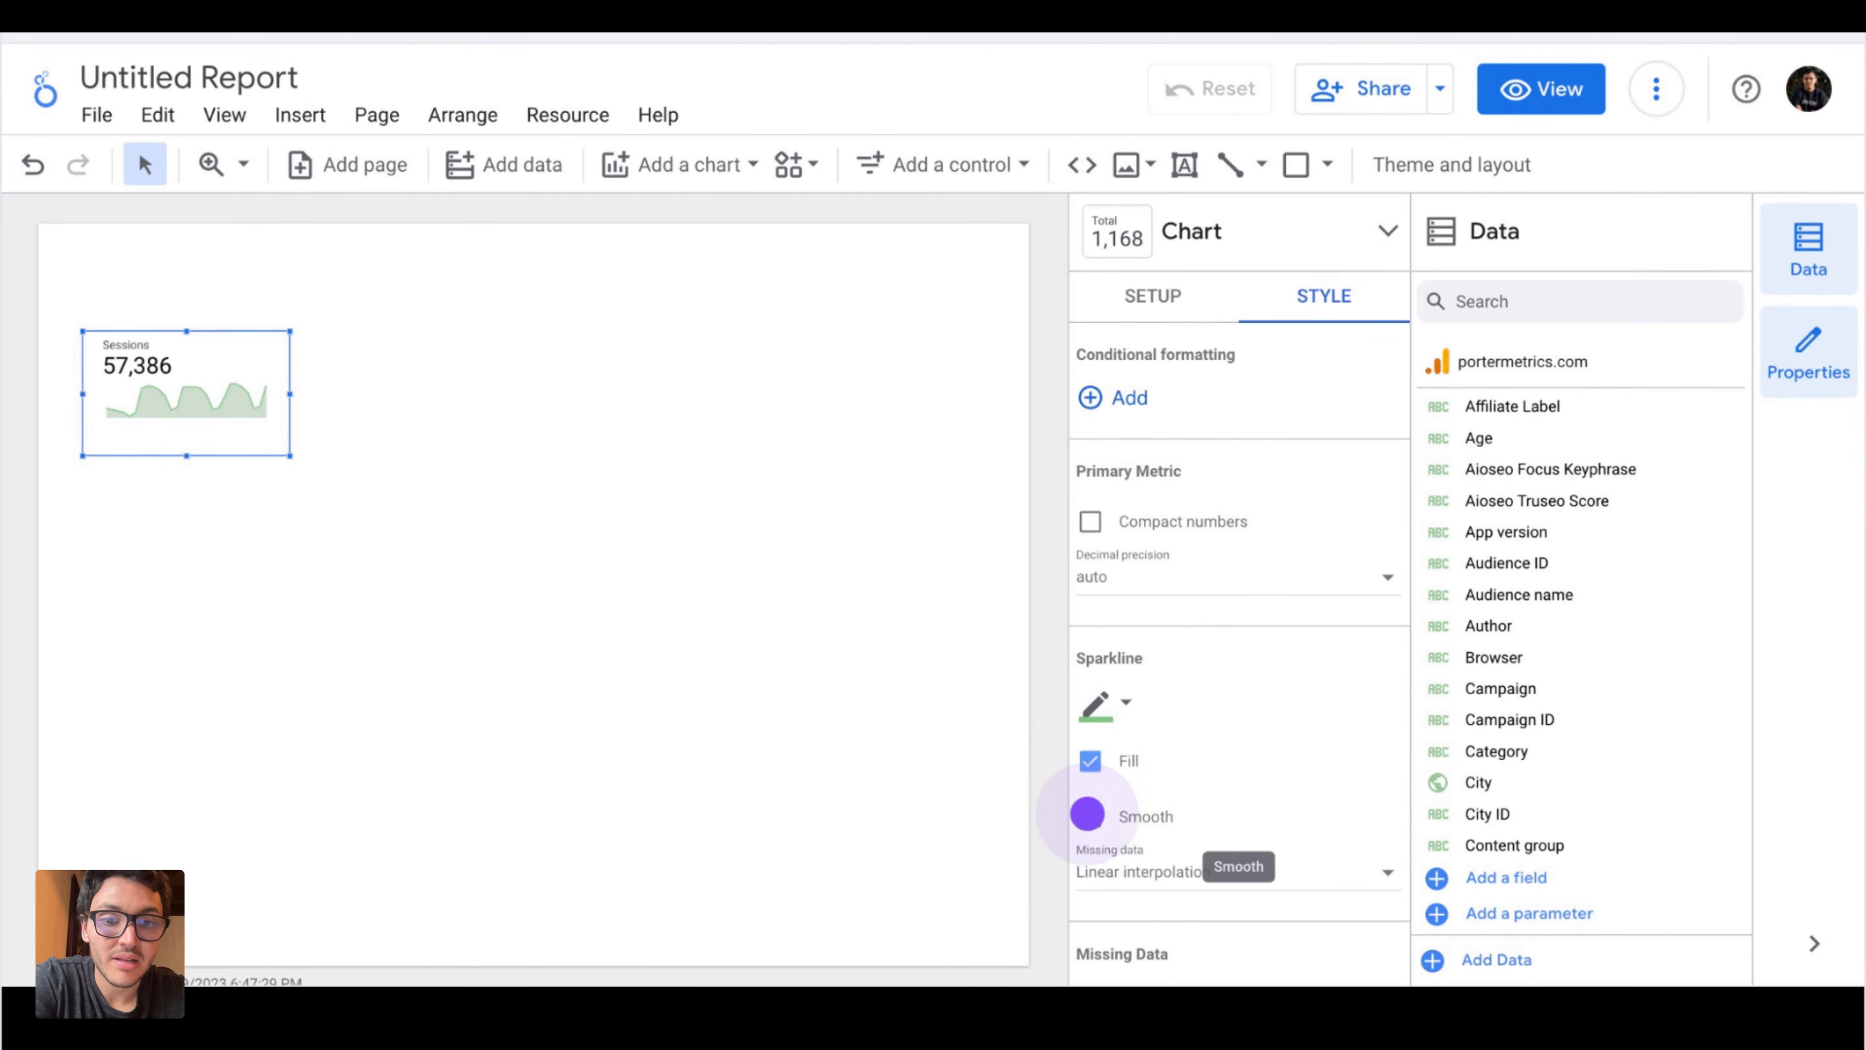
key(Right)
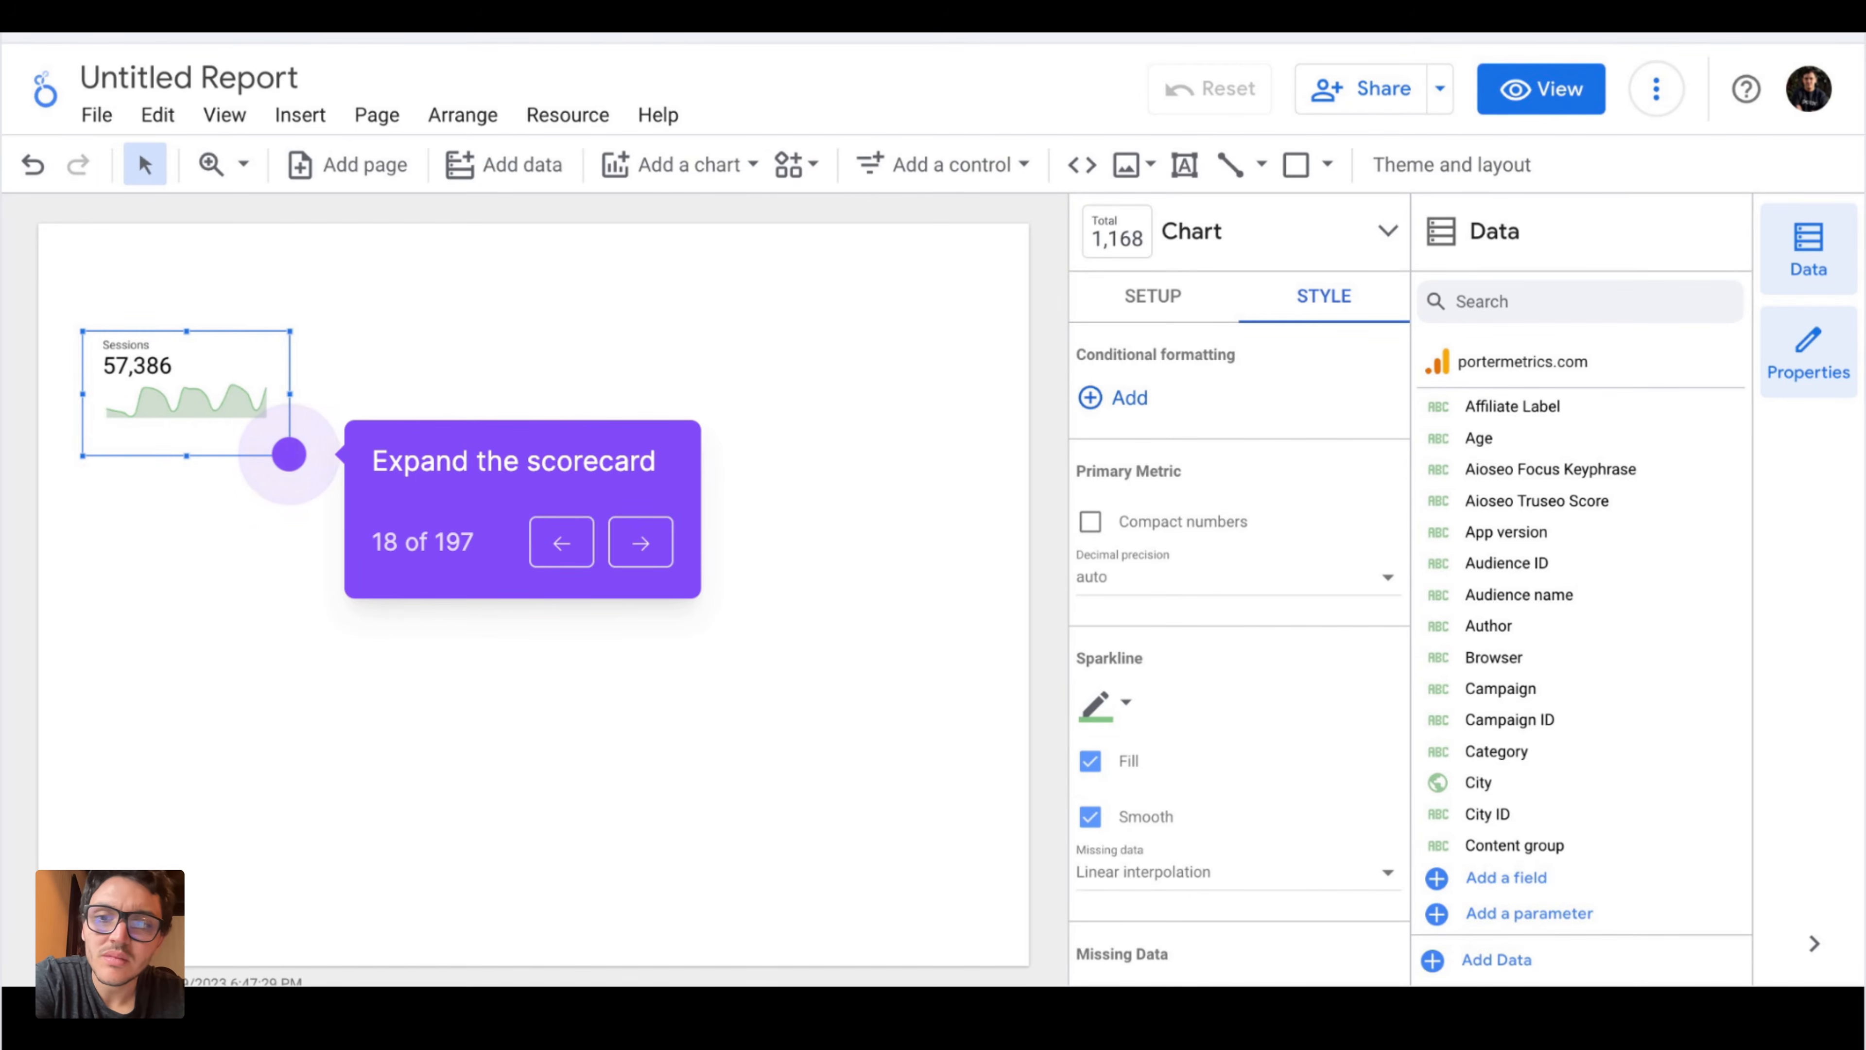
- Enlarge the Sessions scorecard and style its border with a shadow and a radius of 10
key(Right)
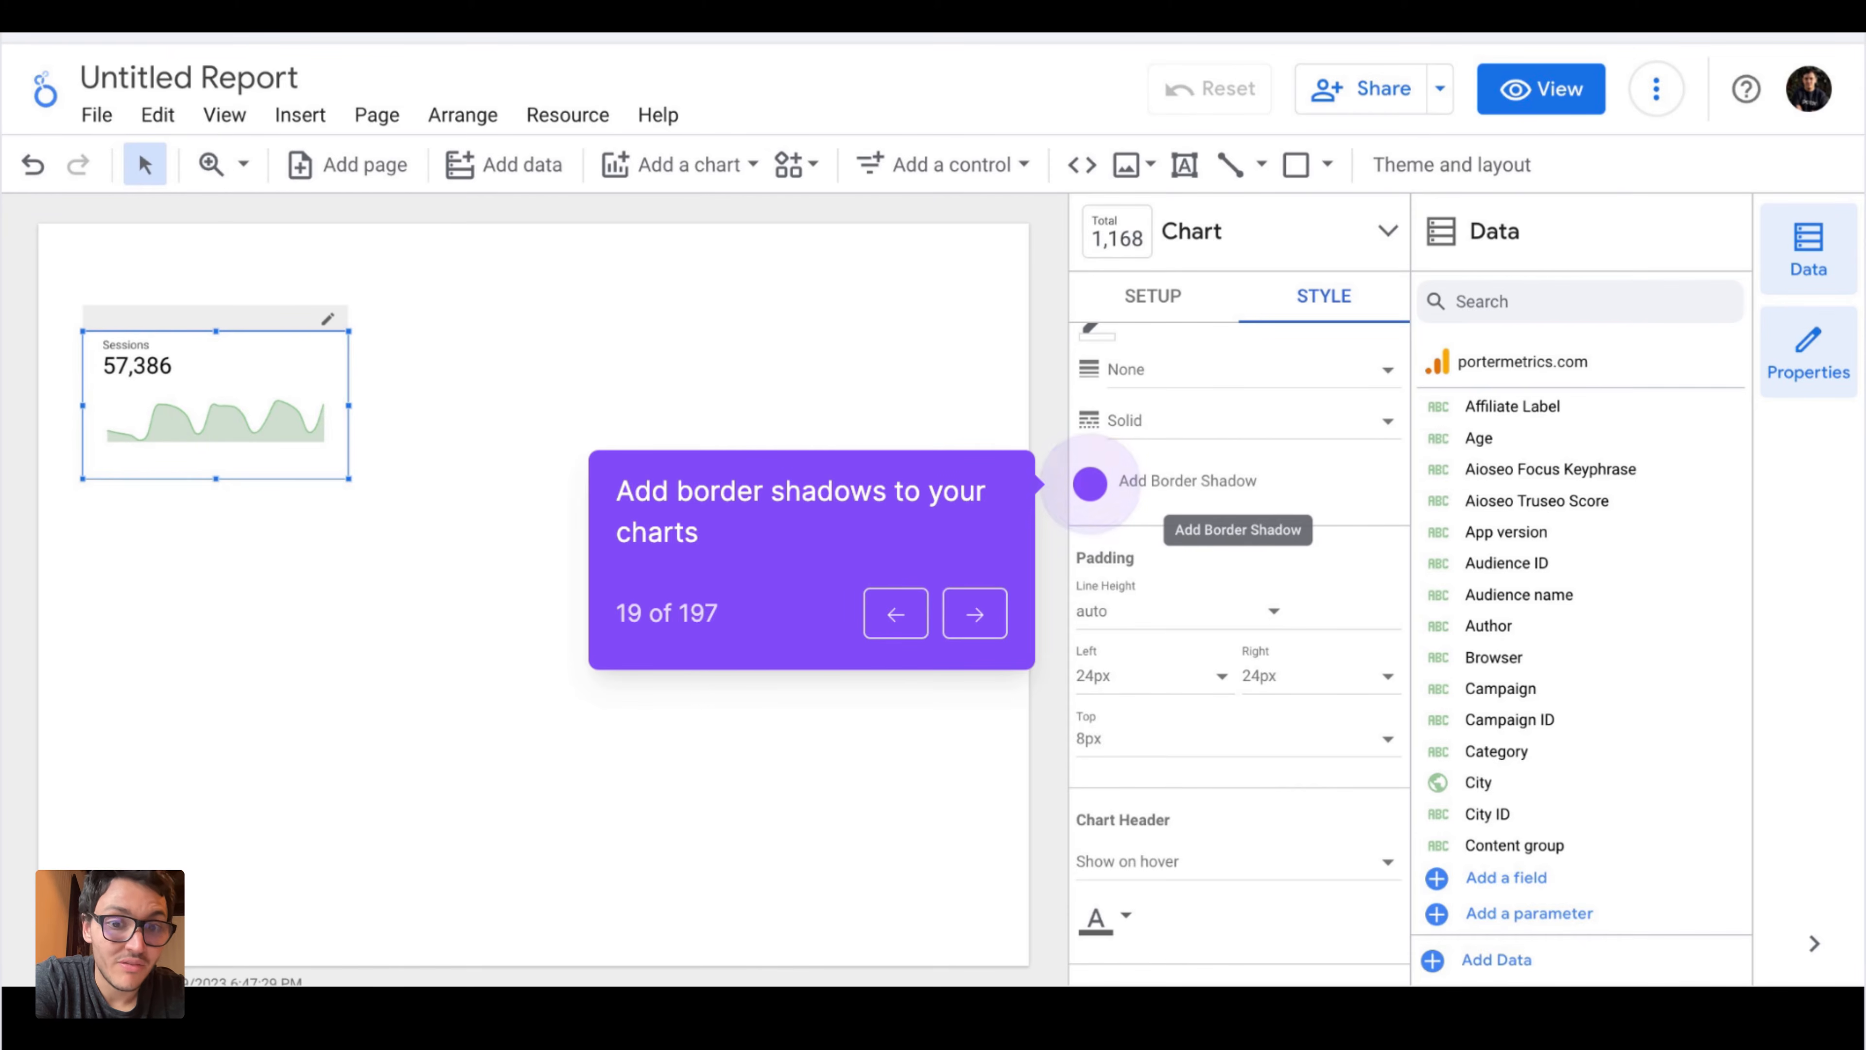
key(Right)
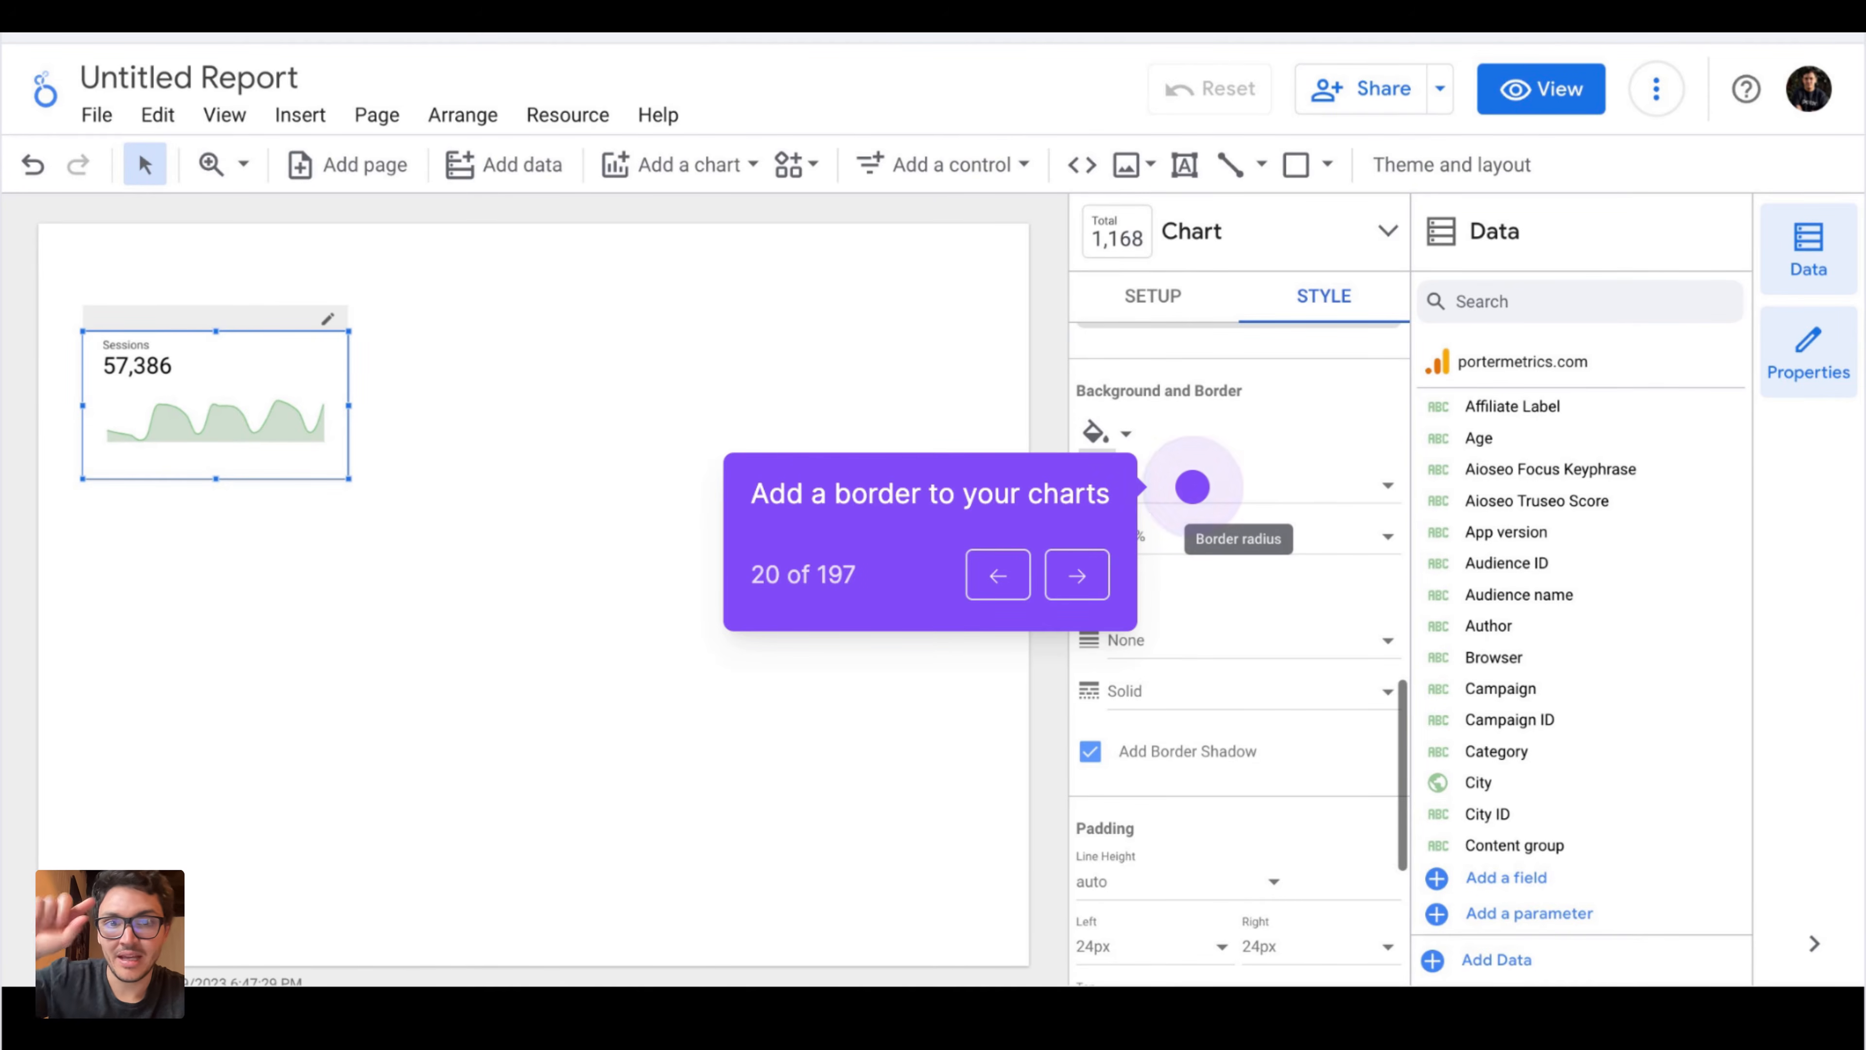
click(1193, 486)
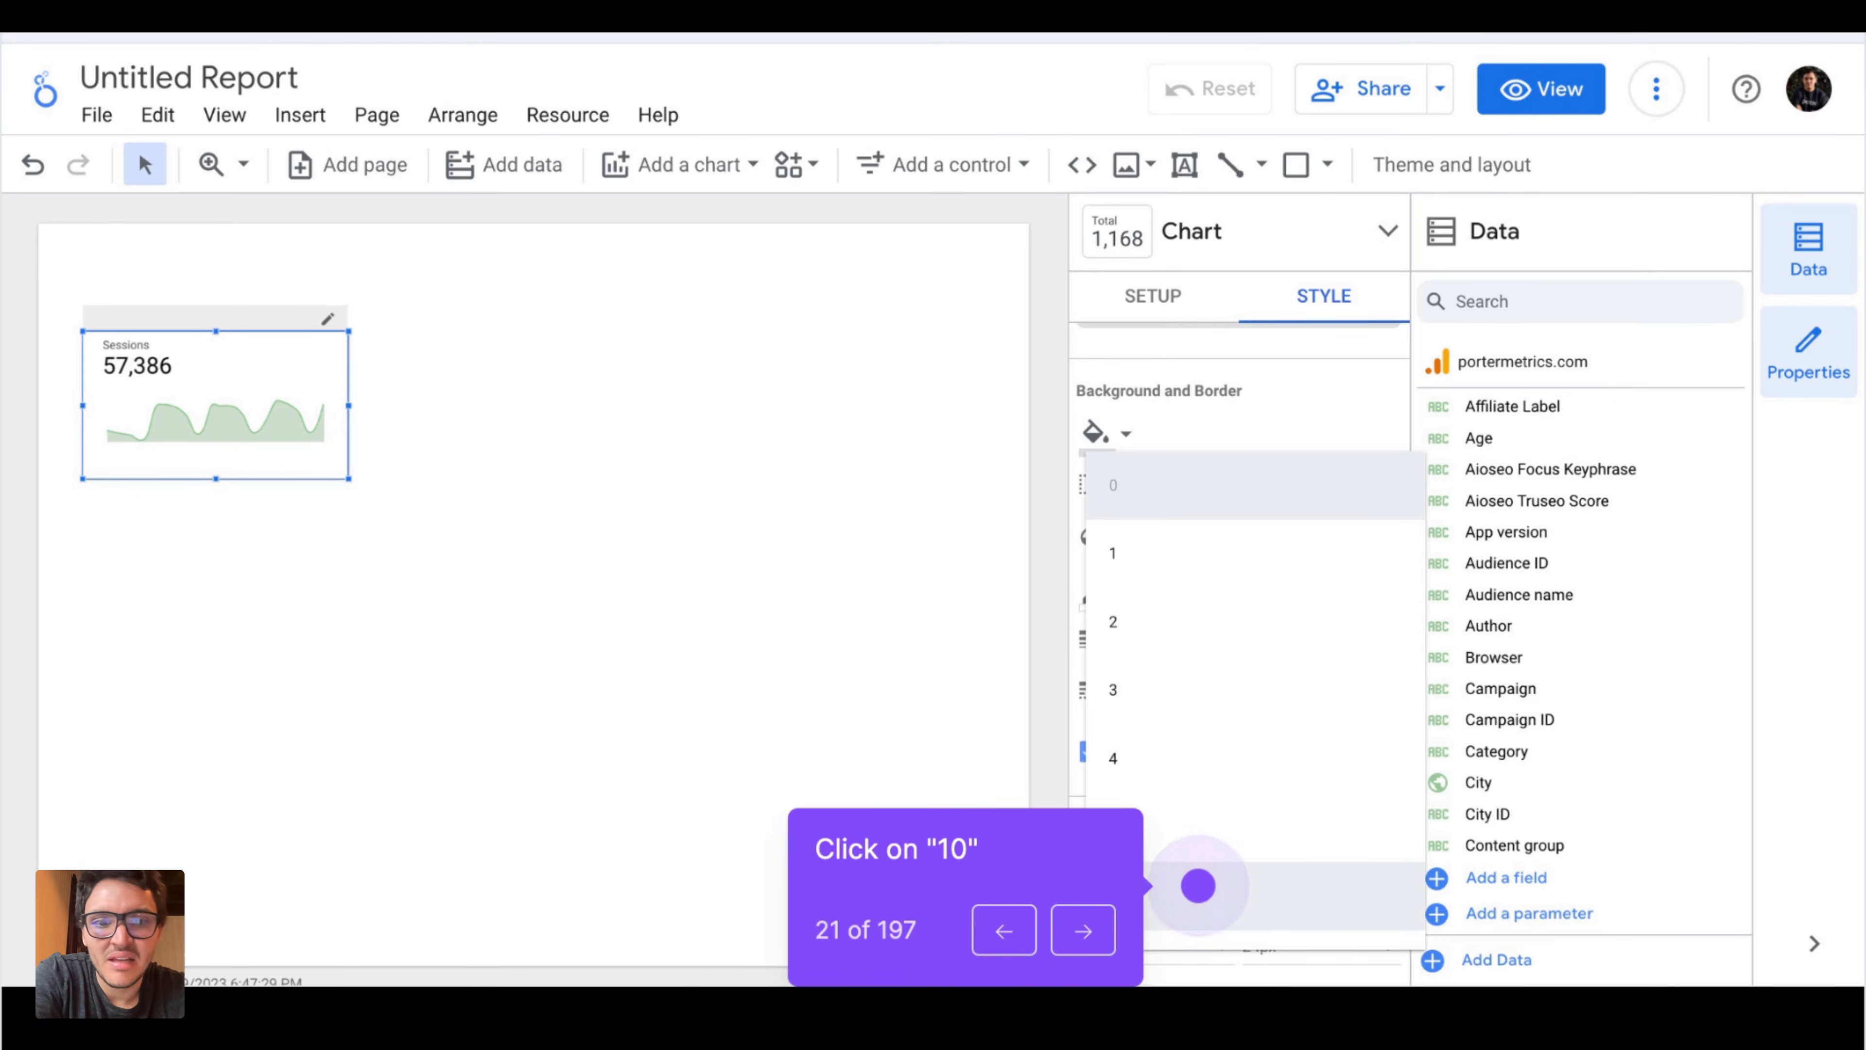
key(Right)
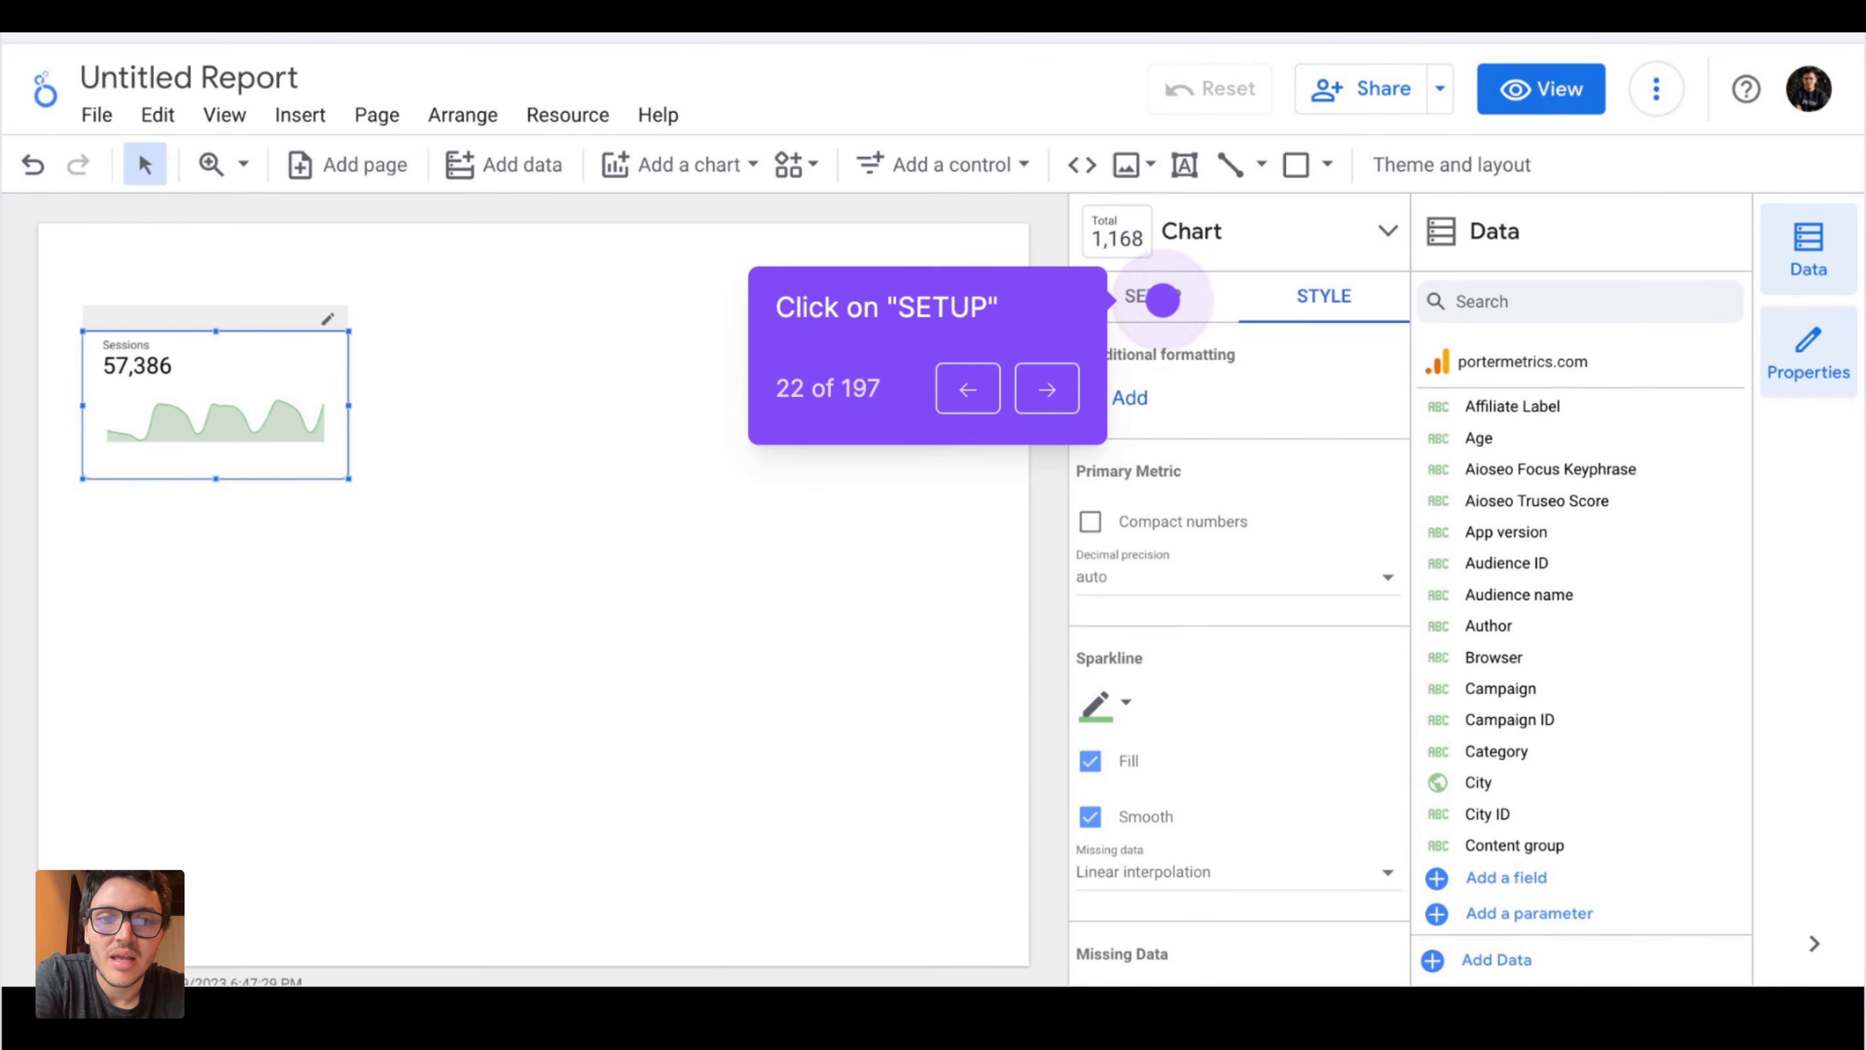
- Set the Sessions scorecard's comparison date range to Previous period and apply it
key(Right)
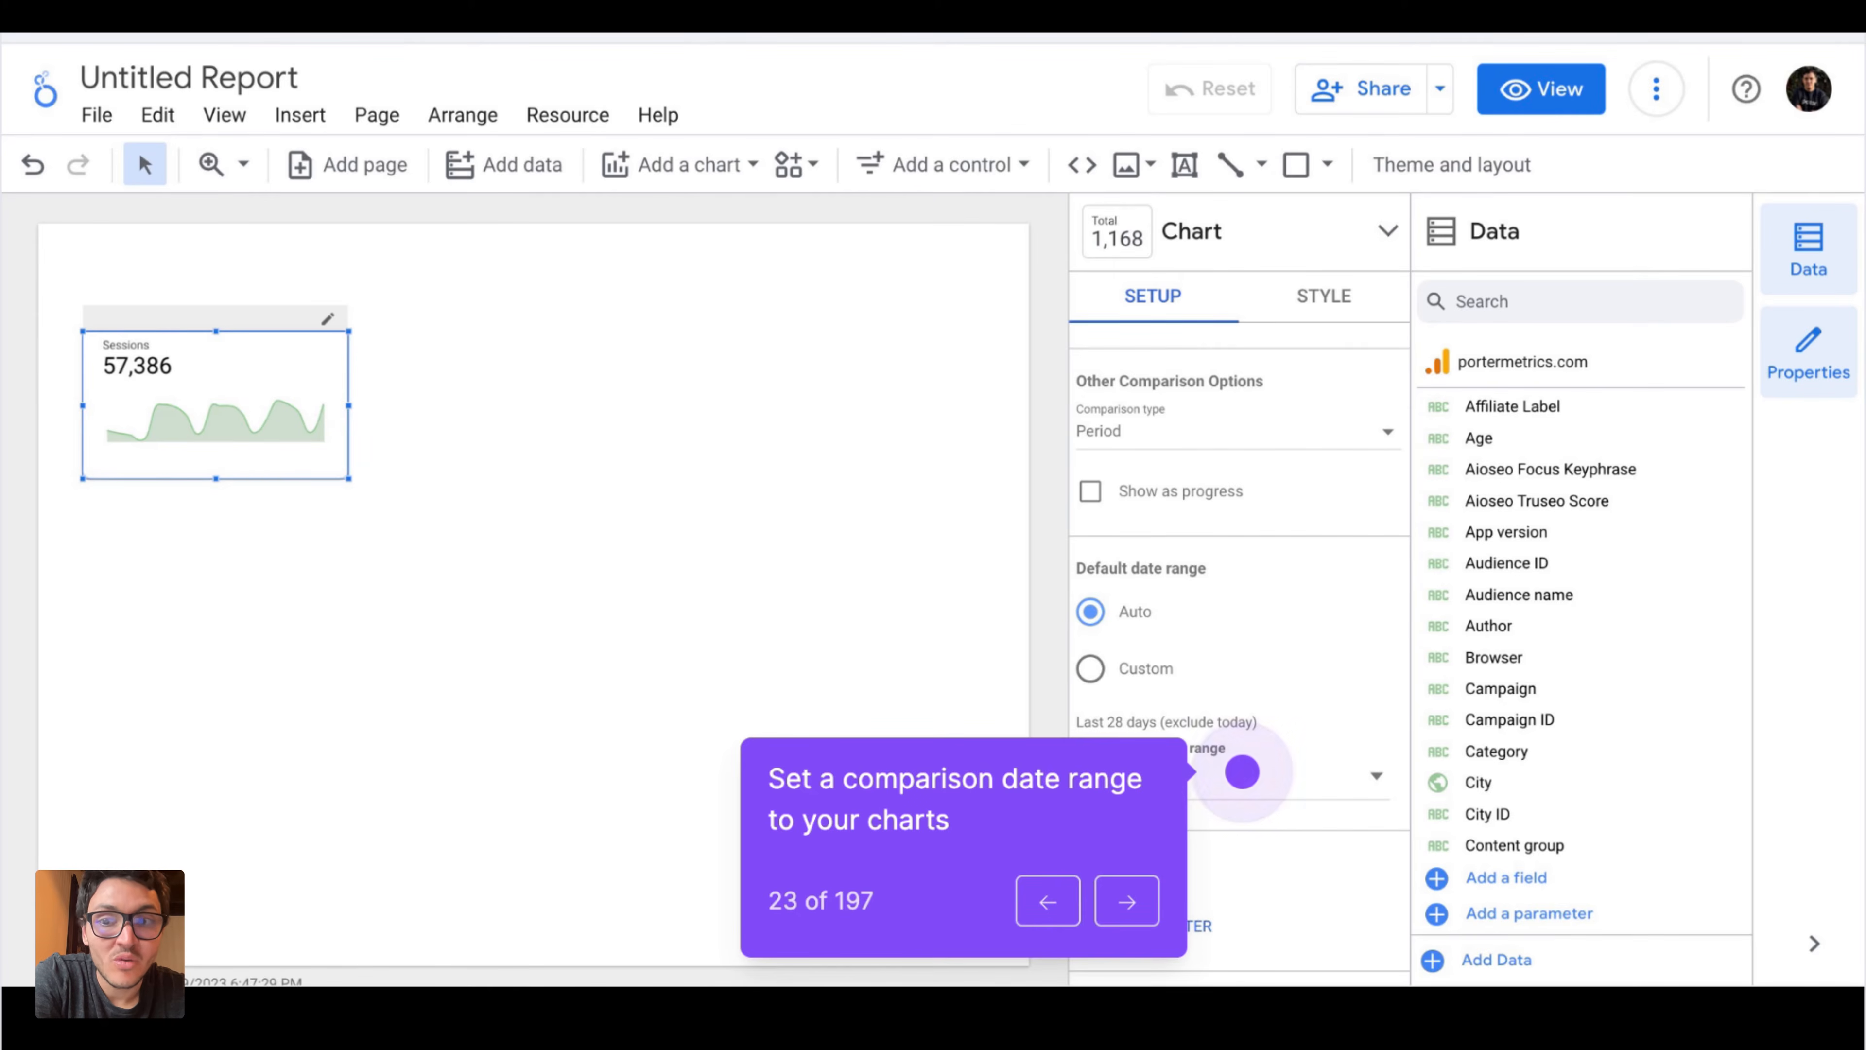
key(Right)
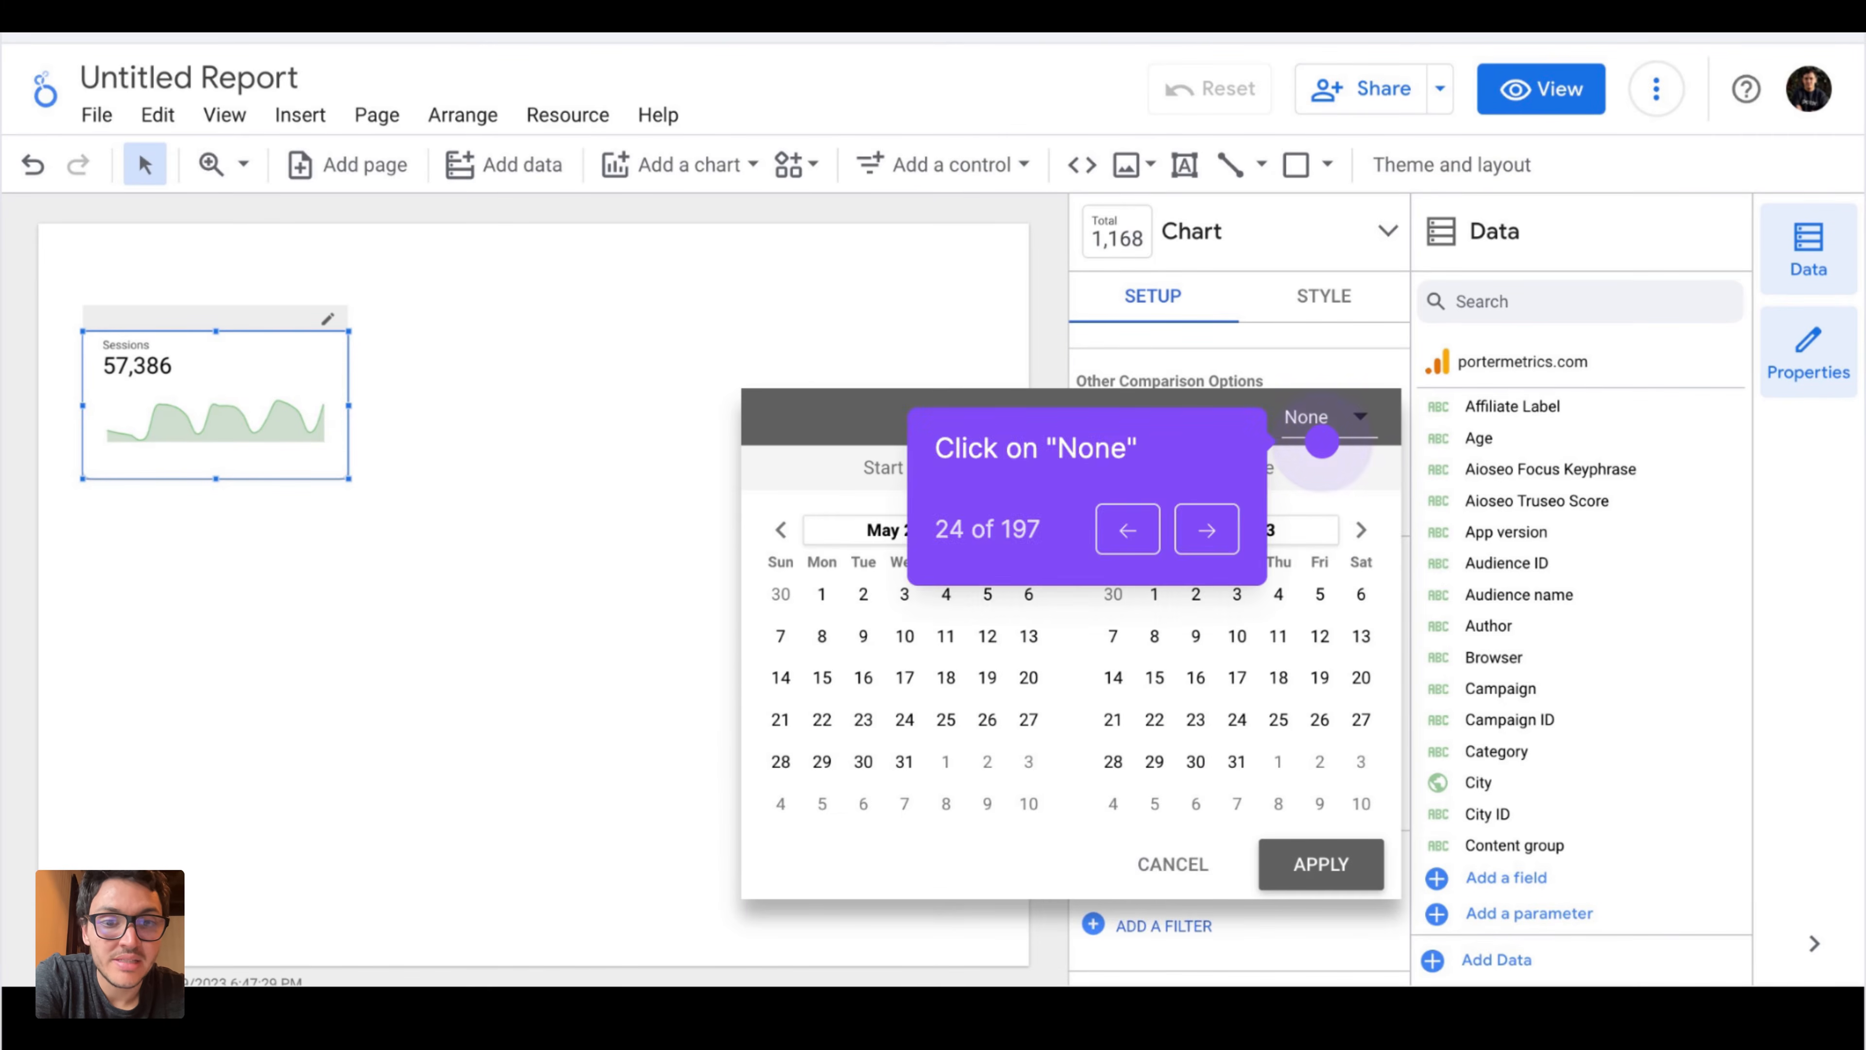
key(Right)
key(Right)
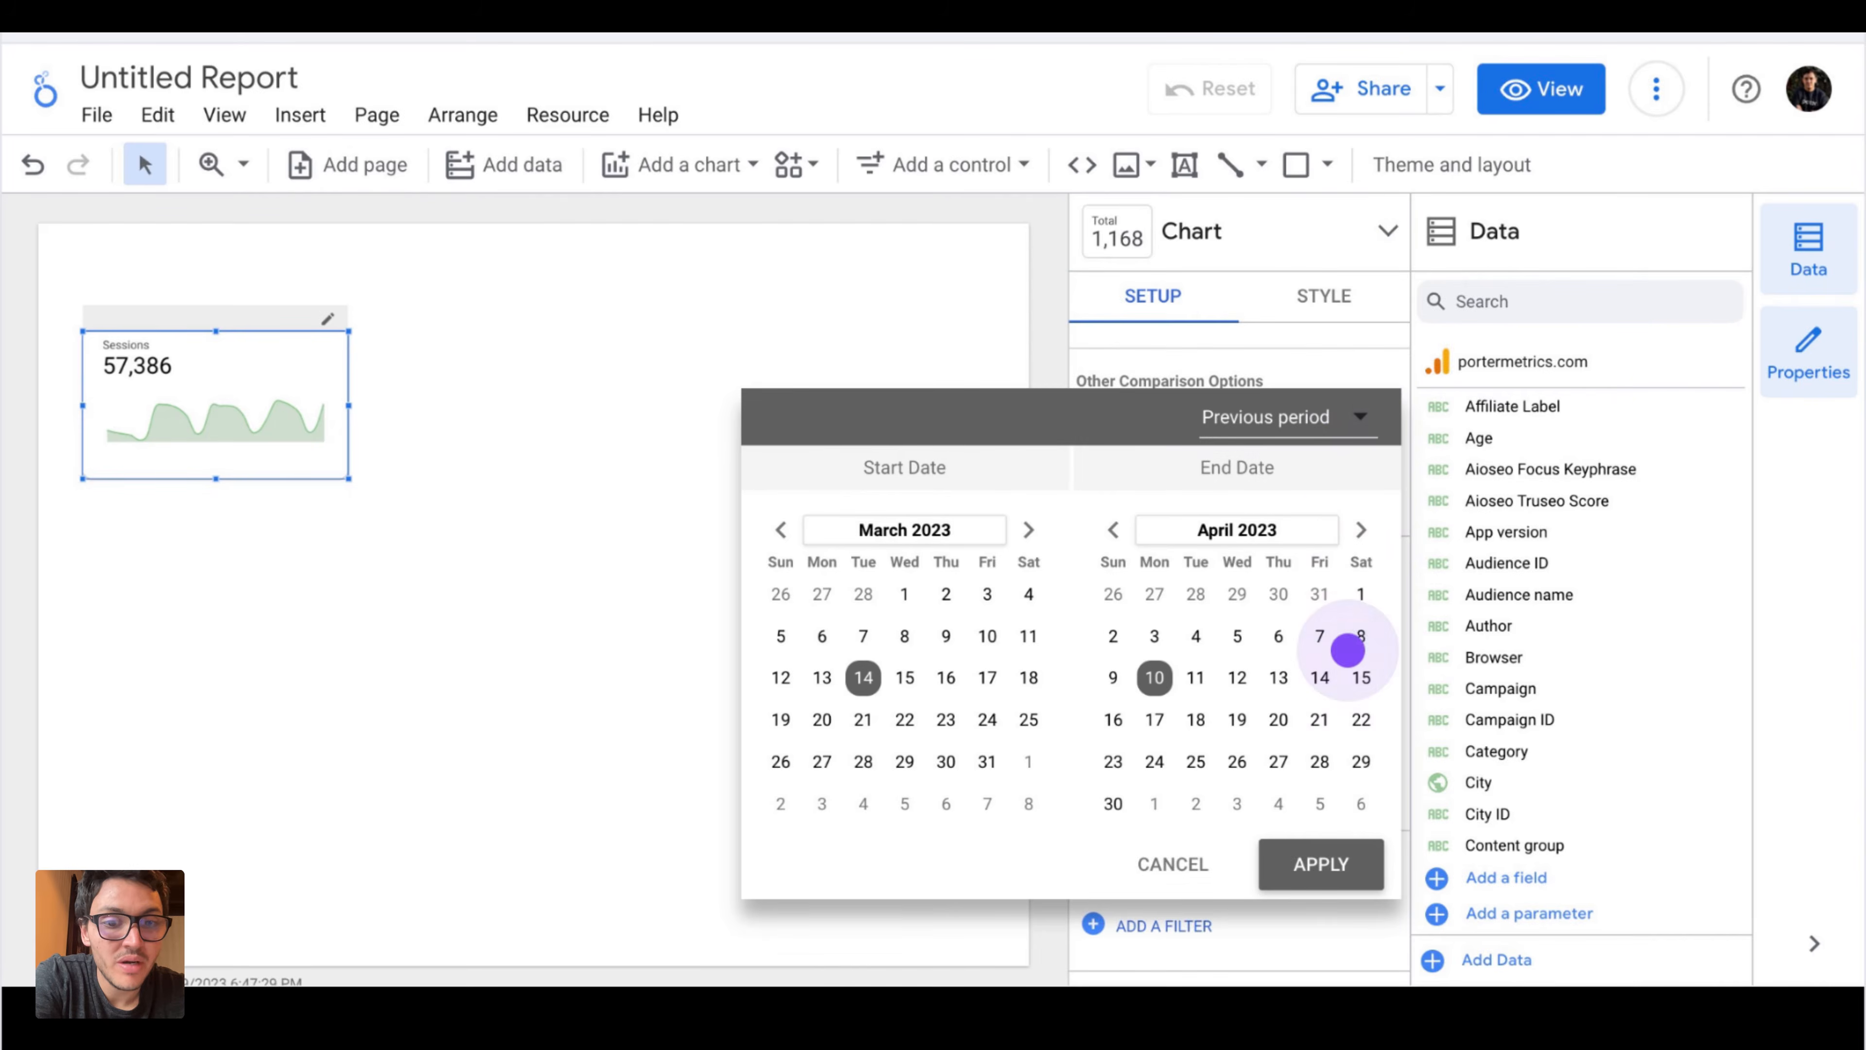
key(Right)
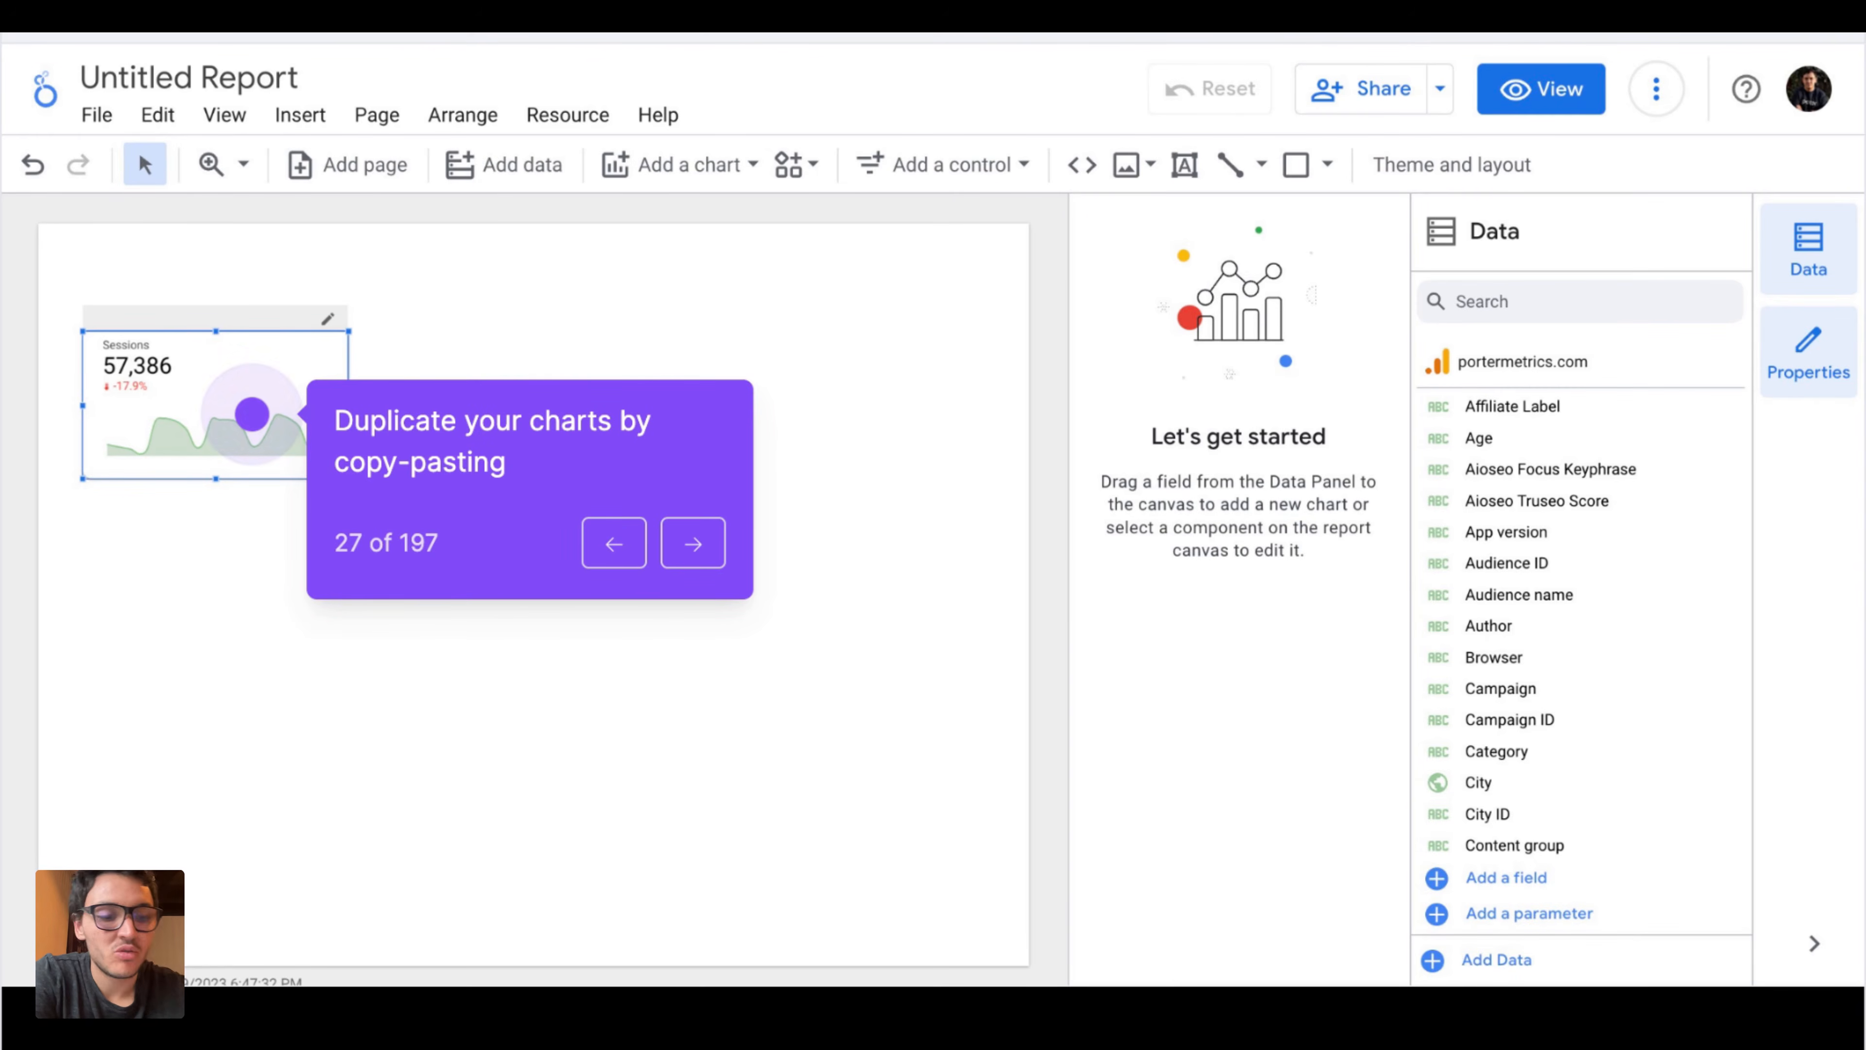
- Duplicate the Sessions scorecard beside the original and set the copy's metric to Total users
key(Right)
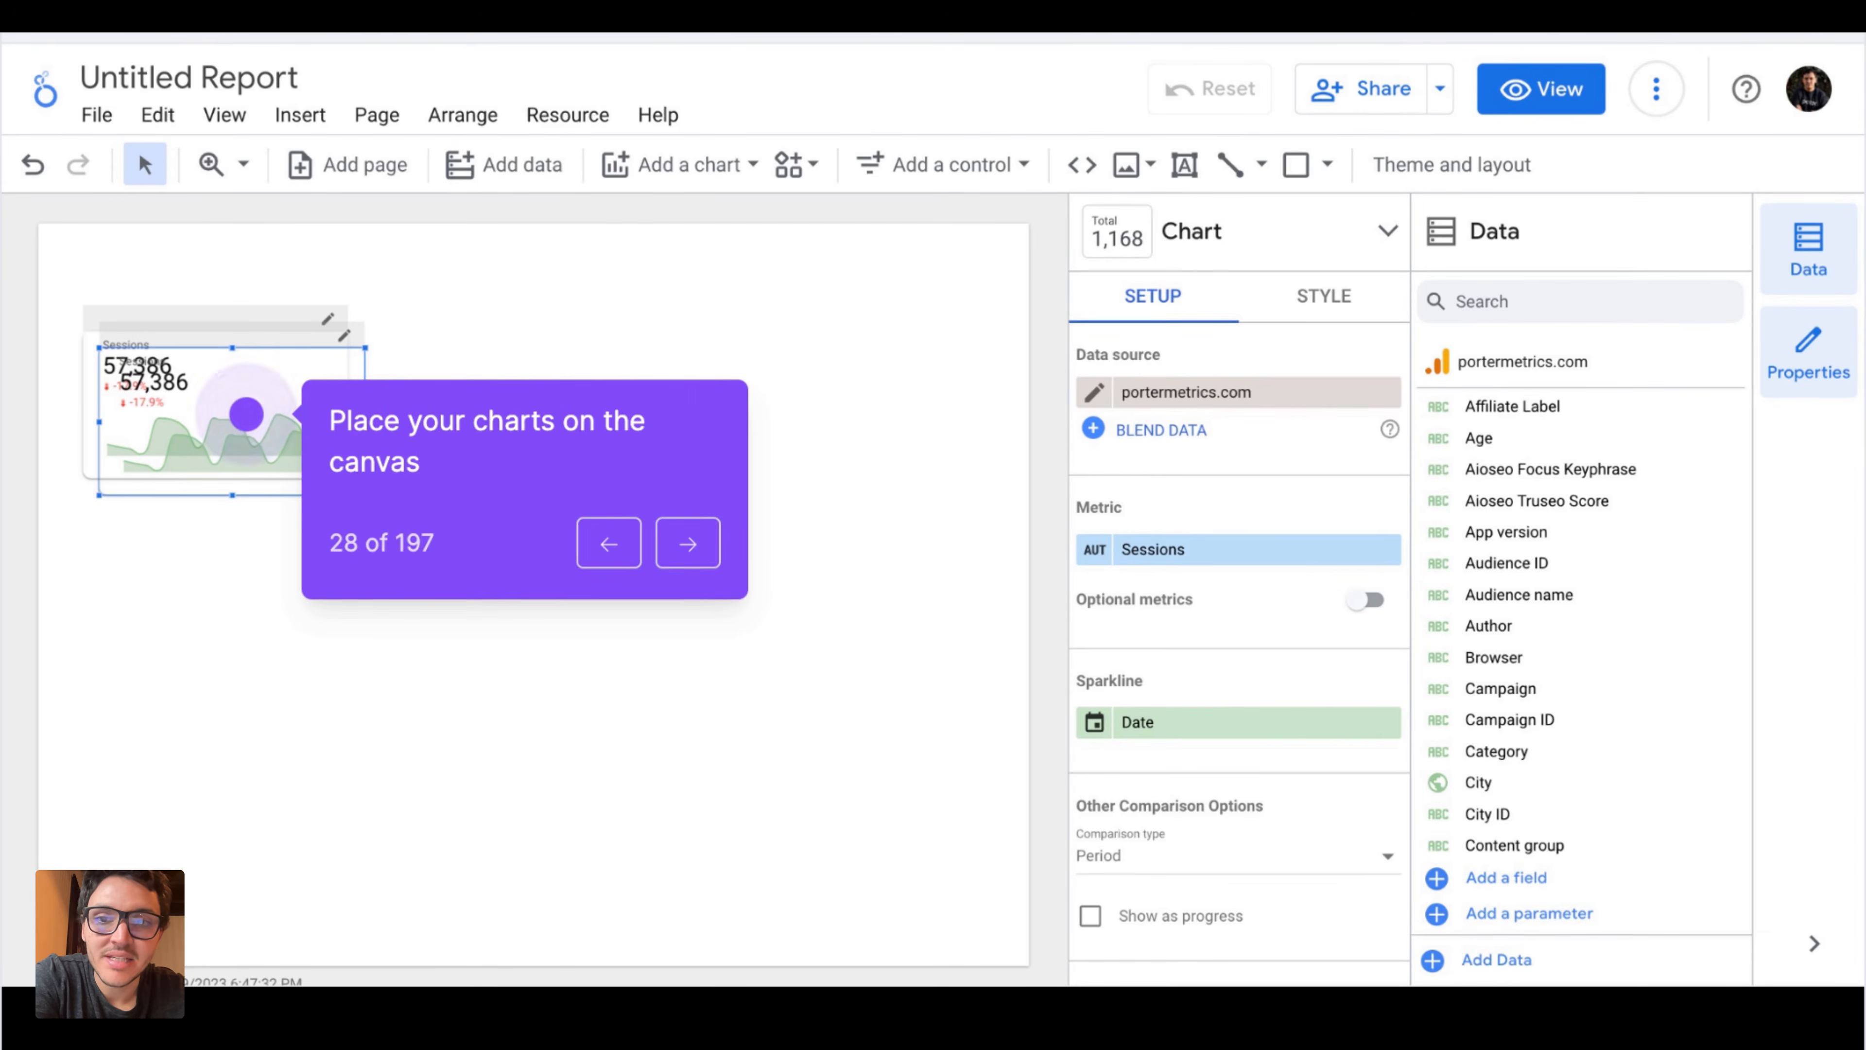
key(Right)
key(Right)
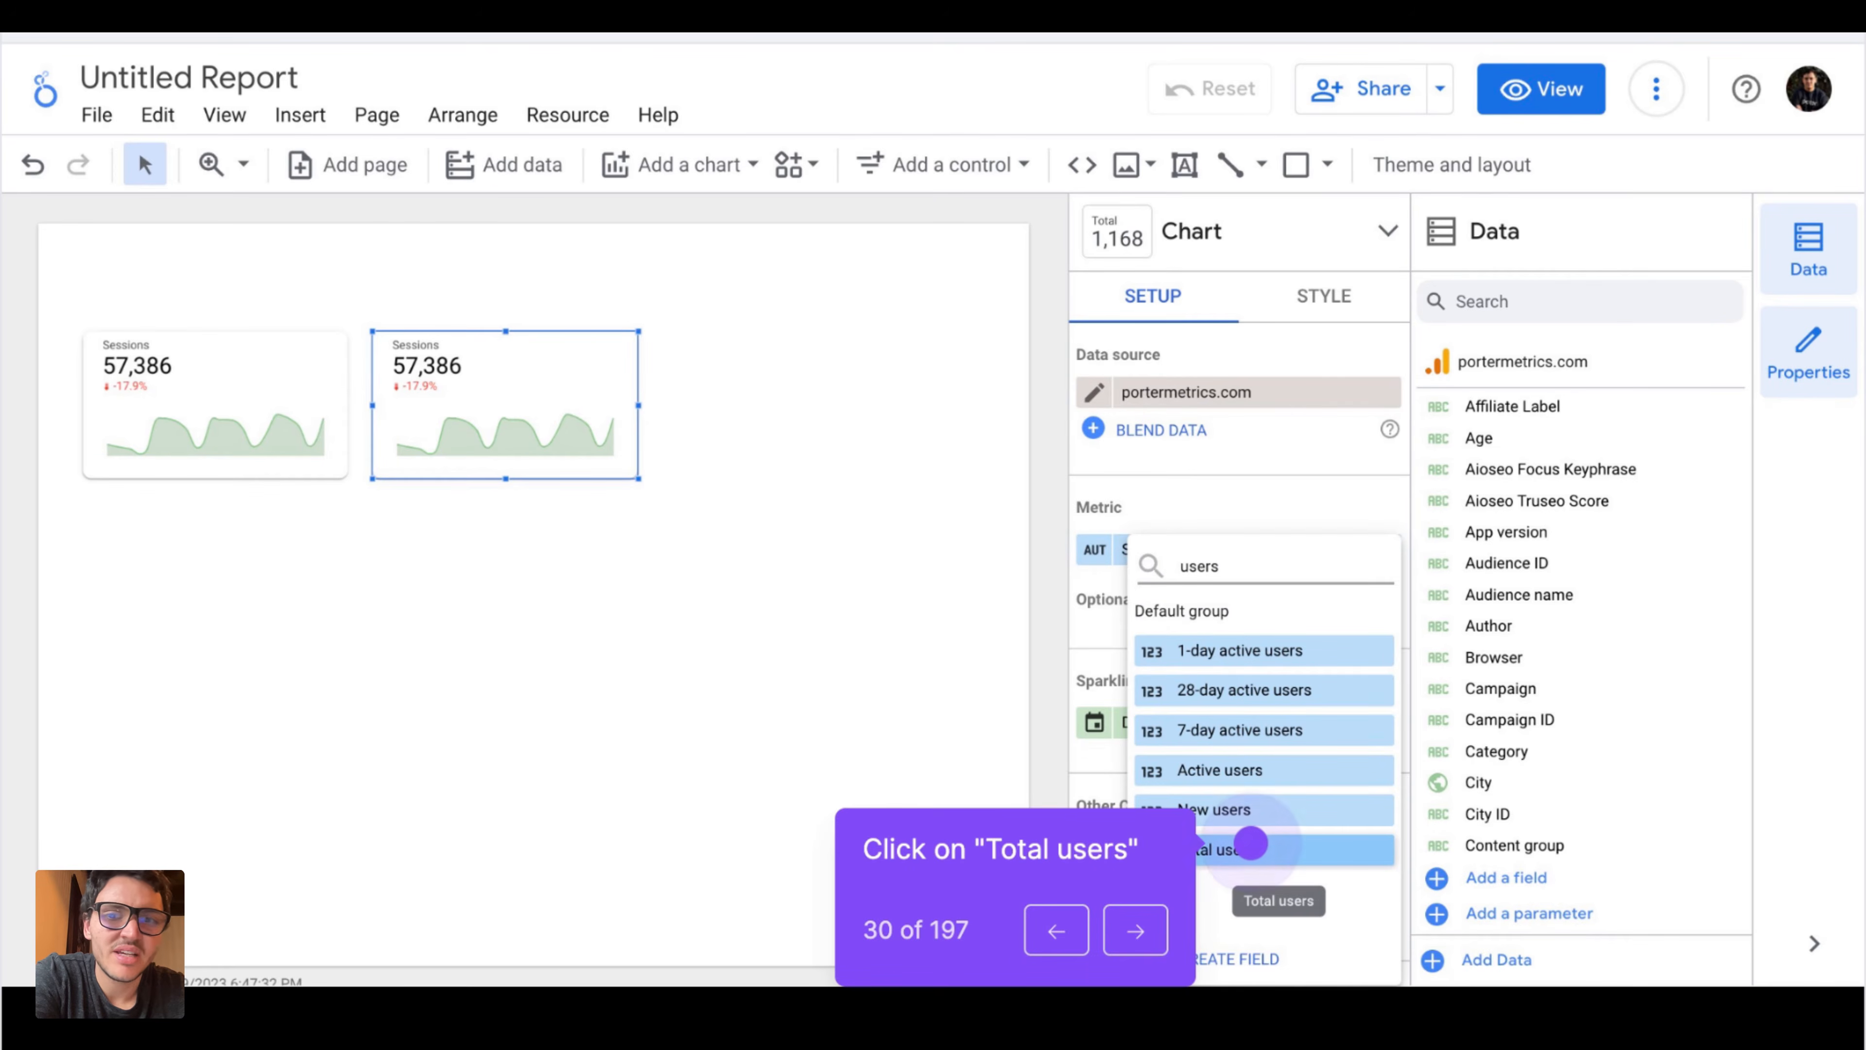
key(Right)
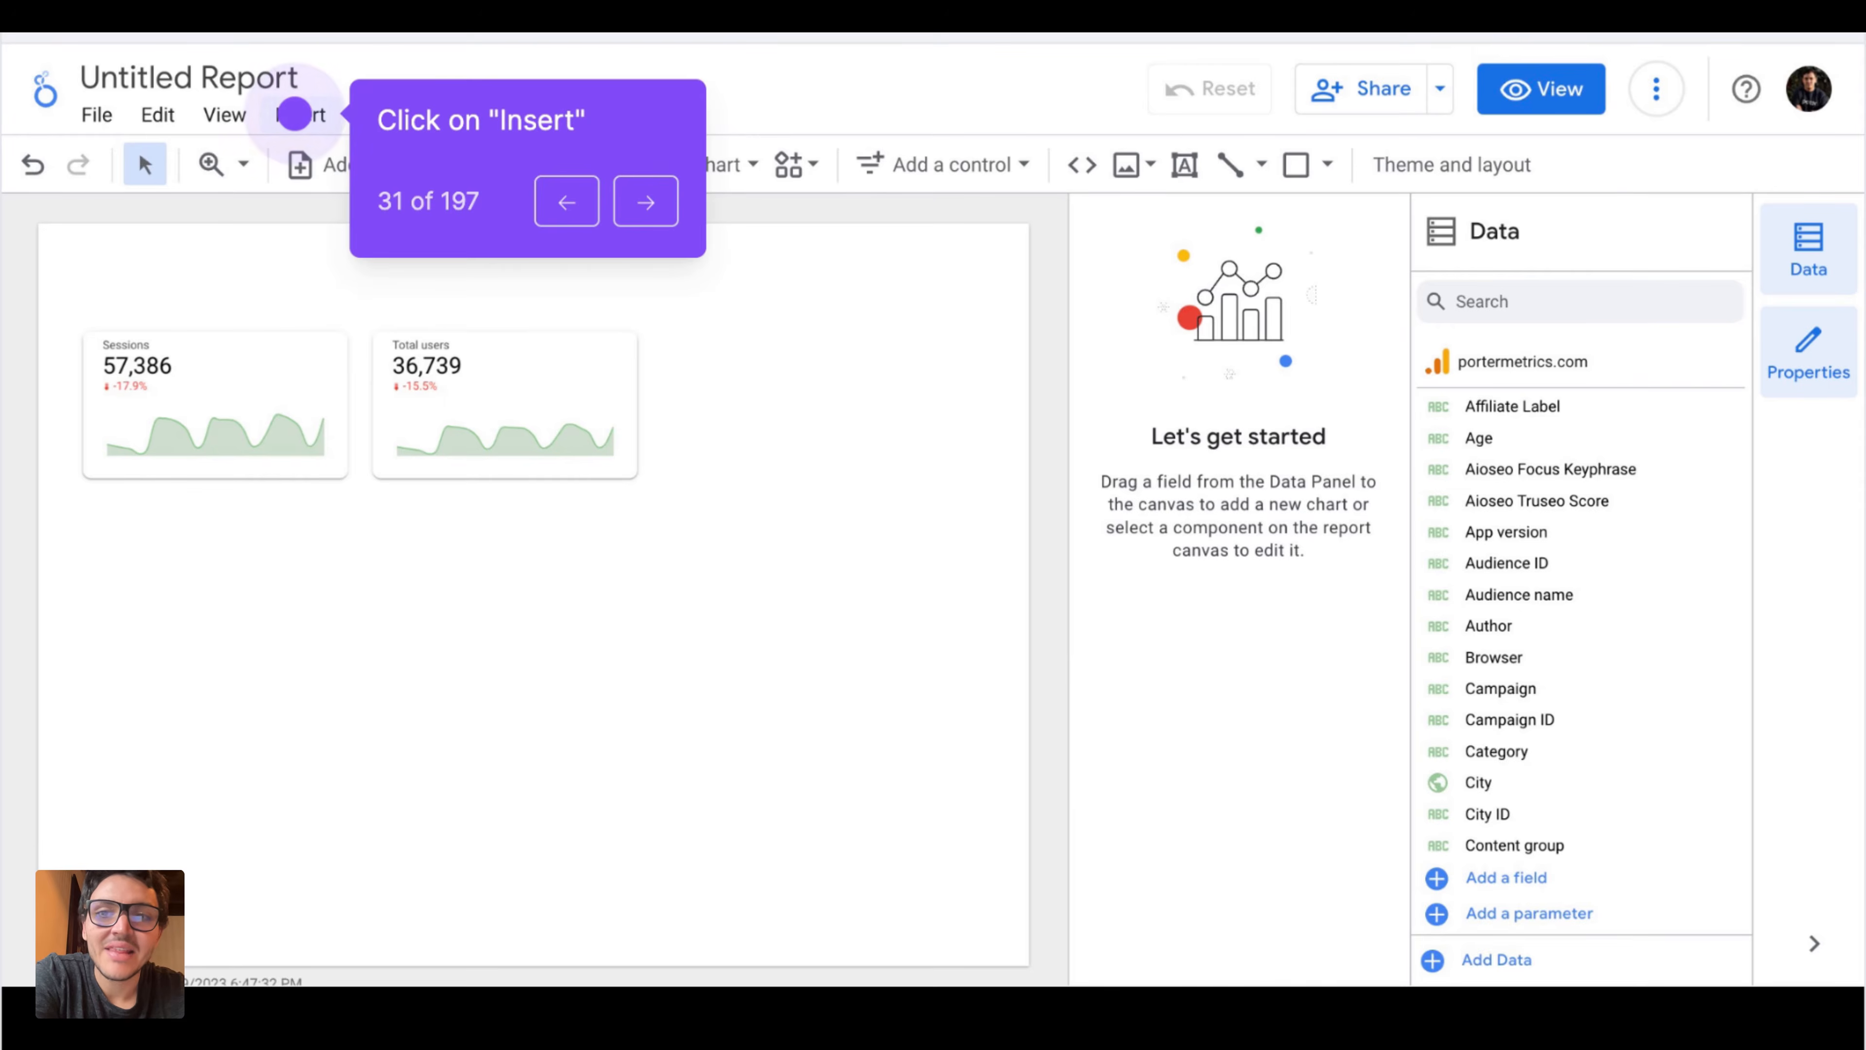
- Insert a wide time series chart of sessions by date beneath the two scorecards
key(Right)
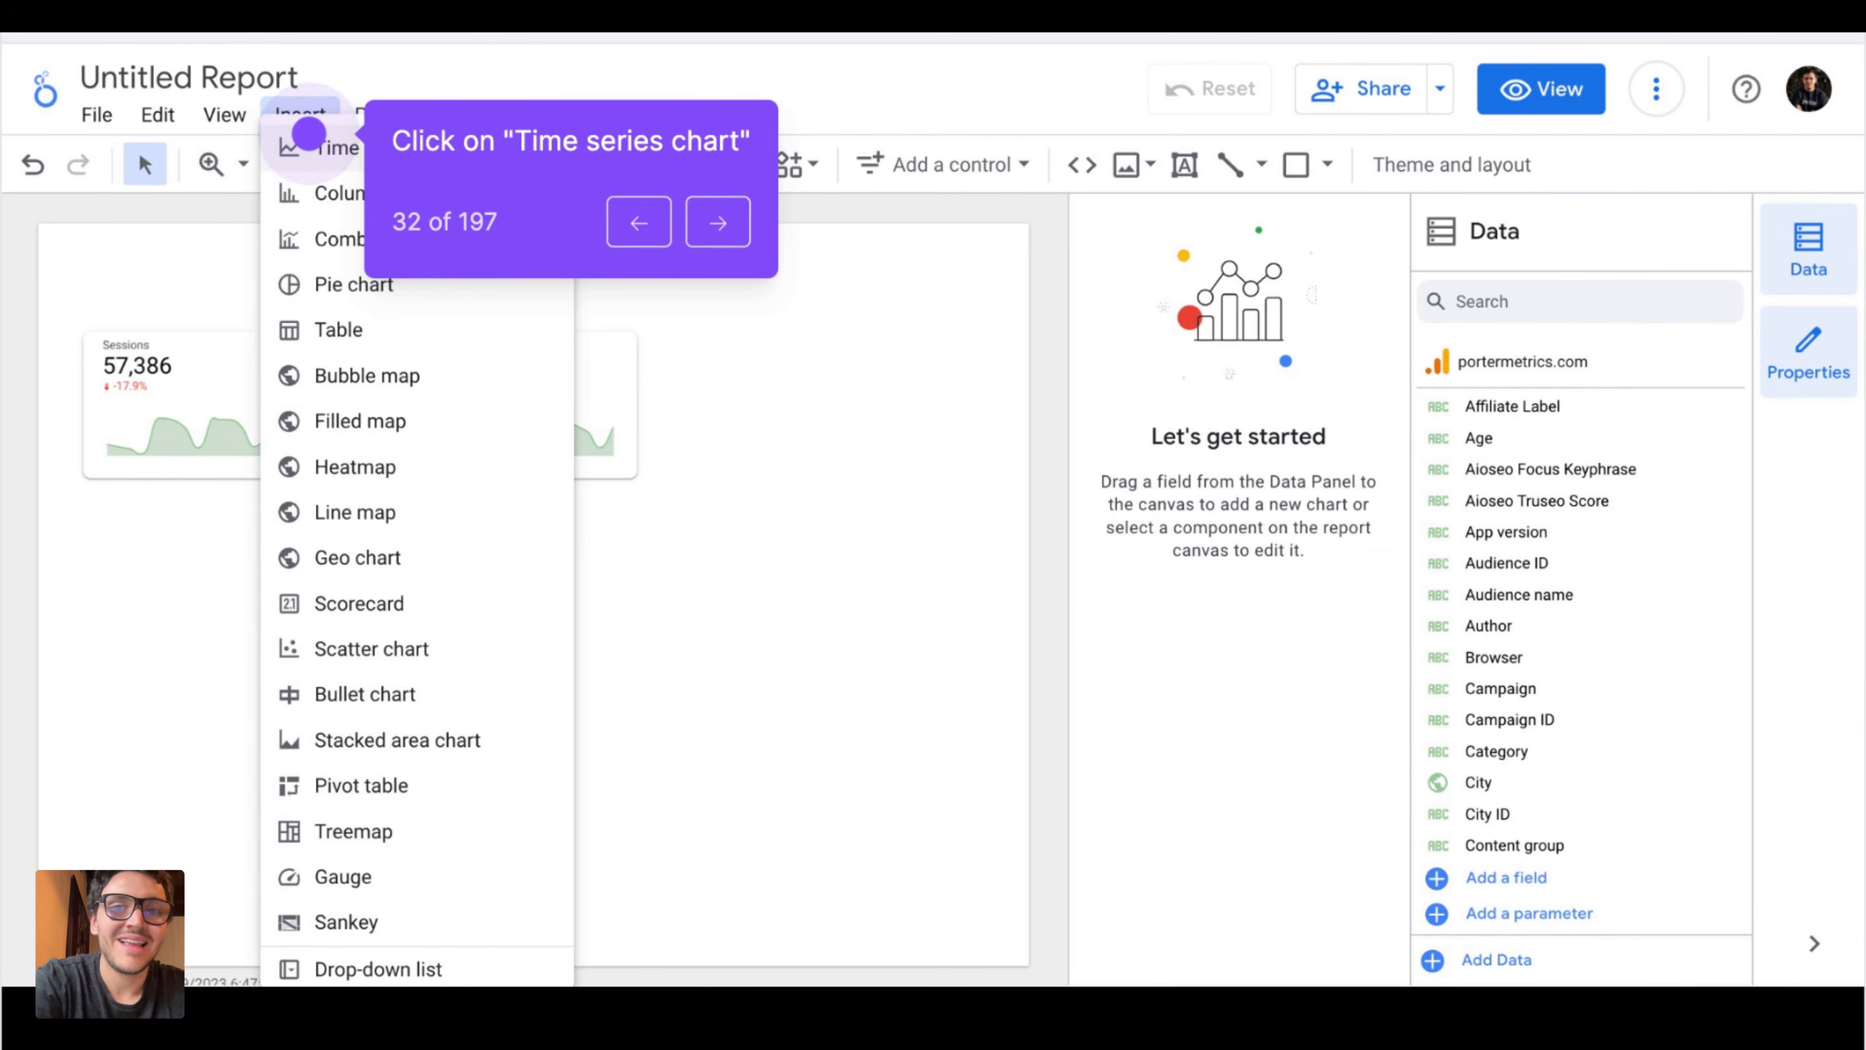
key(Right)
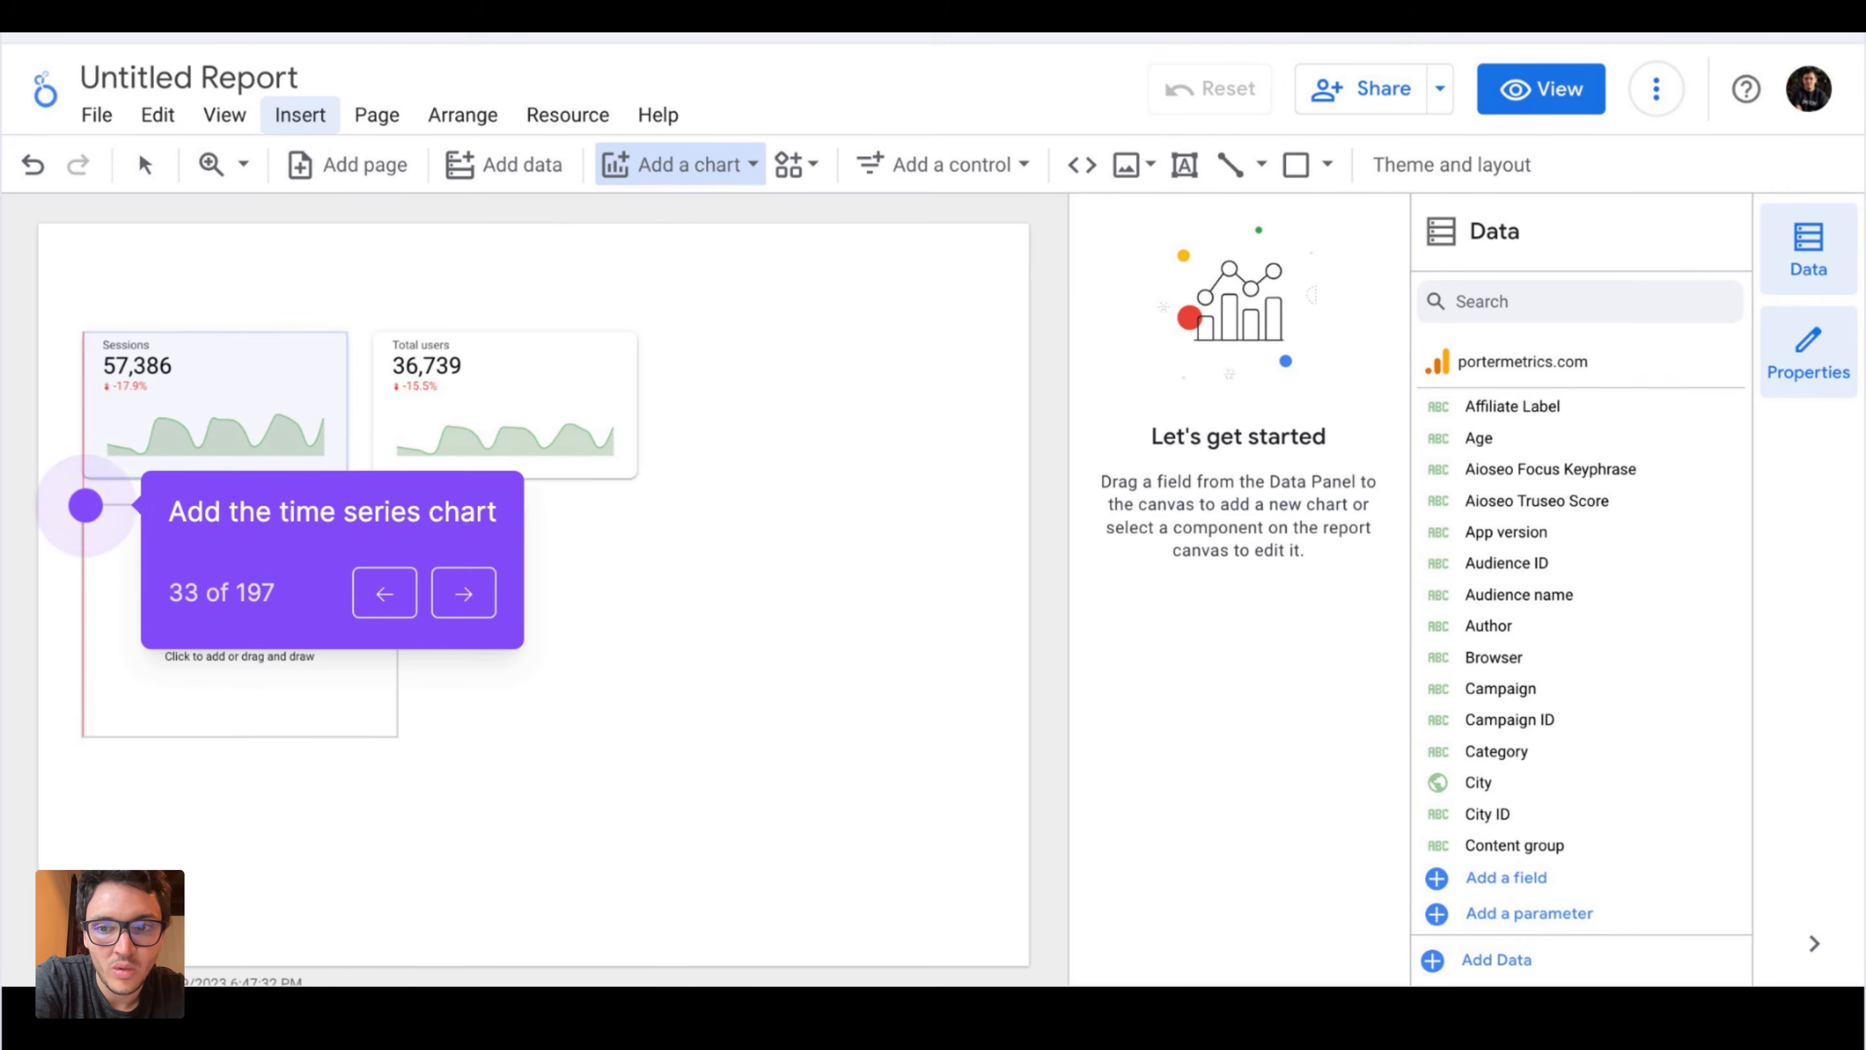
key(Right)
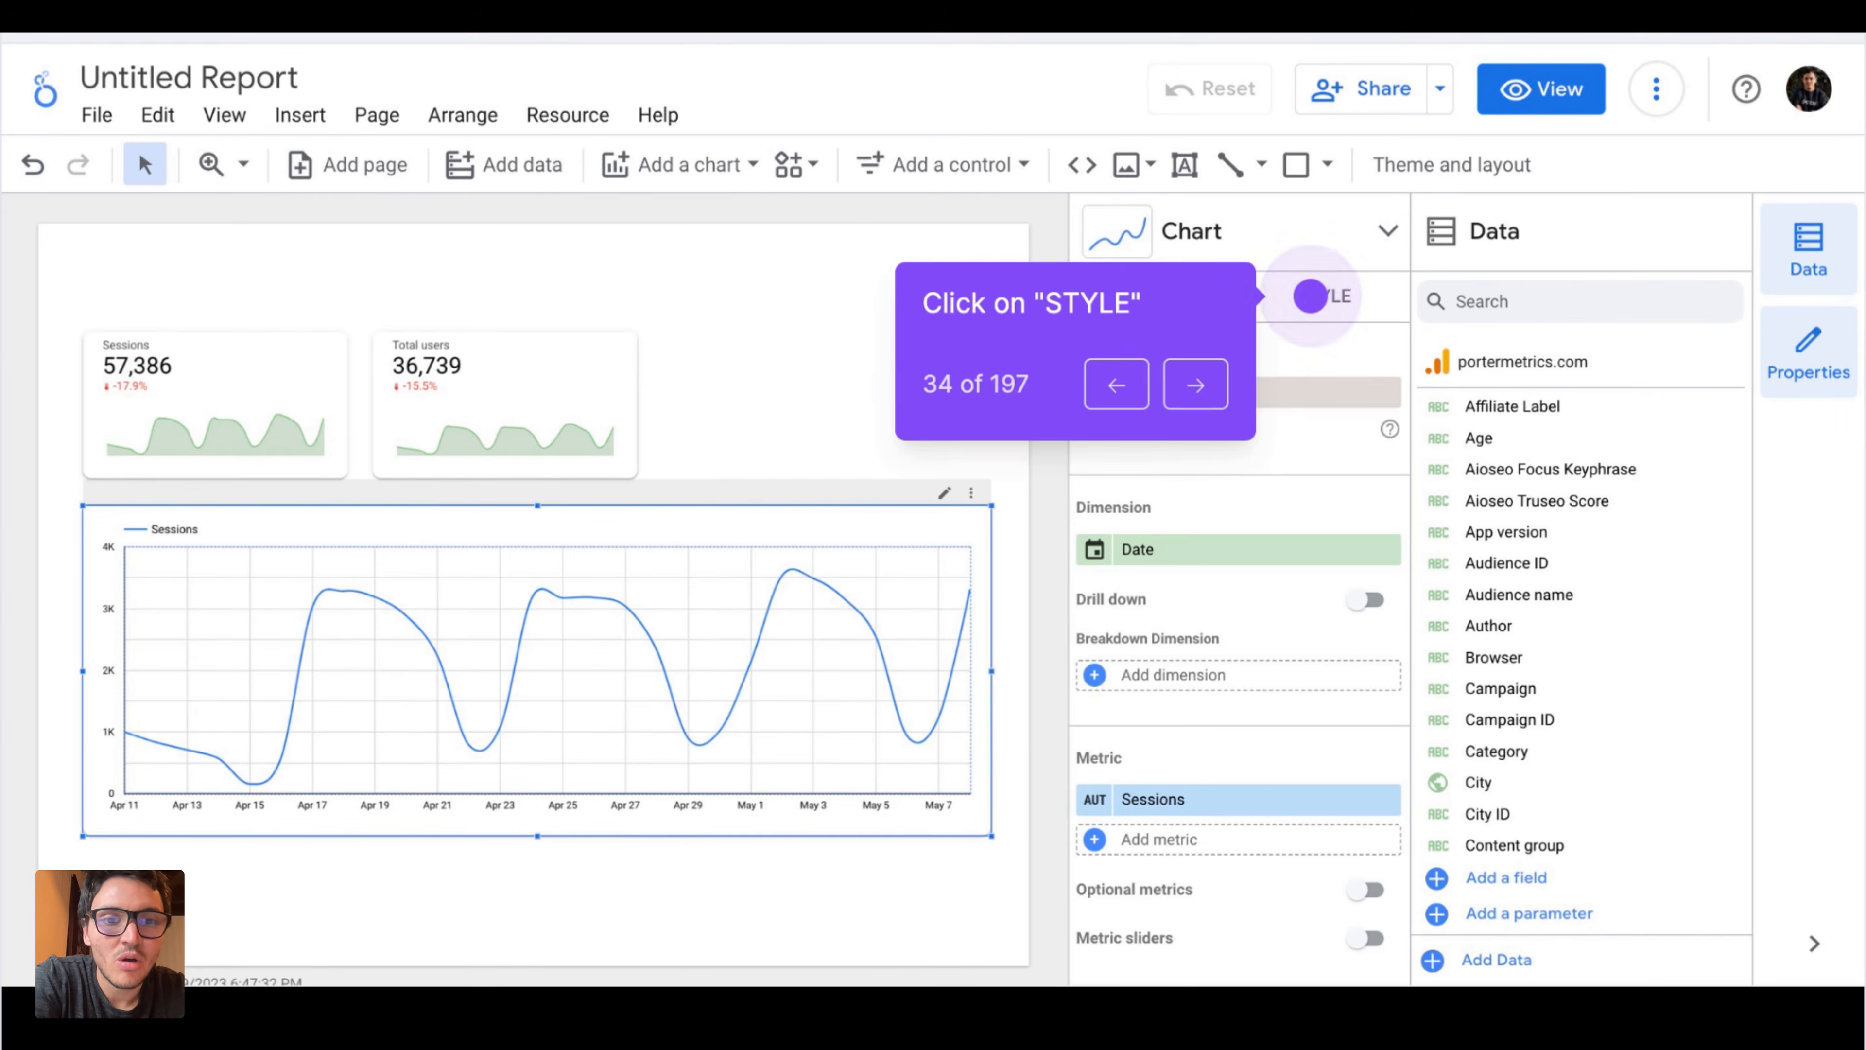
- Show the time series chart's Sessions series as bars and color them light green
key(Right)
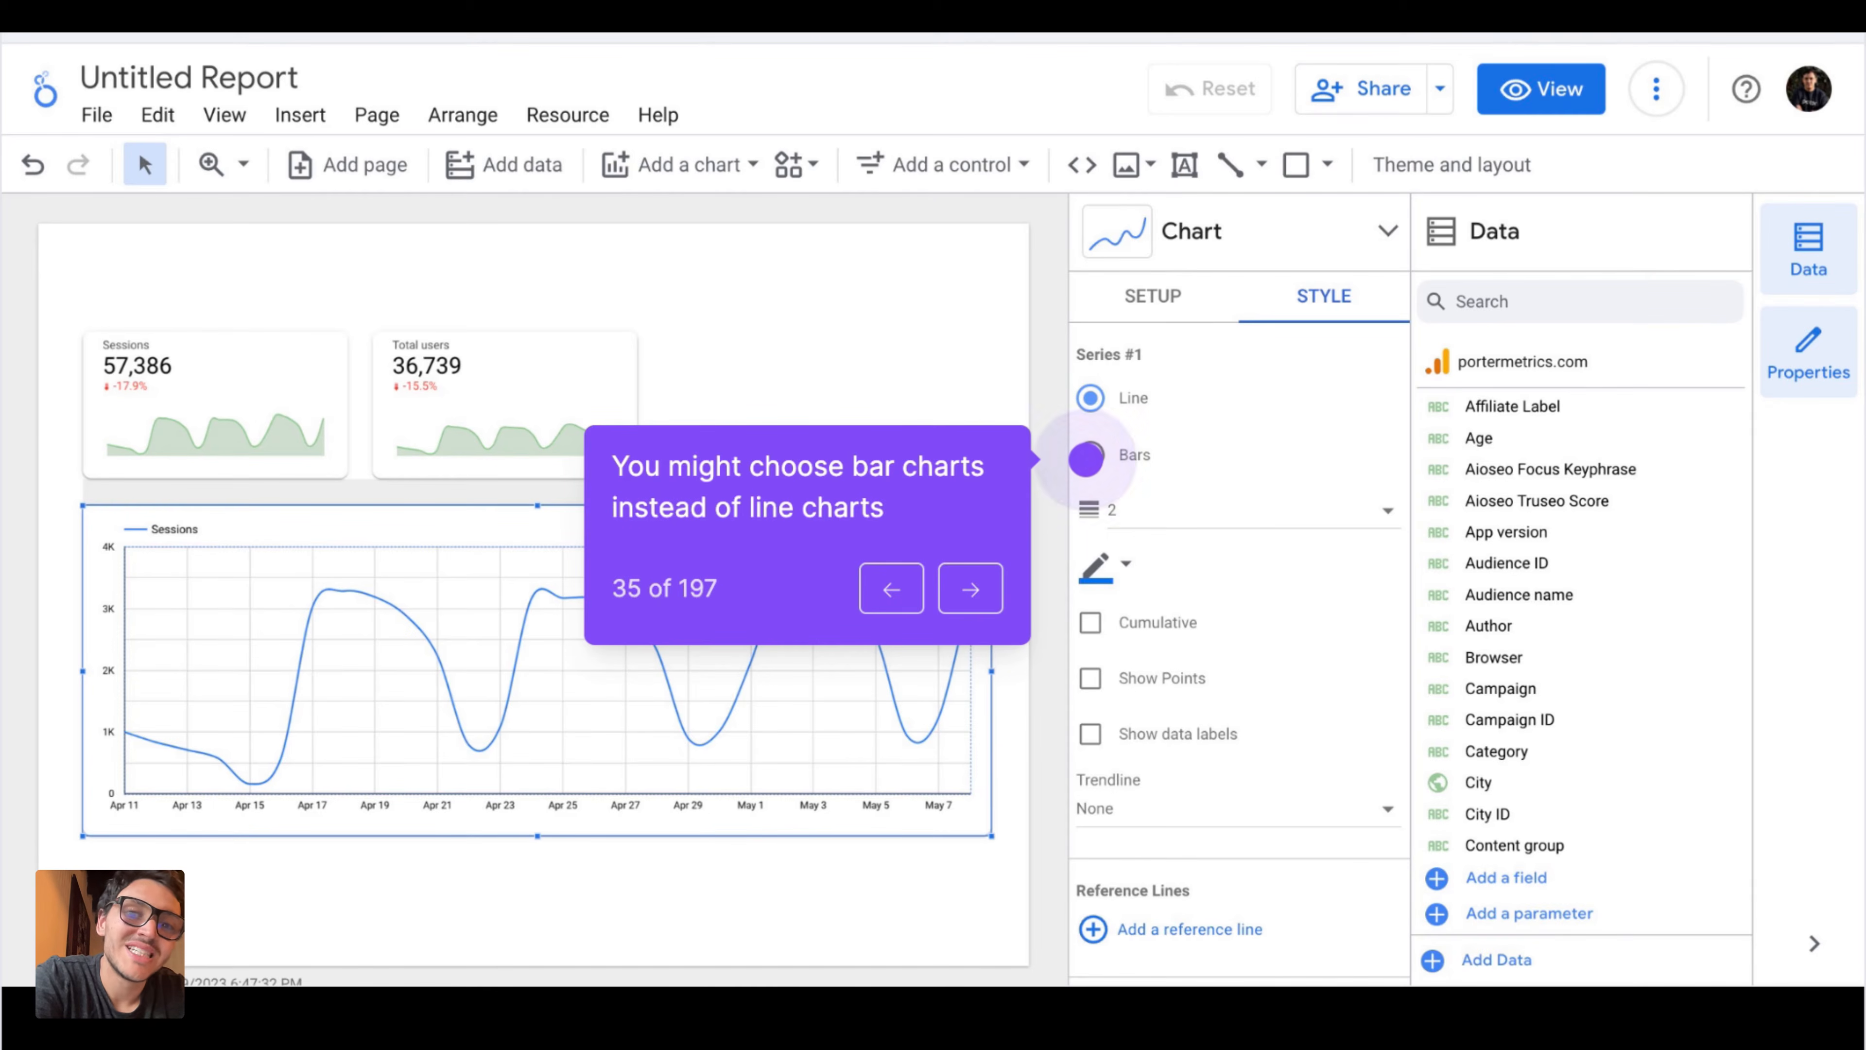
key(Right)
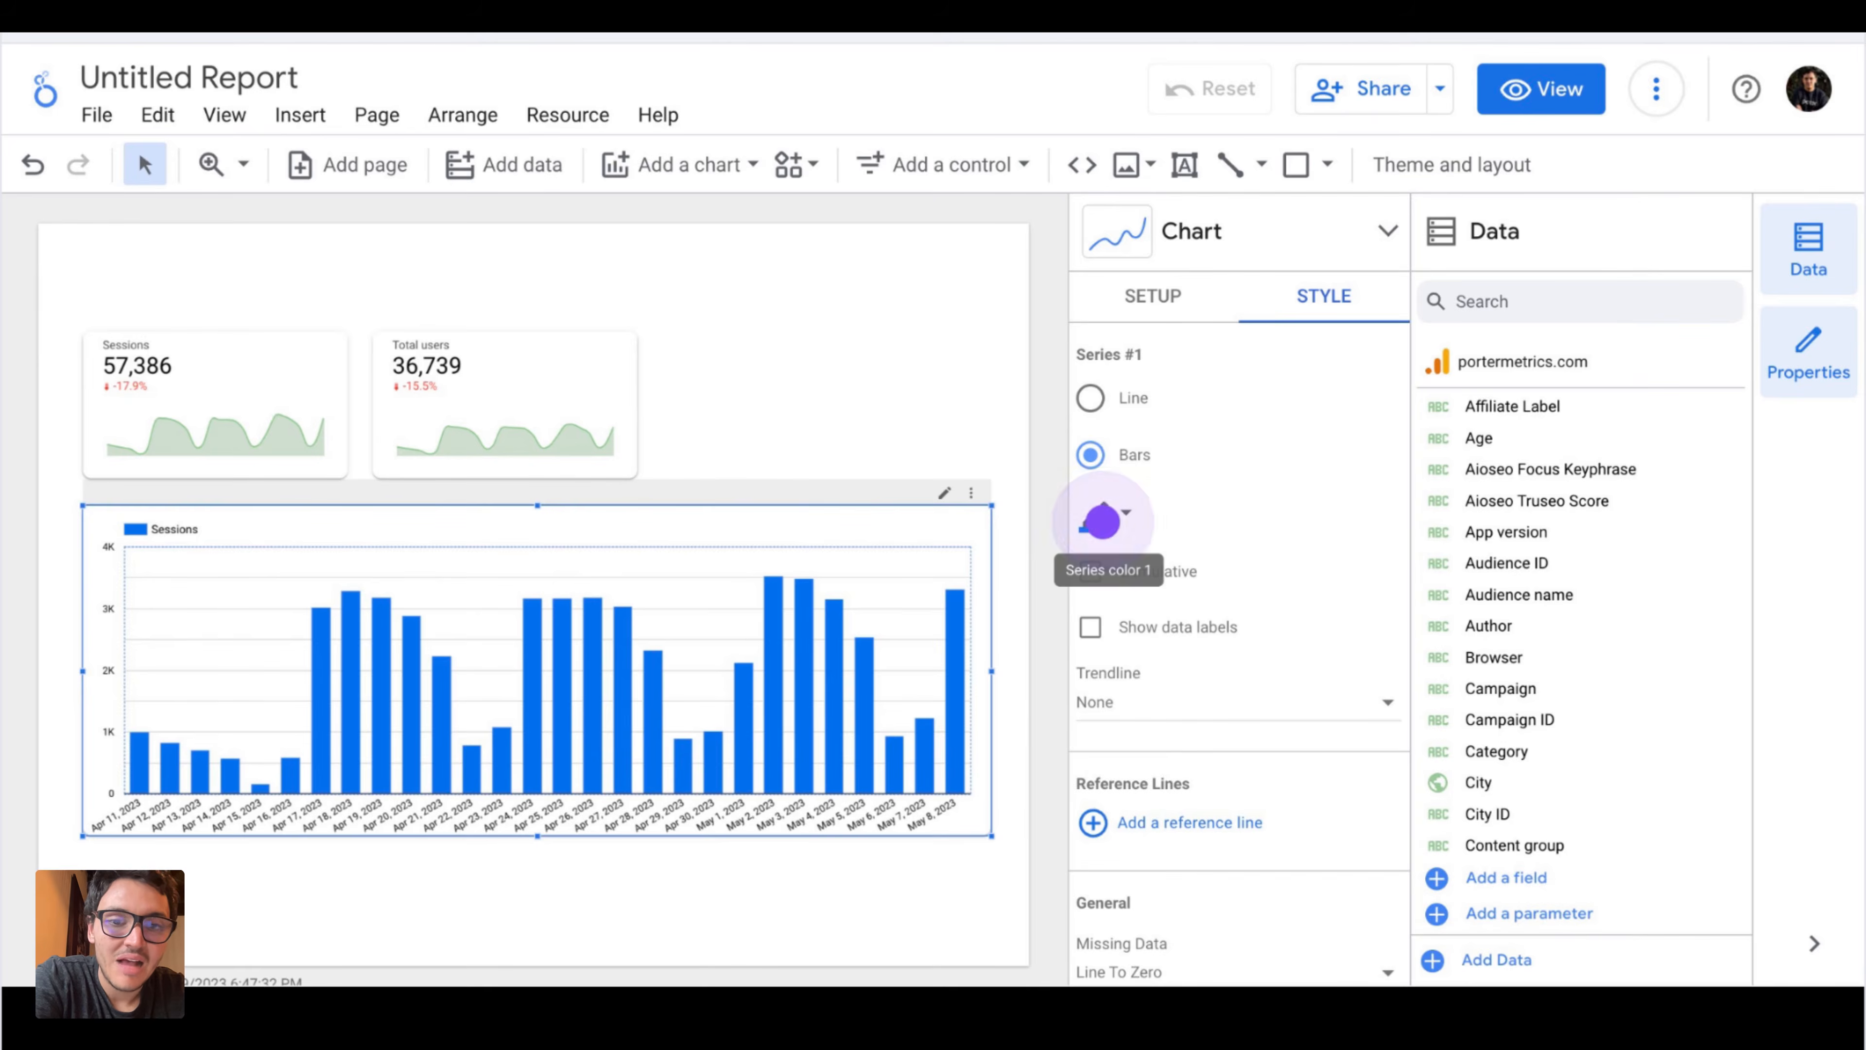
key(Right)
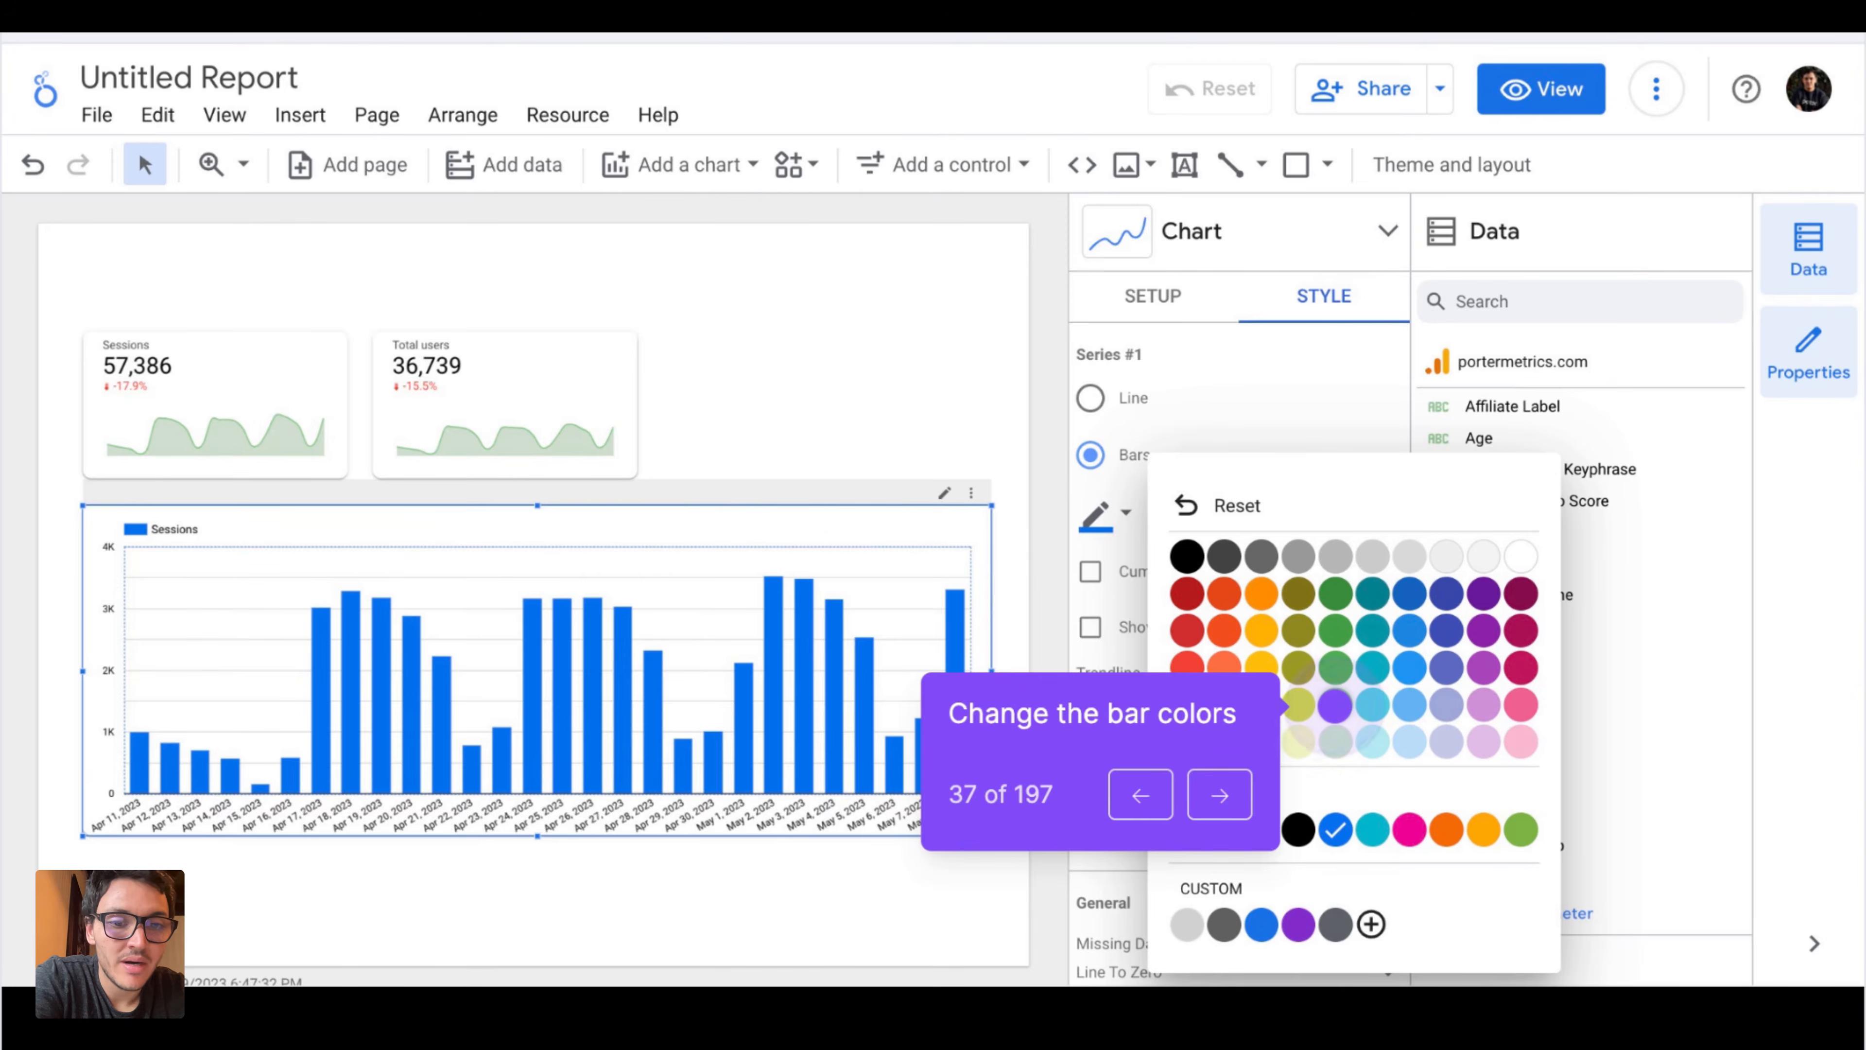
key(Right)
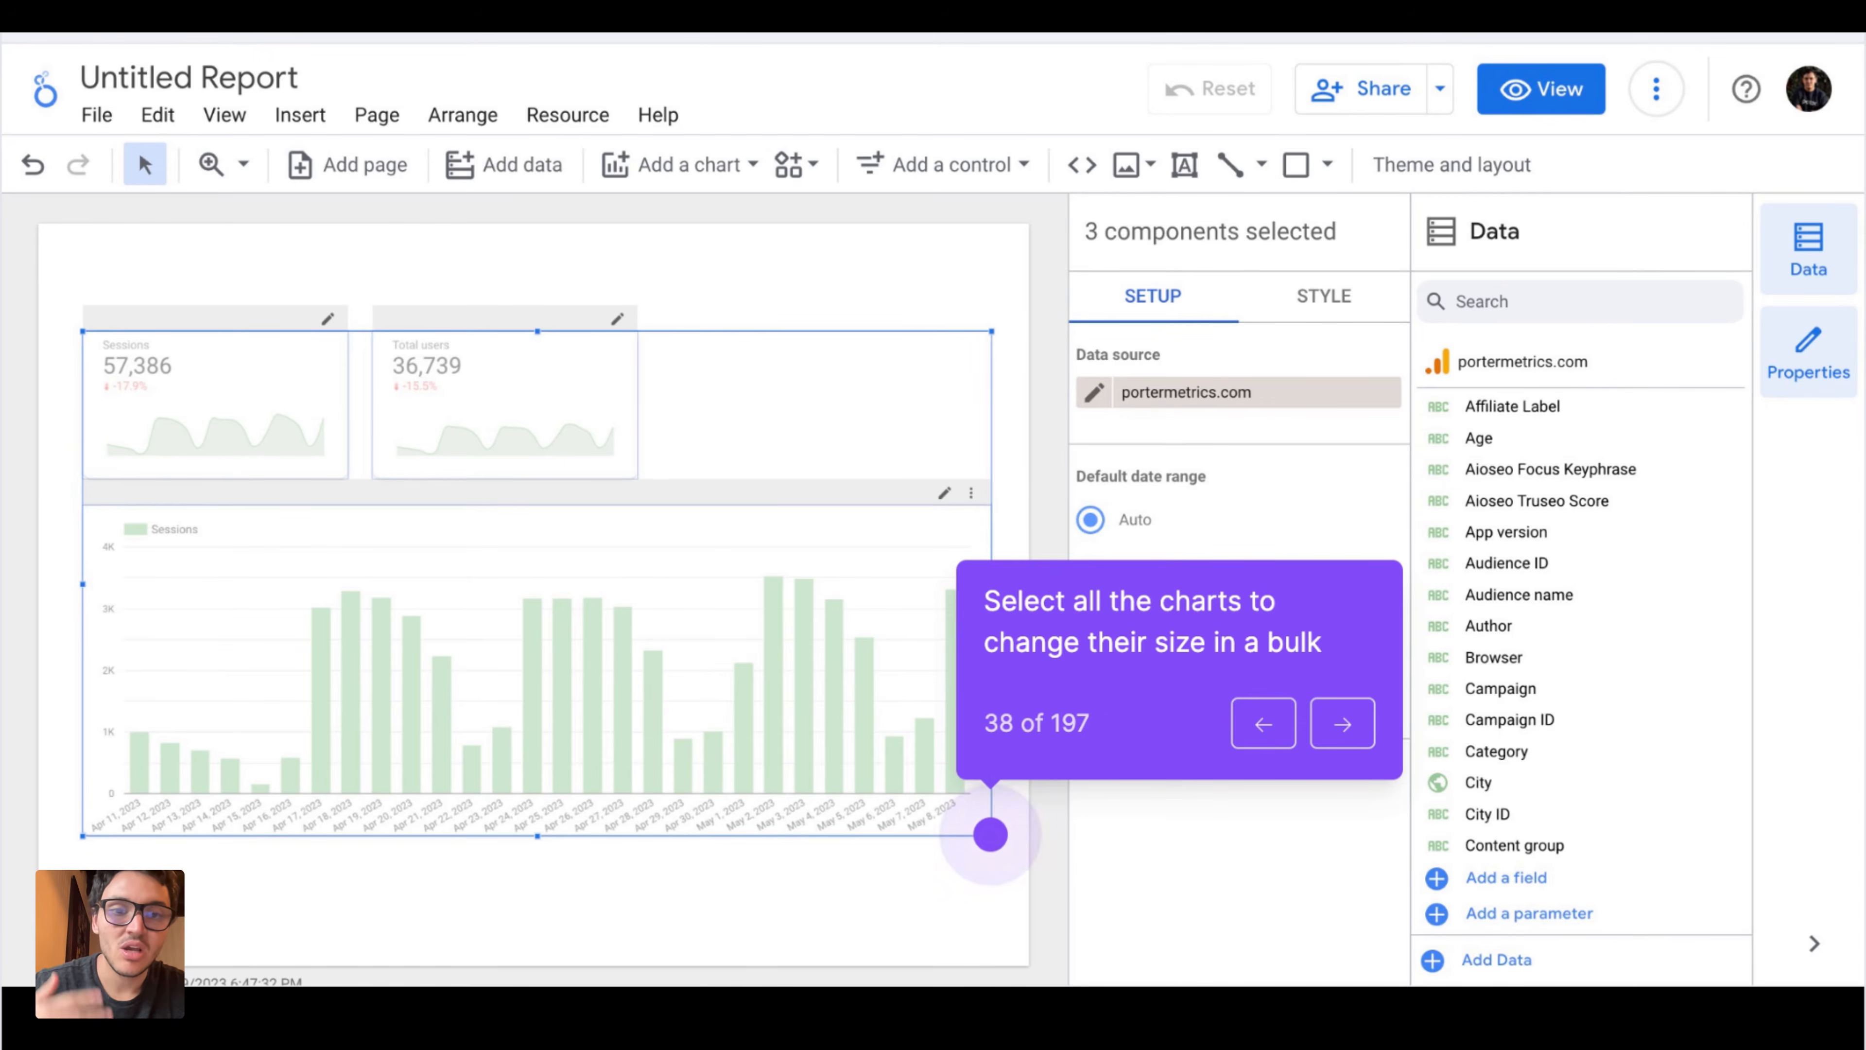
- Resize the two scorecards and the sessions bar chart together as one selection on the canvas
key(Right)
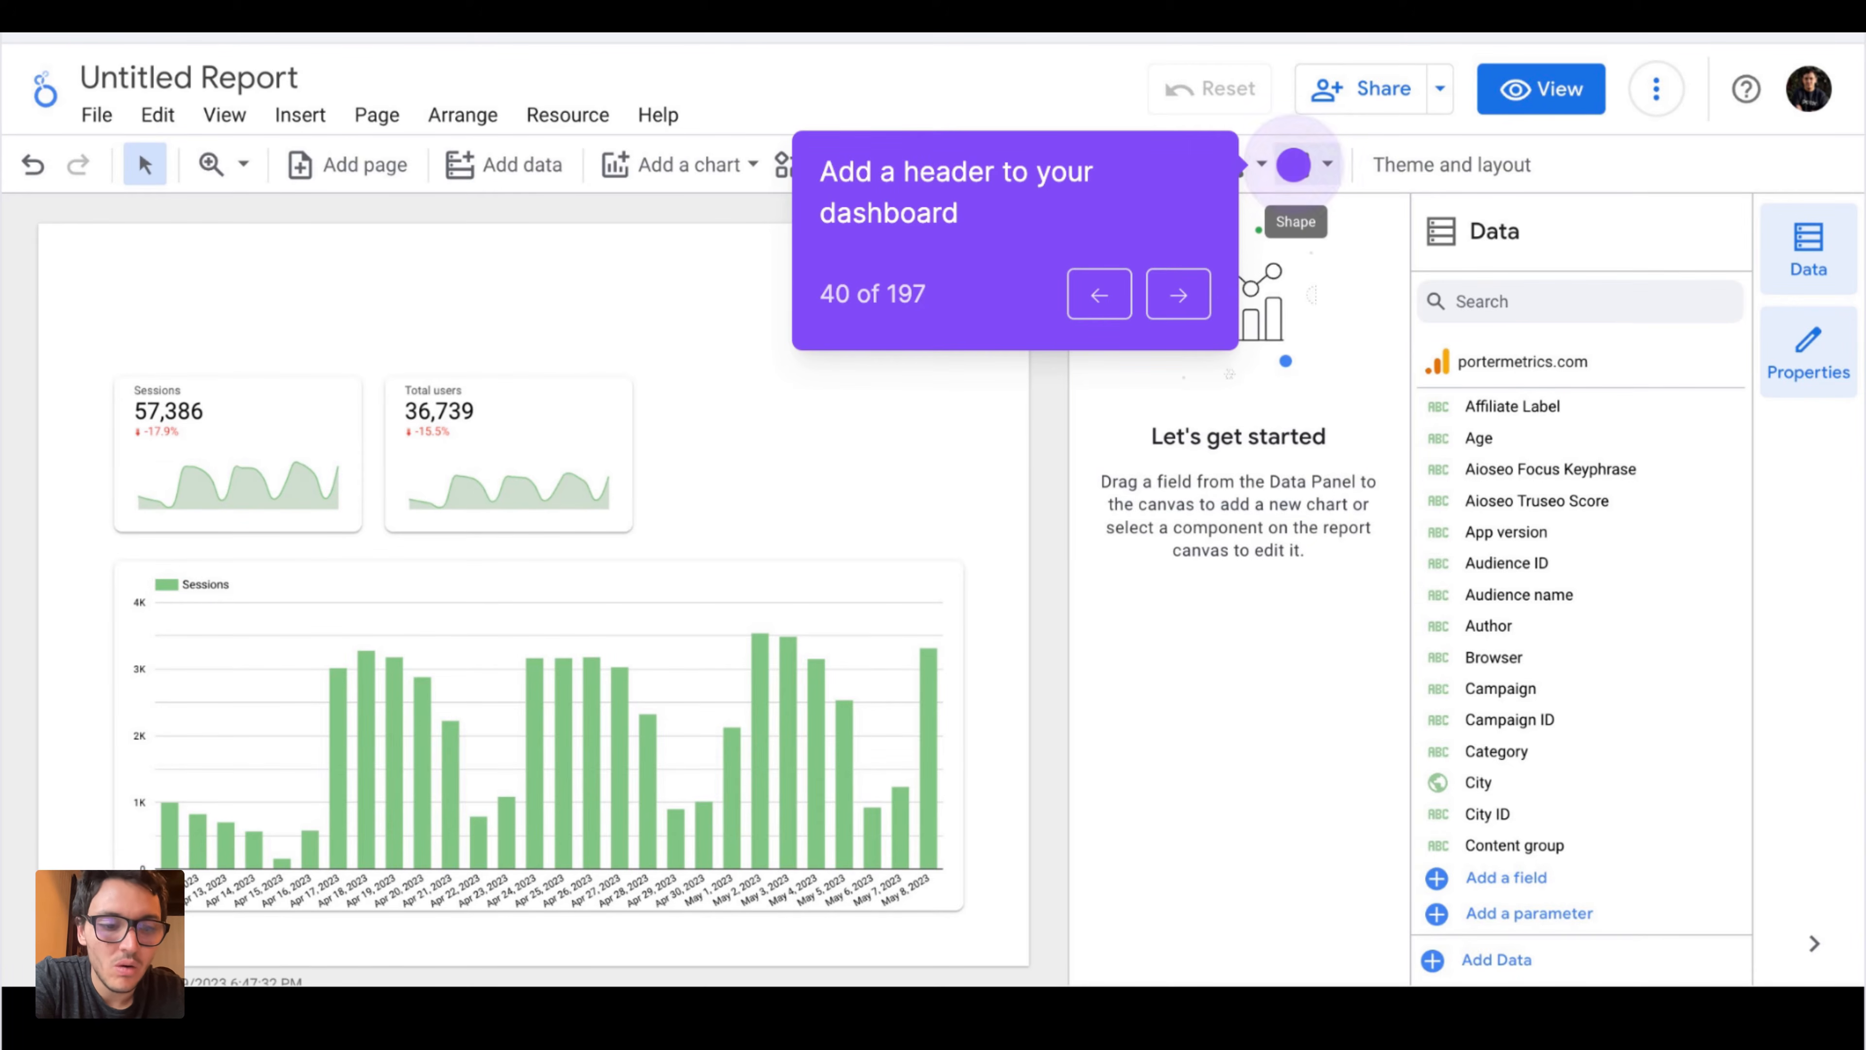
key(Left)
key(Right)
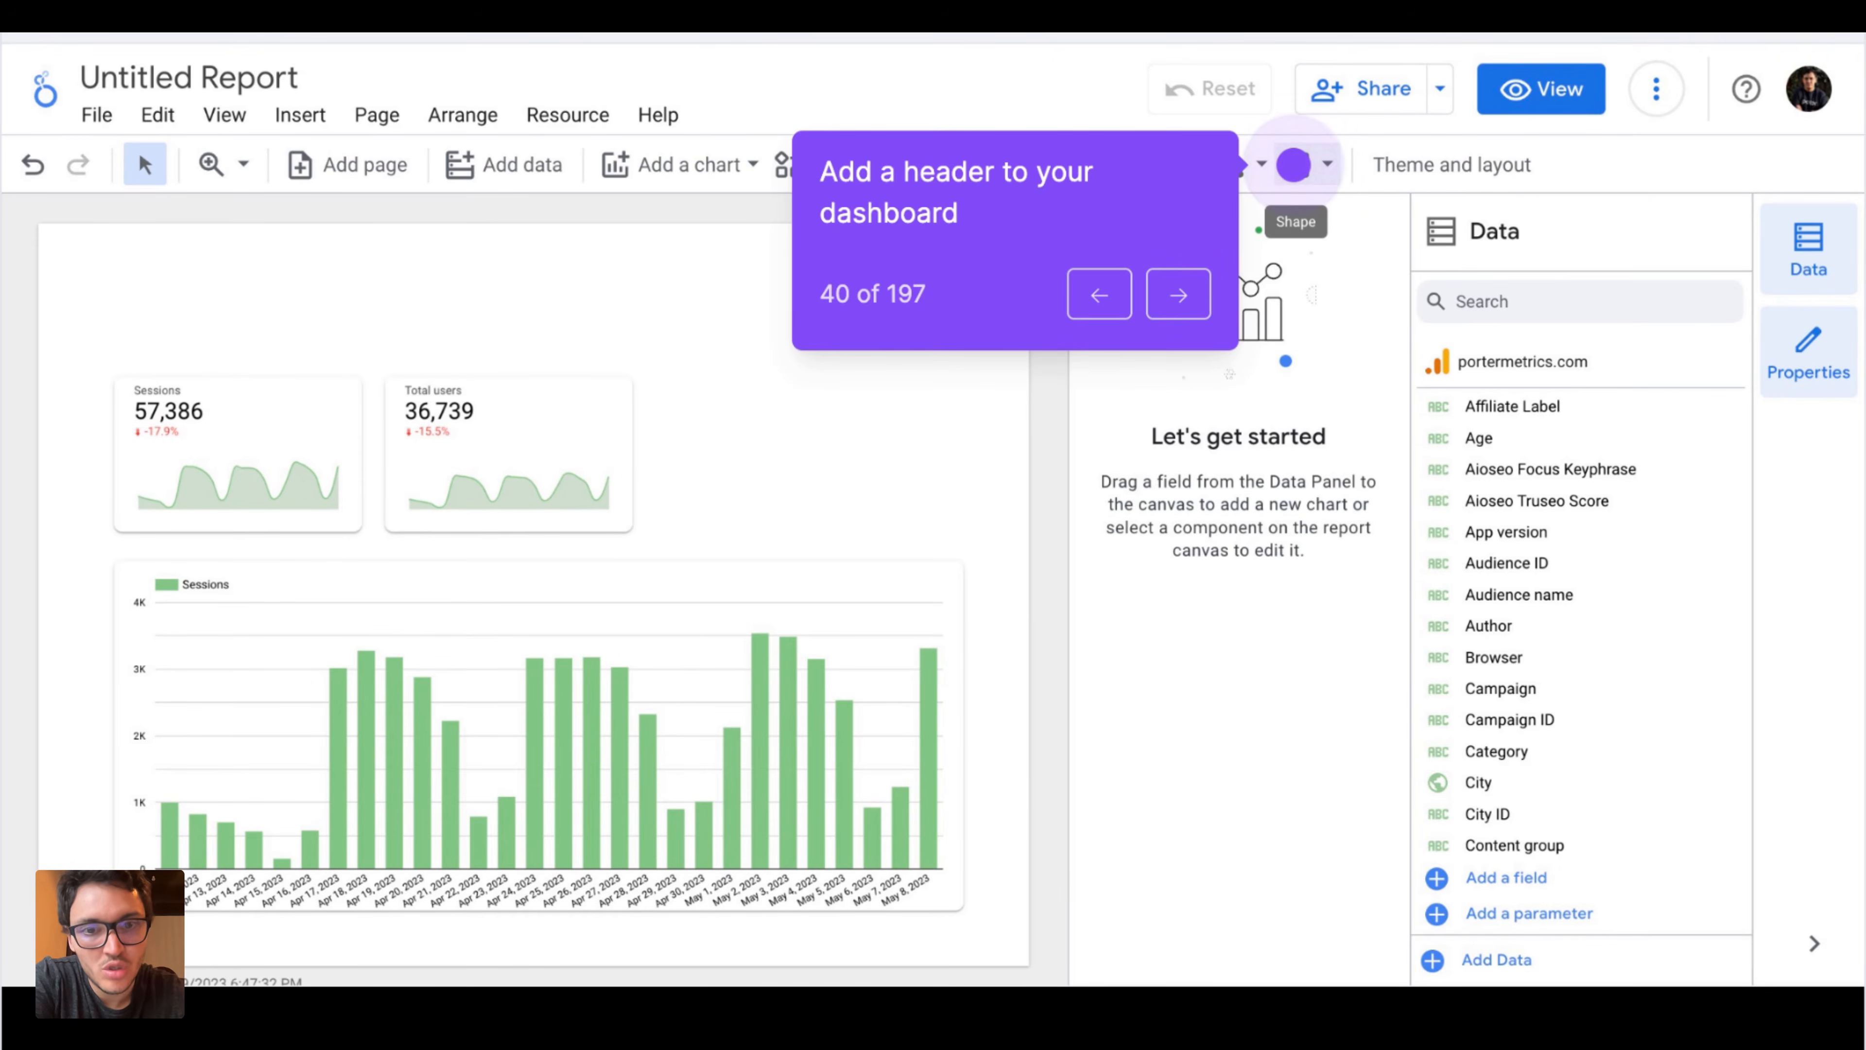
- Draw a full-width rectangle across the top of the page as a header band and fill it light yellow
key(Right)
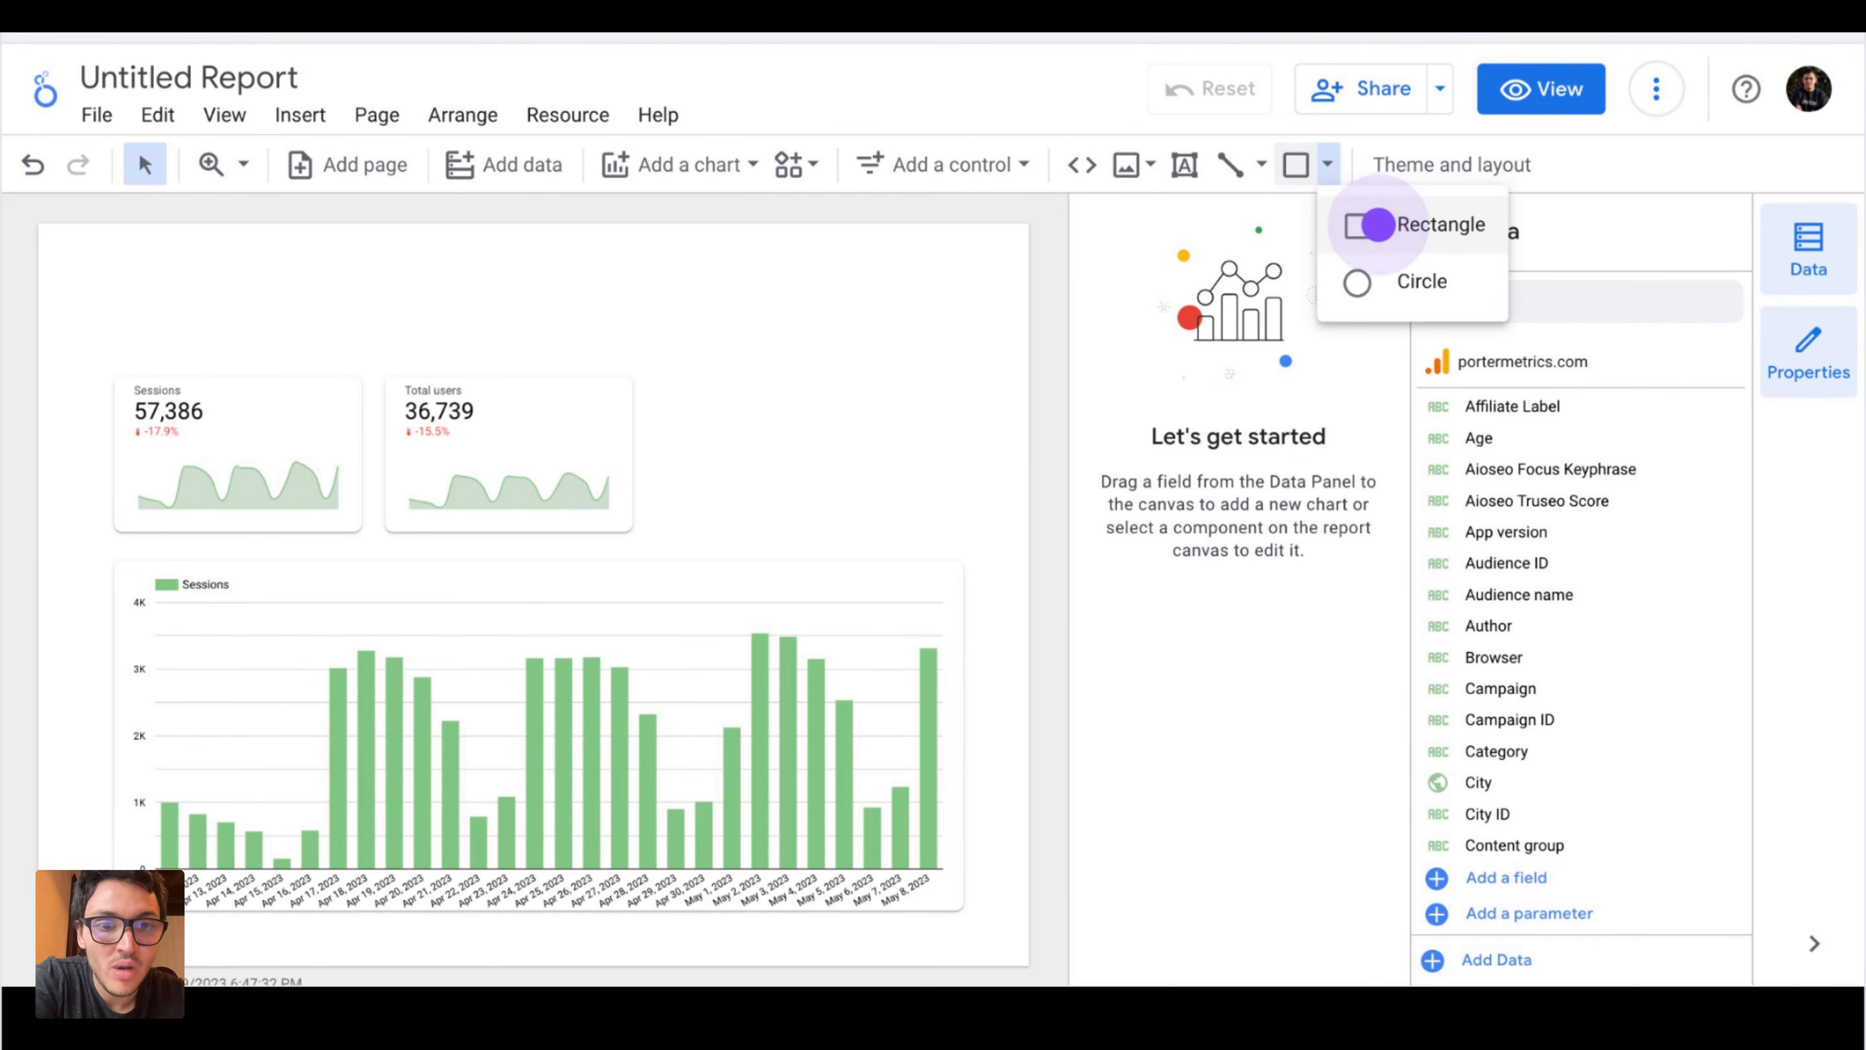
key(Right)
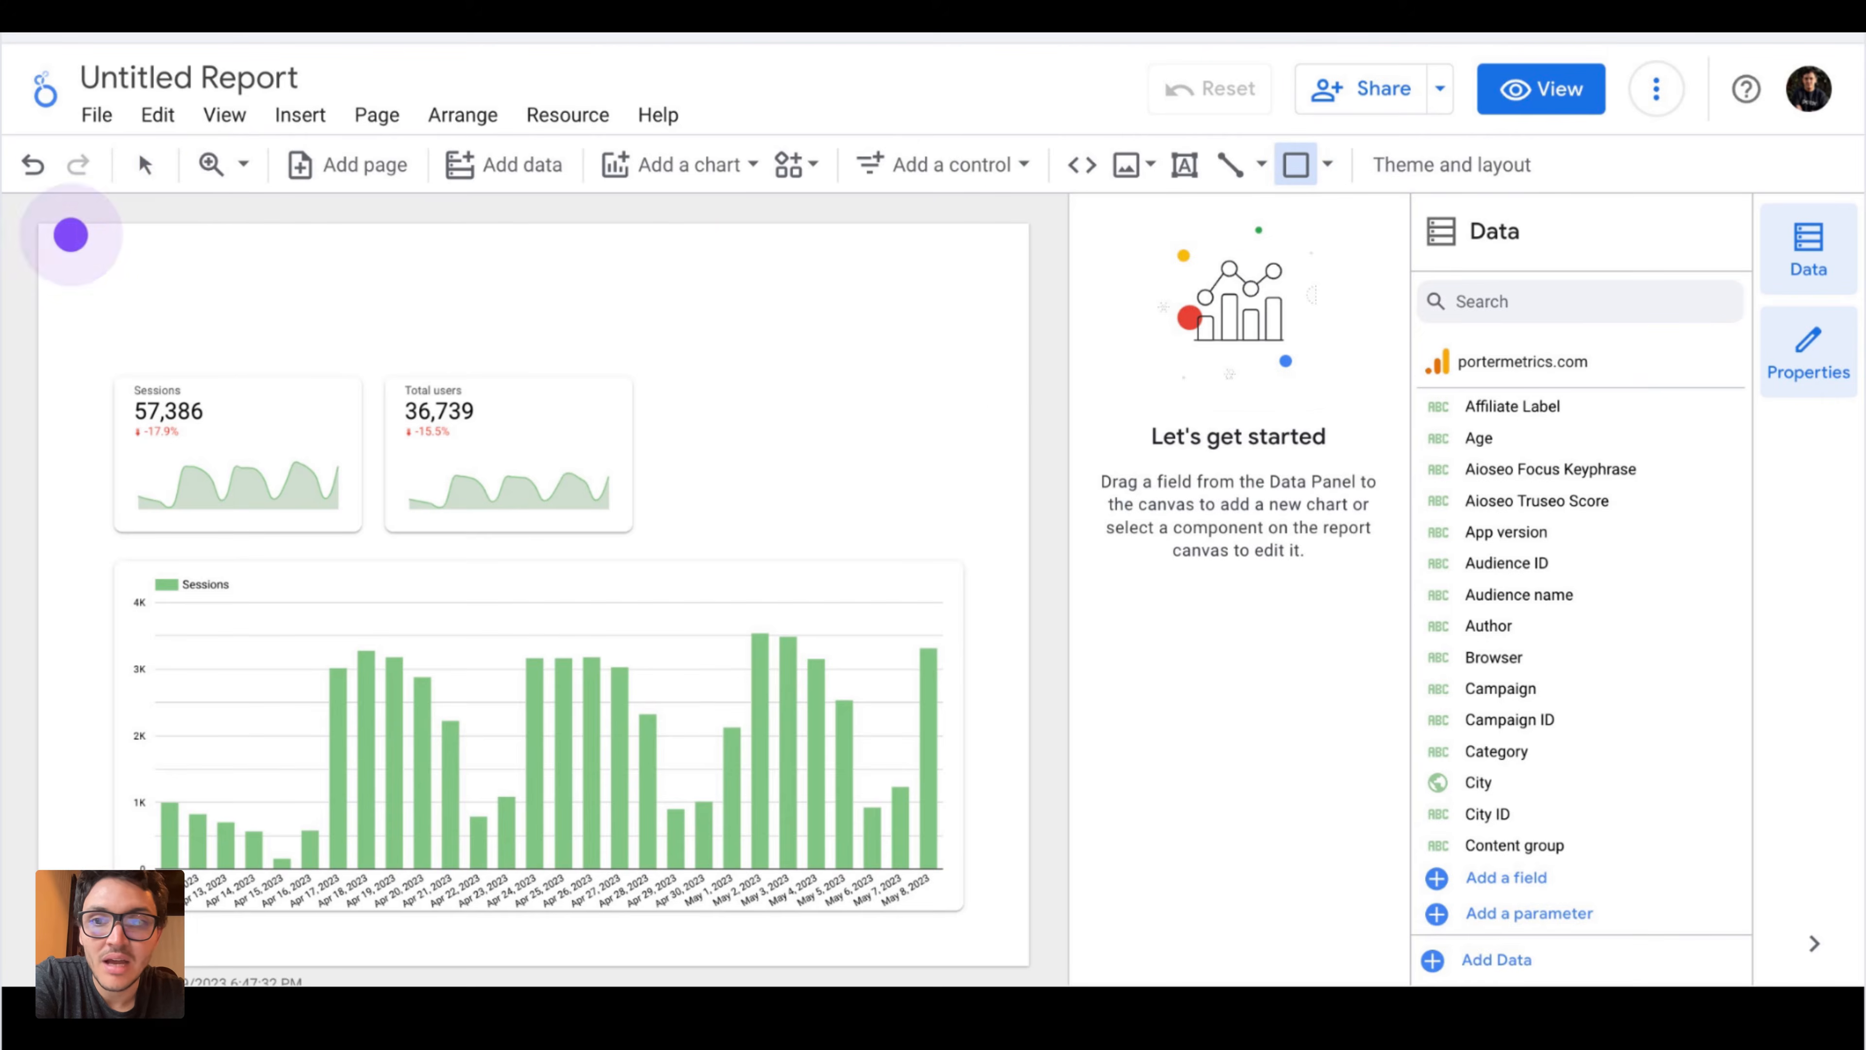
key(Right)
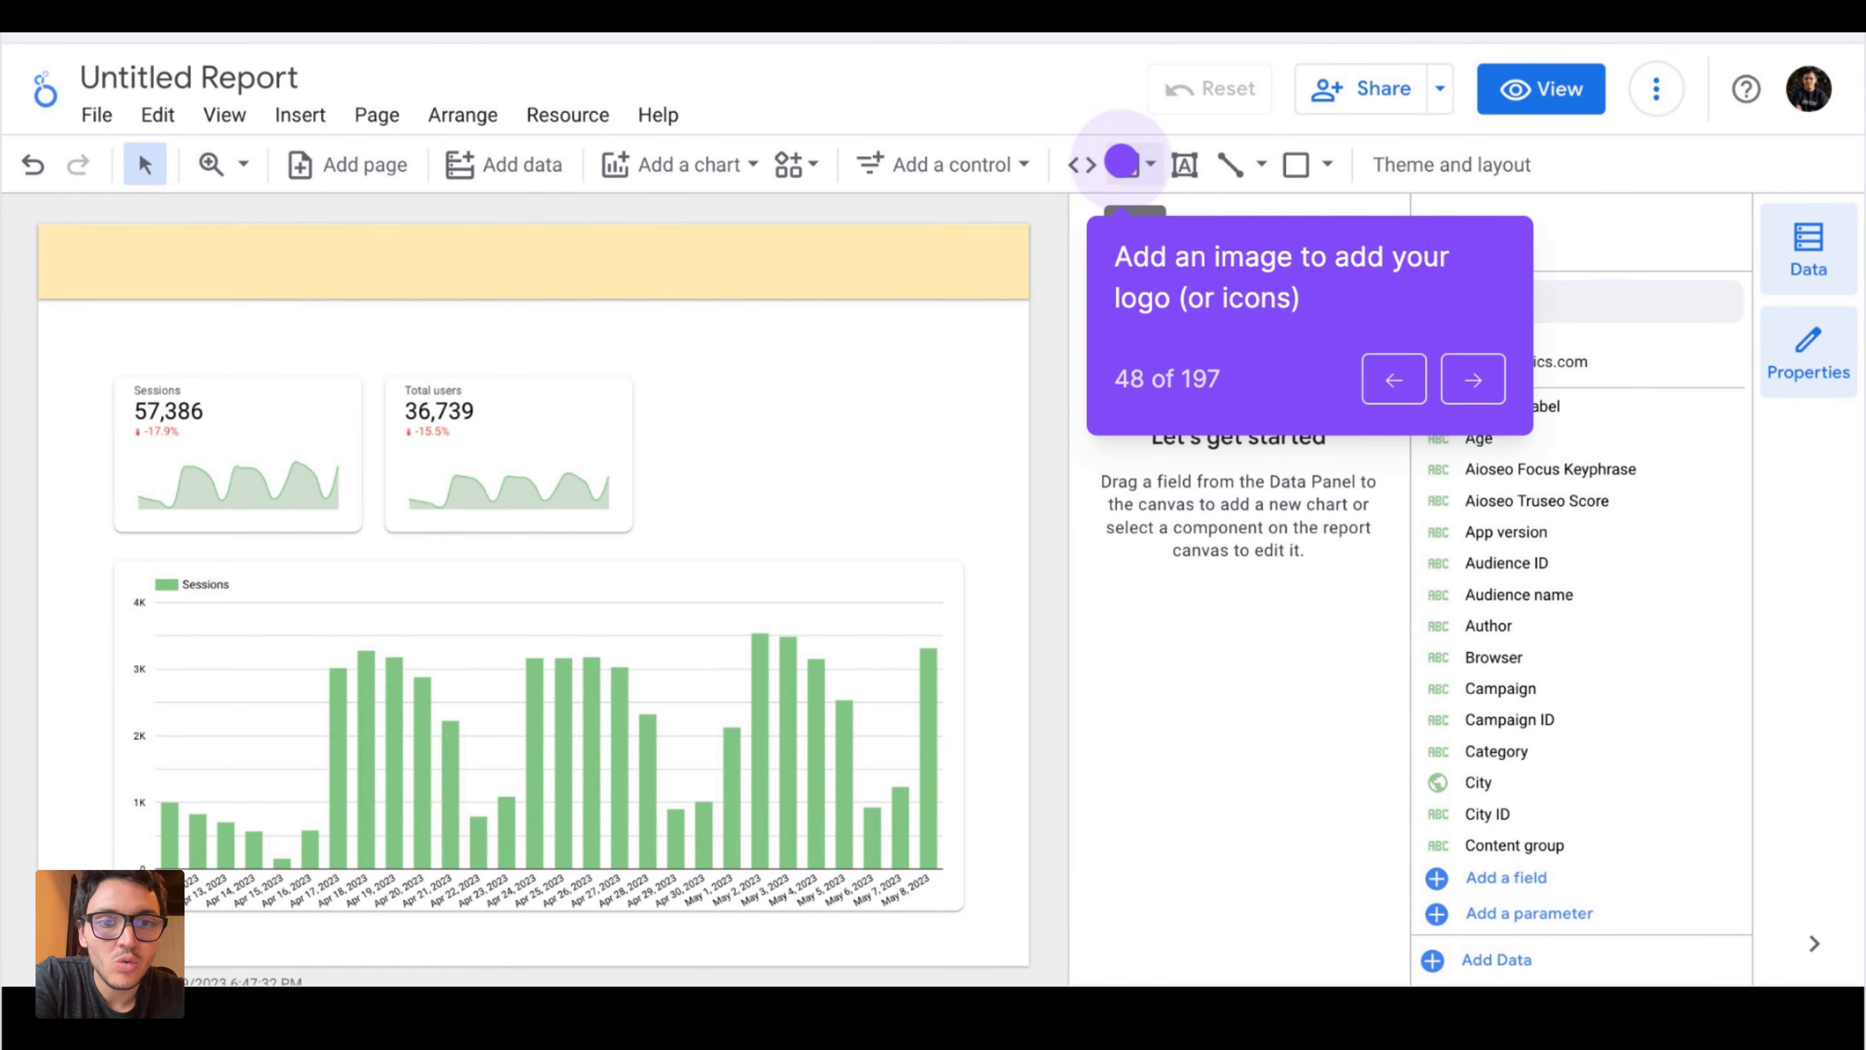
- Insert the Google Analytics logo image and shrink it into the left end of the yellow header band
key(Right)
key(Right)
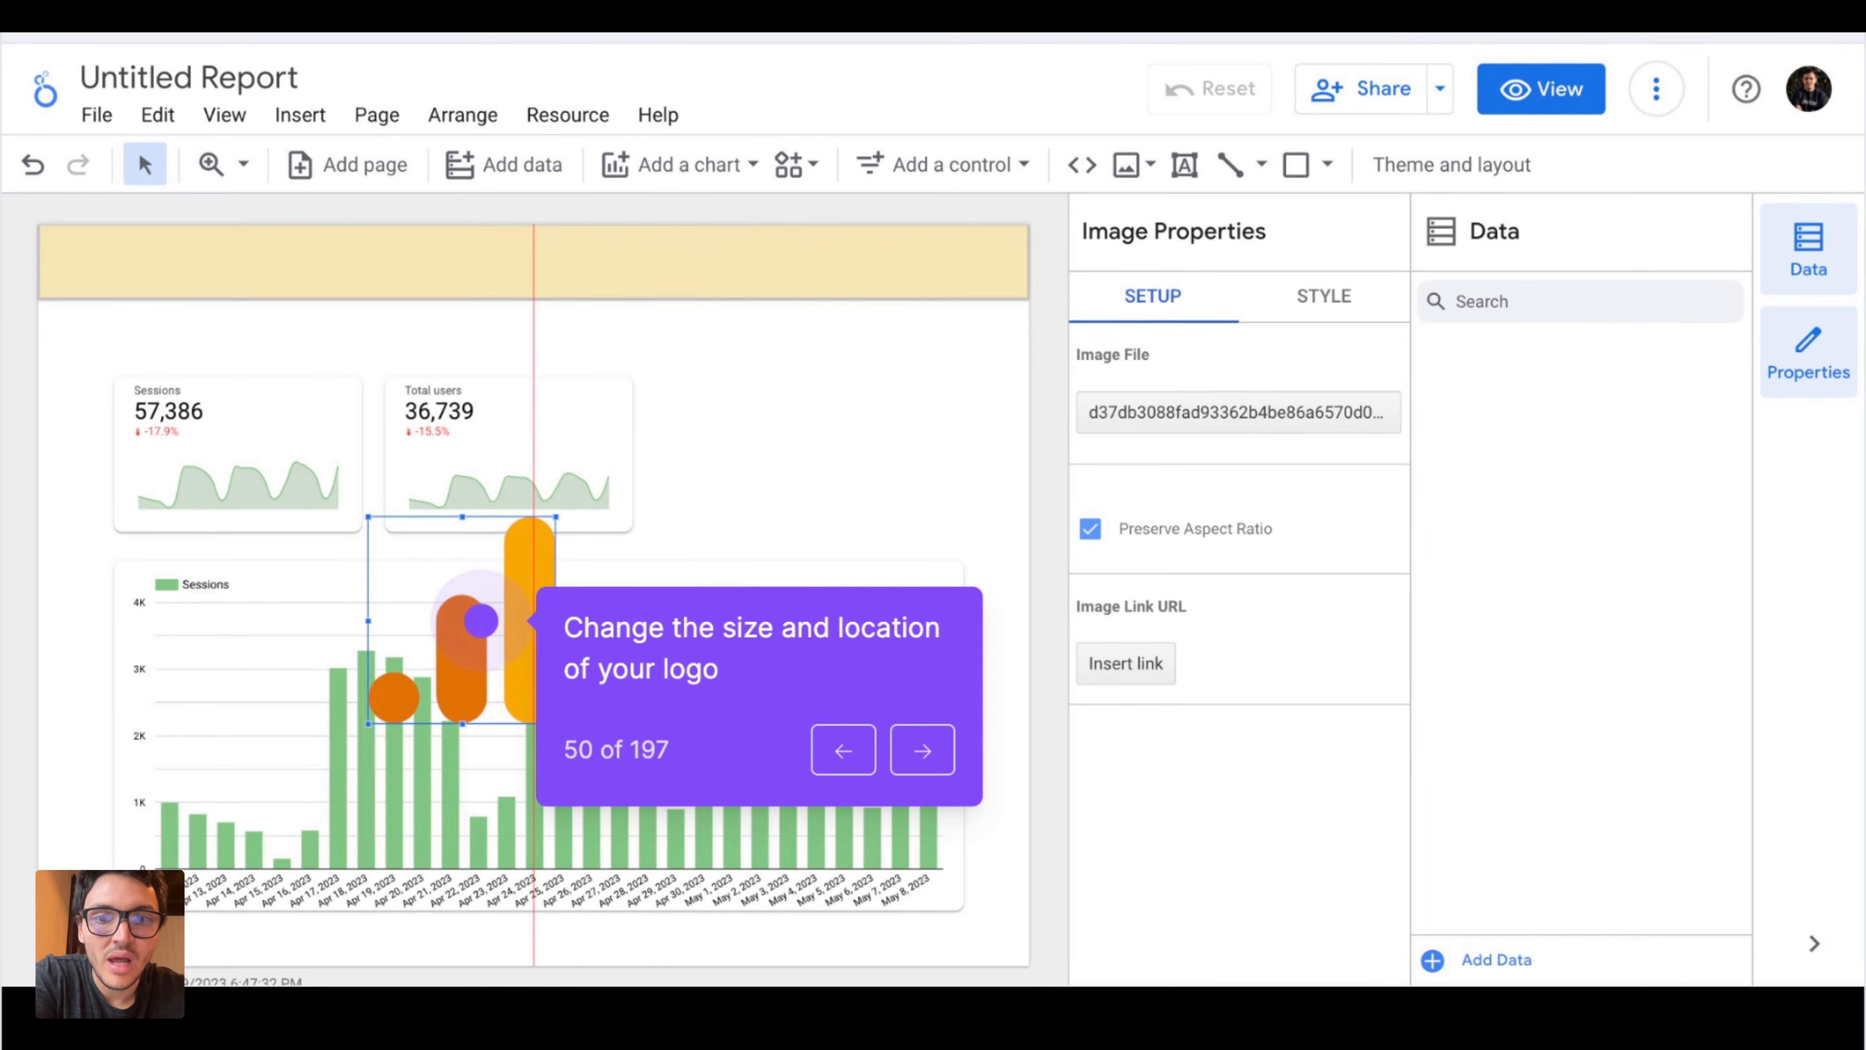
key(Right)
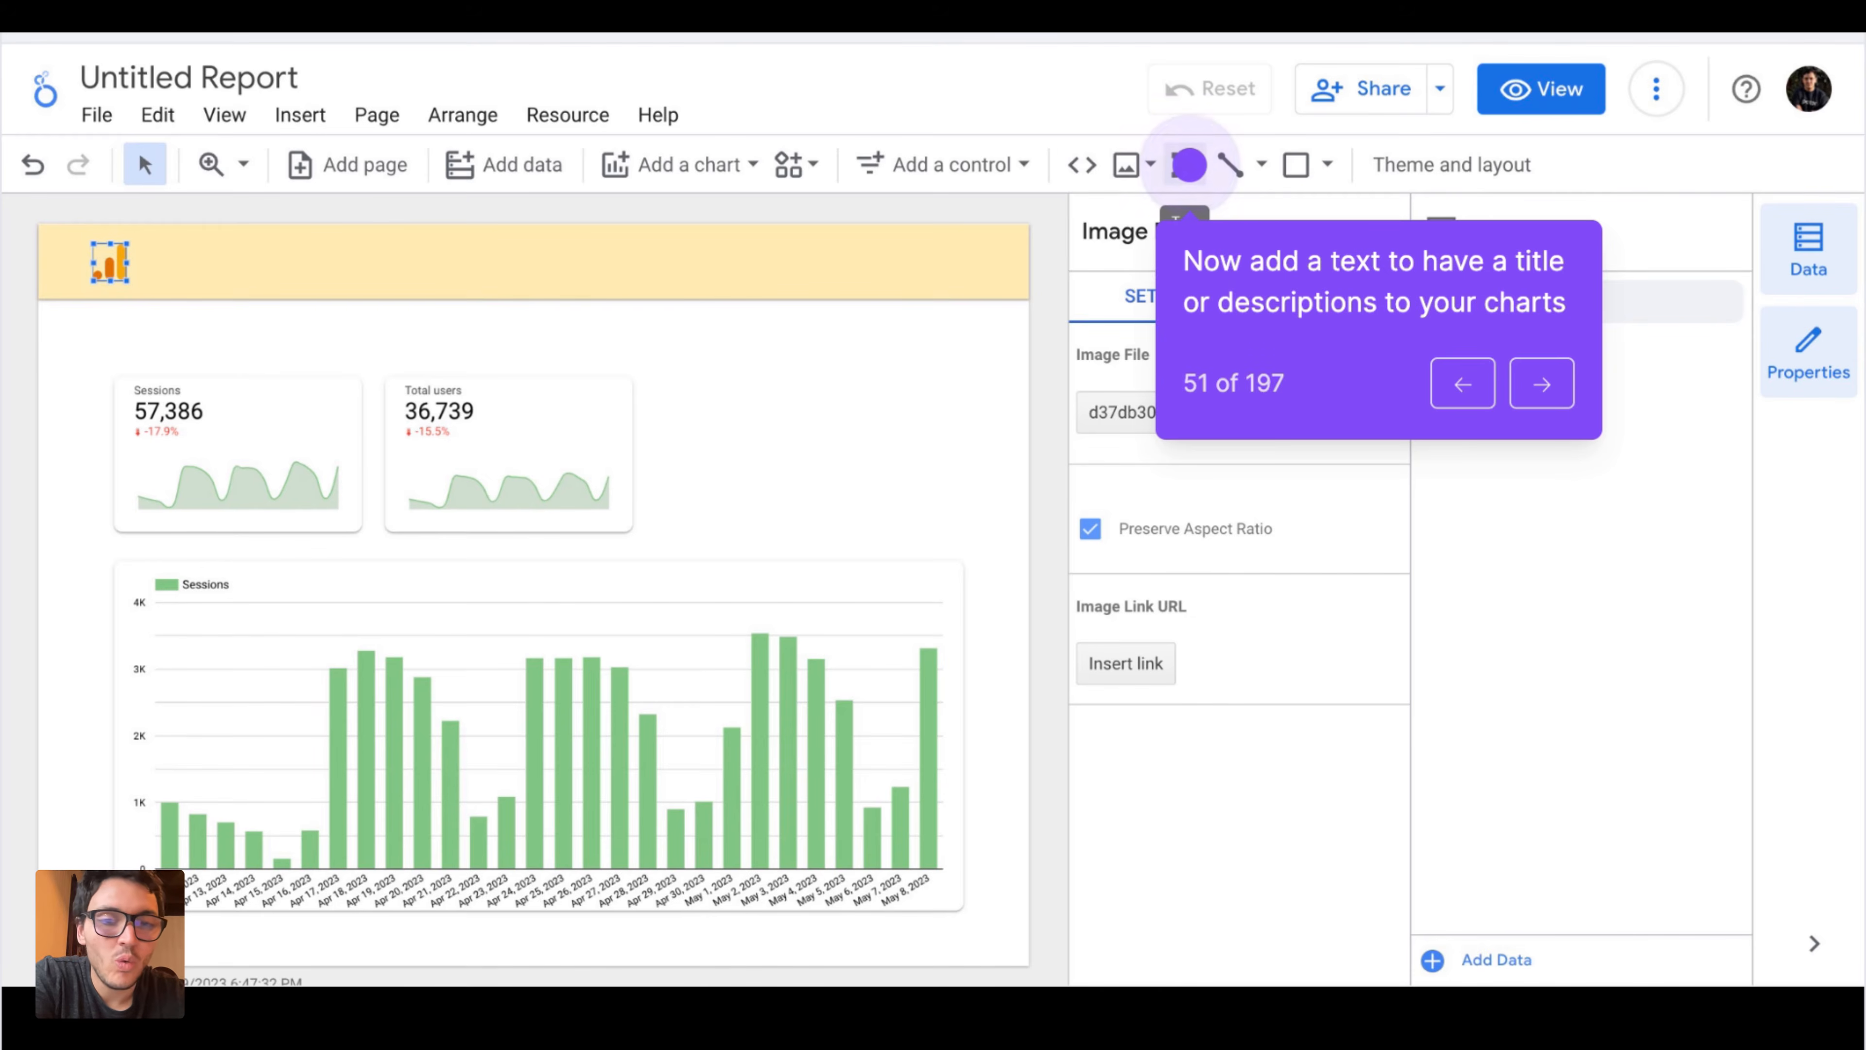
- Add a text box beside the logo in the header with the title "Google Analytics report"
key(Right)
key(Right)
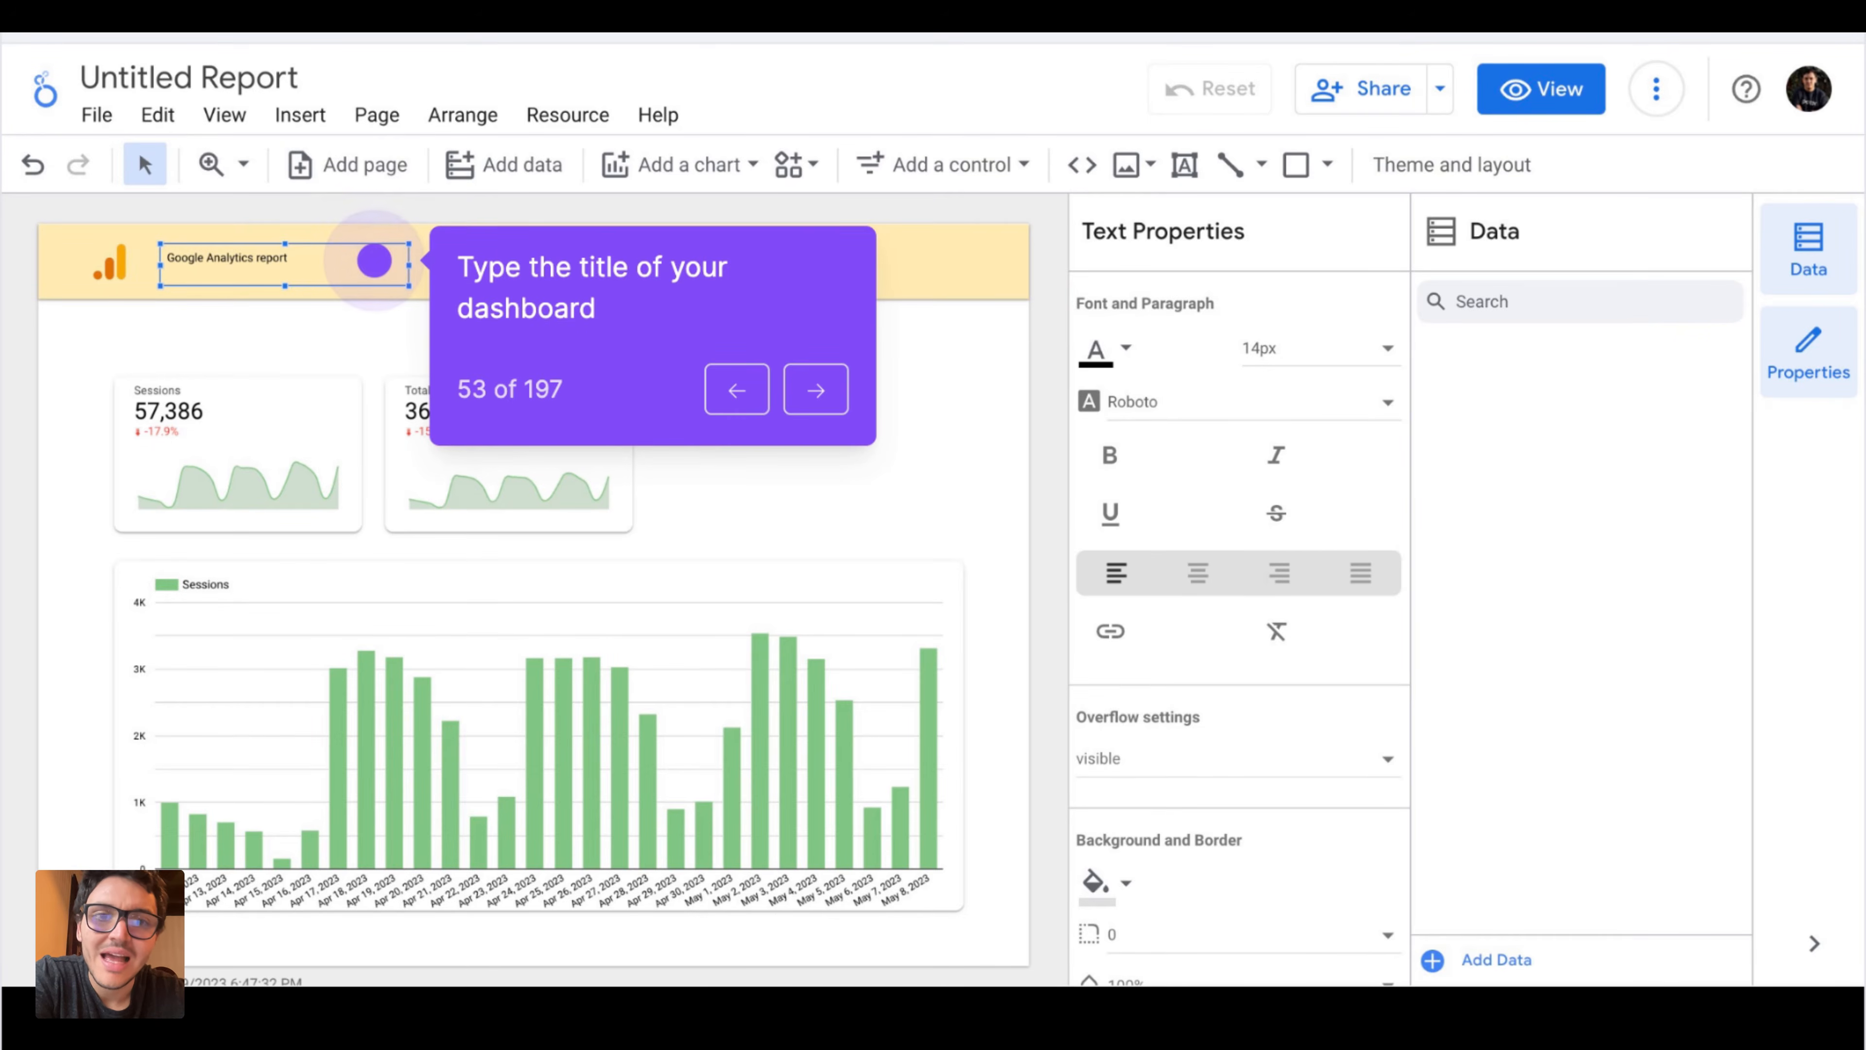
key(Right)
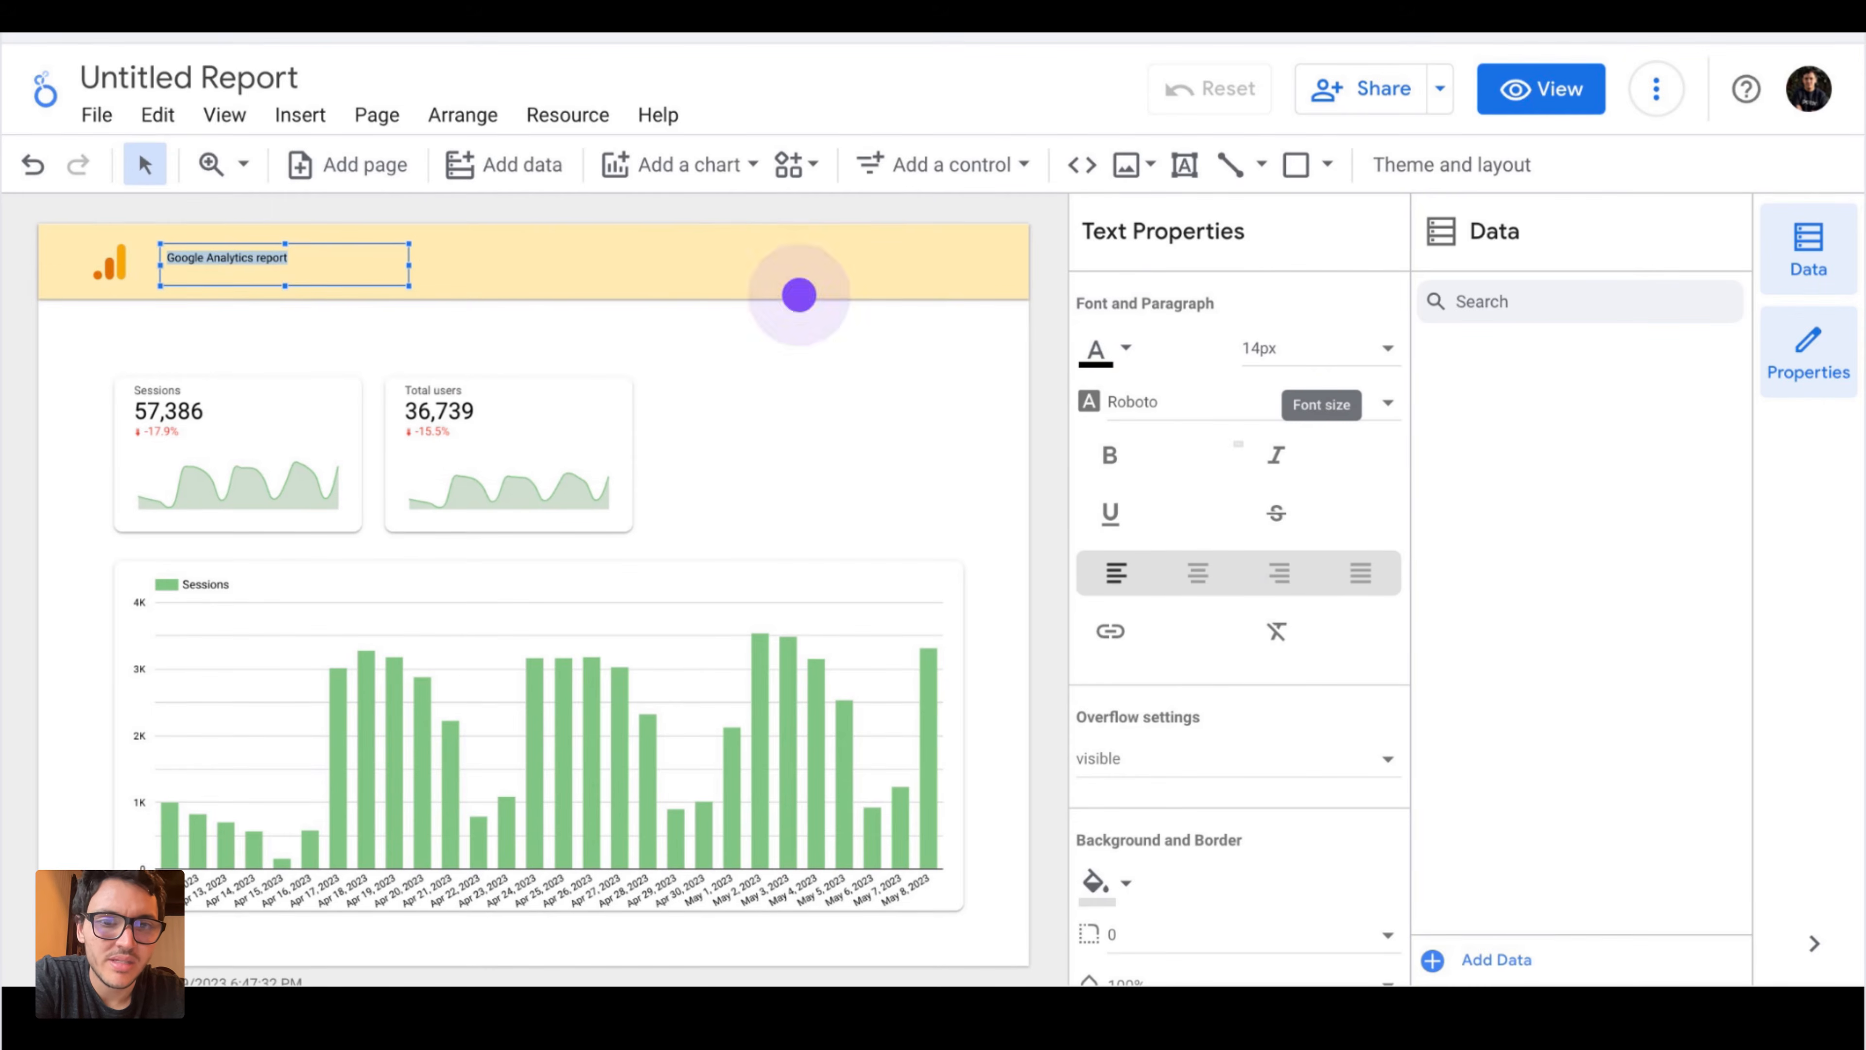
- Set the header title to 24px bold and move it slightly closer to the logo
key(Right)
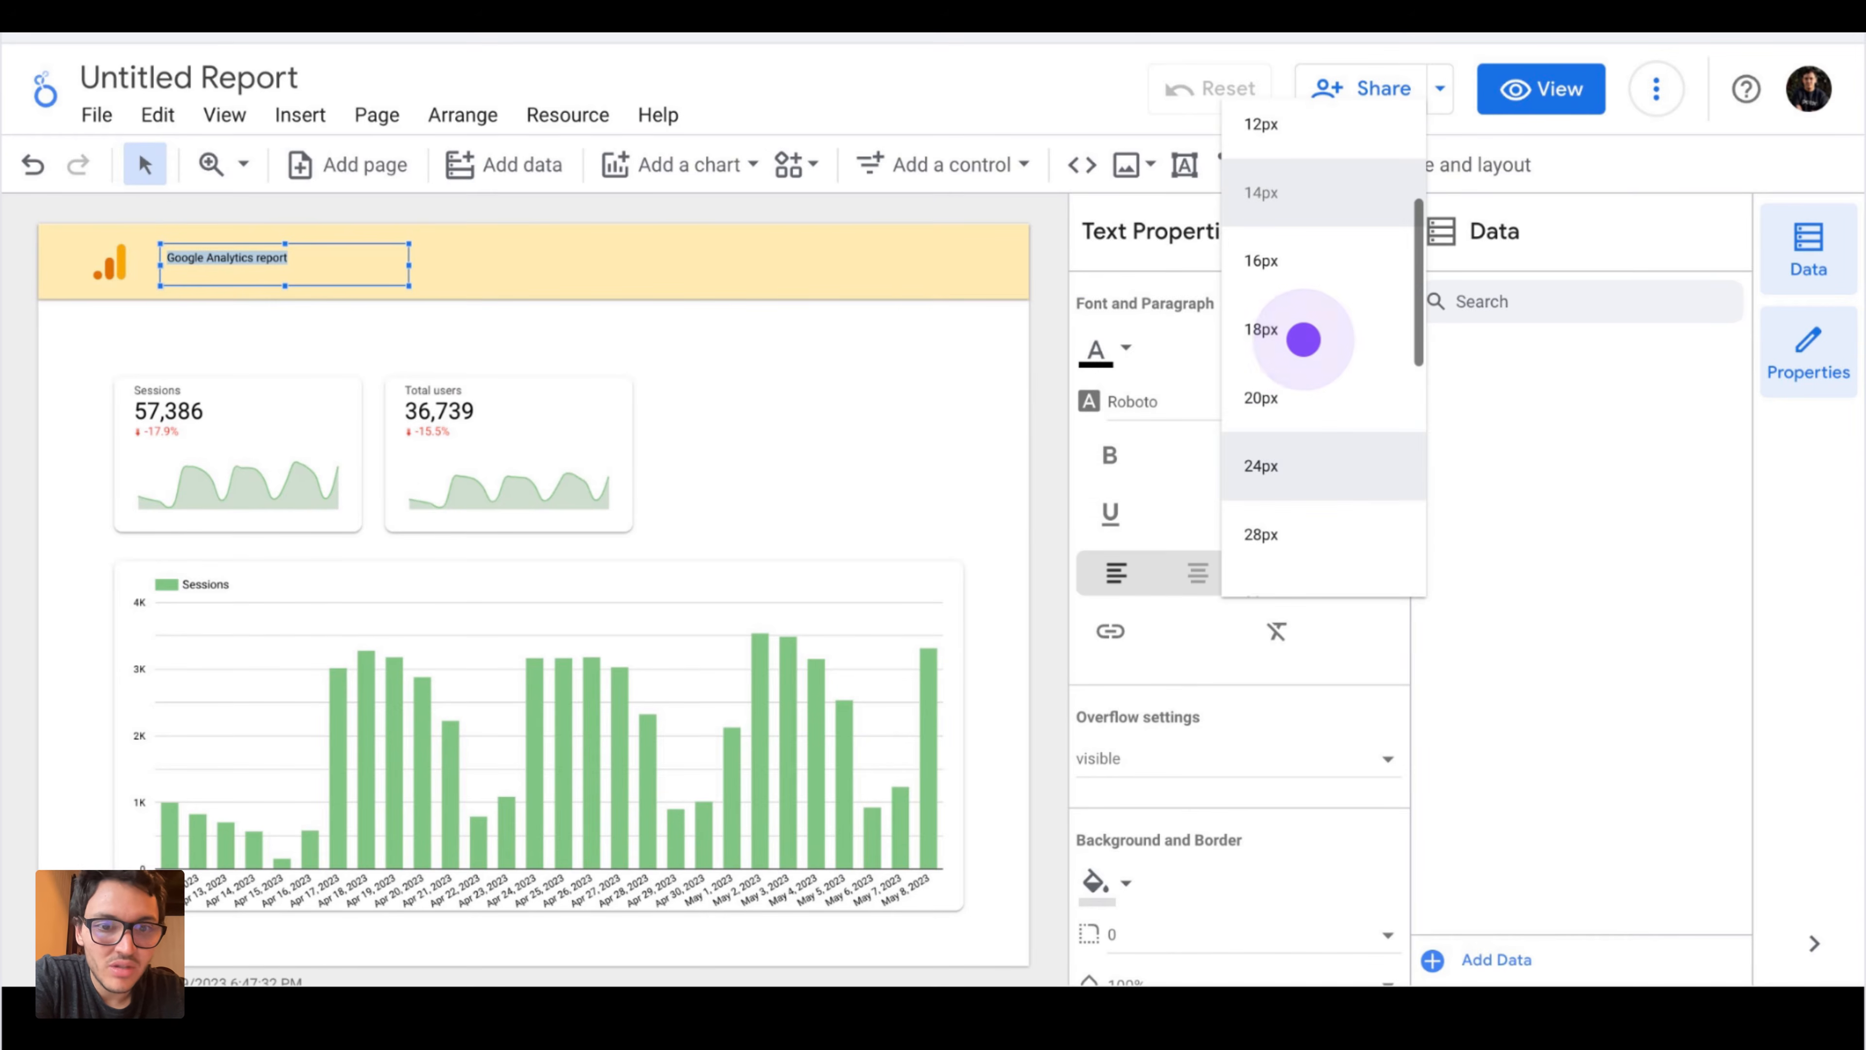
click(1307, 492)
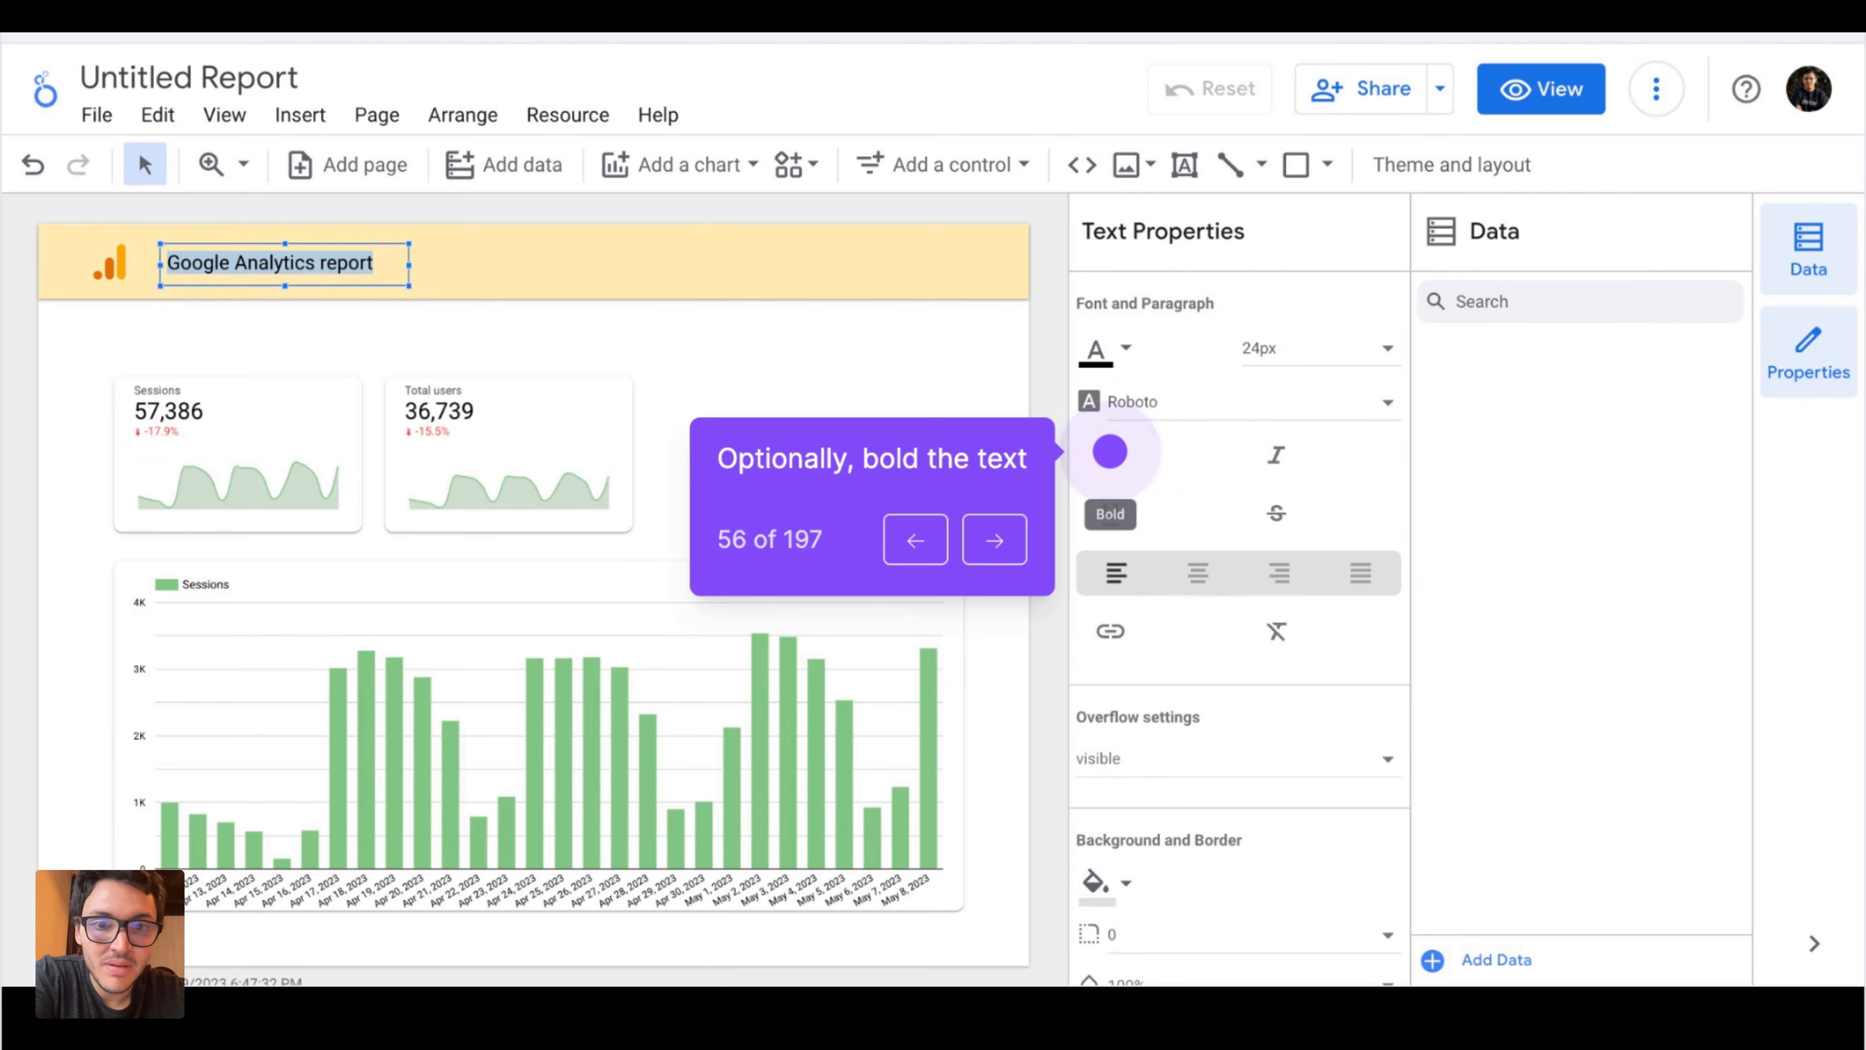
click(1110, 452)
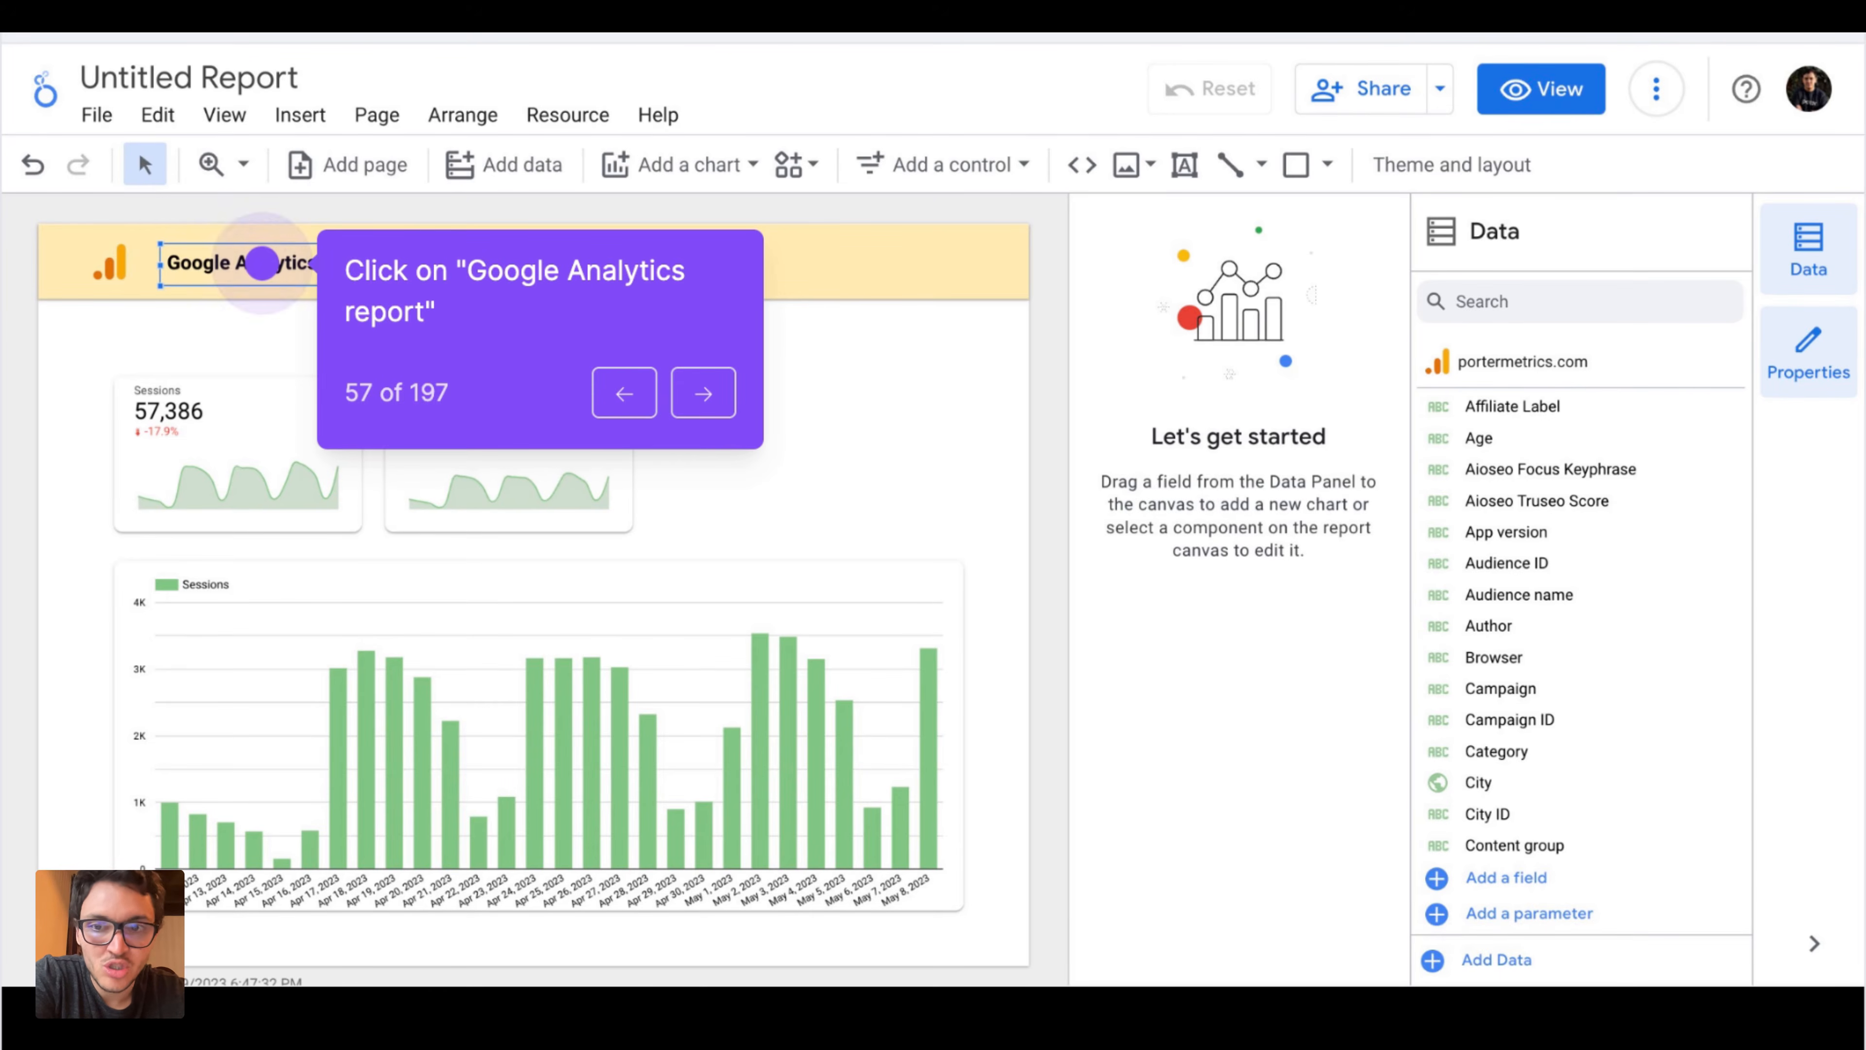
key(Left)
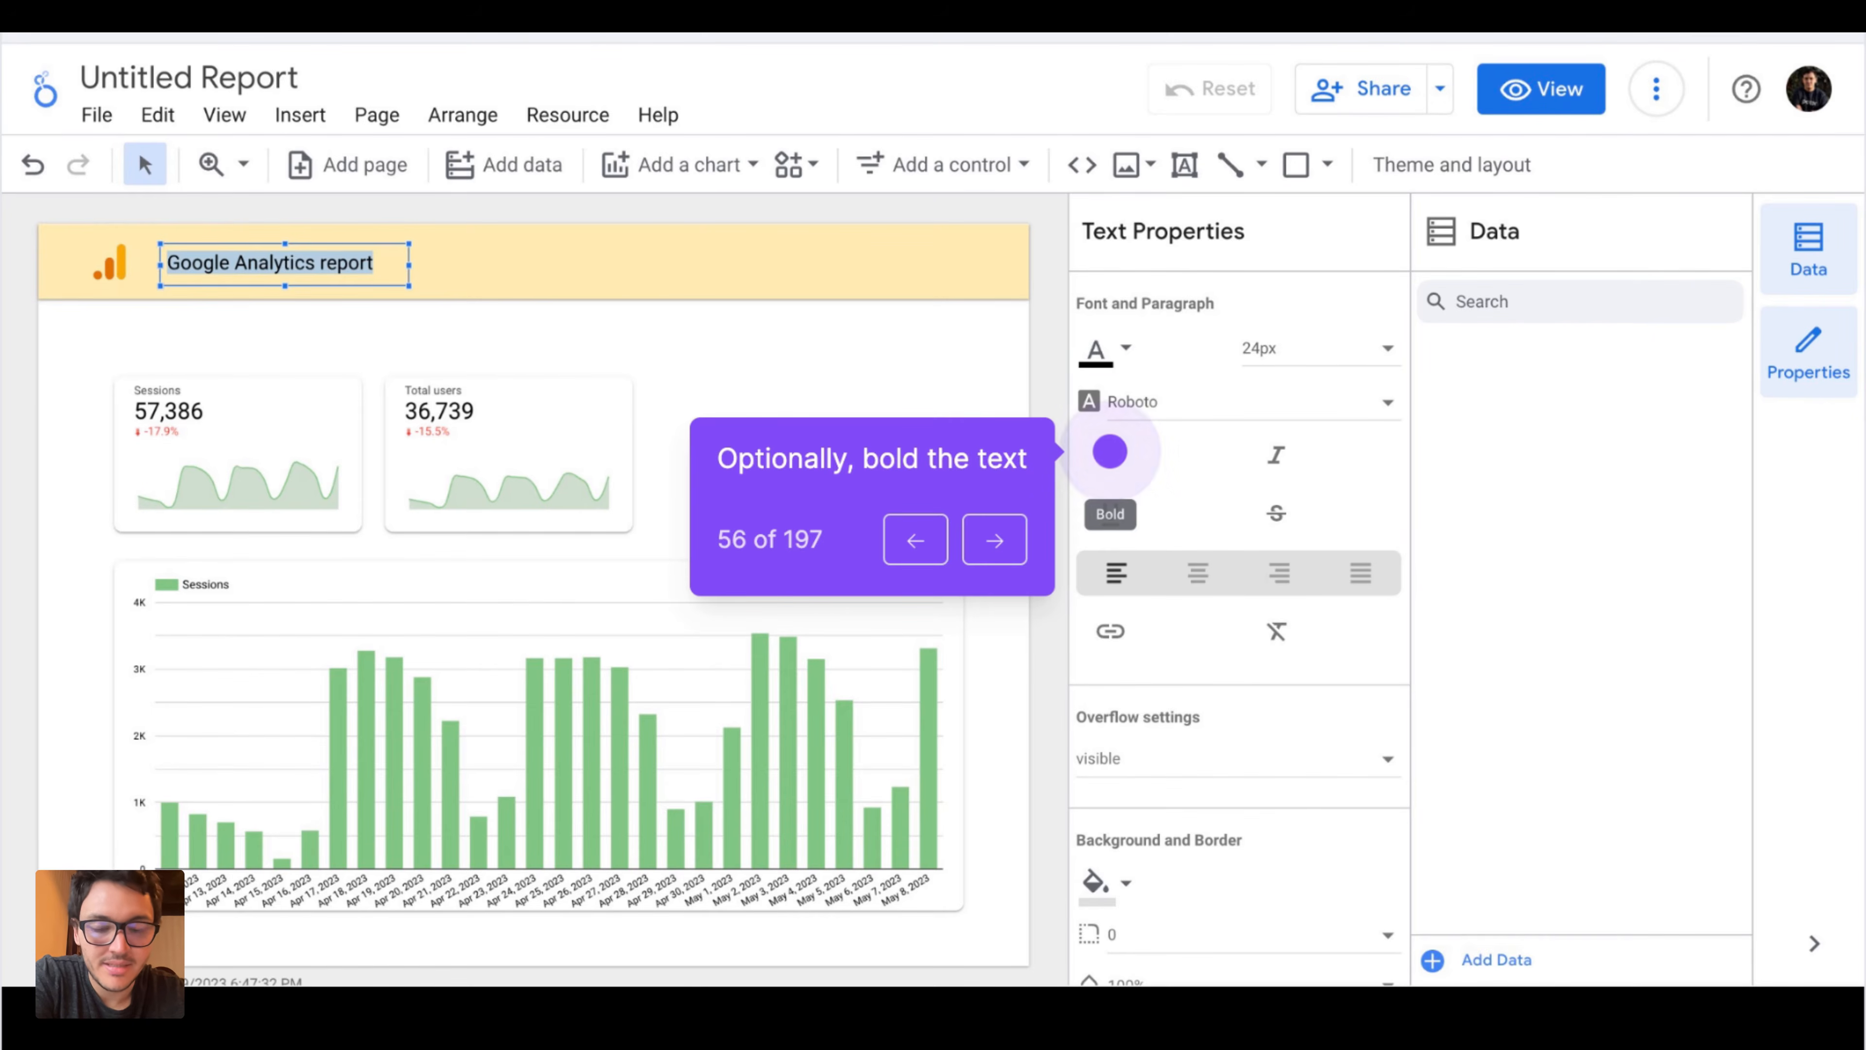
key(Right)
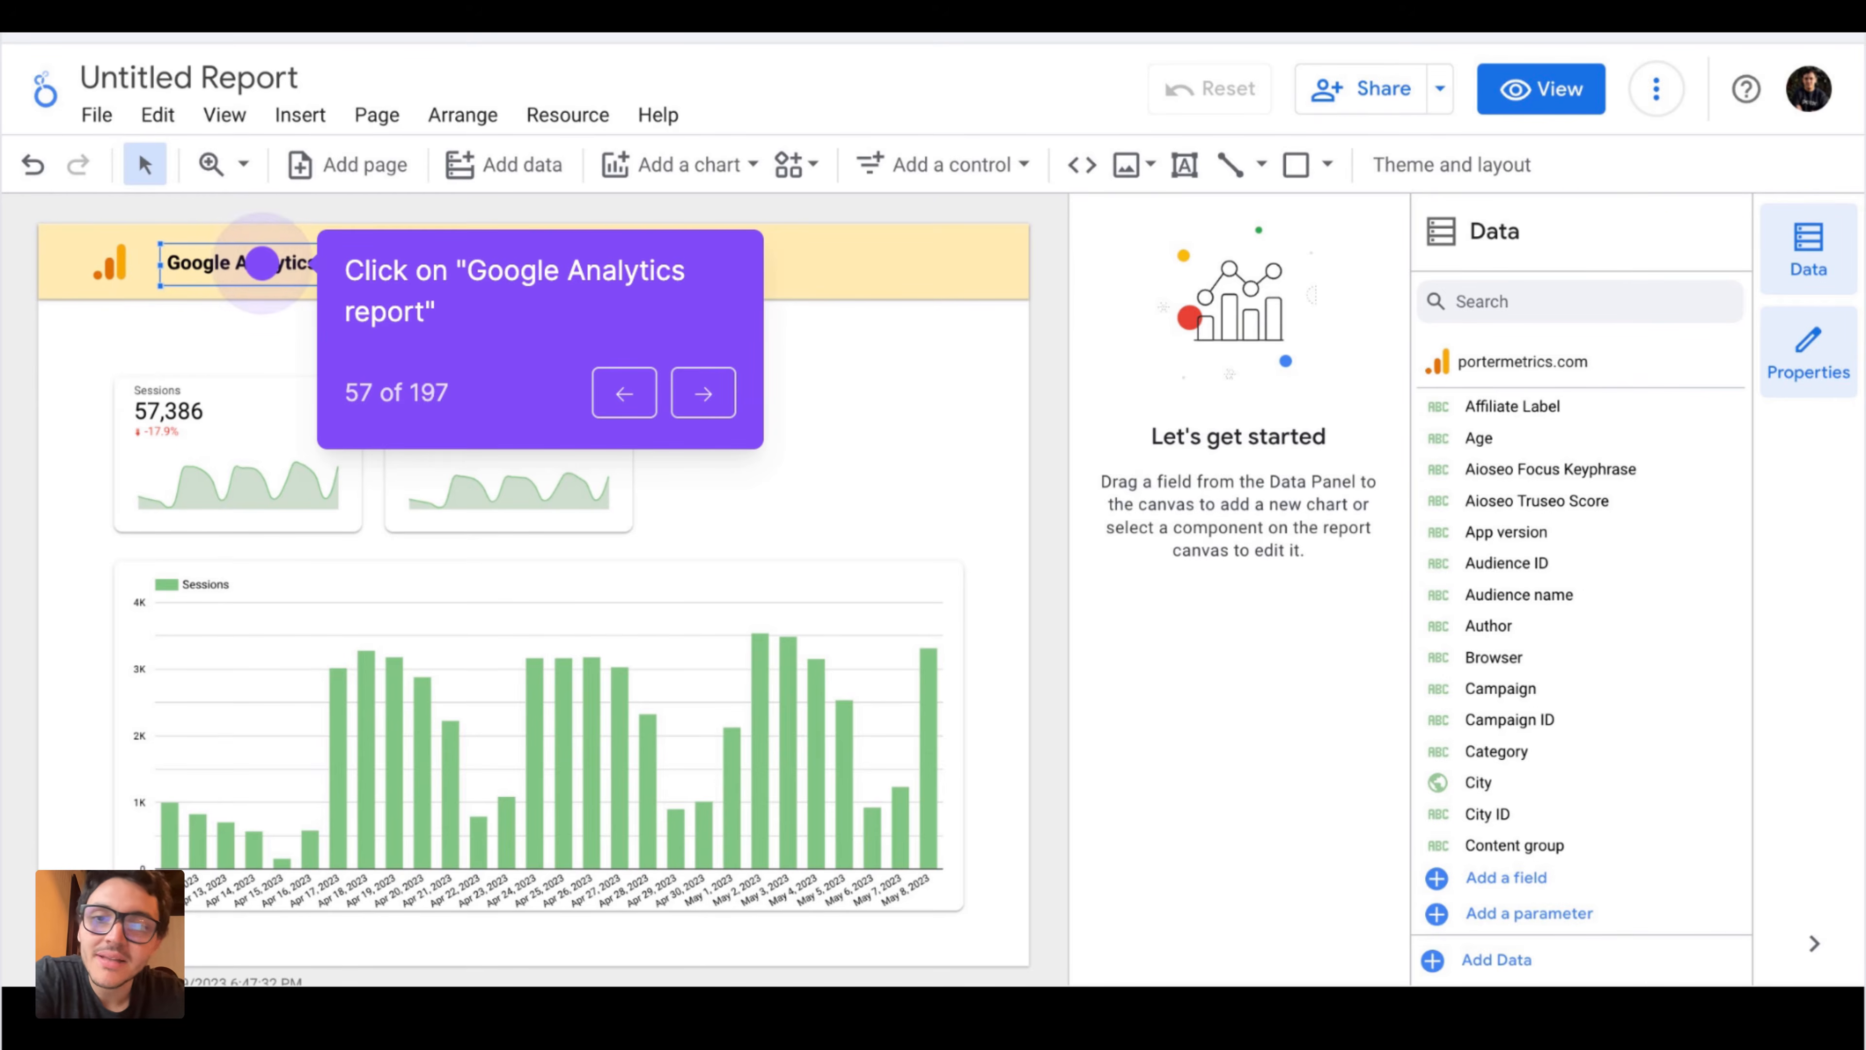
key(Right)
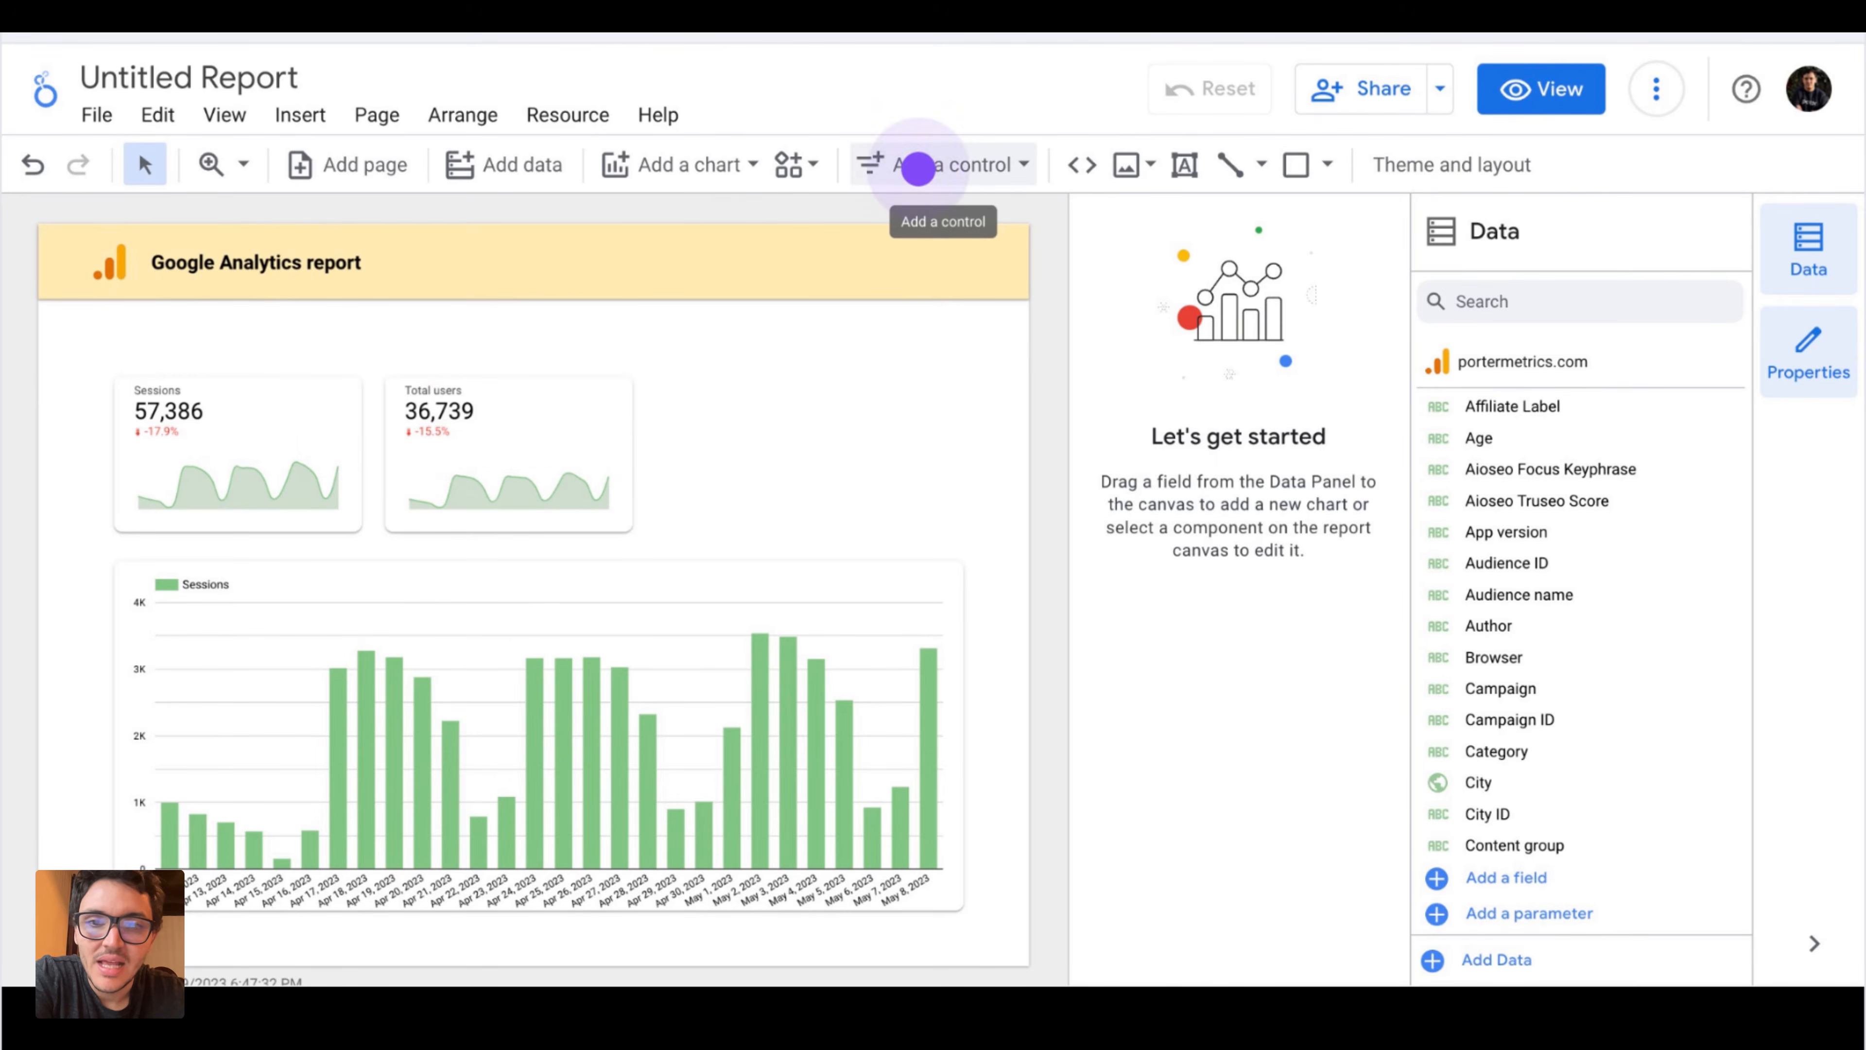
- Add a Full page URL drop-down list and a date range control to the header beside the title
key(Right)
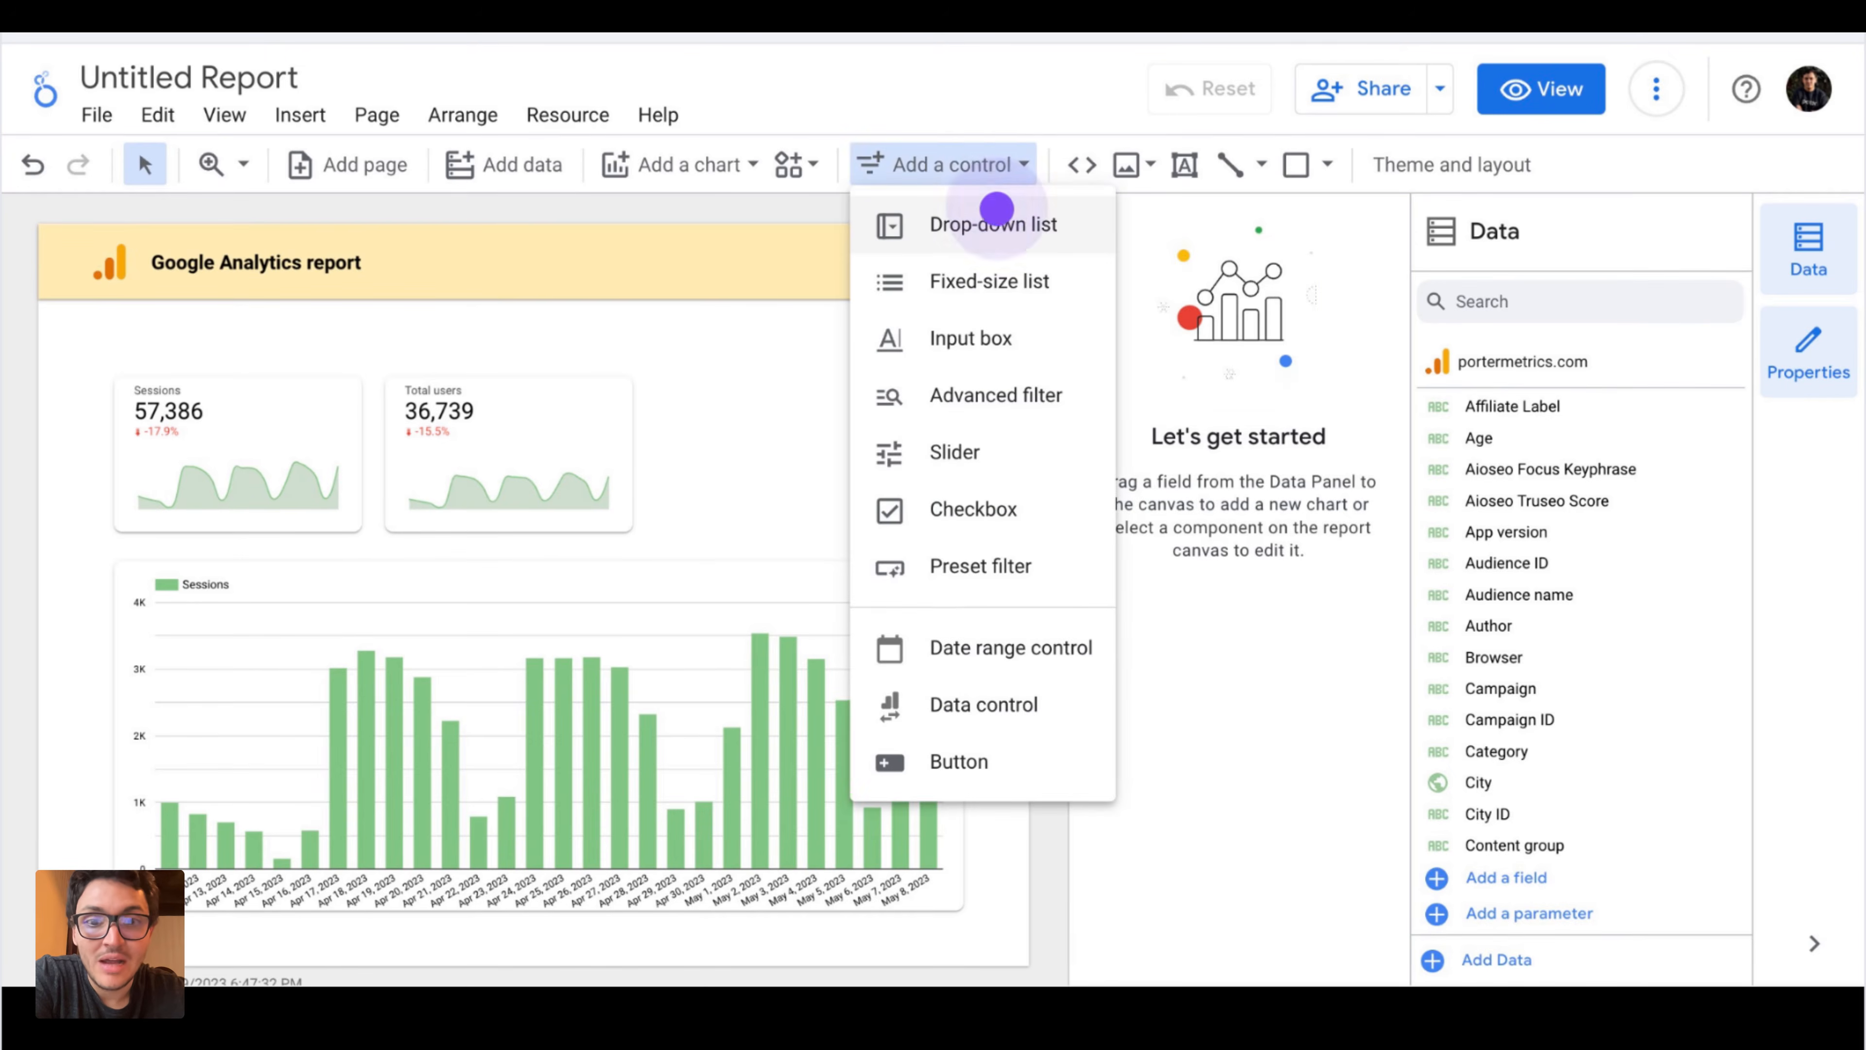
key(Right)
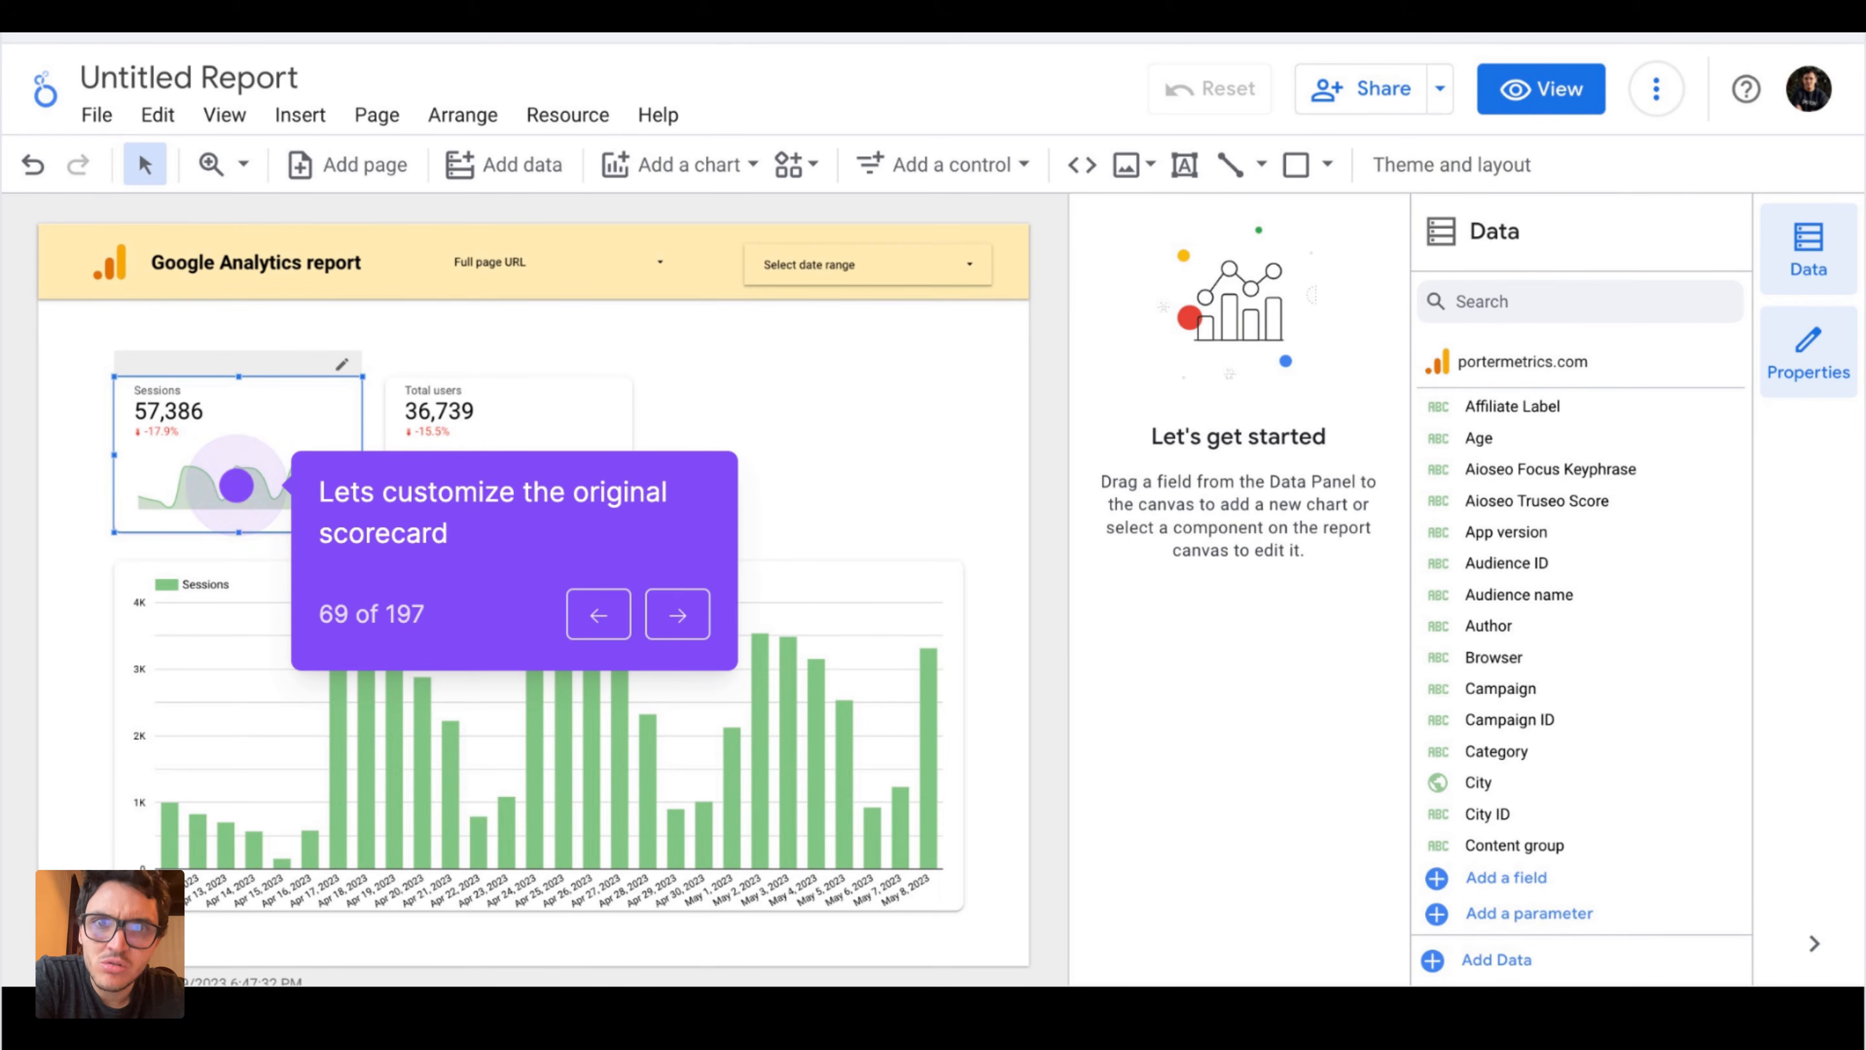
- Change the Sessions scorecard's sparkline color to light purple
click(236, 485)
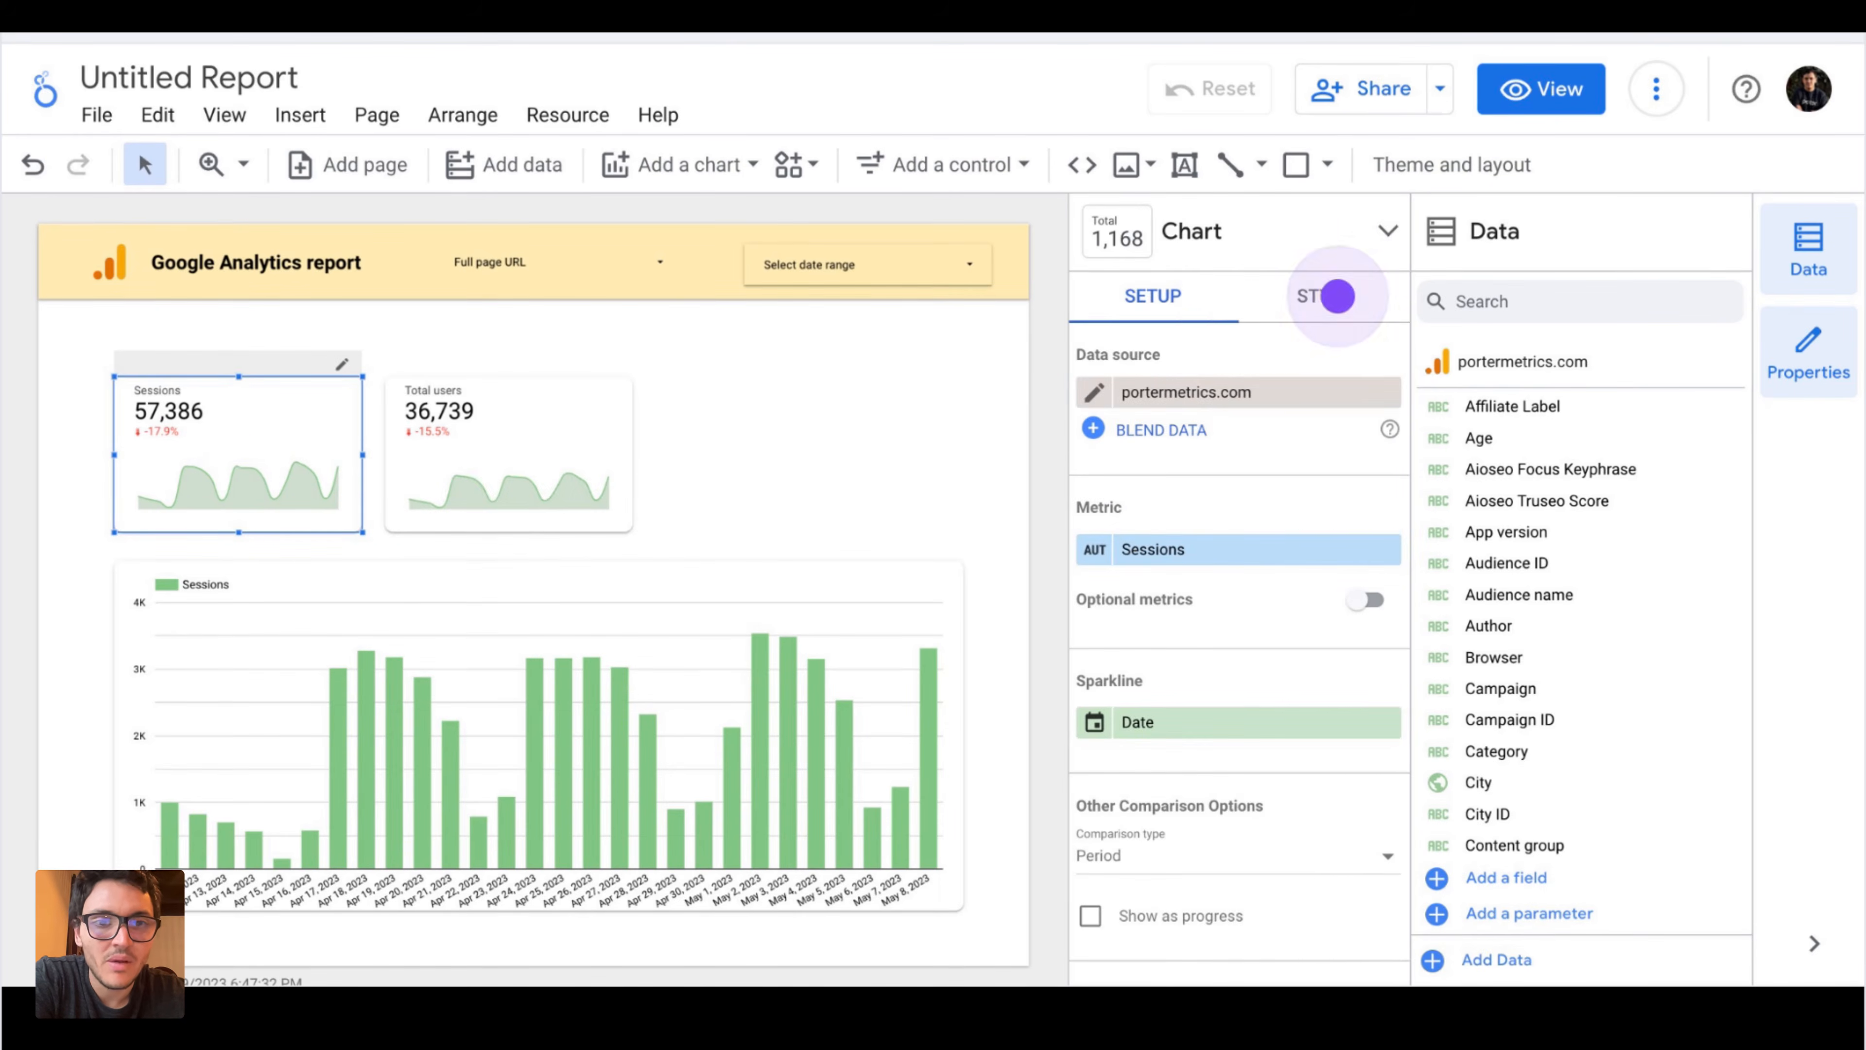
click(1324, 295)
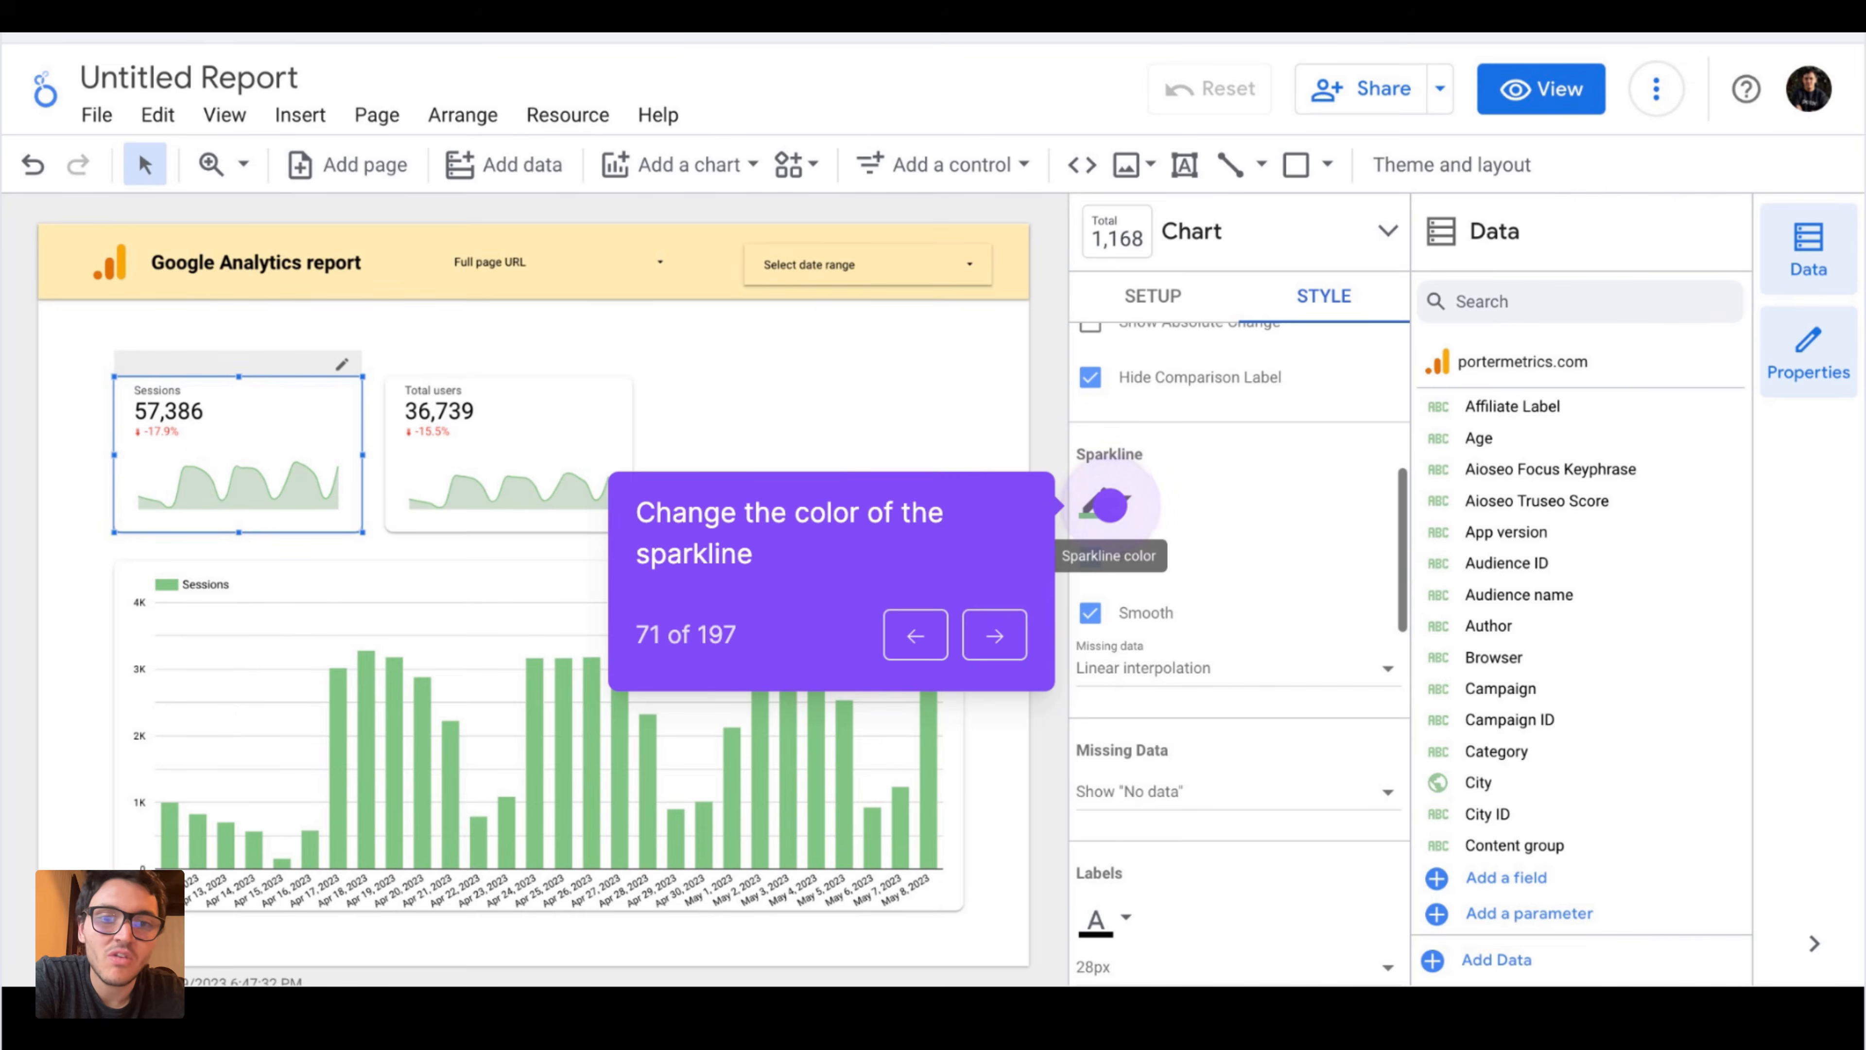
click(1110, 506)
click(1424, 673)
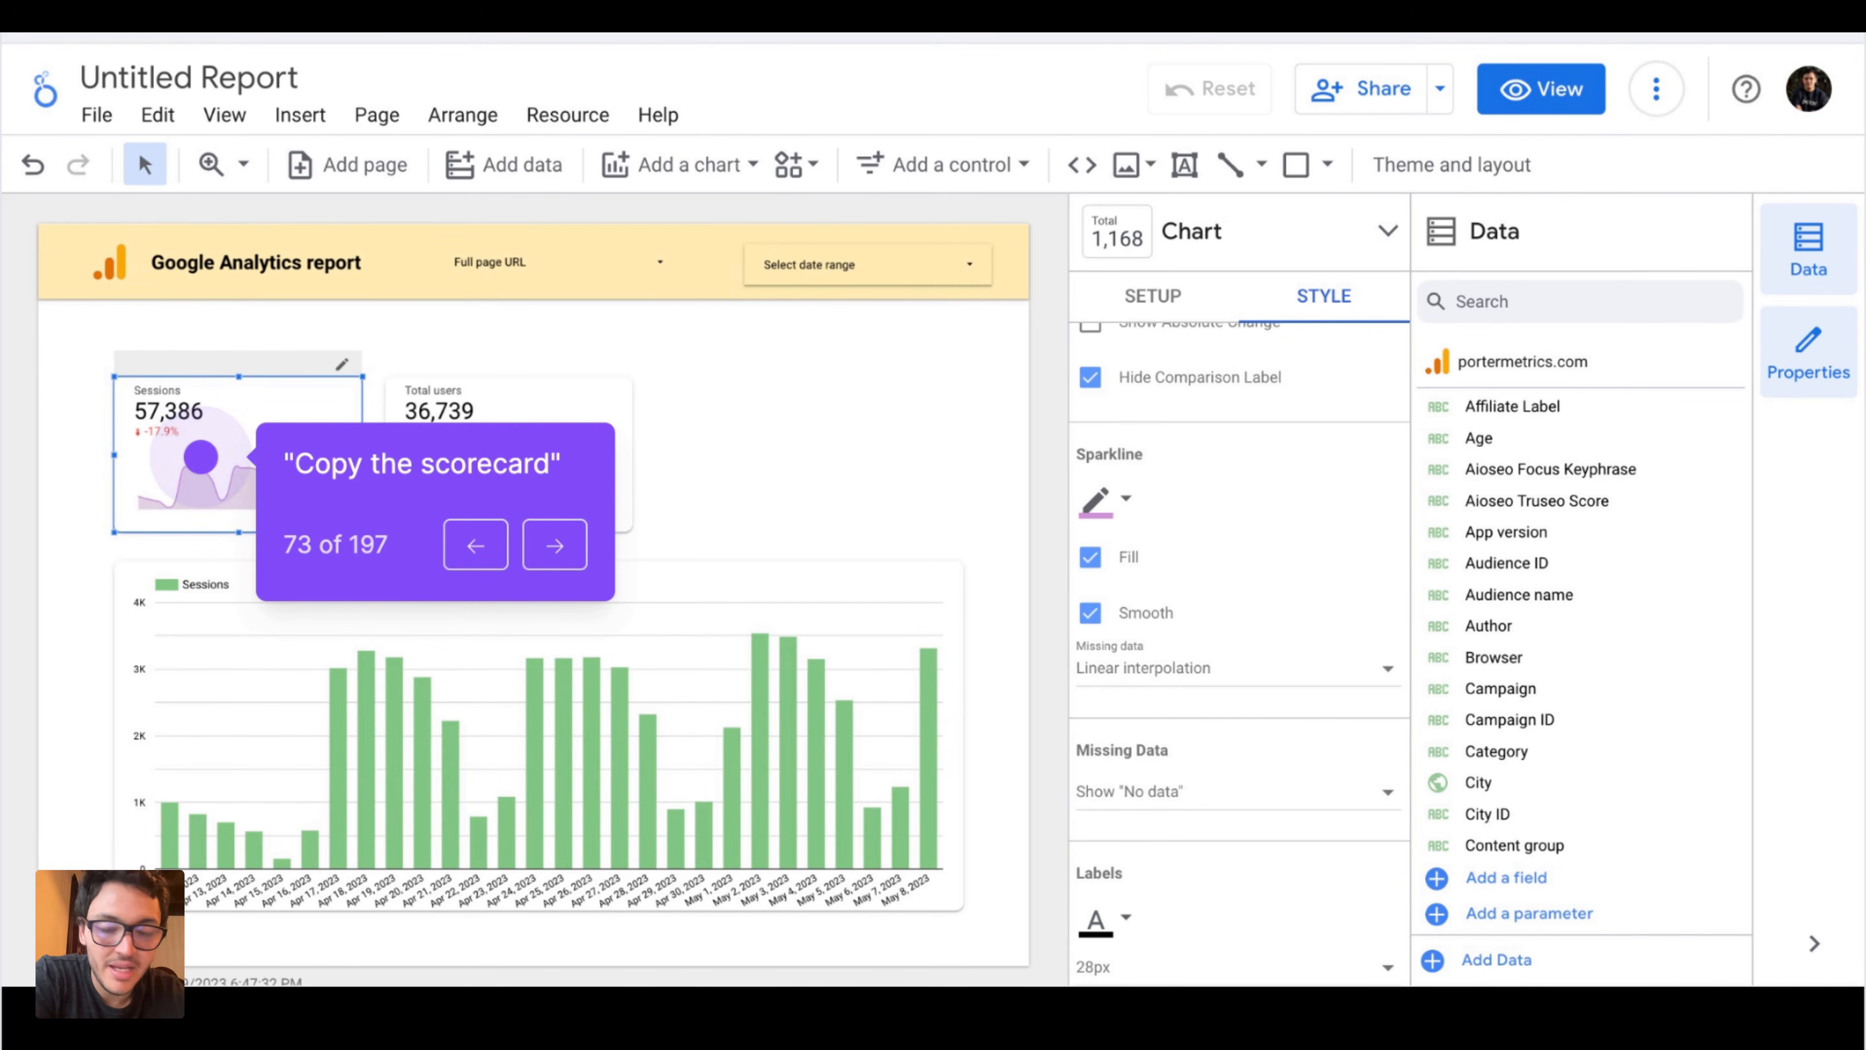
- Copy the Sessions scorecard and paste only its style onto the Total users scorecard
right_click(201, 458)
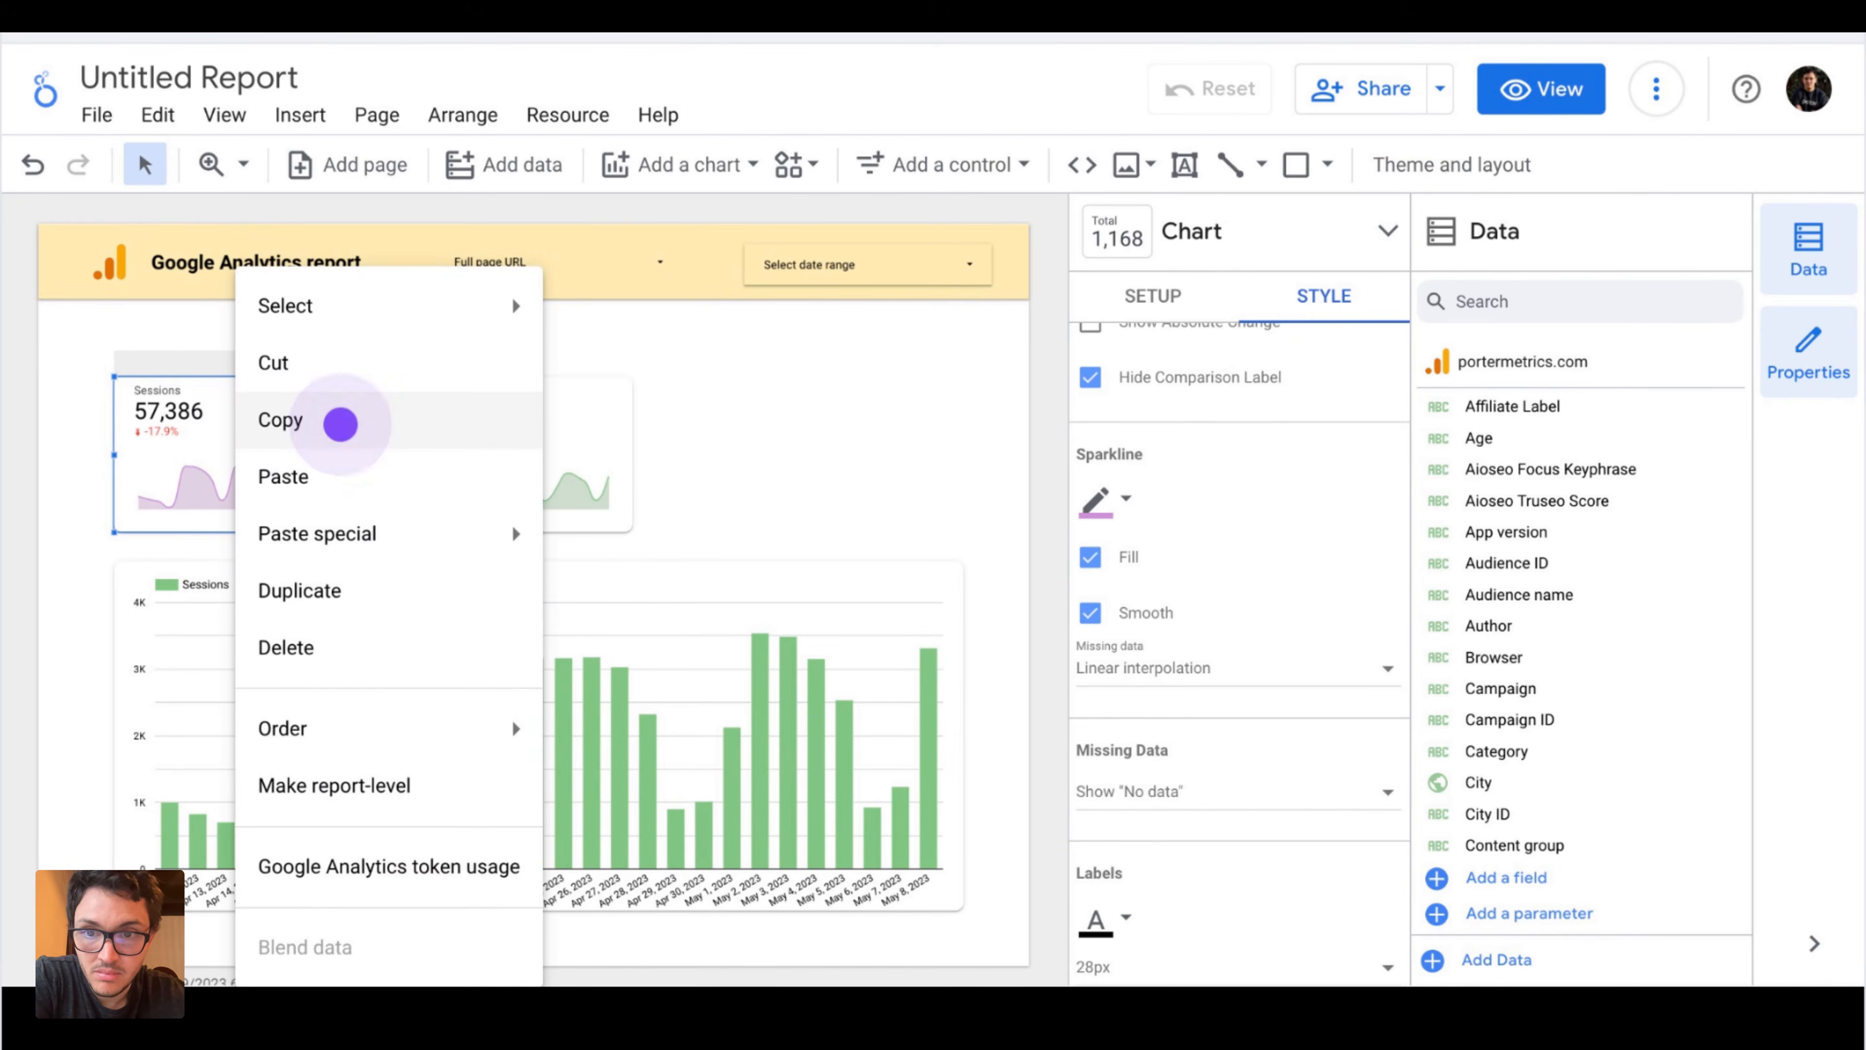
click(337, 421)
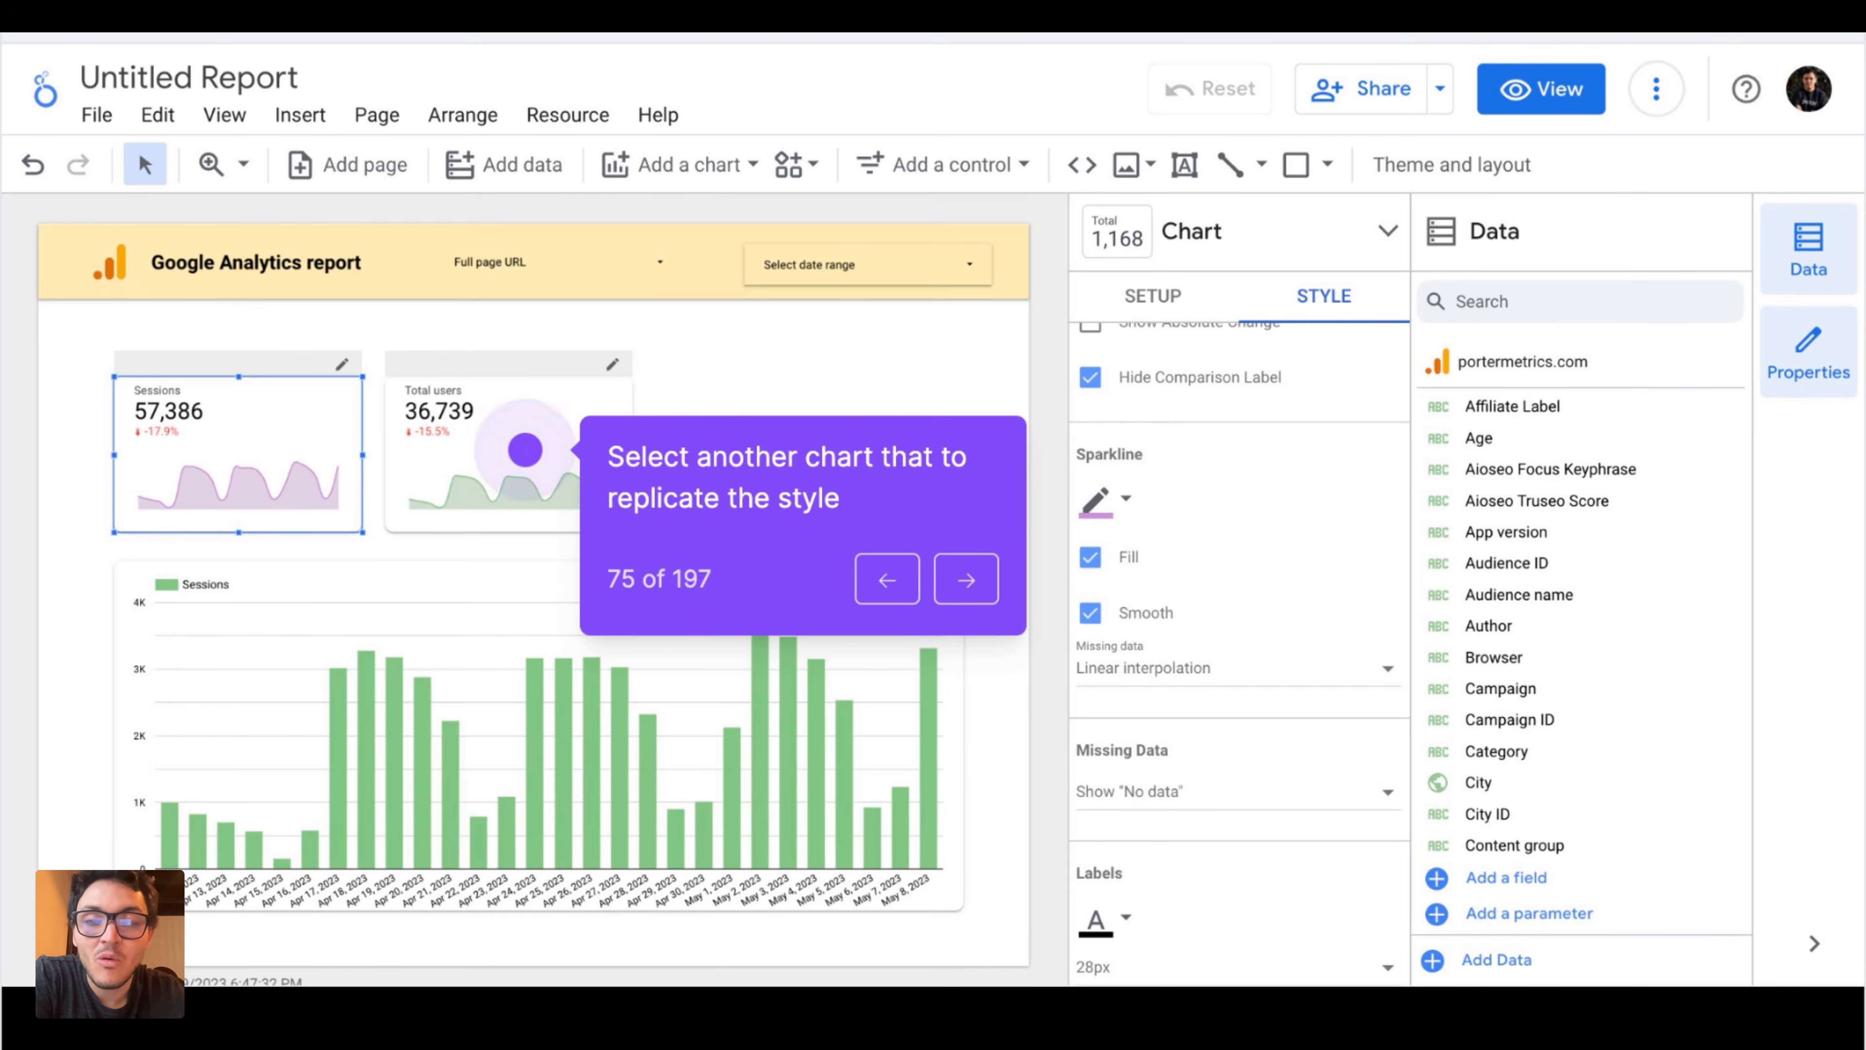
click(525, 450)
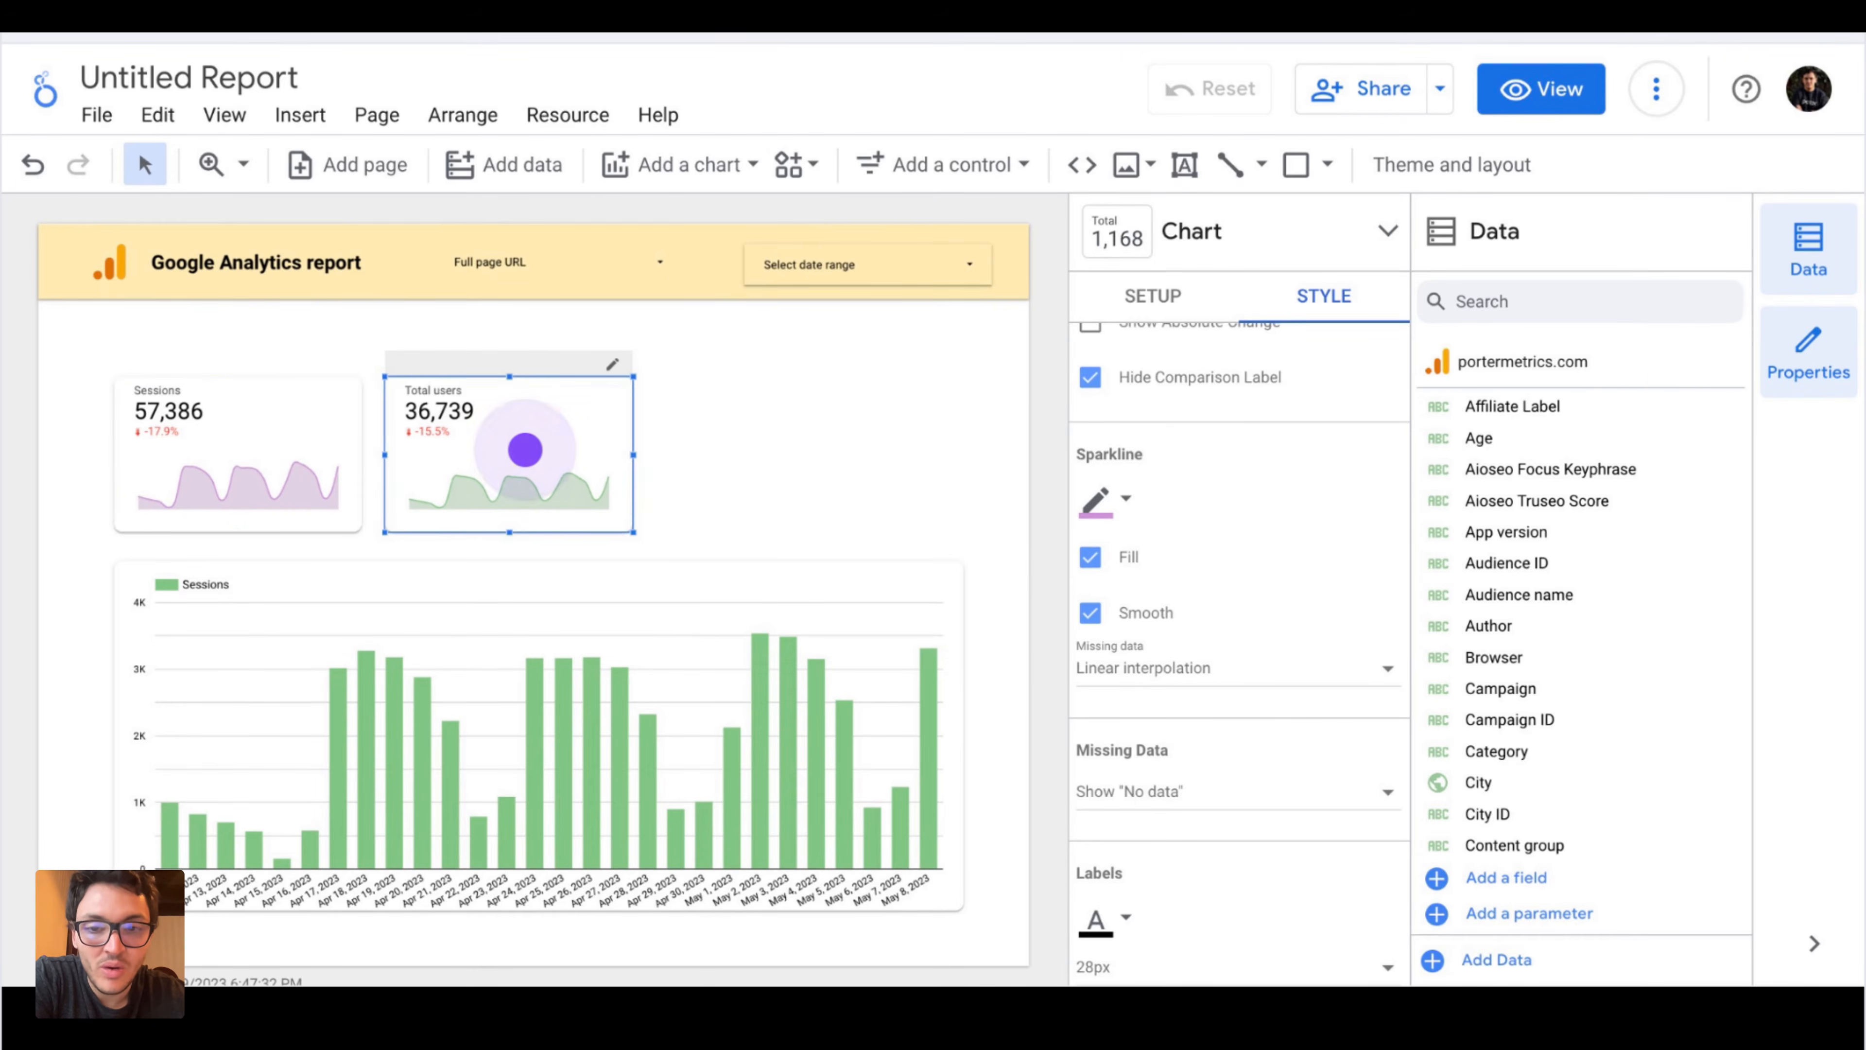
right_click(525, 450)
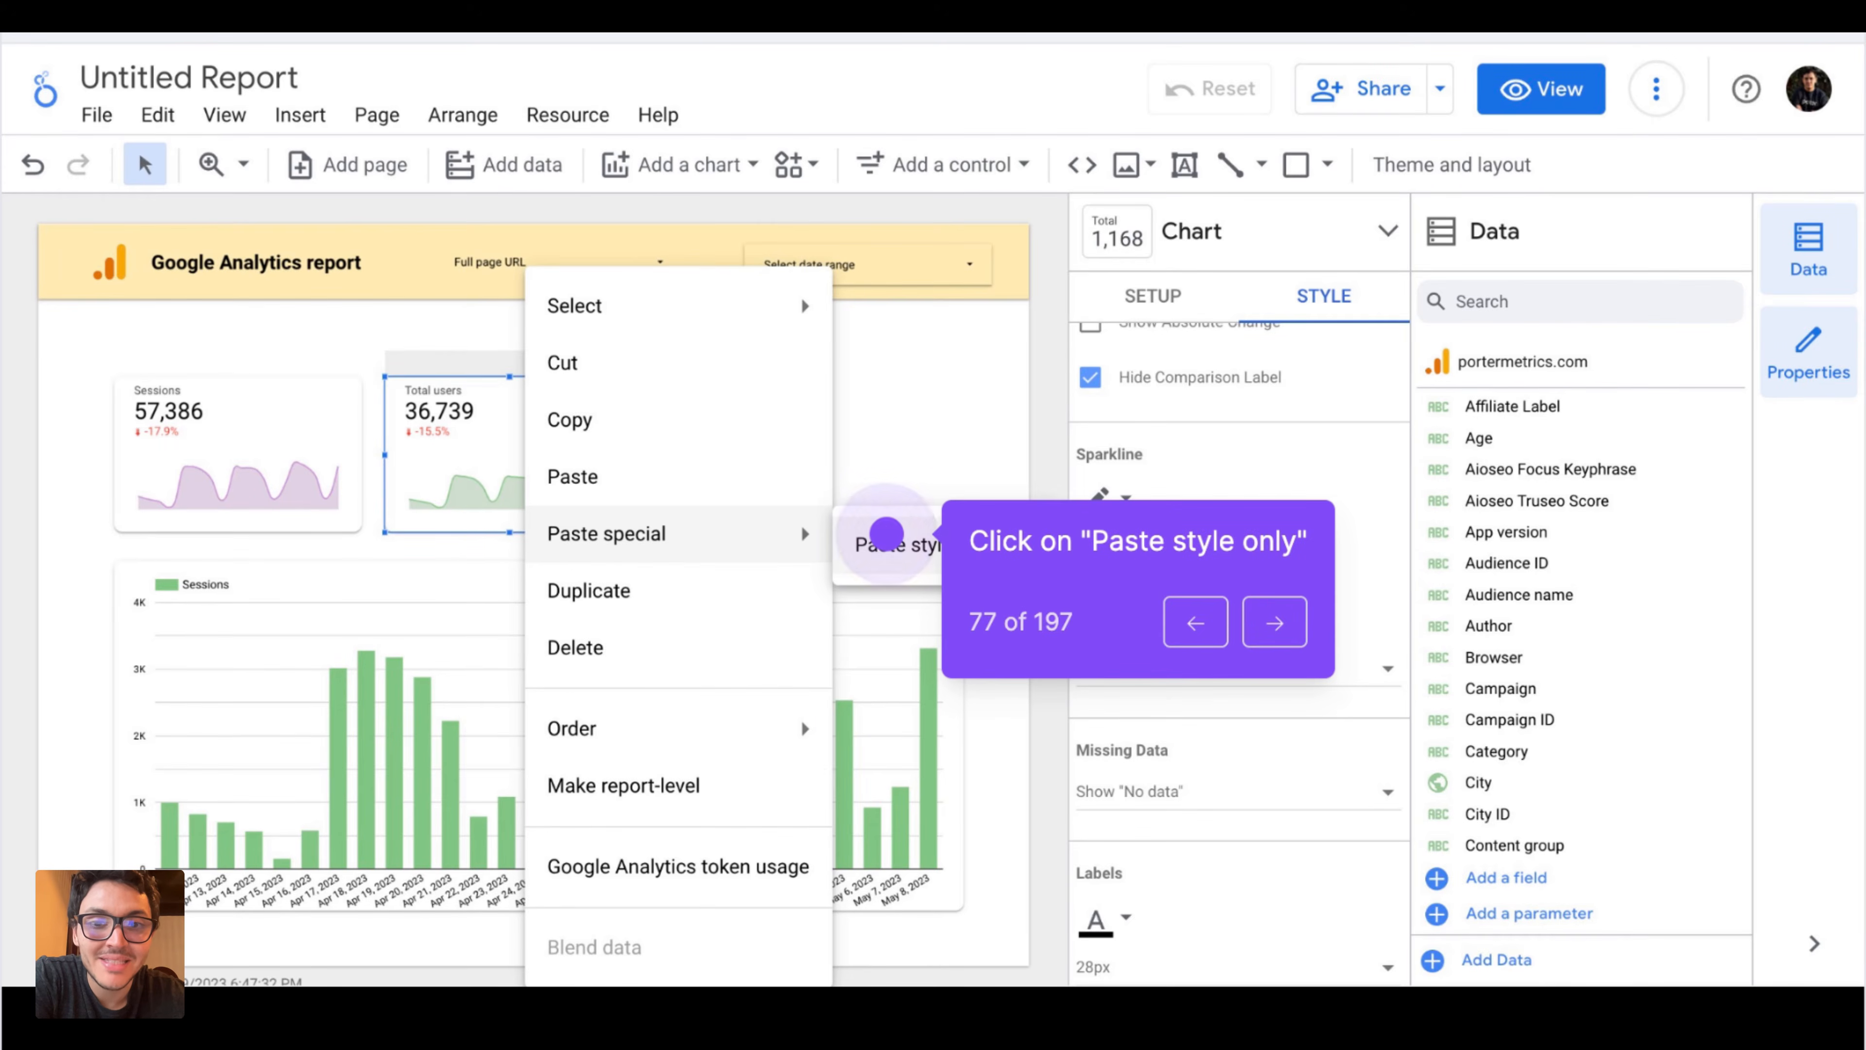
click(889, 542)
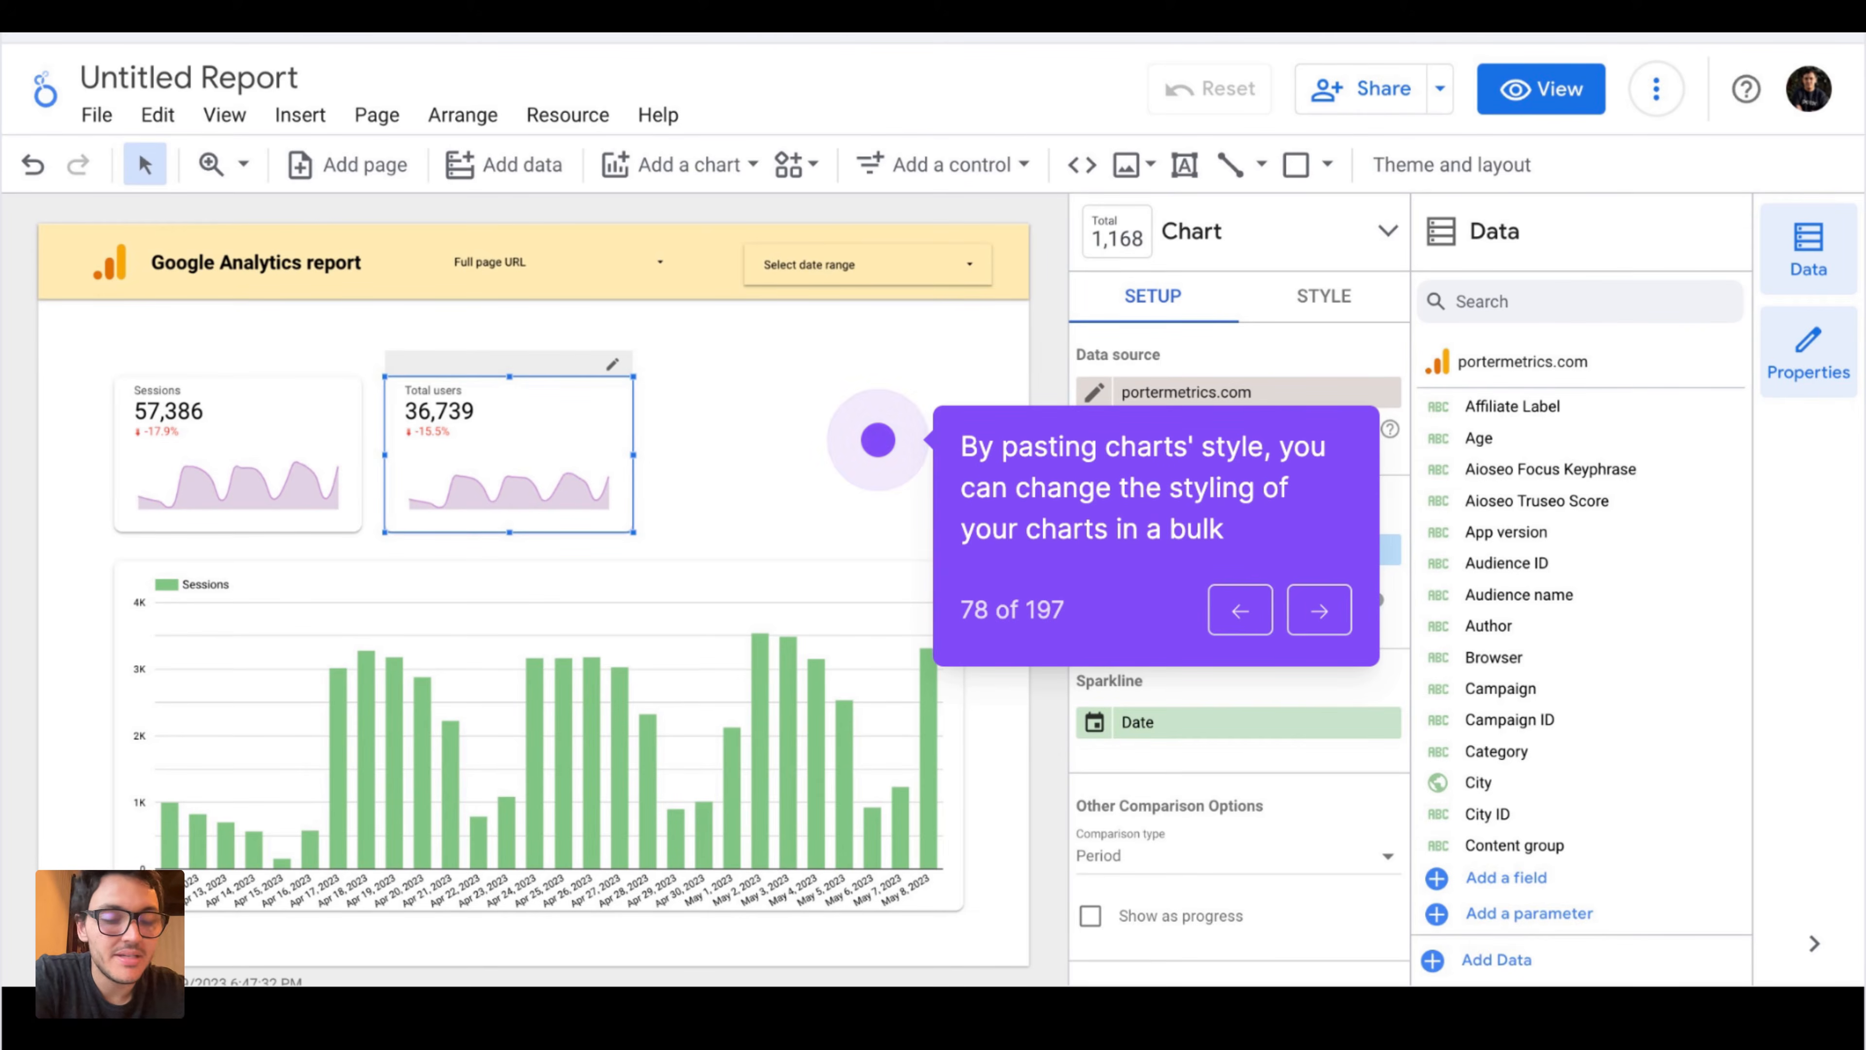
key(Right)
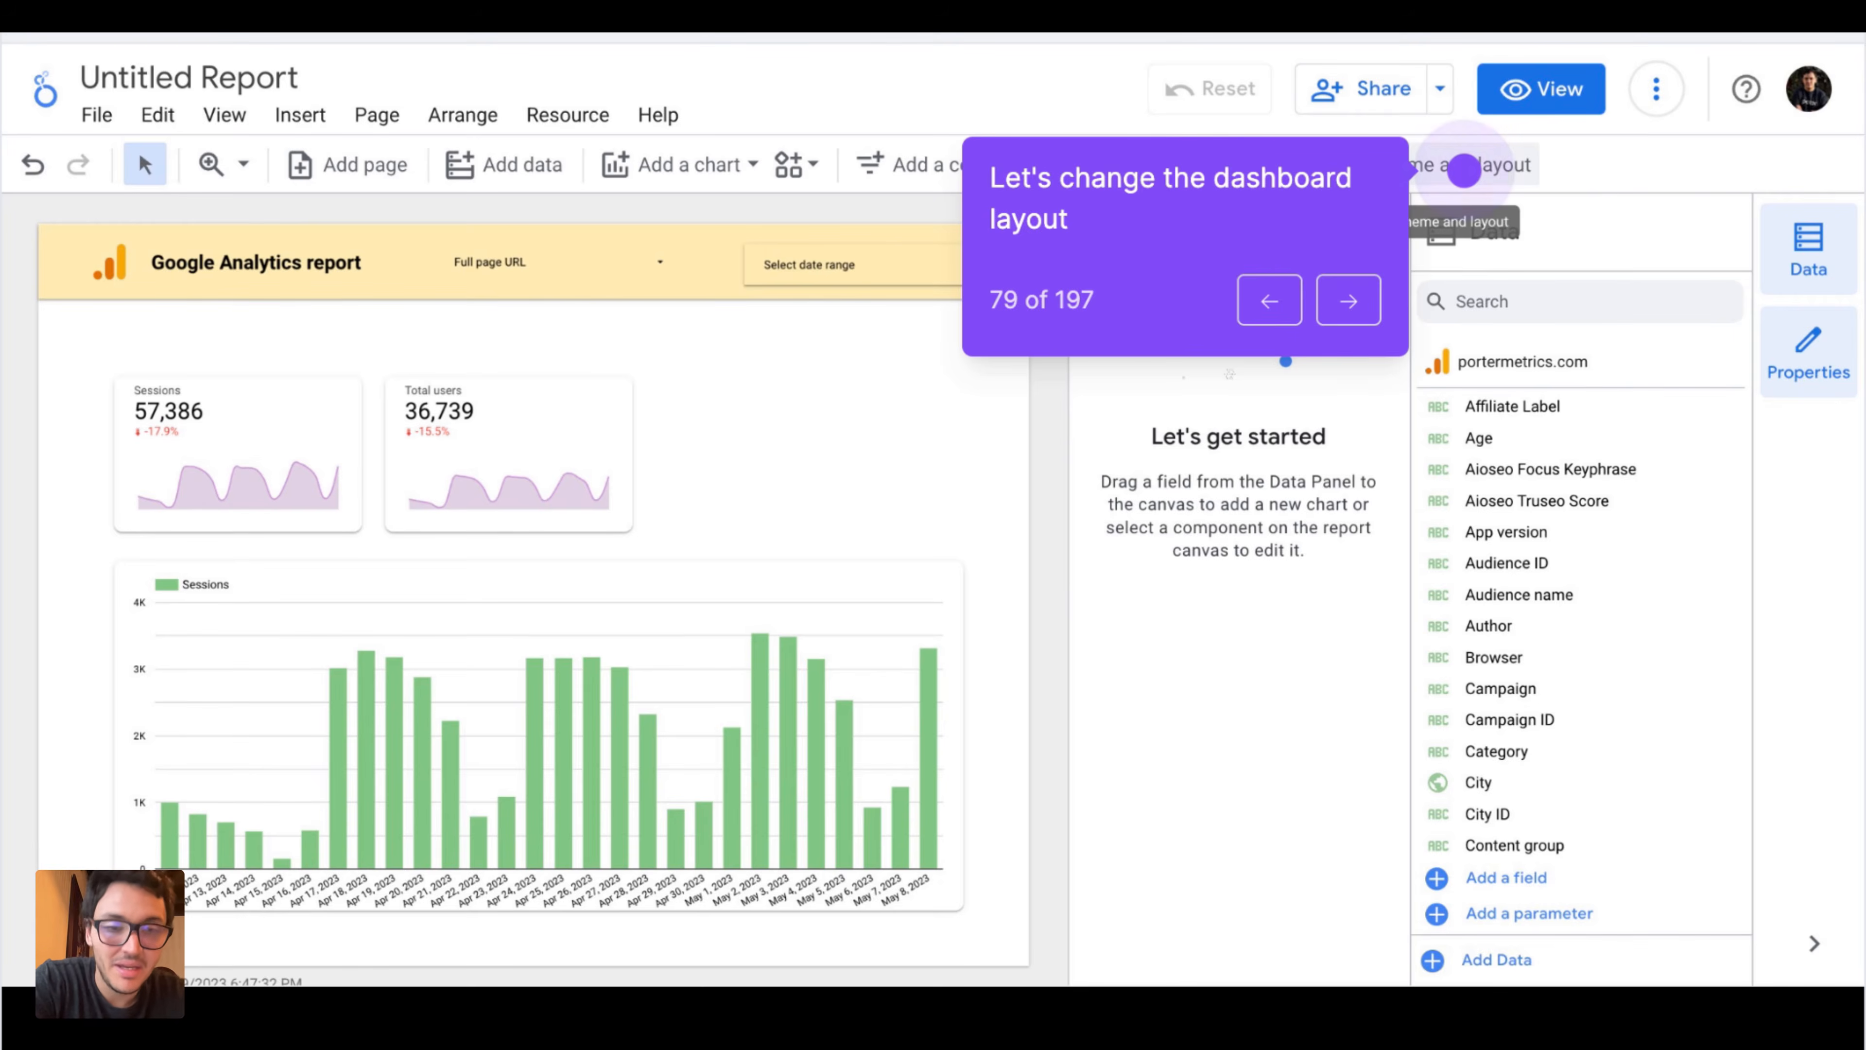
- Try several report themes in turn, including Constellation, Insight, Ocean and Lagoon, ending with the white theme listed after Lagoon
key(Right)
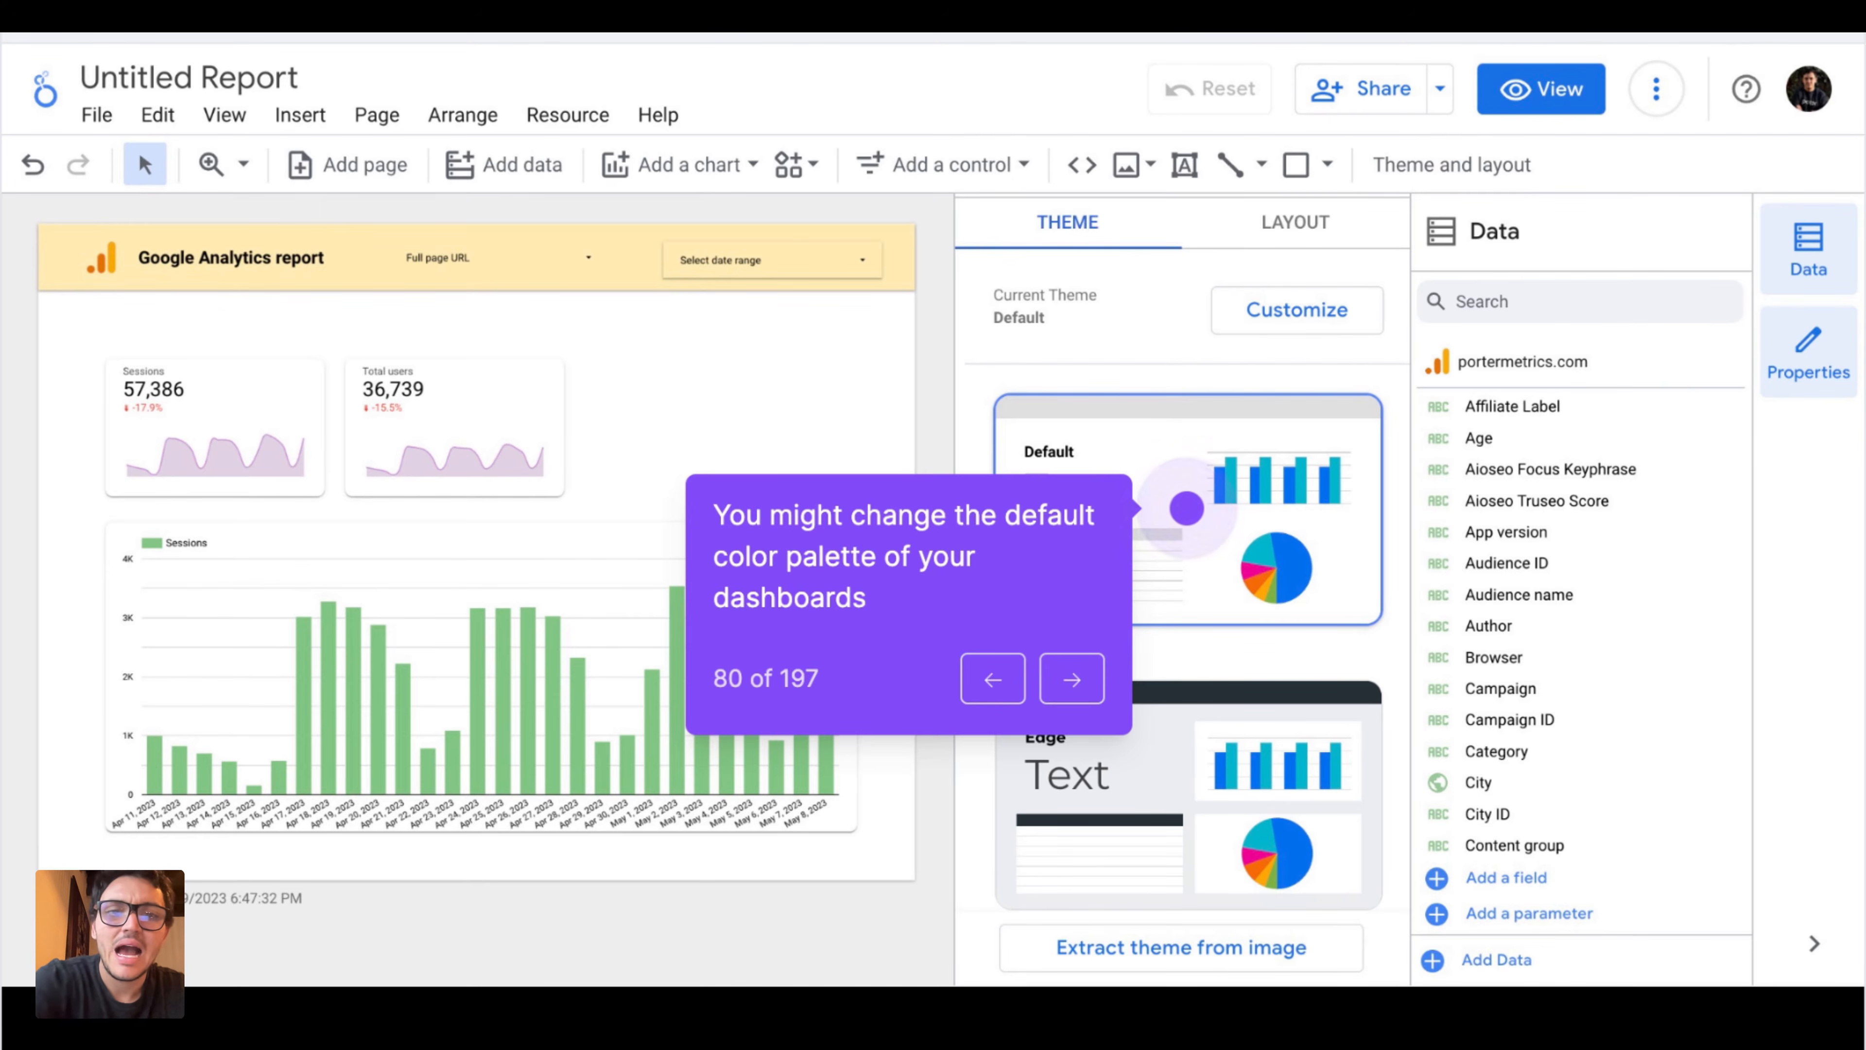
key(Right)
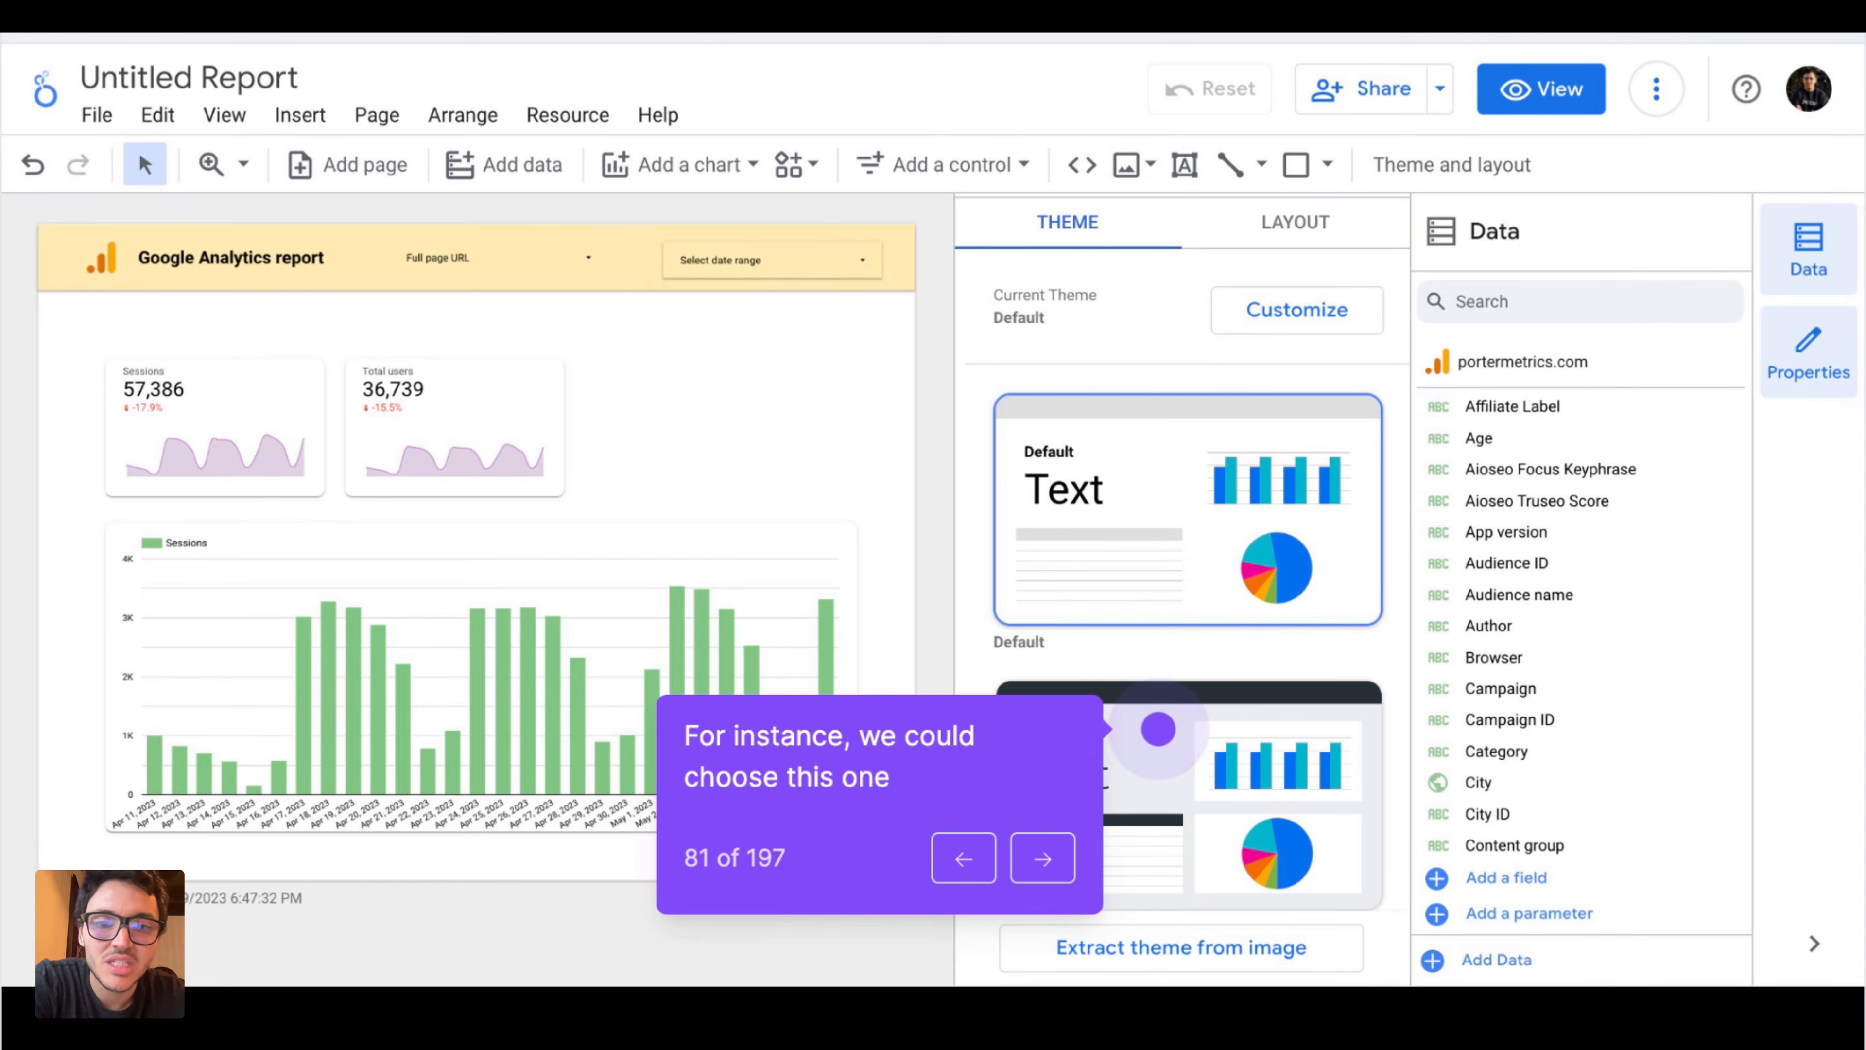
key(Right)
key(Right)
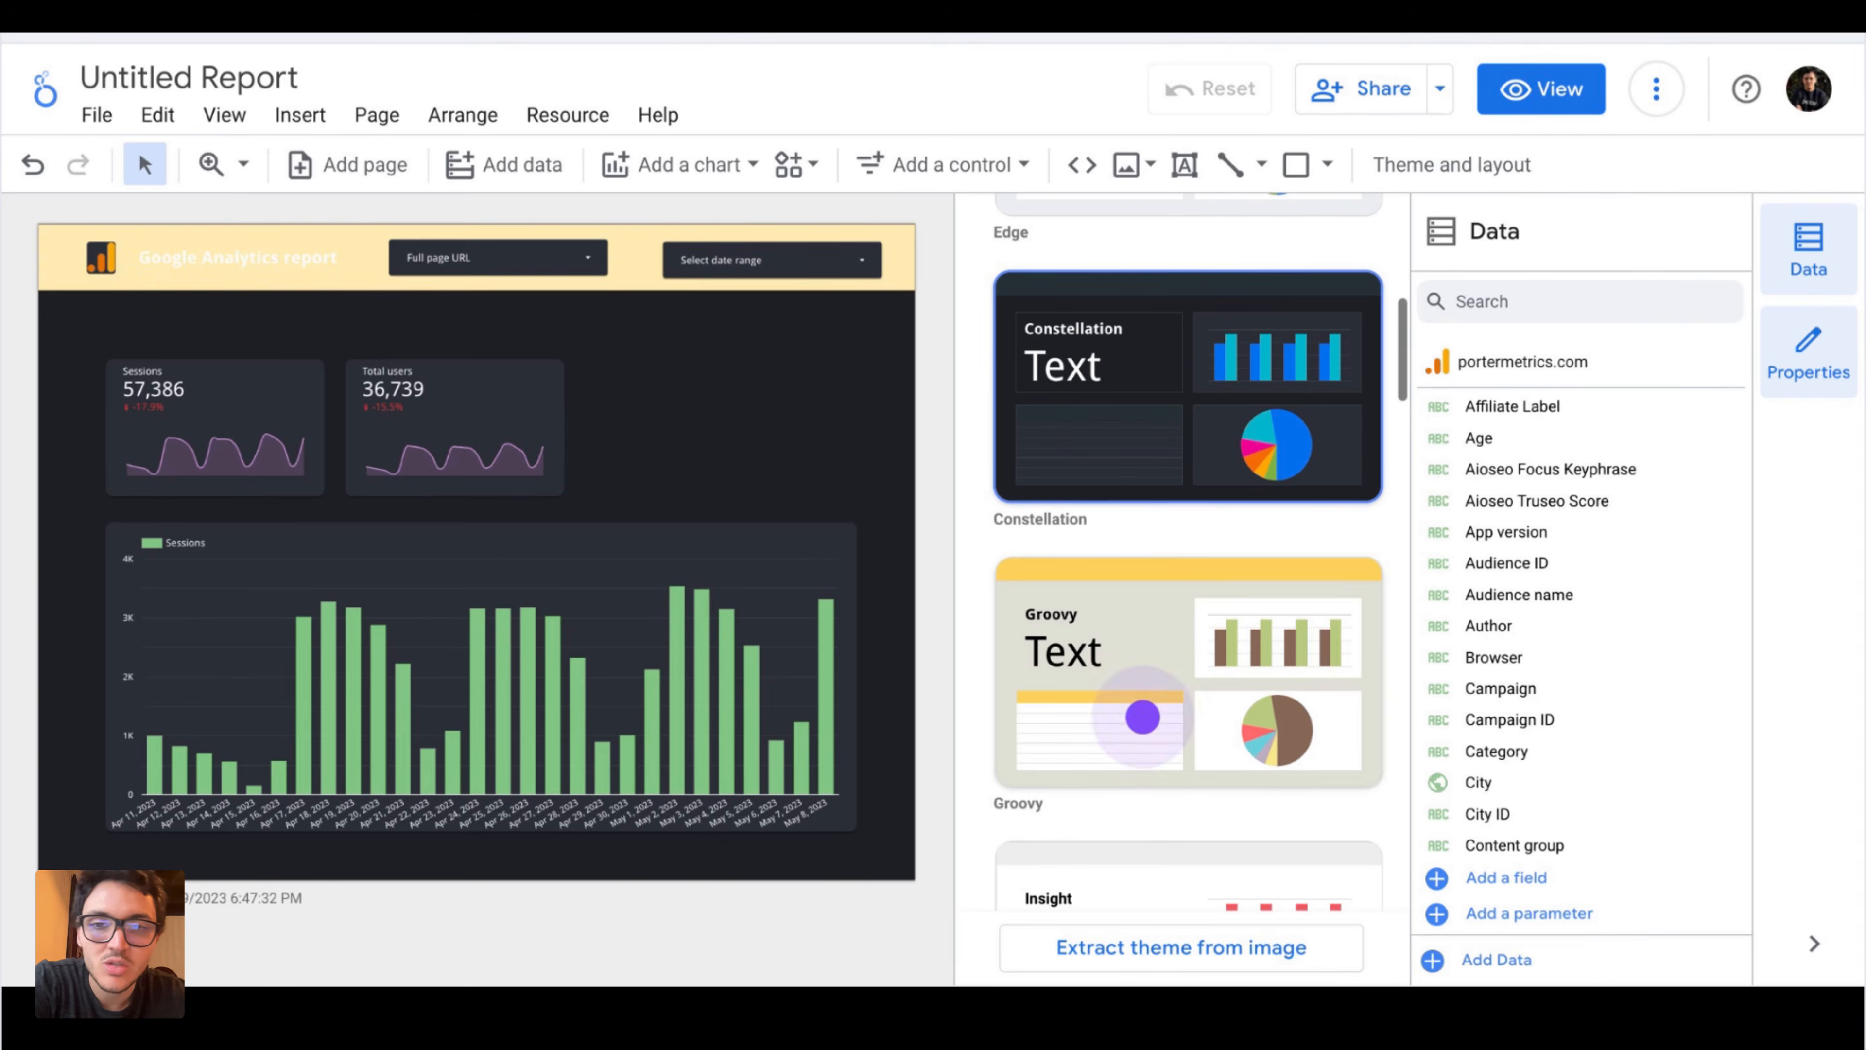
key(Right)
key(Right)
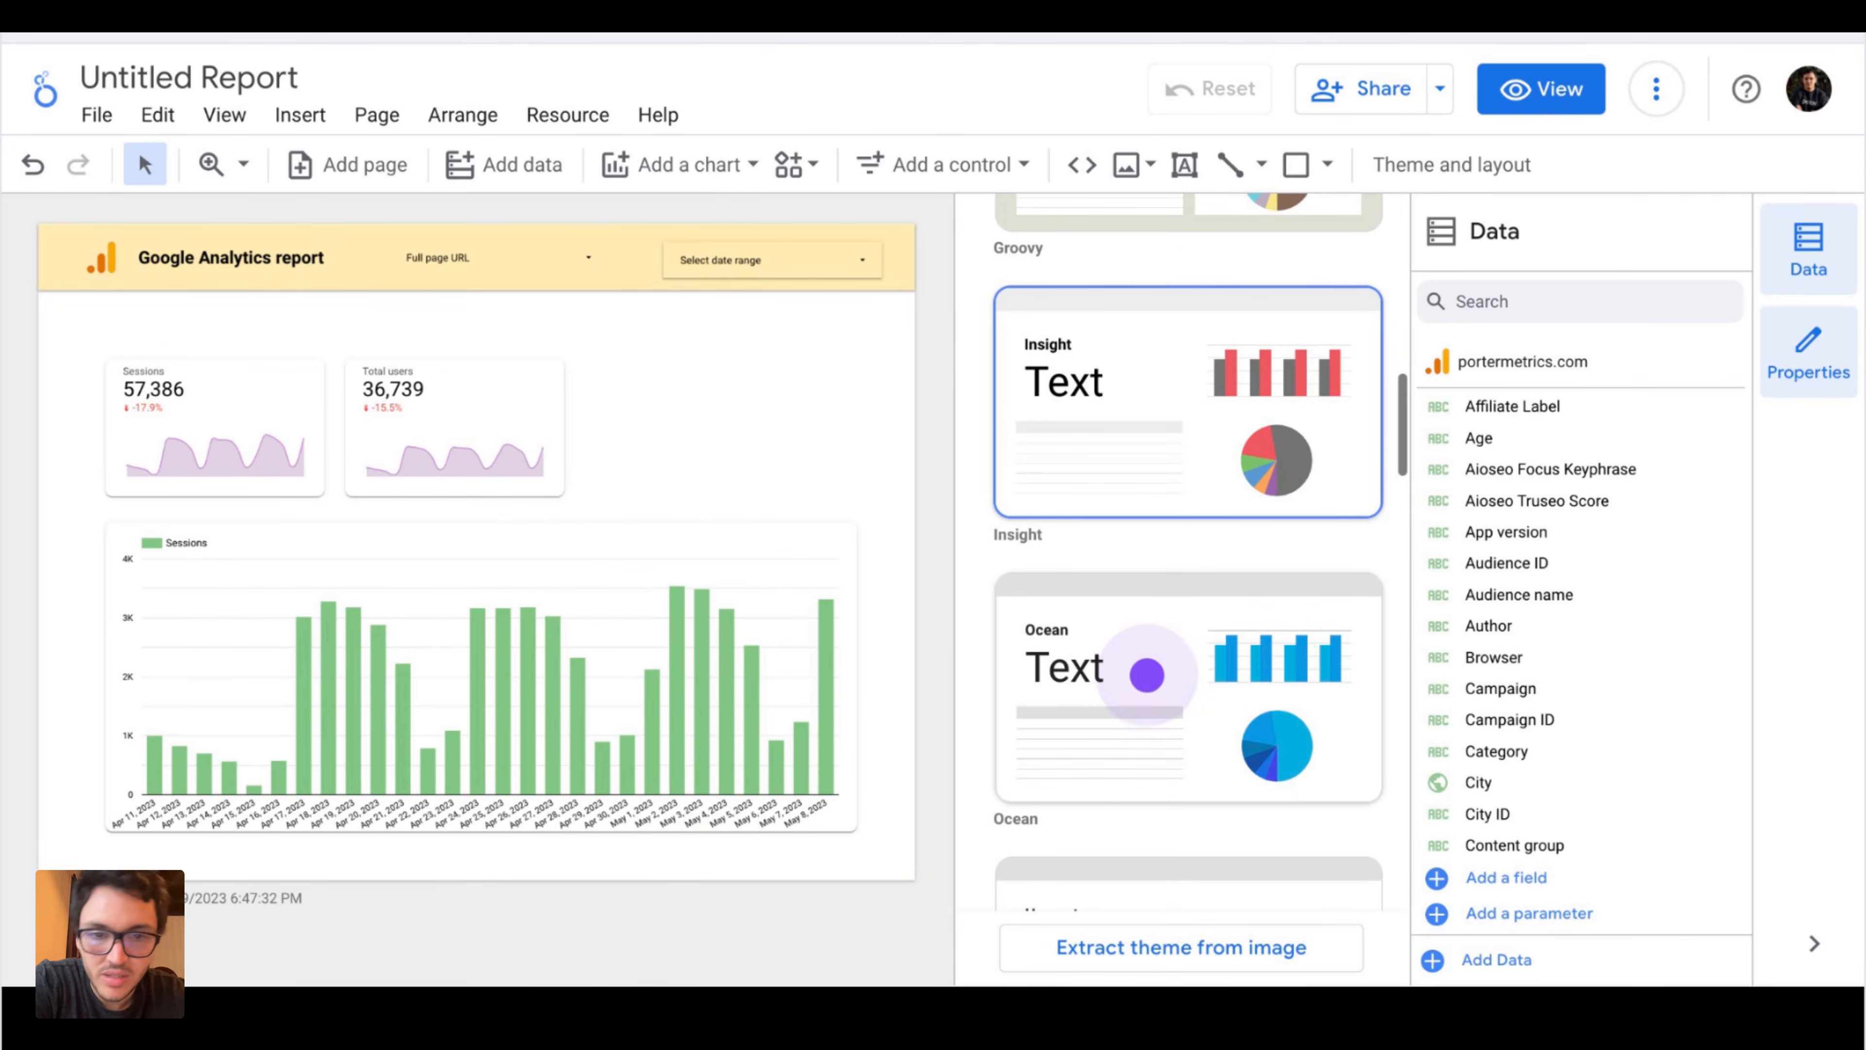
key(Right)
key(Right)
key(Right)
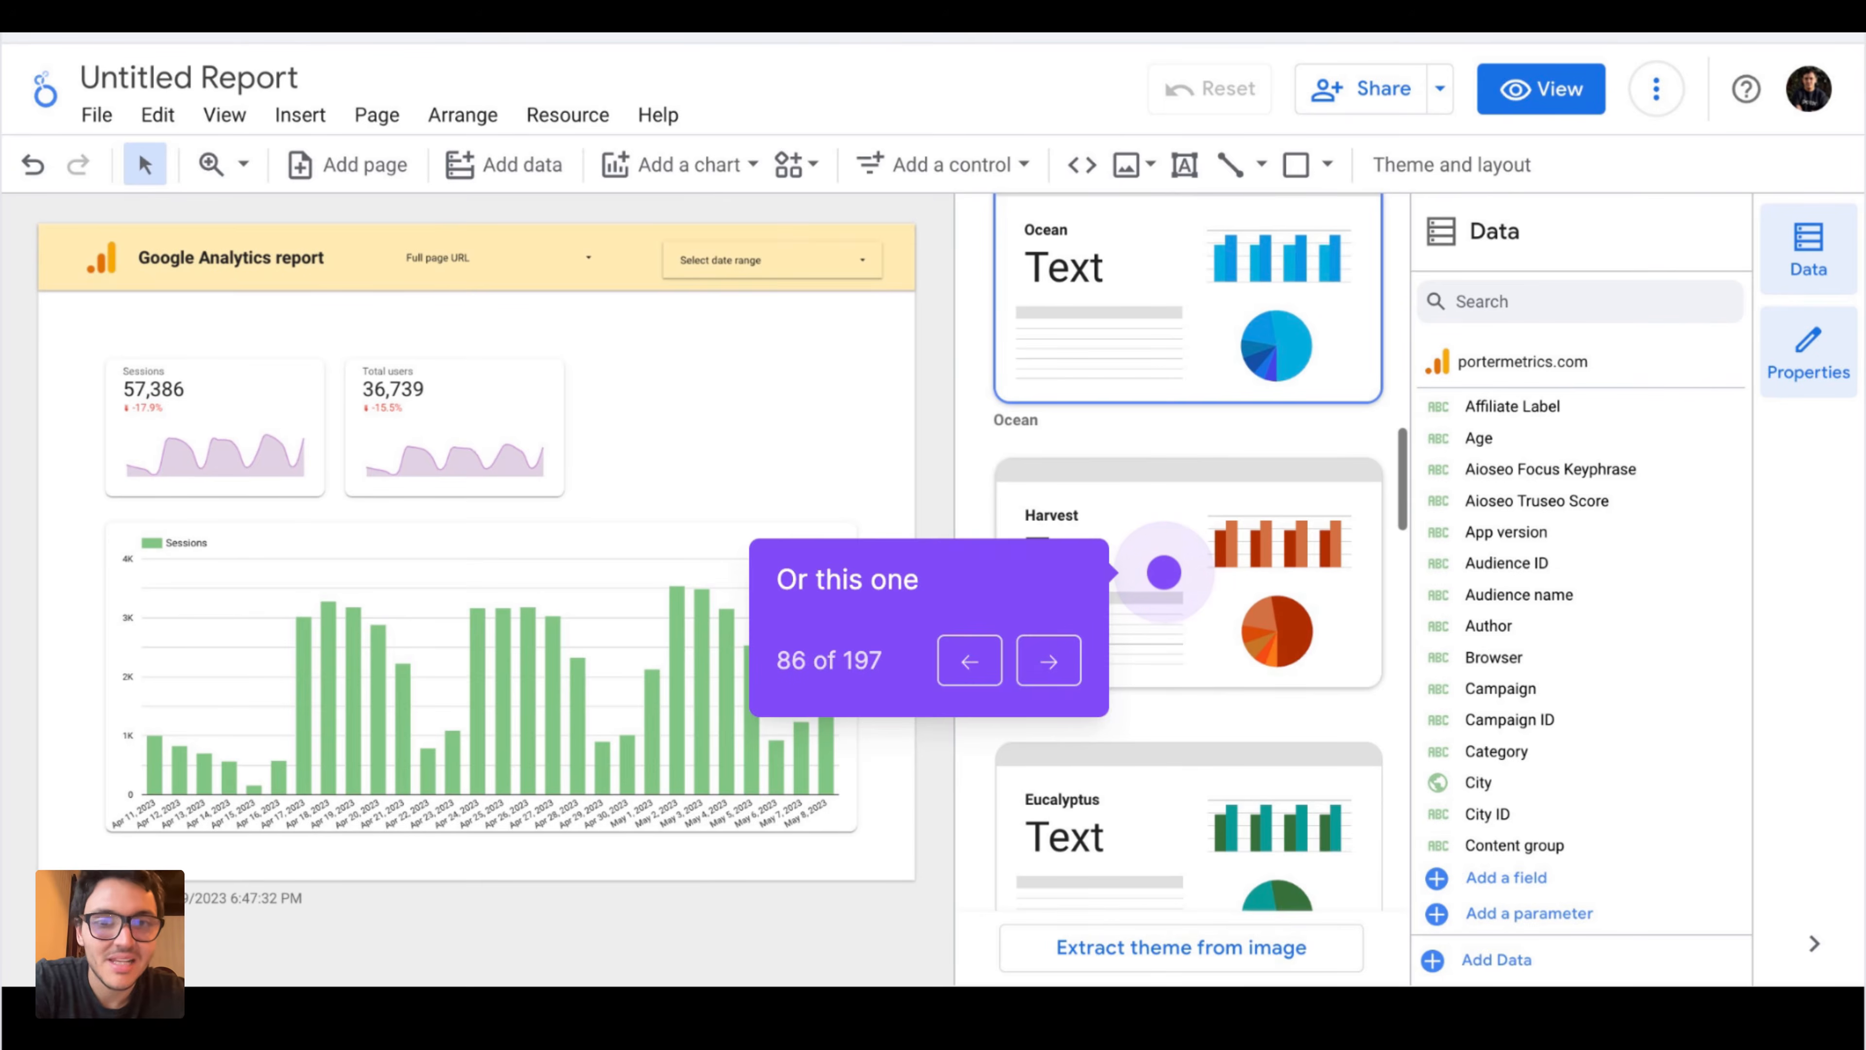
key(Right)
key(Right)
key(Right)
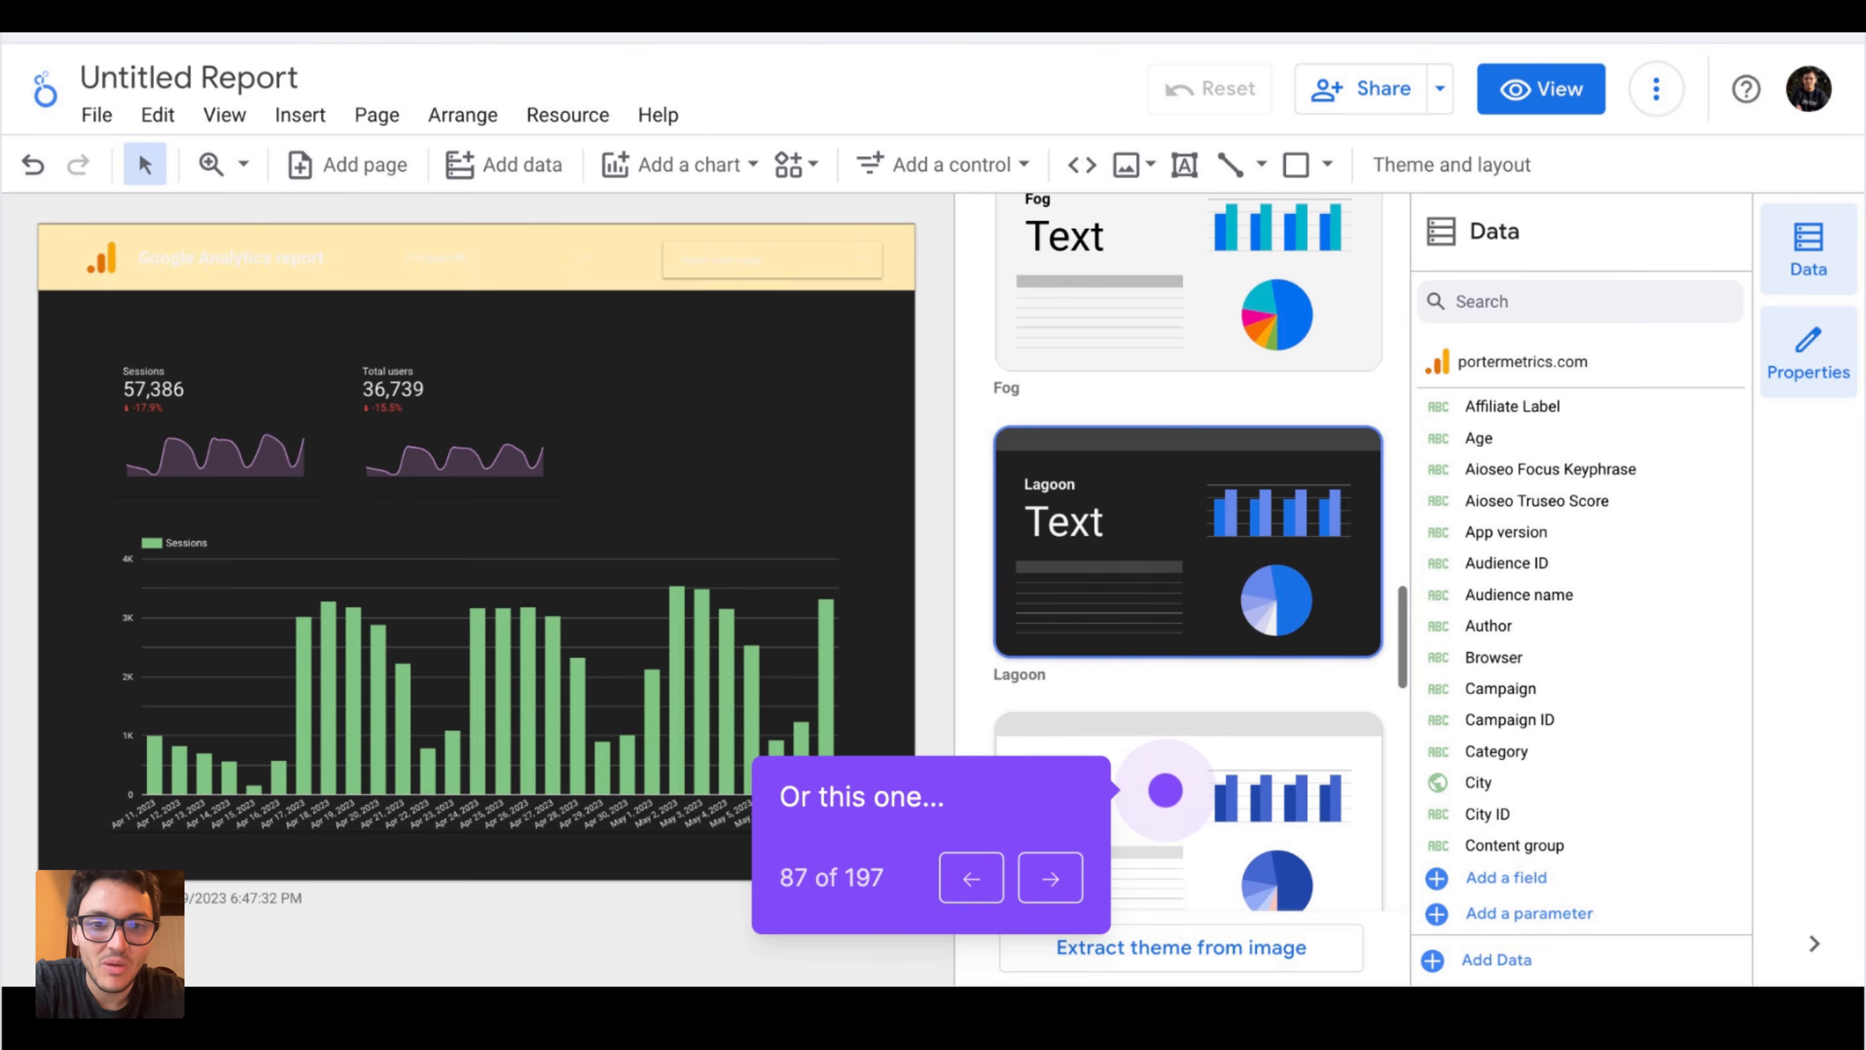
key(Right)
key(Right)
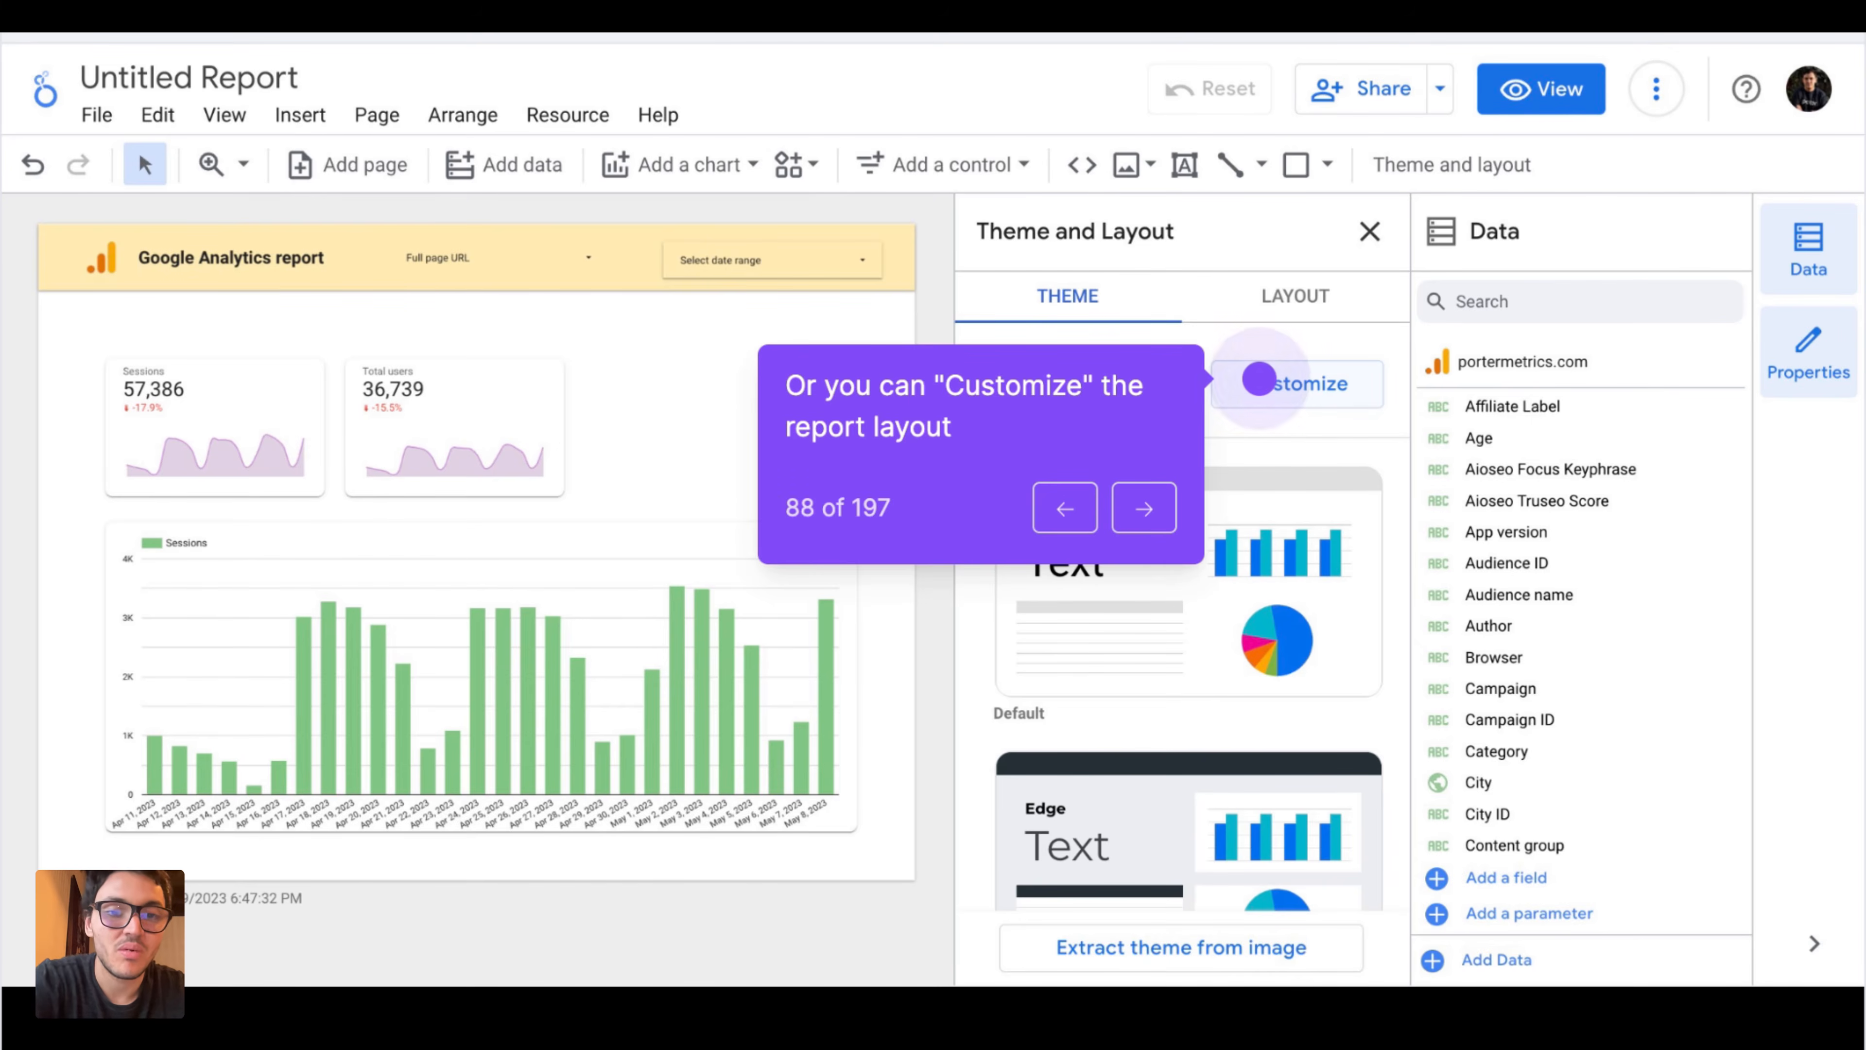
- Customize the report theme with a very light gray report background
key(Right)
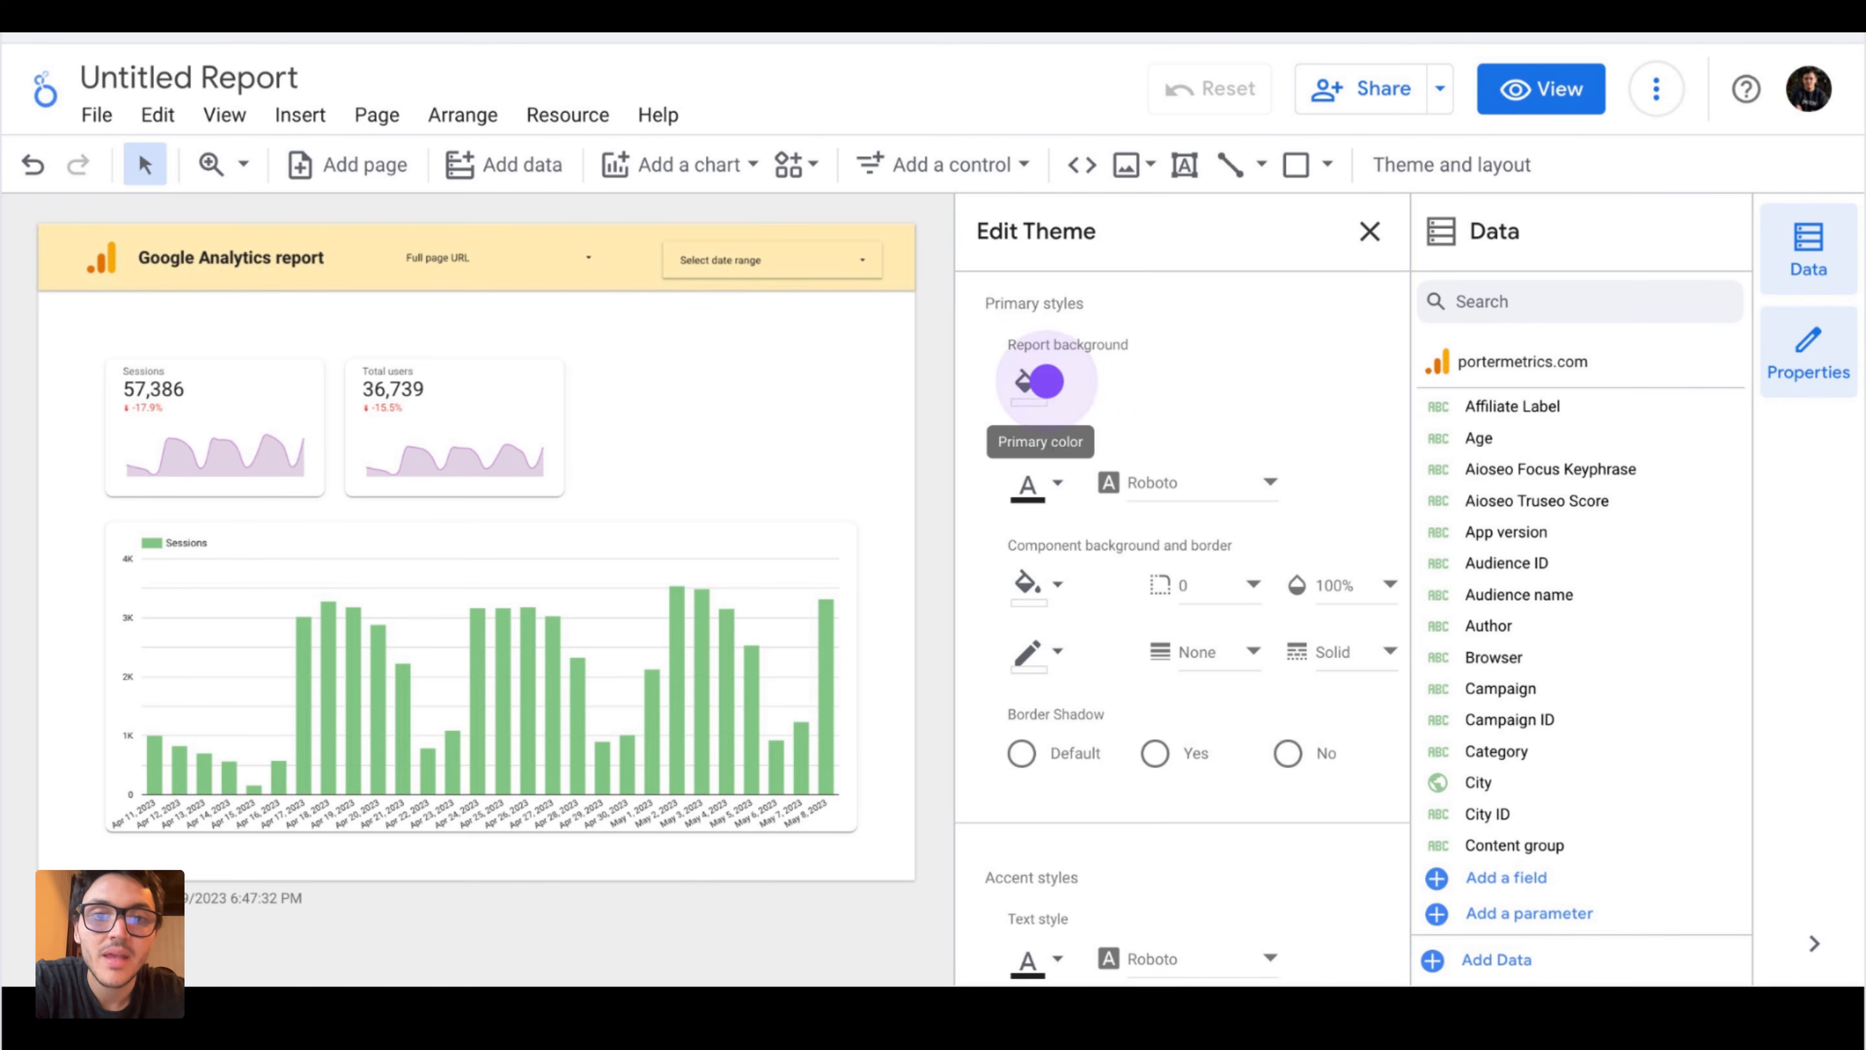
key(Right)
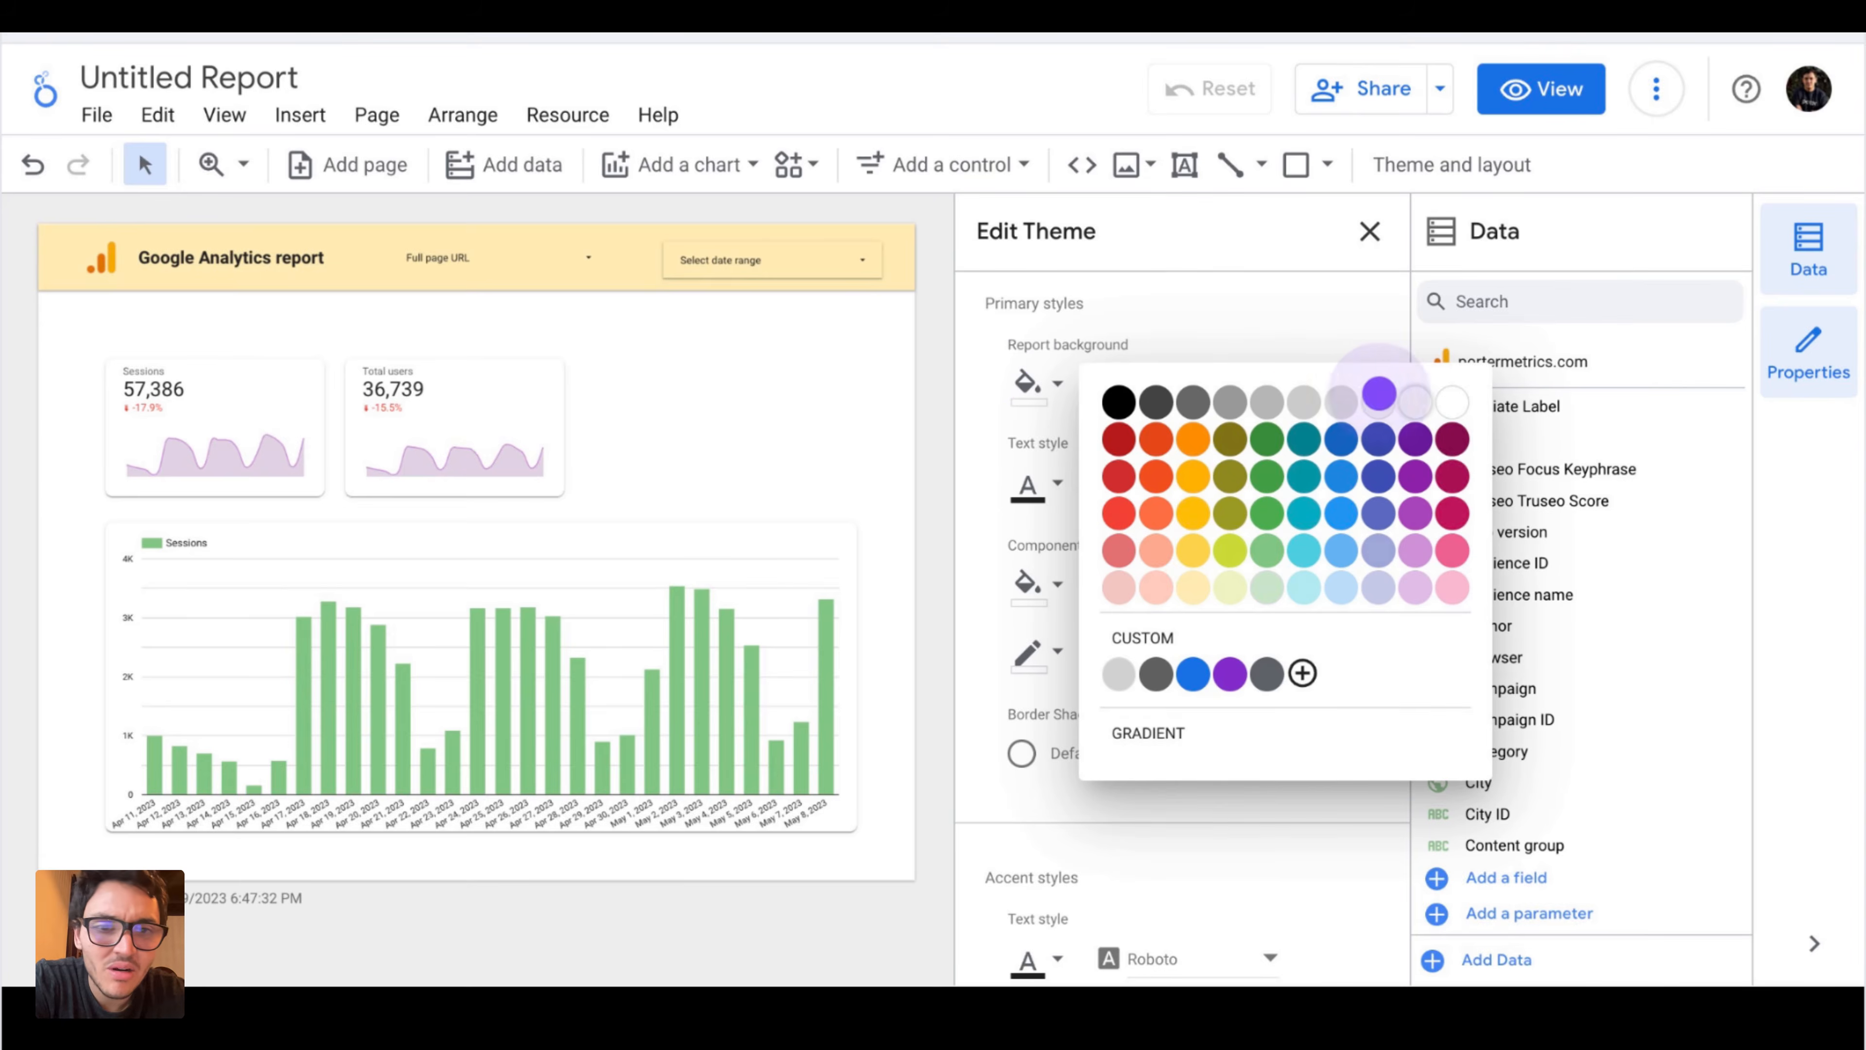
key(Right)
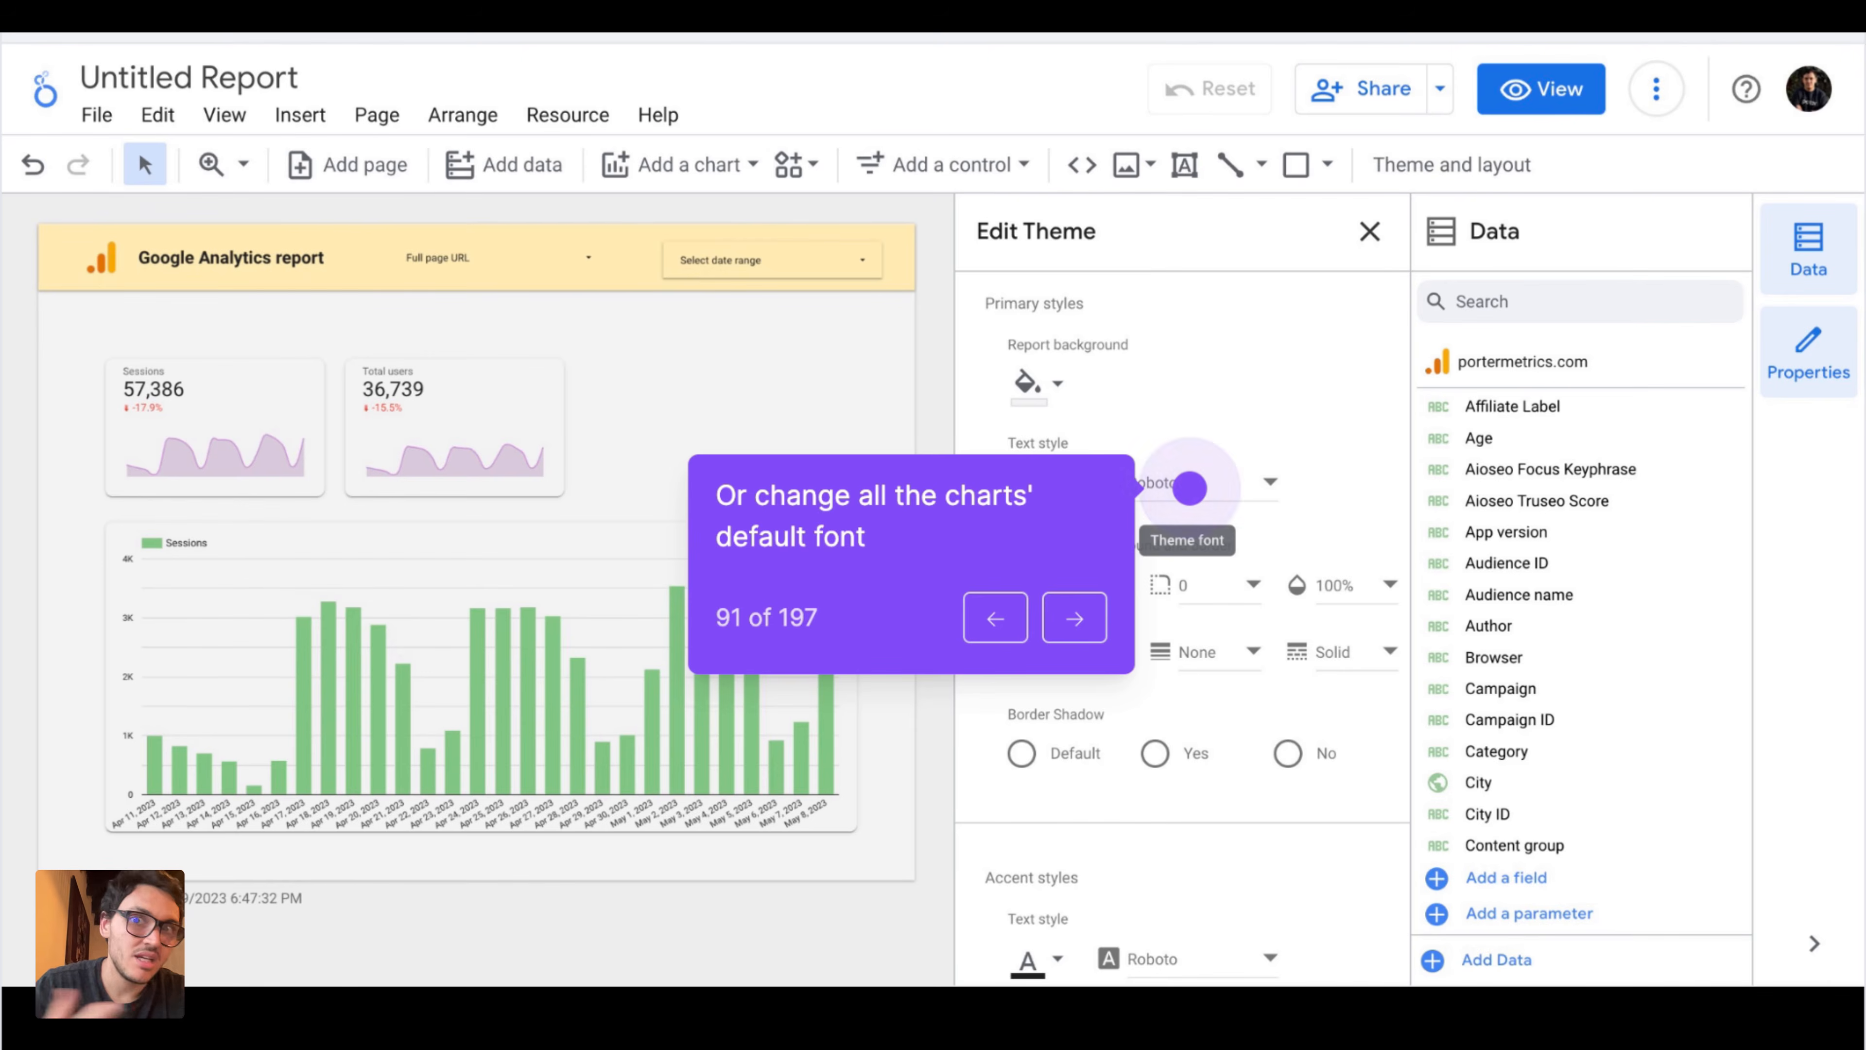
- Set the theme font to Montserrat, with a white component background and border shadows on all components, and finish editing the theme
click(1190, 488)
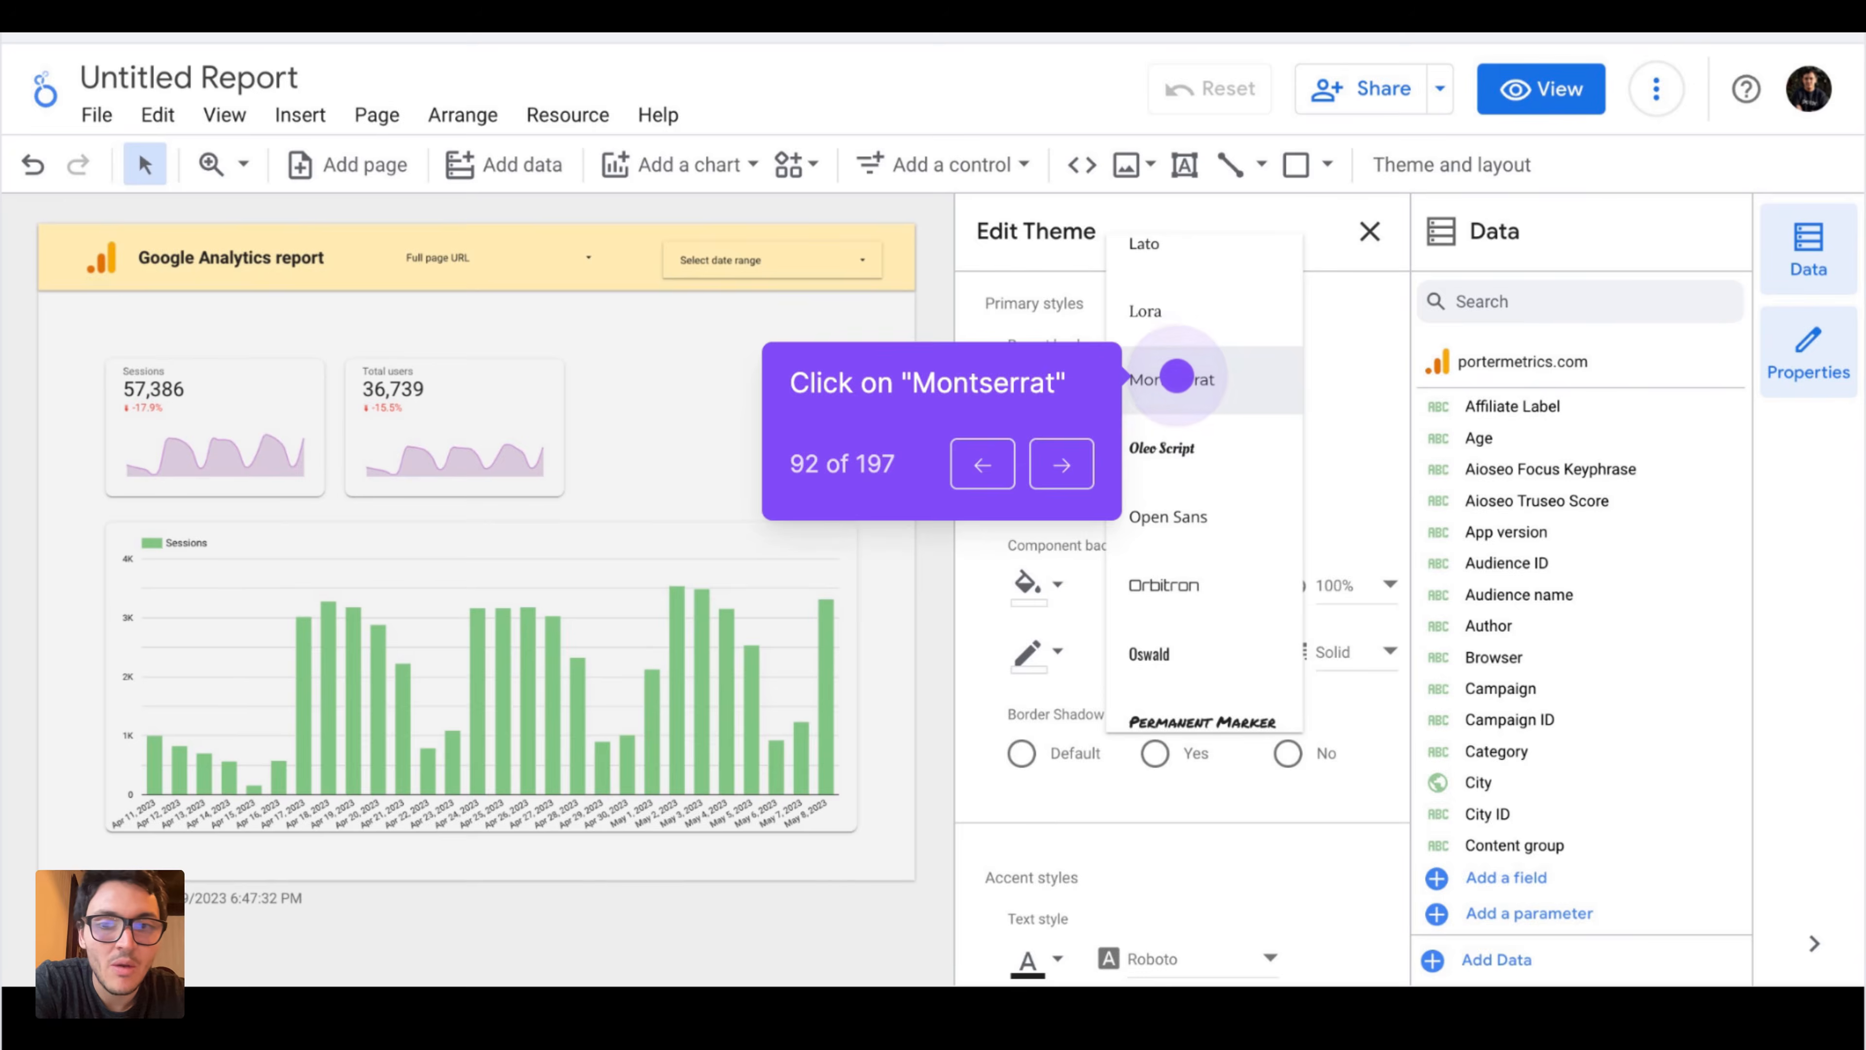
click(1182, 418)
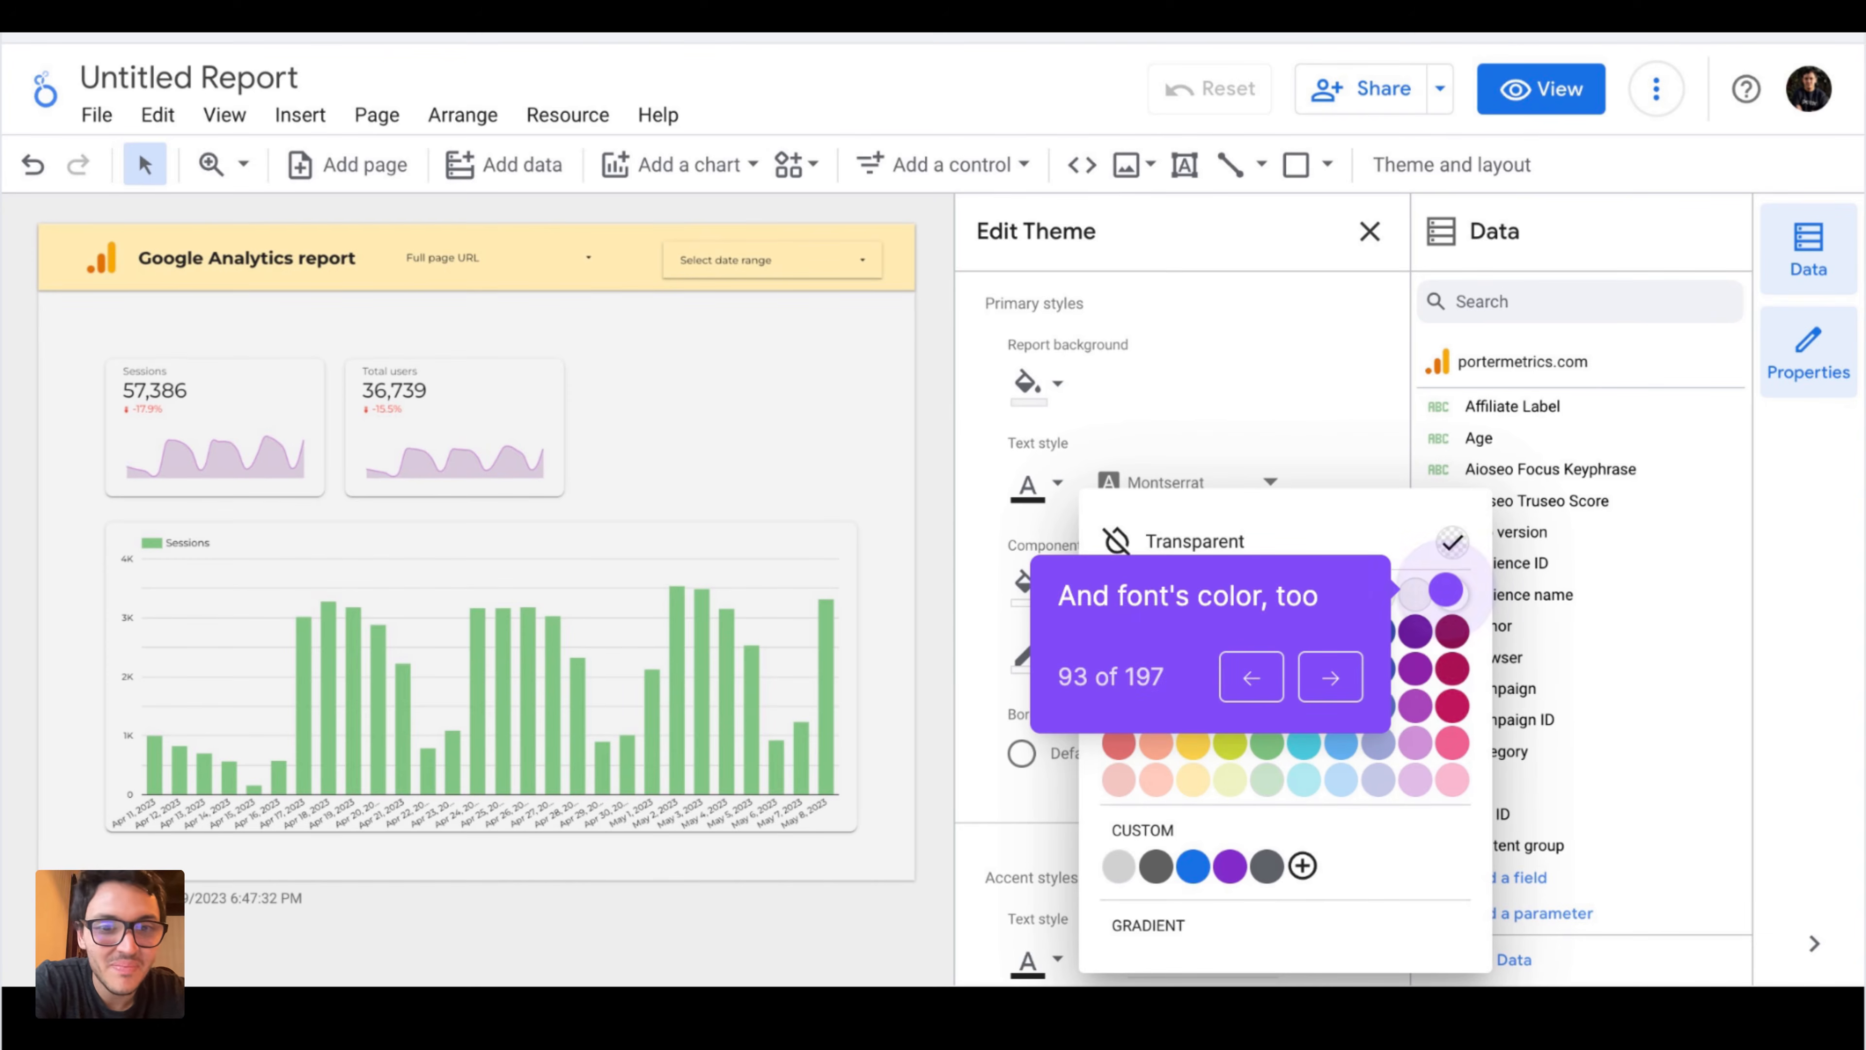
click(1446, 590)
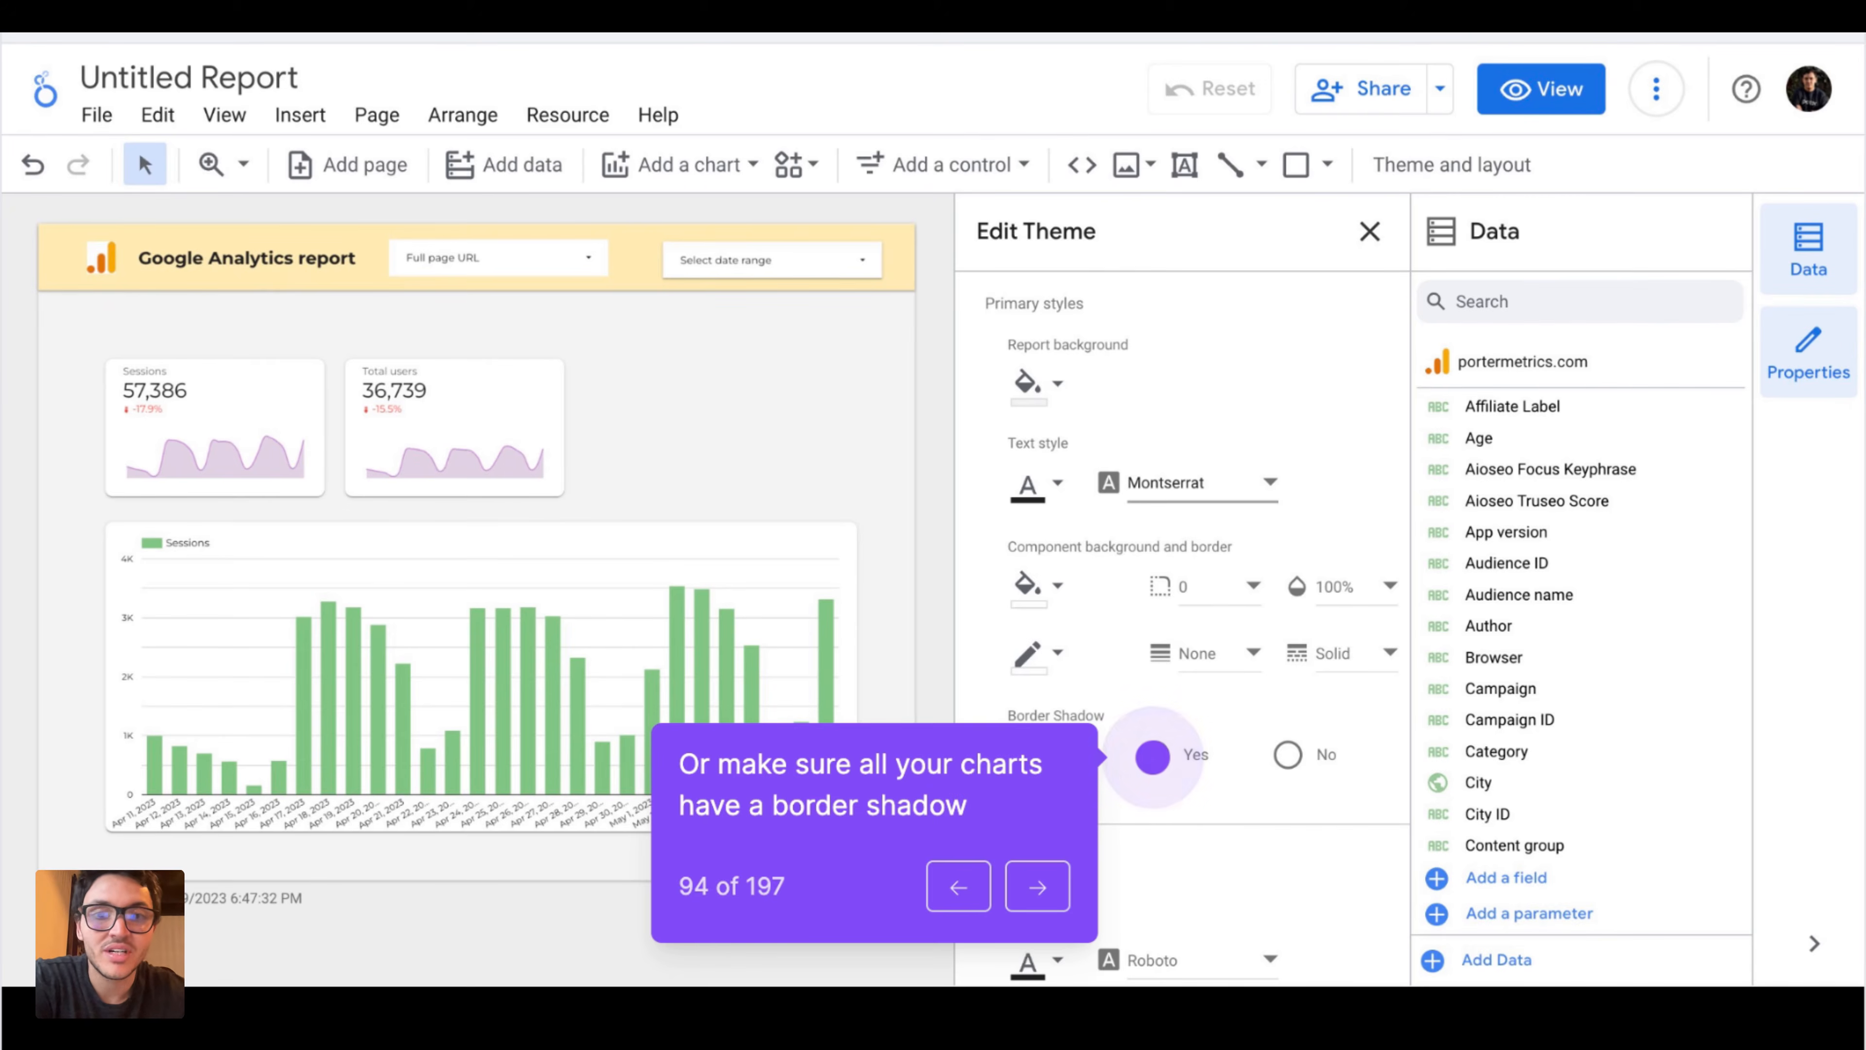
key(Right)
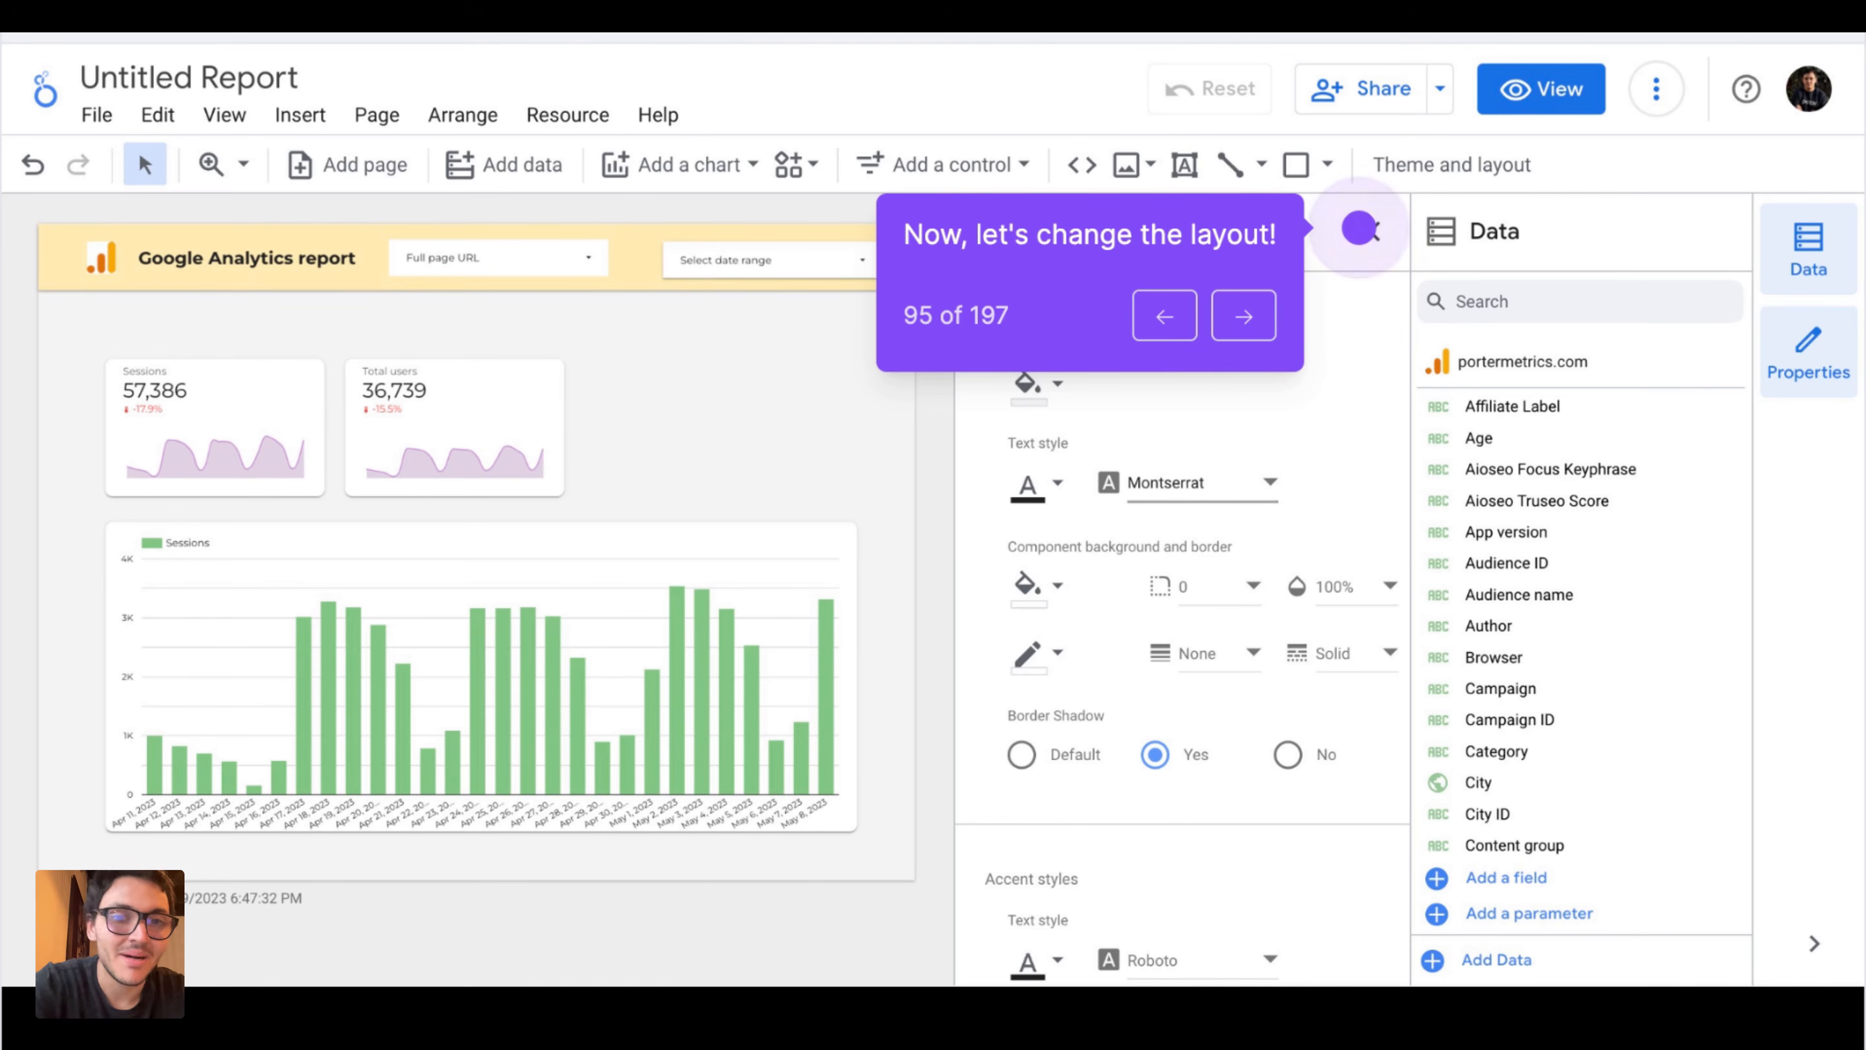
key(Right)
- Set the report's header visibility to Always show and preview the report in view mode
key(Right)
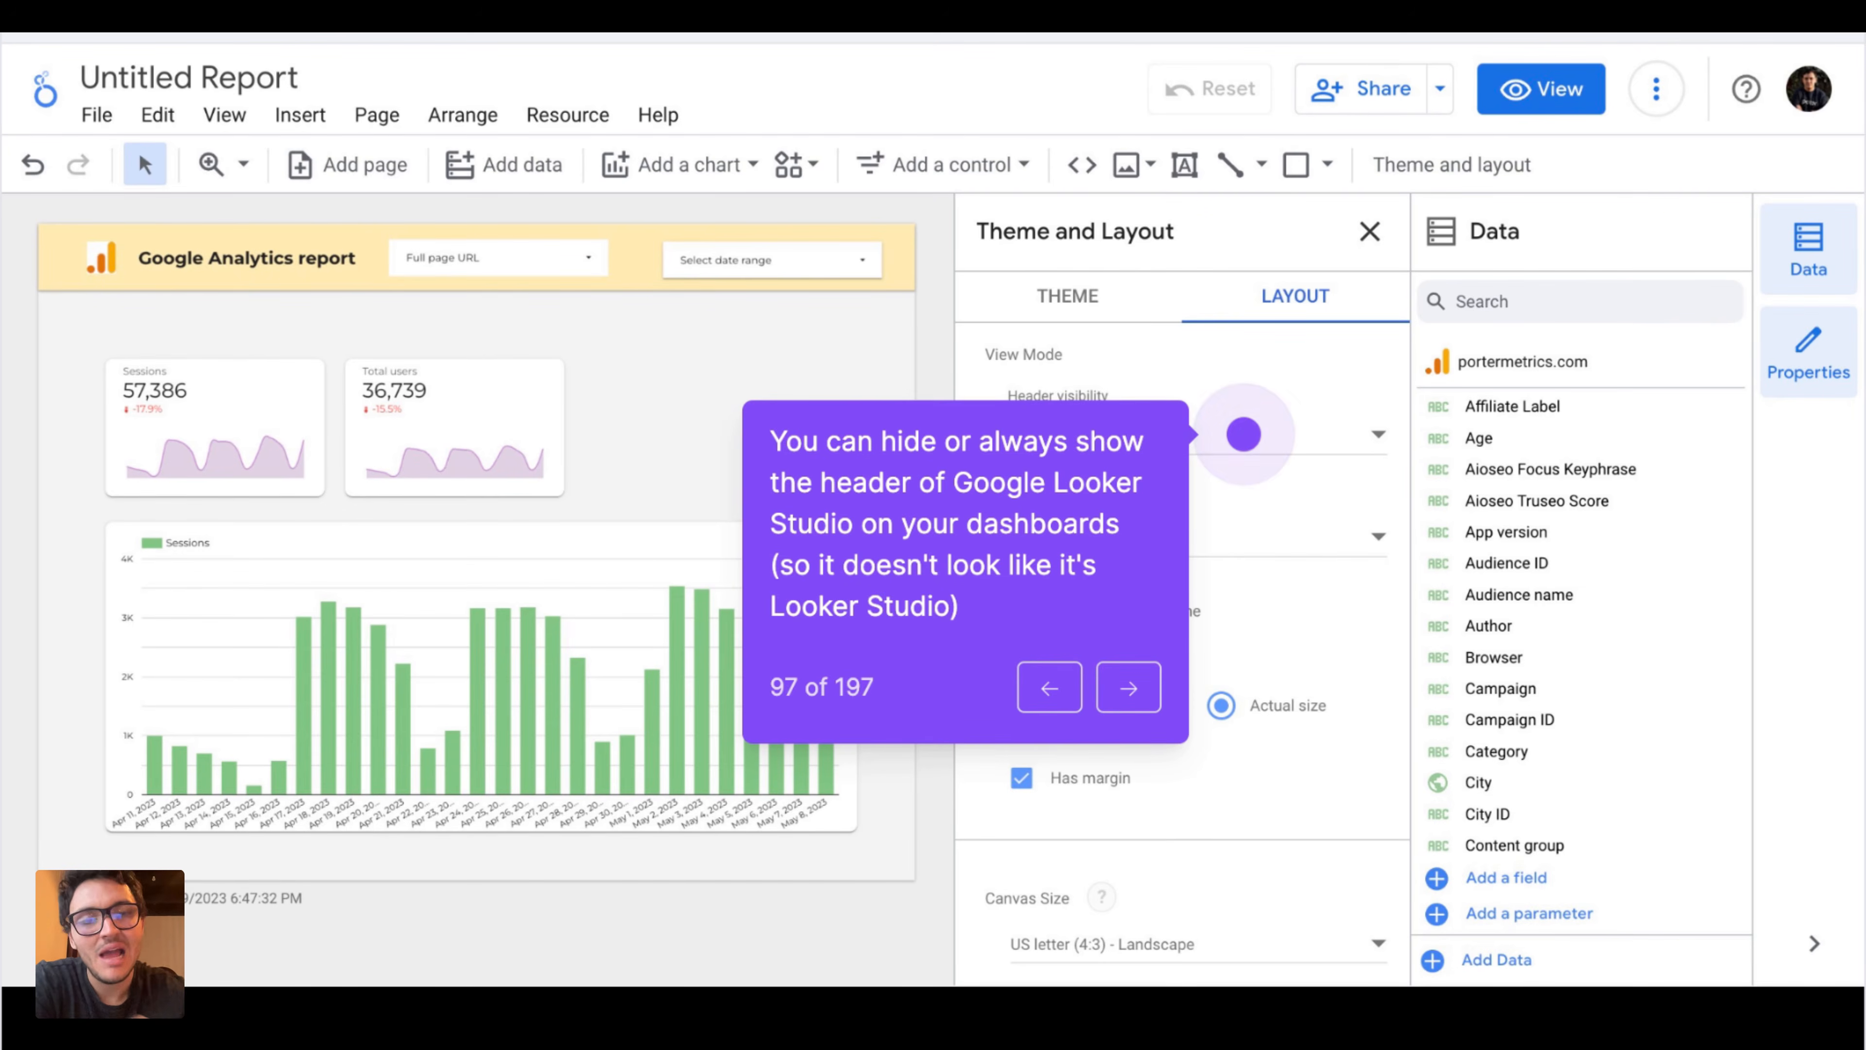
key(Right)
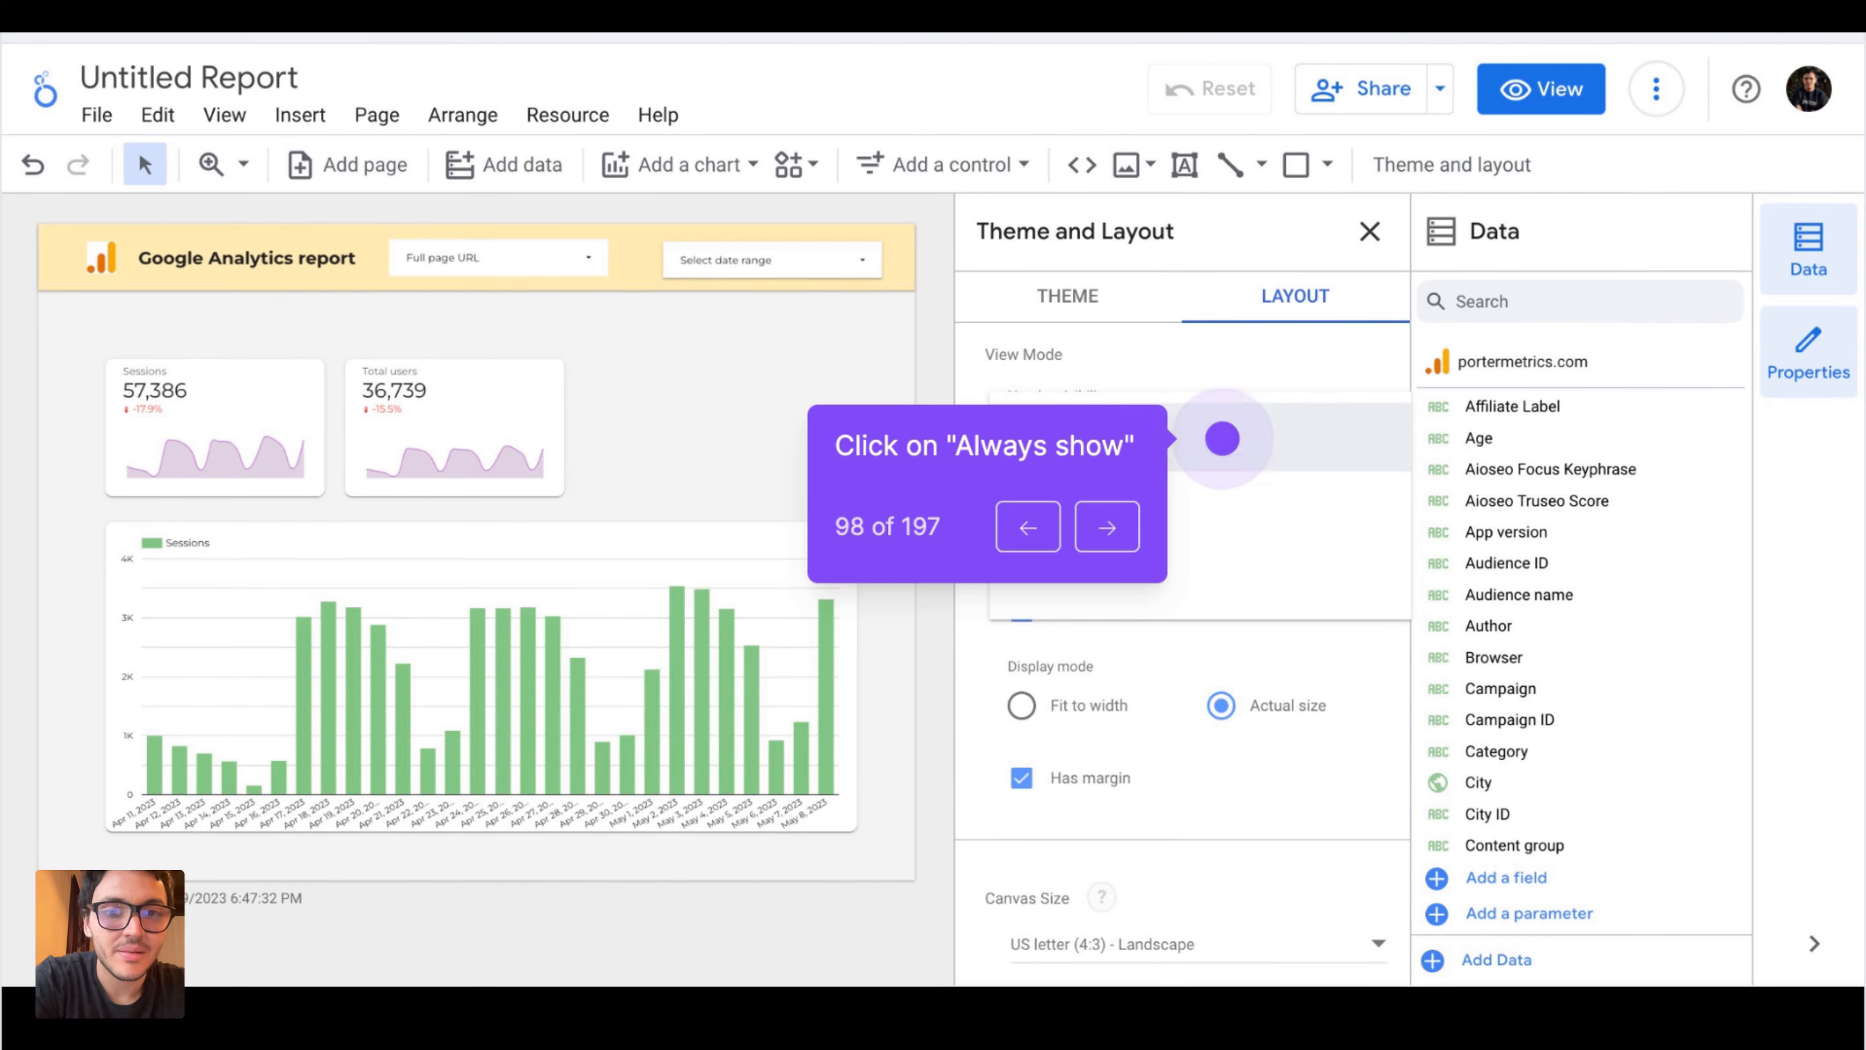
click(1222, 438)
click(1528, 72)
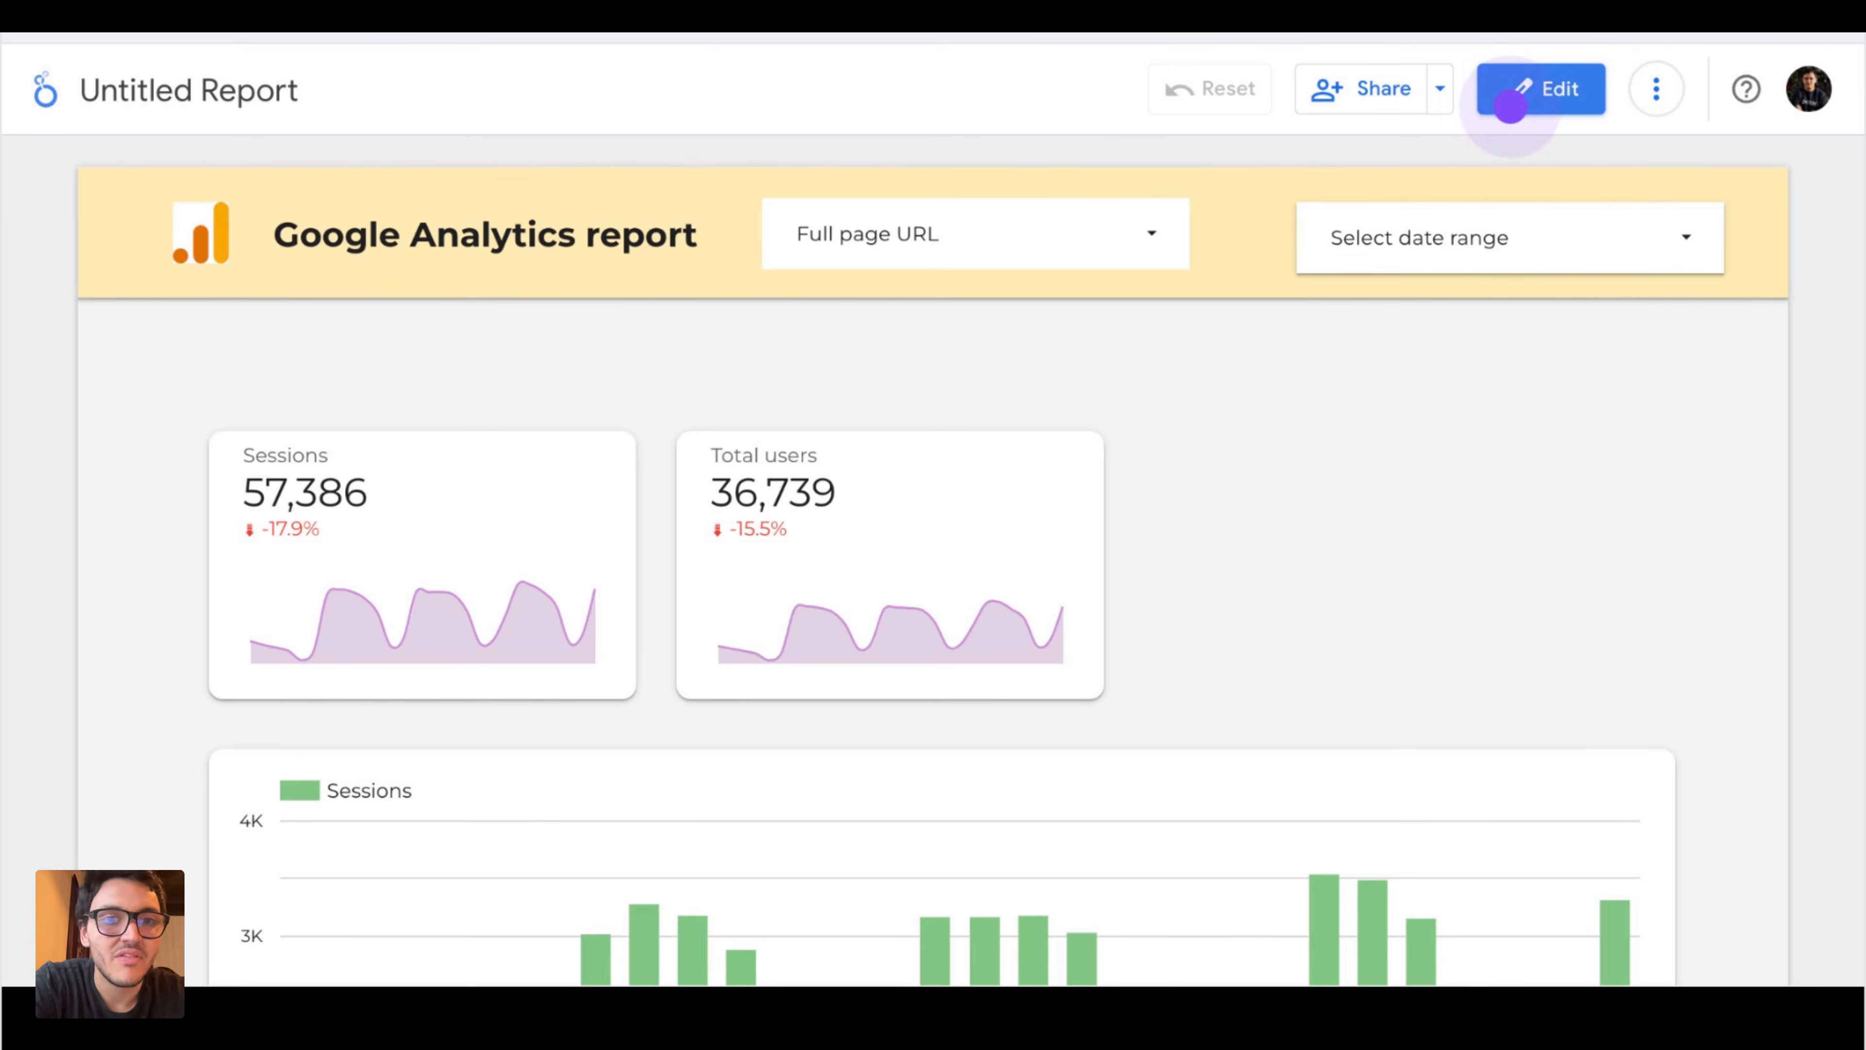
click(1514, 87)
- Set the report's header visibility to Initially hidden and preview the report
click(1385, 171)
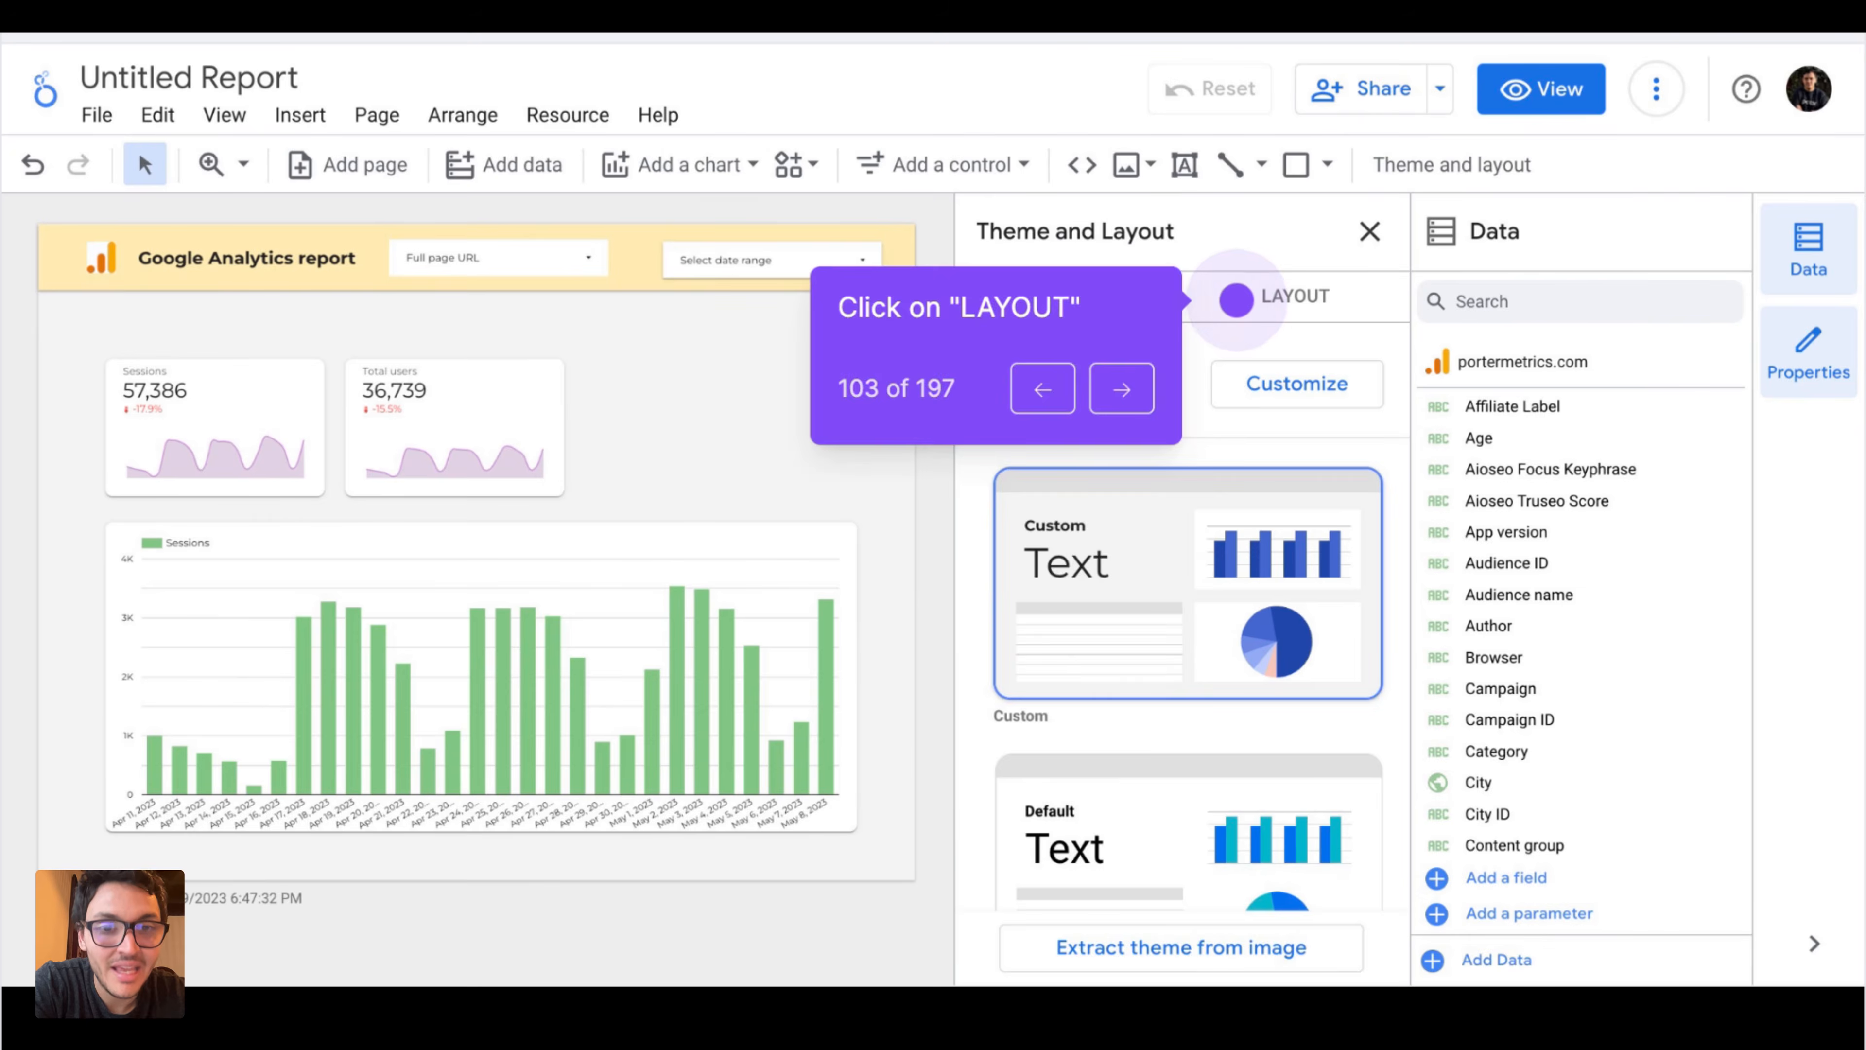
click(1237, 296)
click(1237, 435)
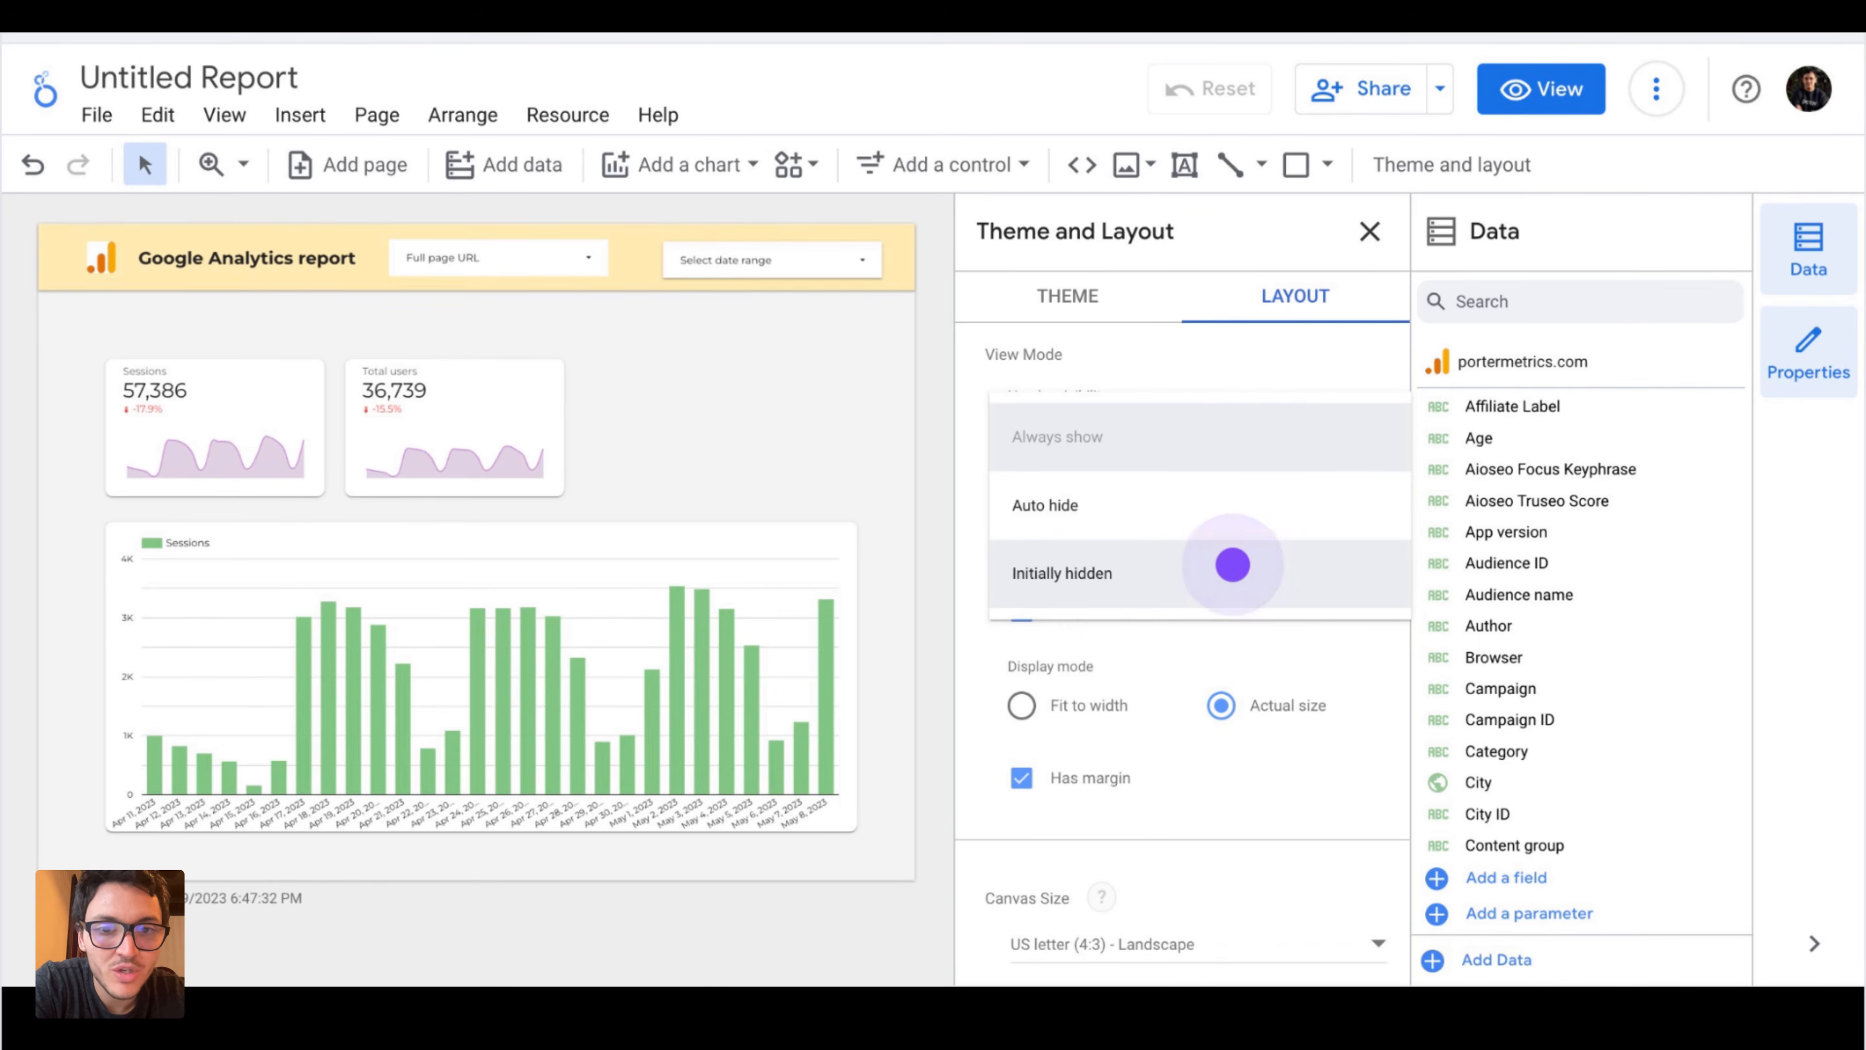
click(1232, 578)
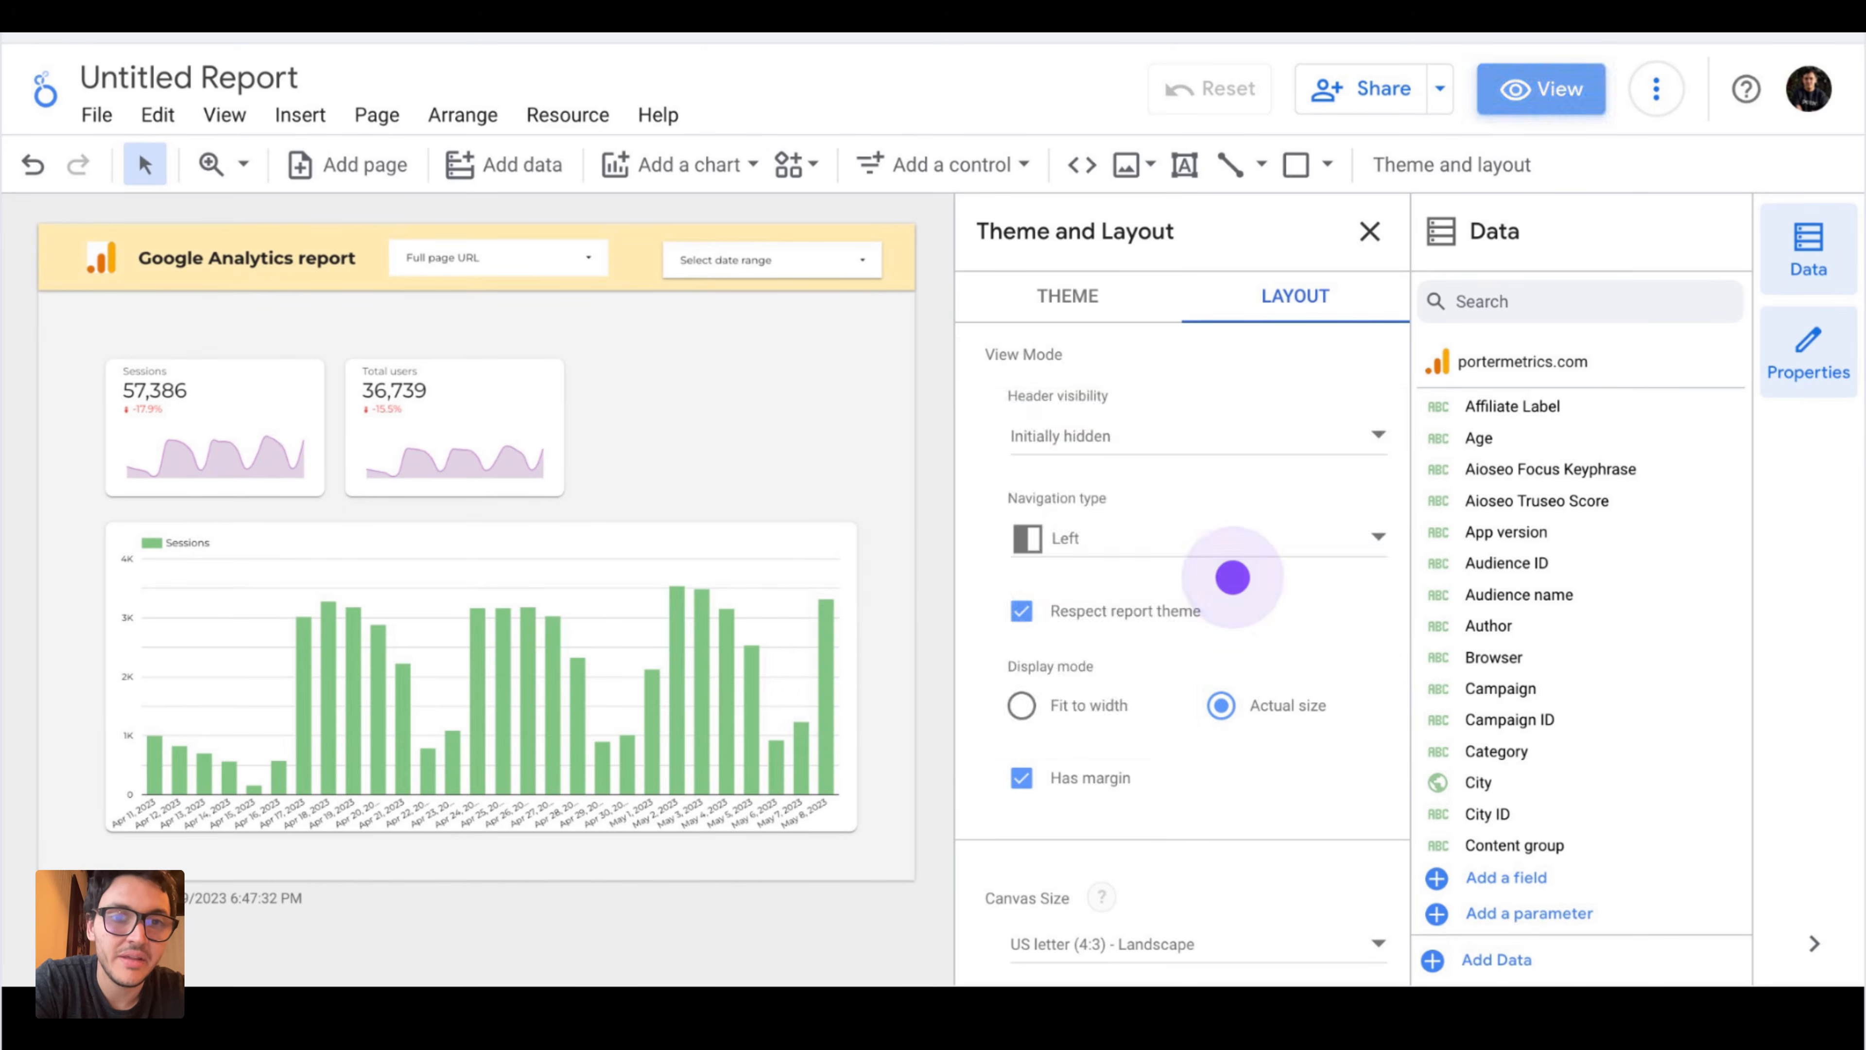
click(1530, 83)
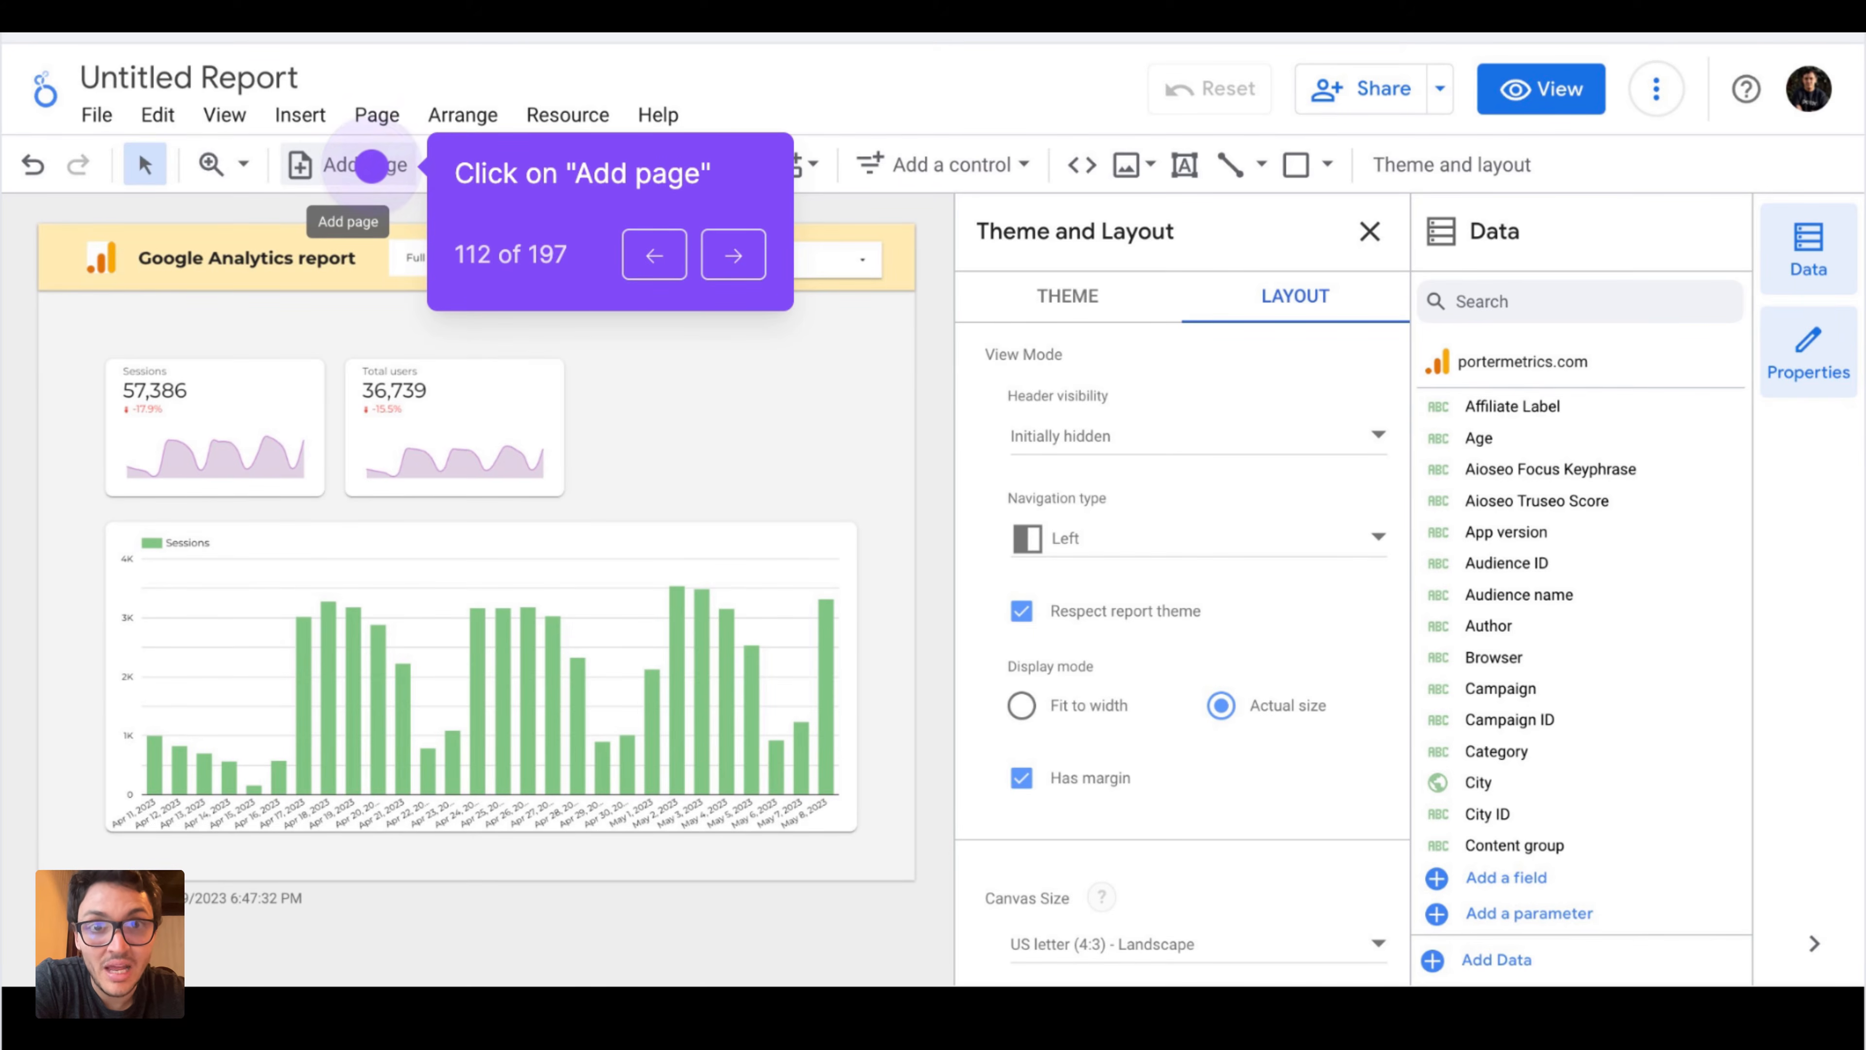
- Add two blank pages to the report
click(371, 166)
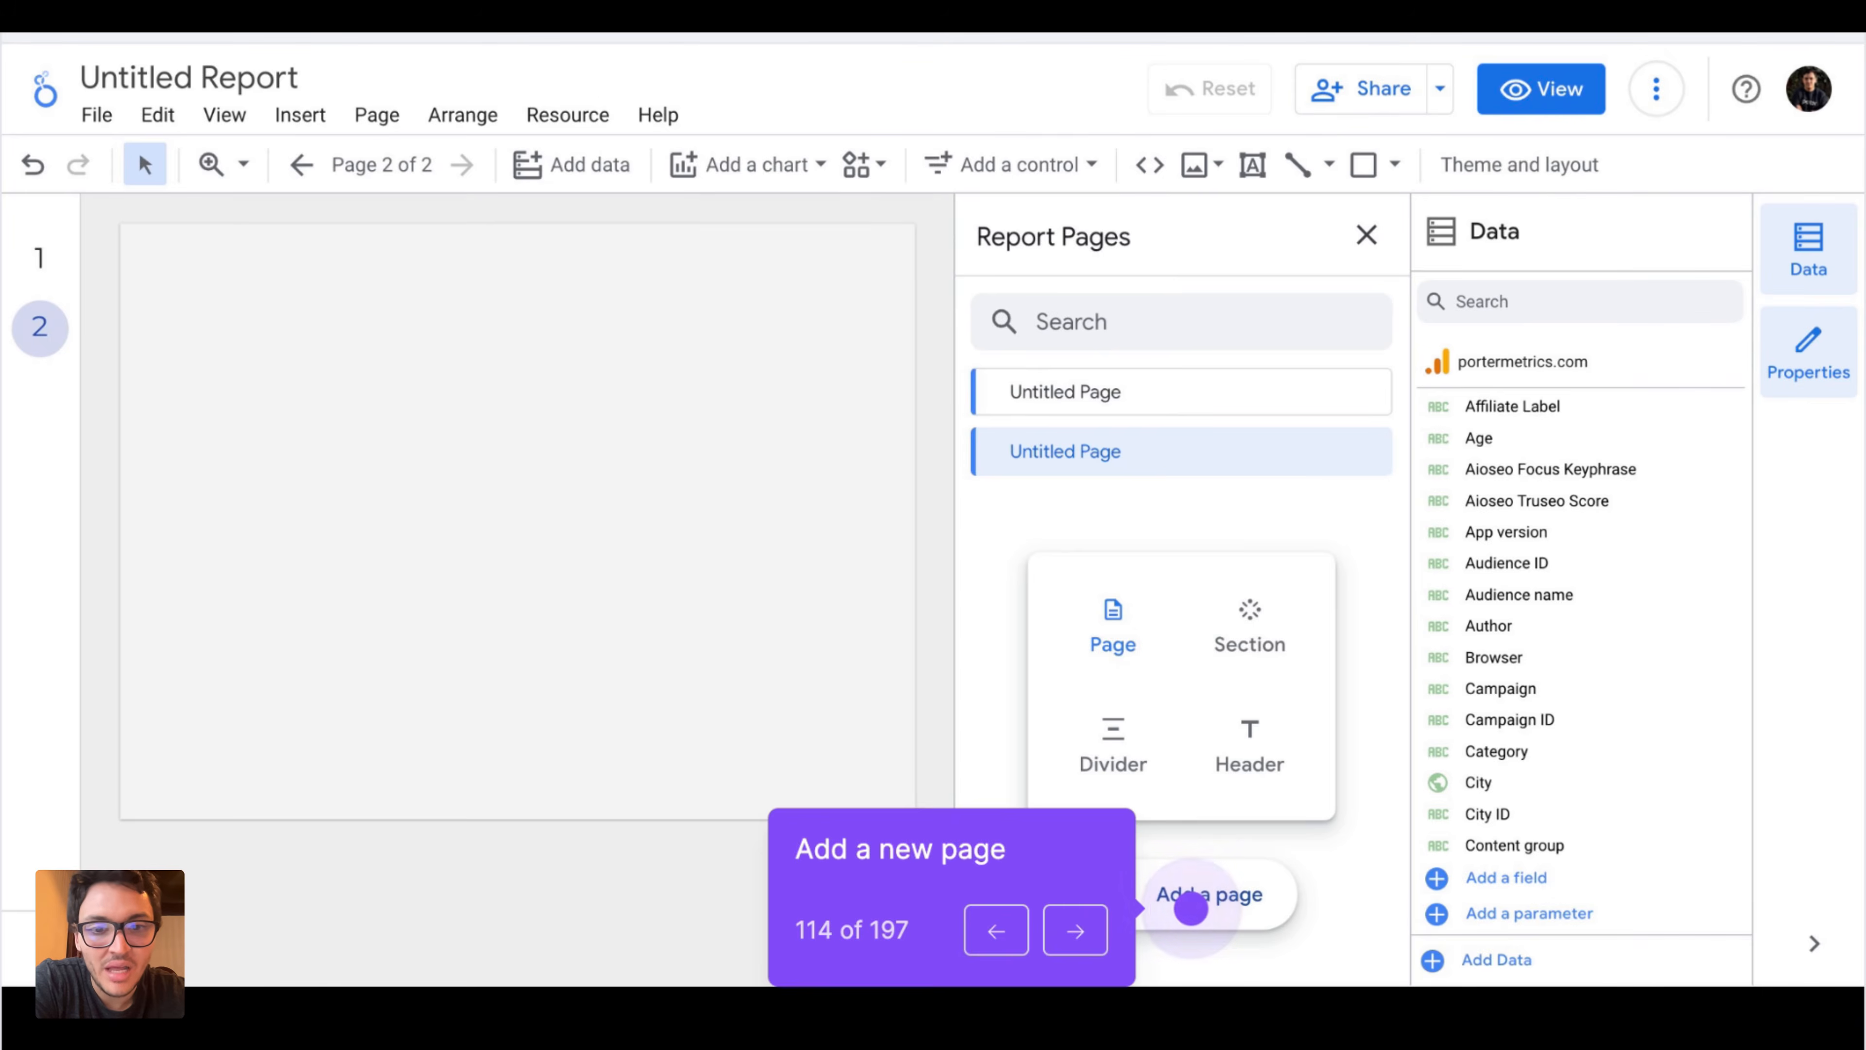
click(1187, 896)
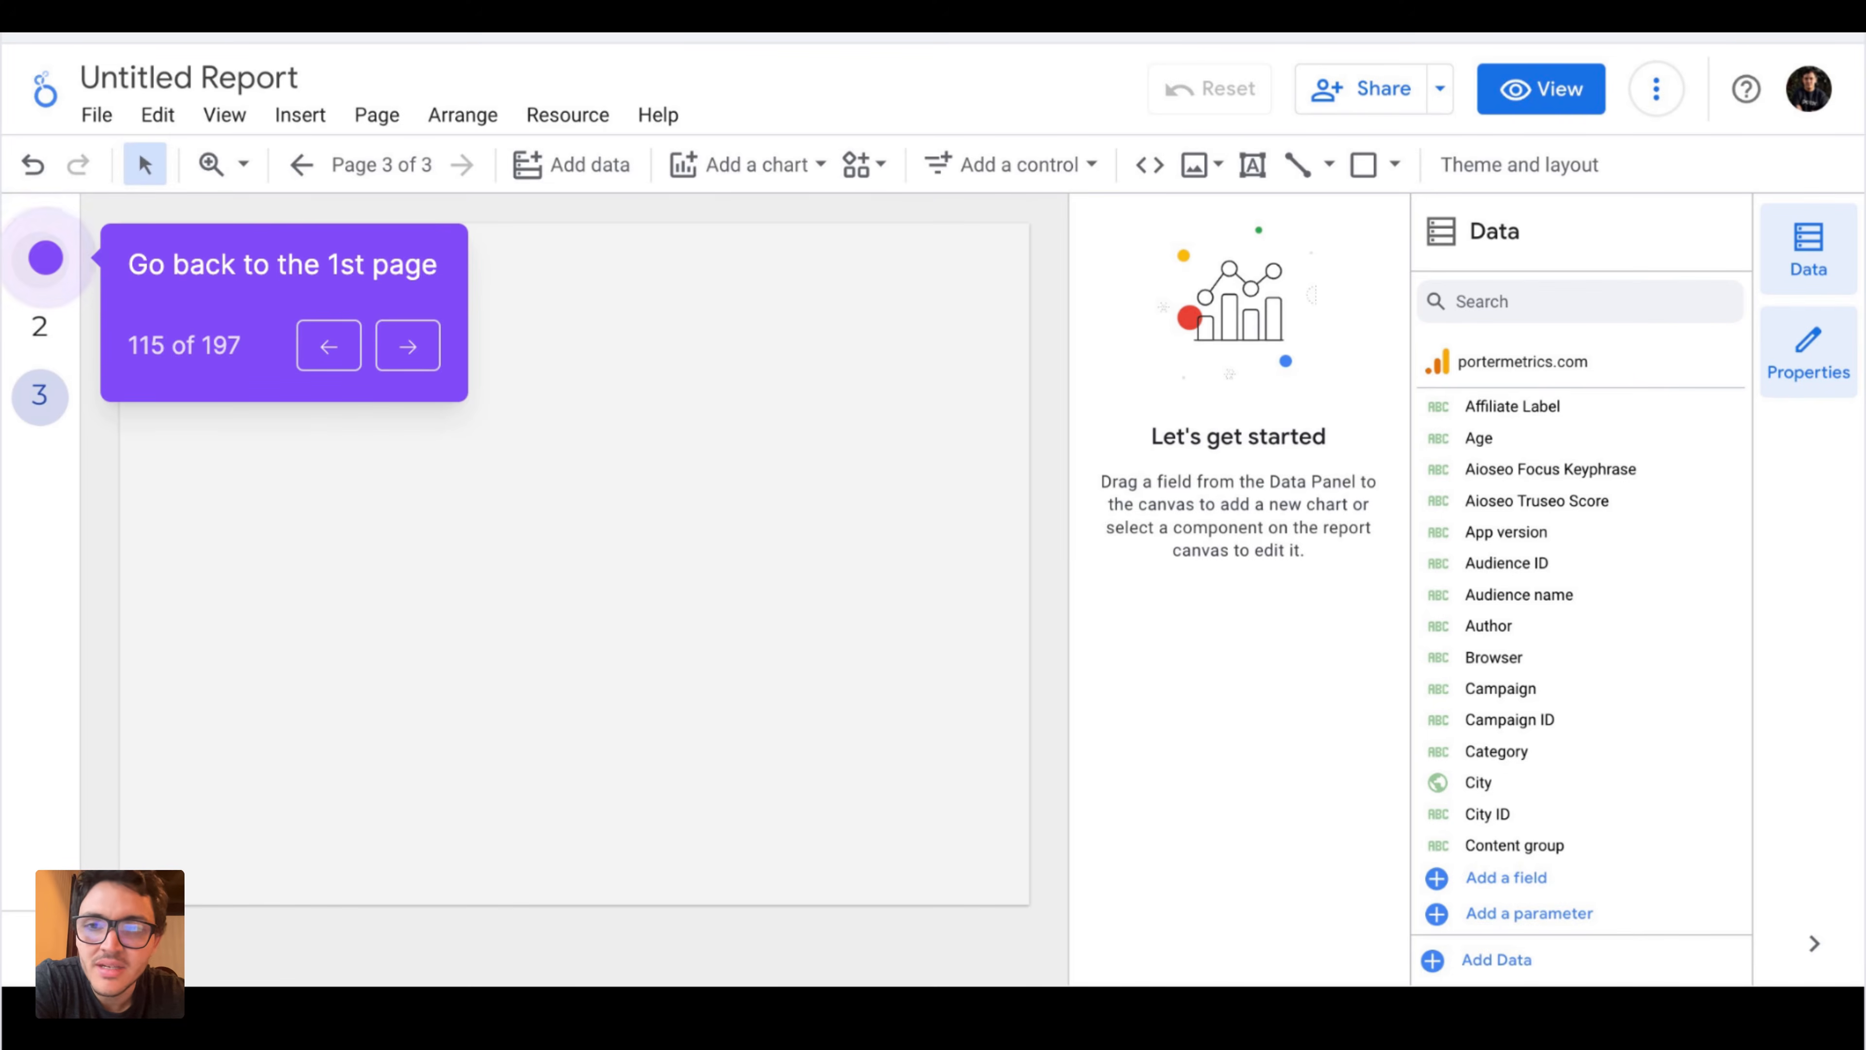
- Select all the header components on the first page and make them report-level
click(40, 257)
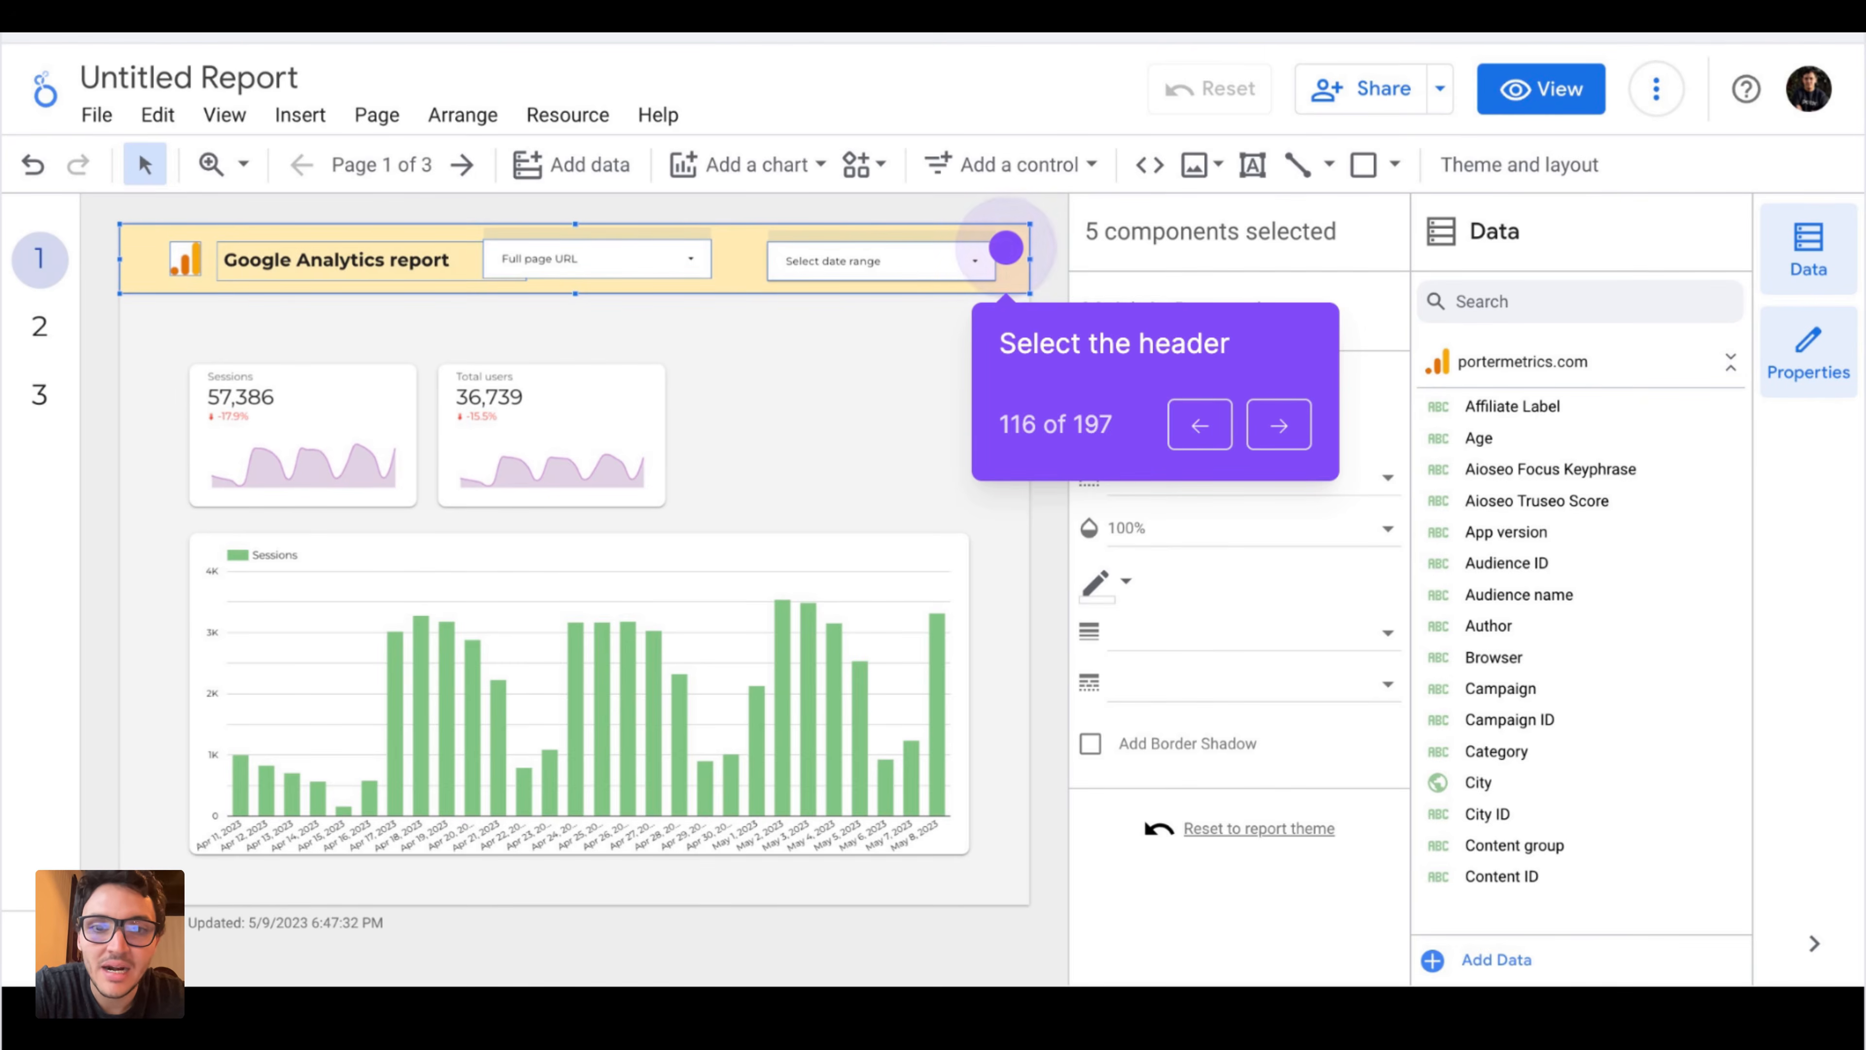
key(Right)
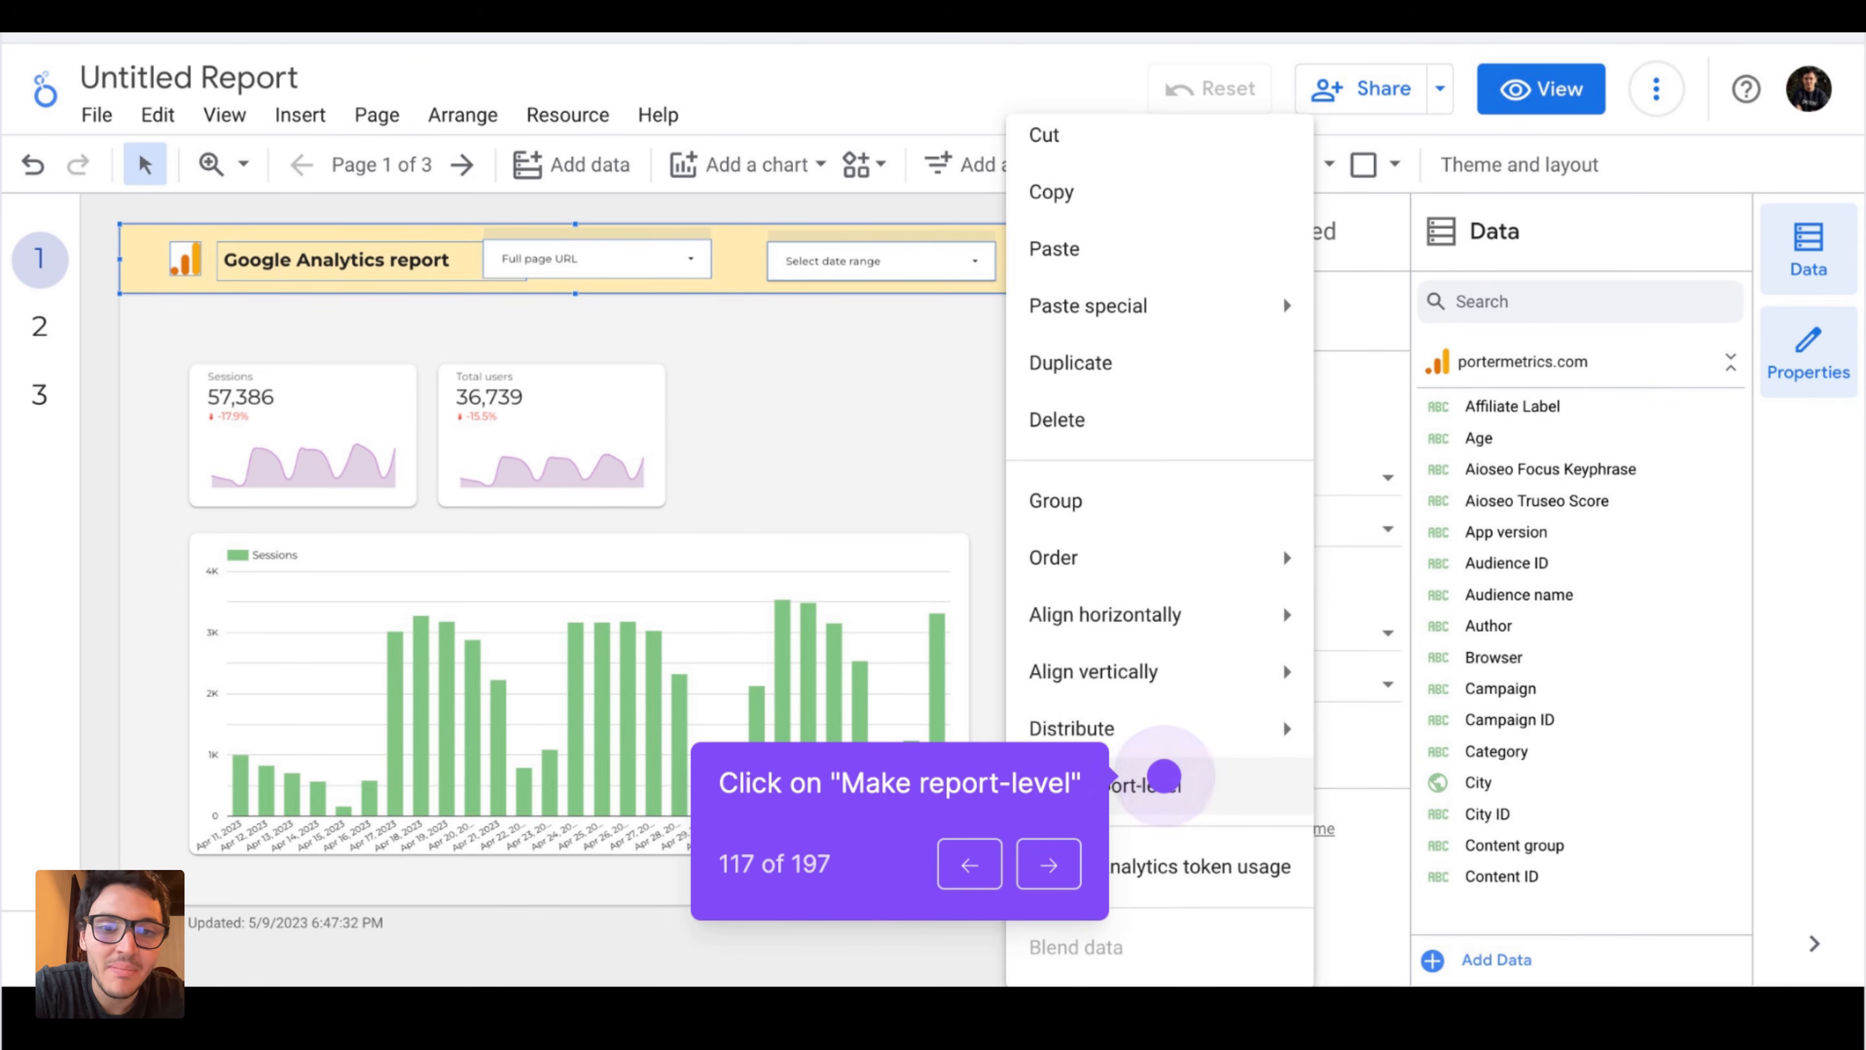
key(Right)
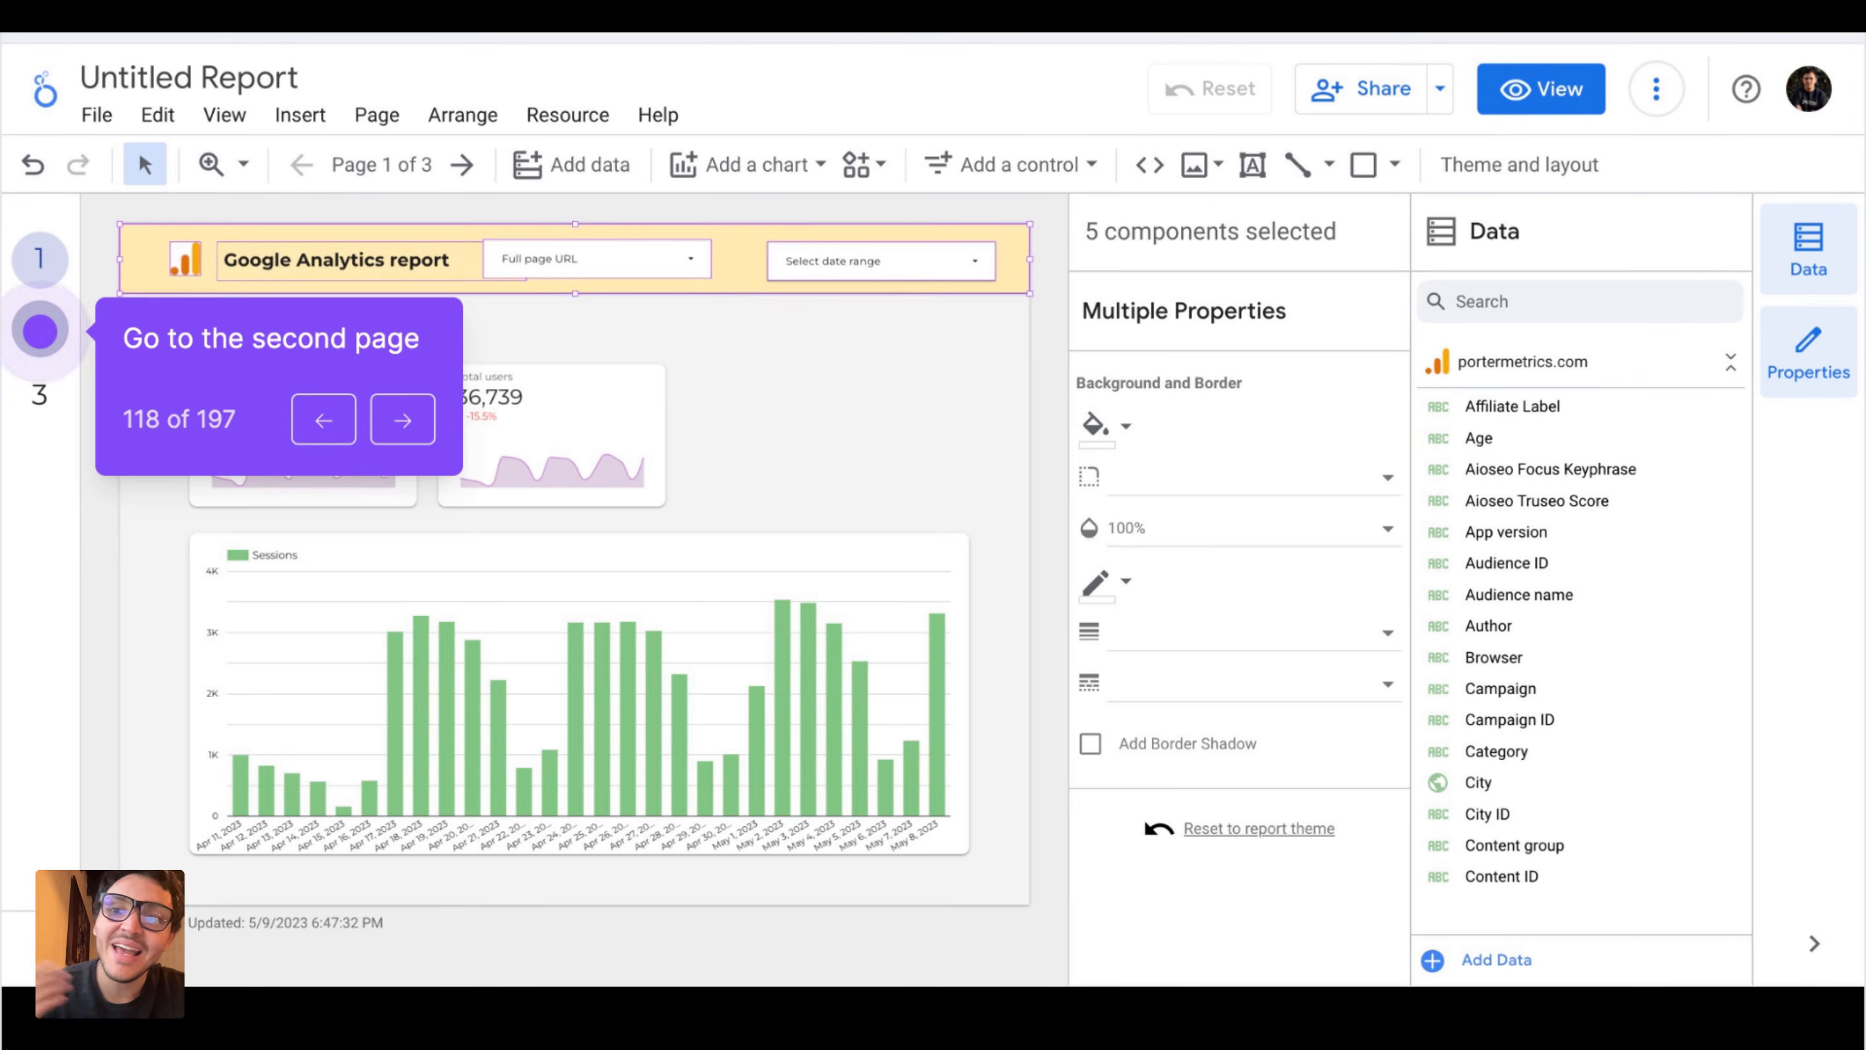
- Check the header on the second and third pages and return to the first page
key(Right)
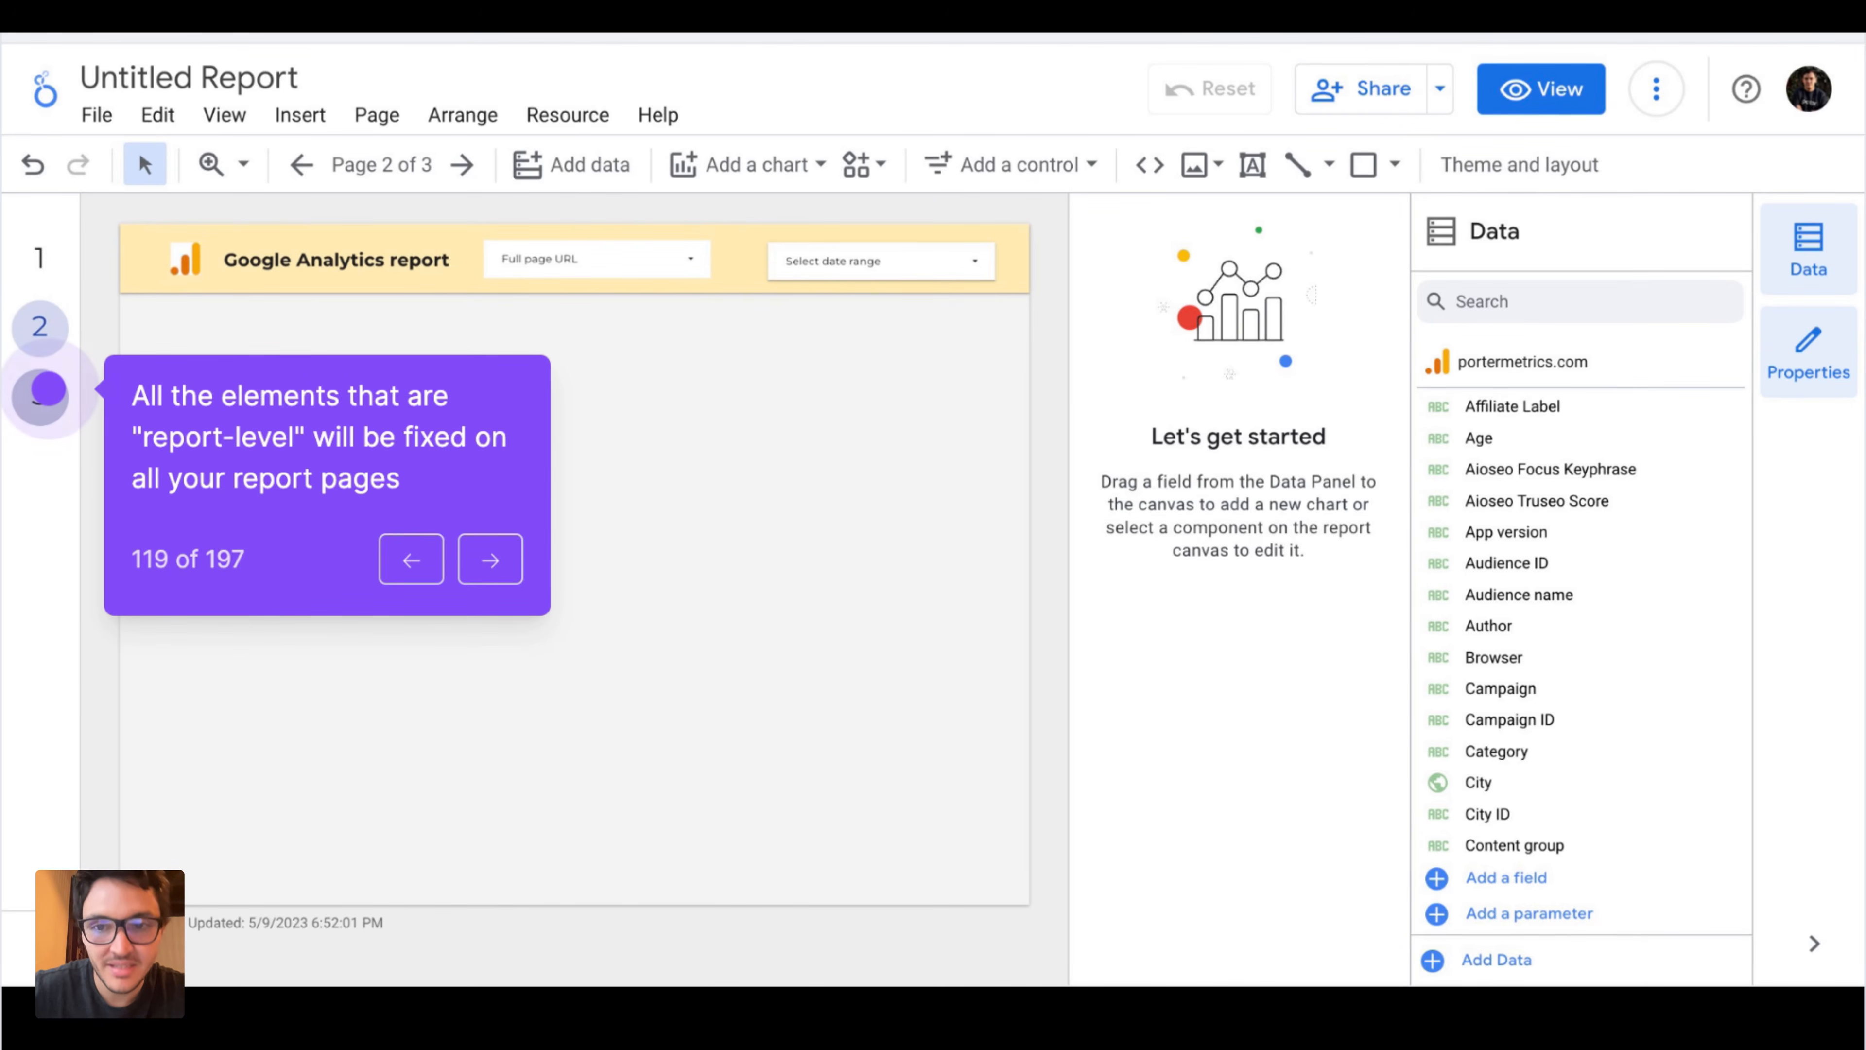
key(Right)
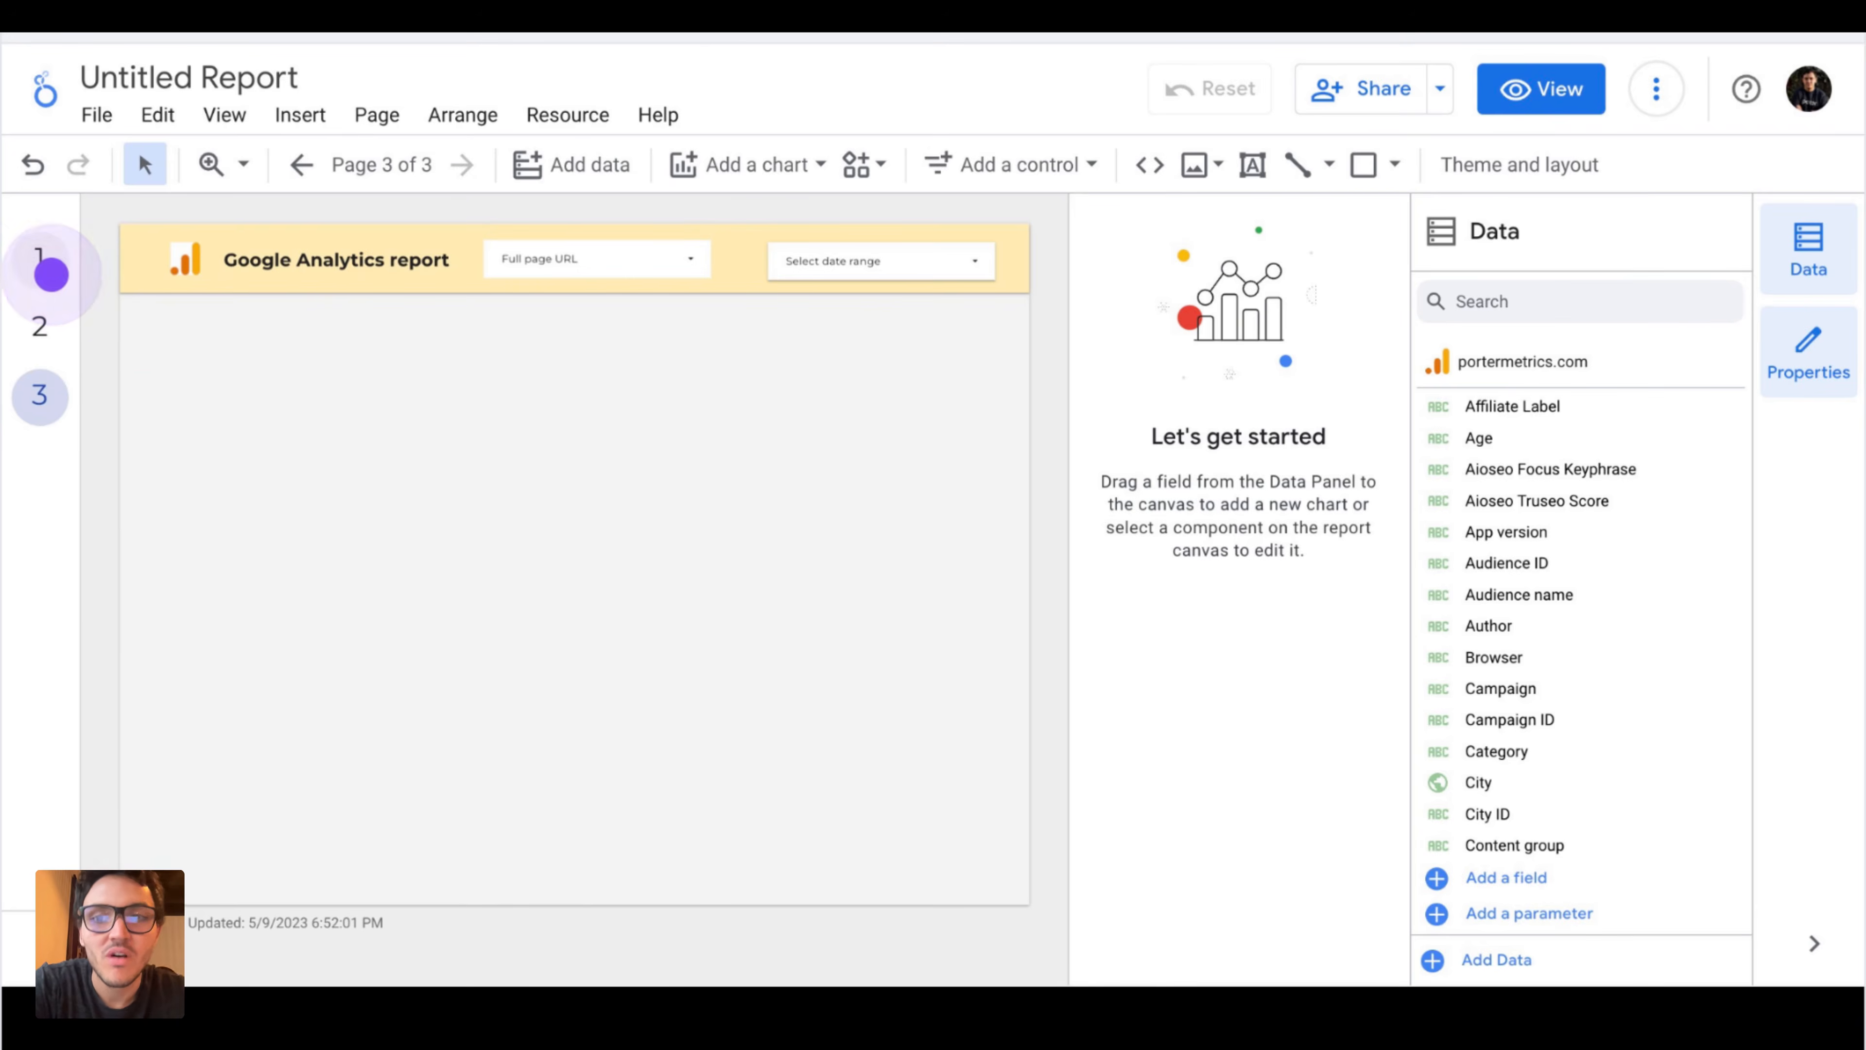
key(Right)
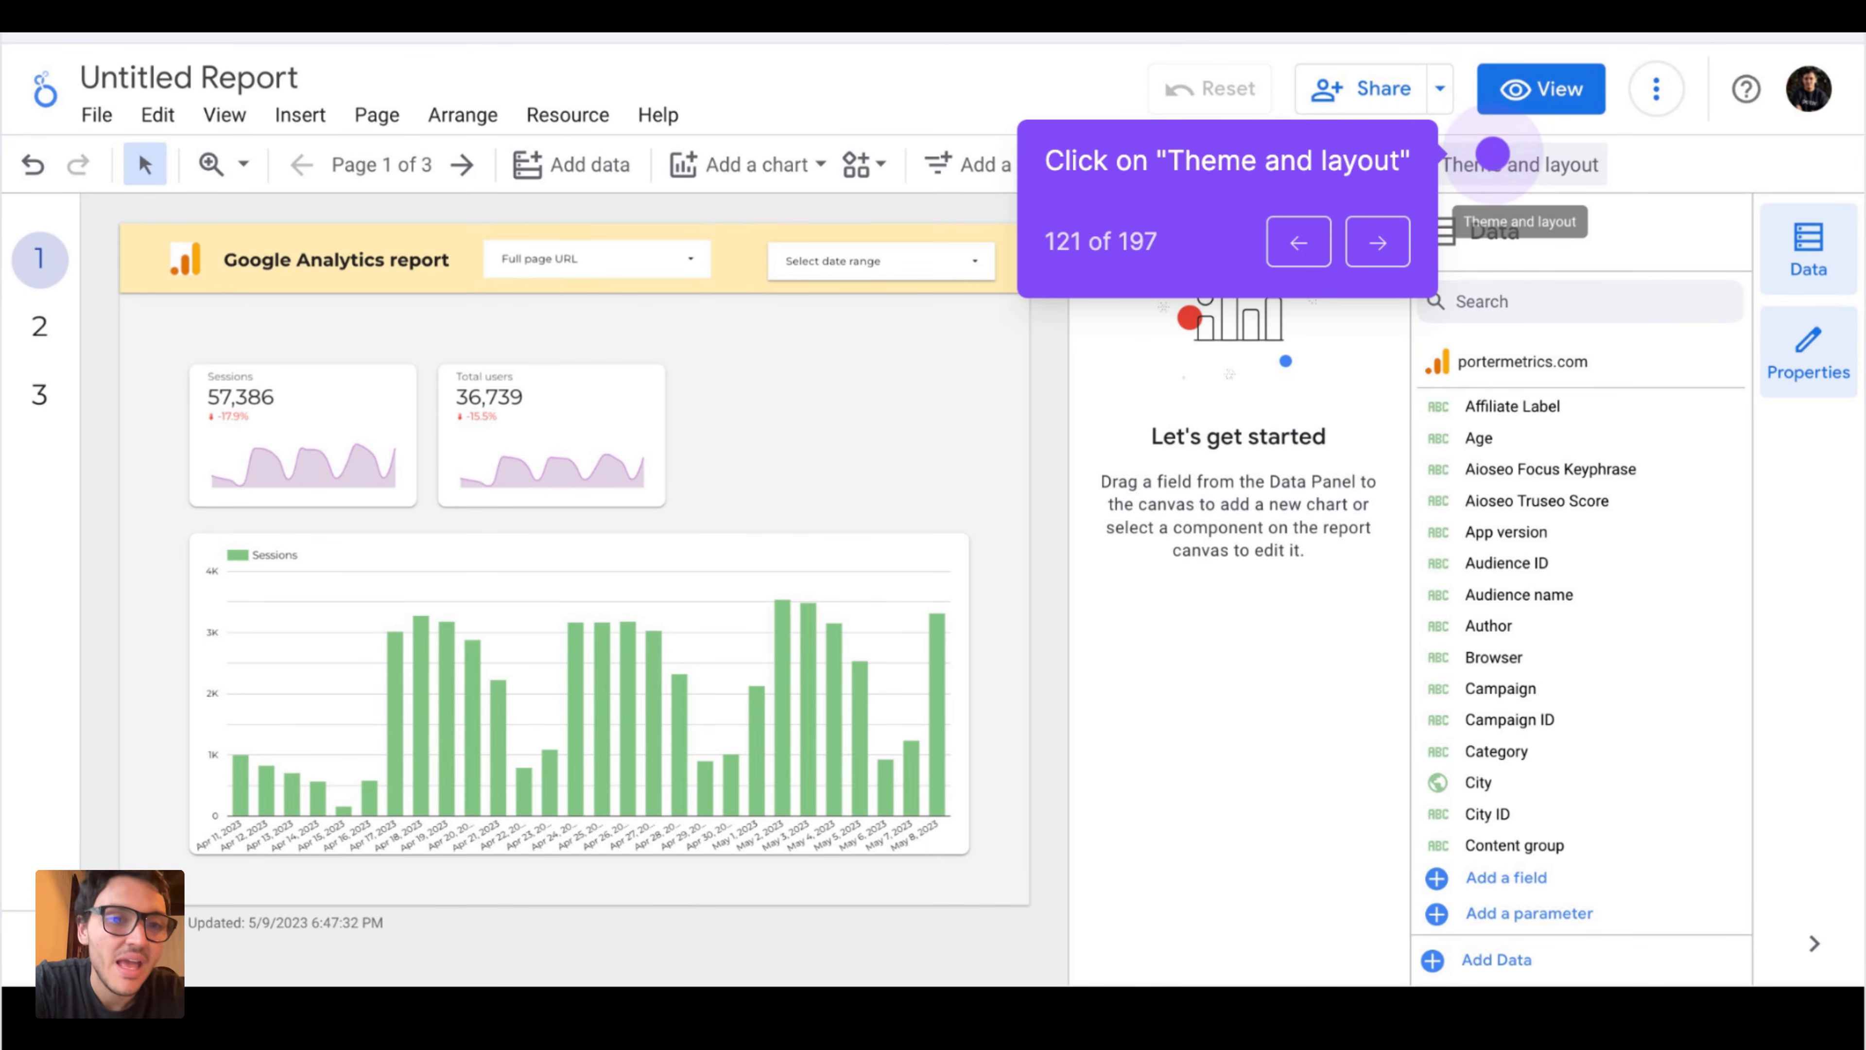
- Keep the Left page navigation, turn off Respect report theme, and set the display mode to Fit to width without a margin
key(Right)
key(Right)
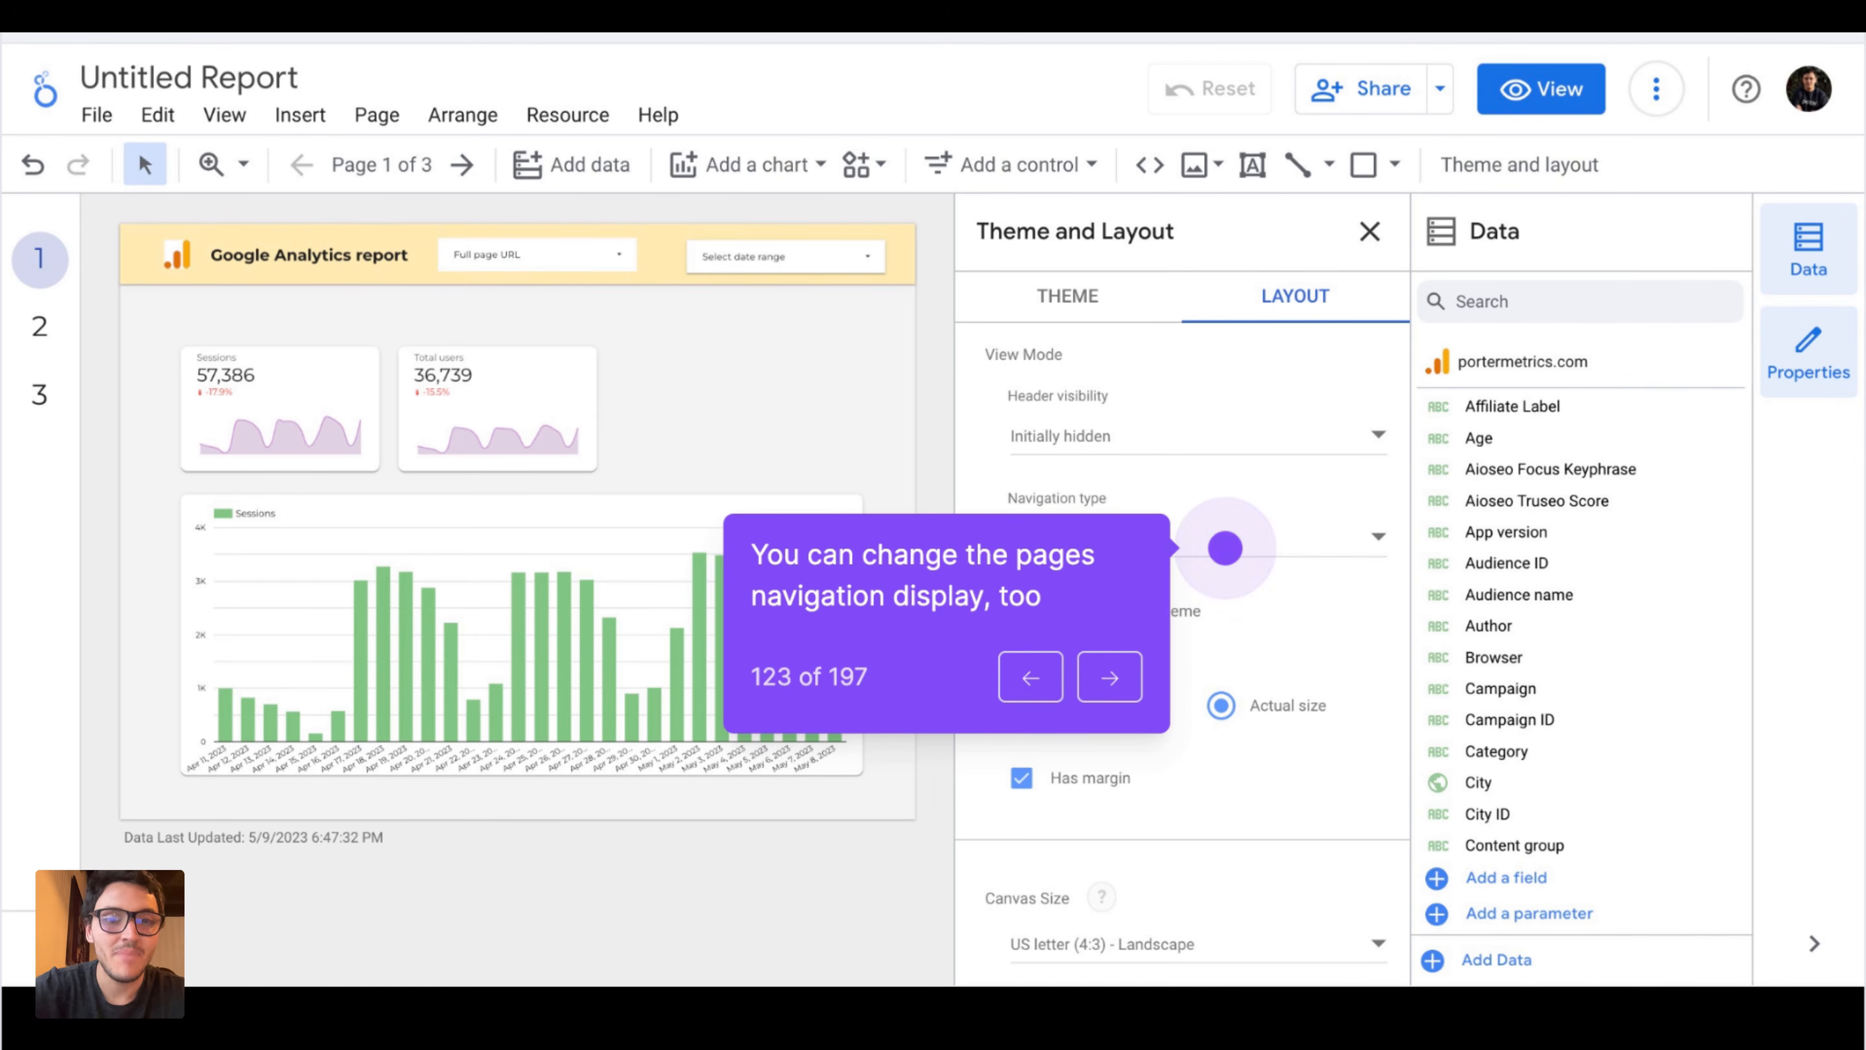
key(Right)
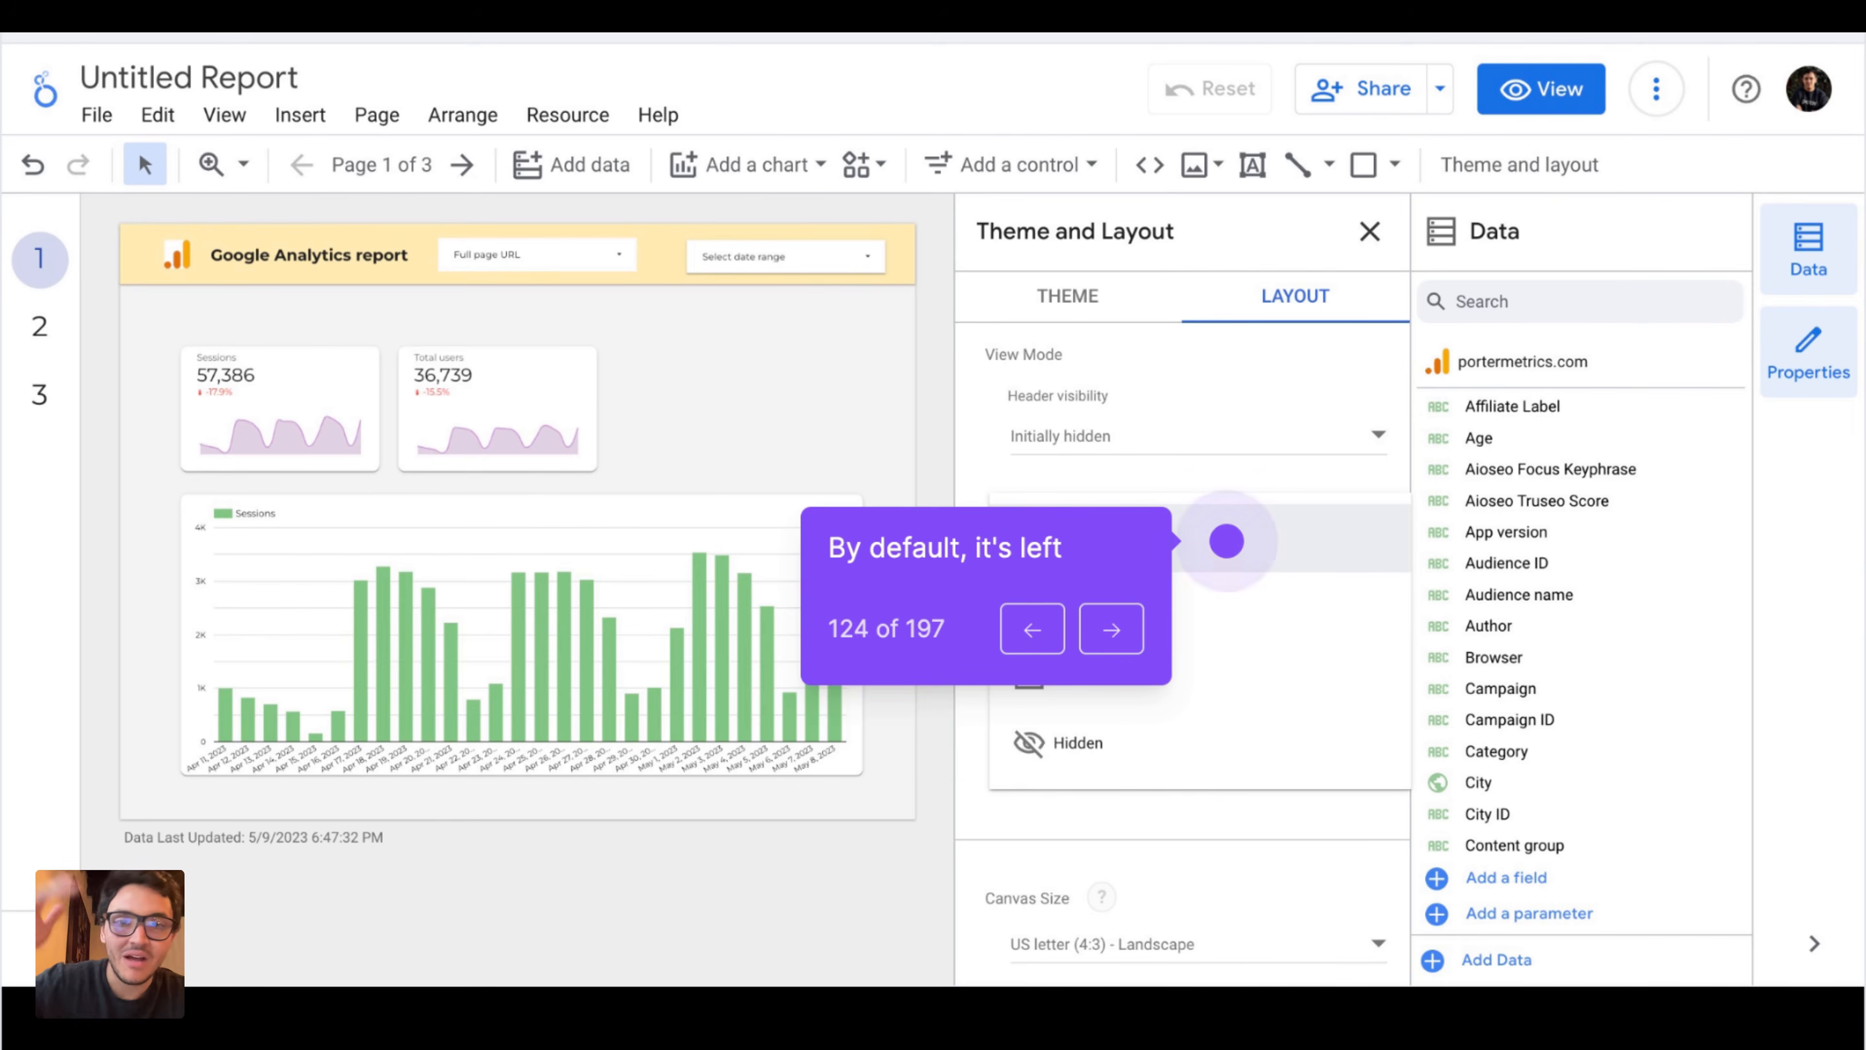
key(Right)
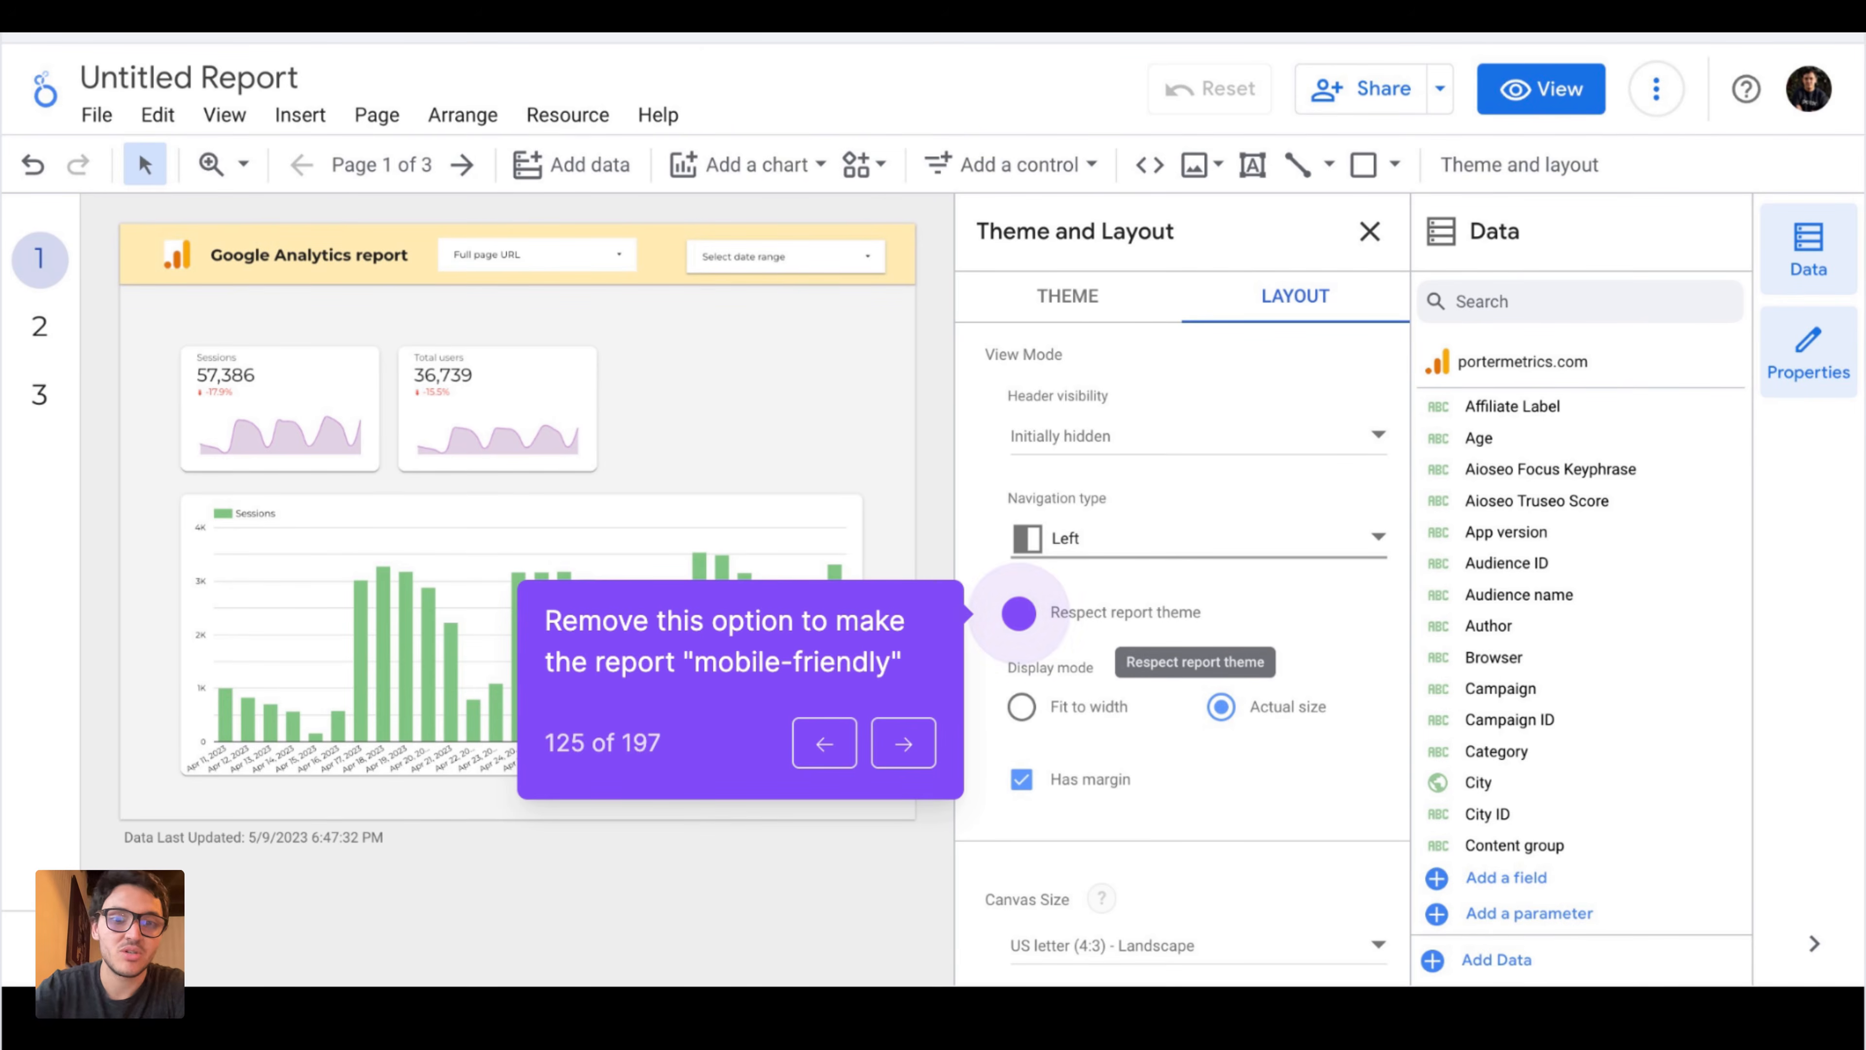
click(1018, 613)
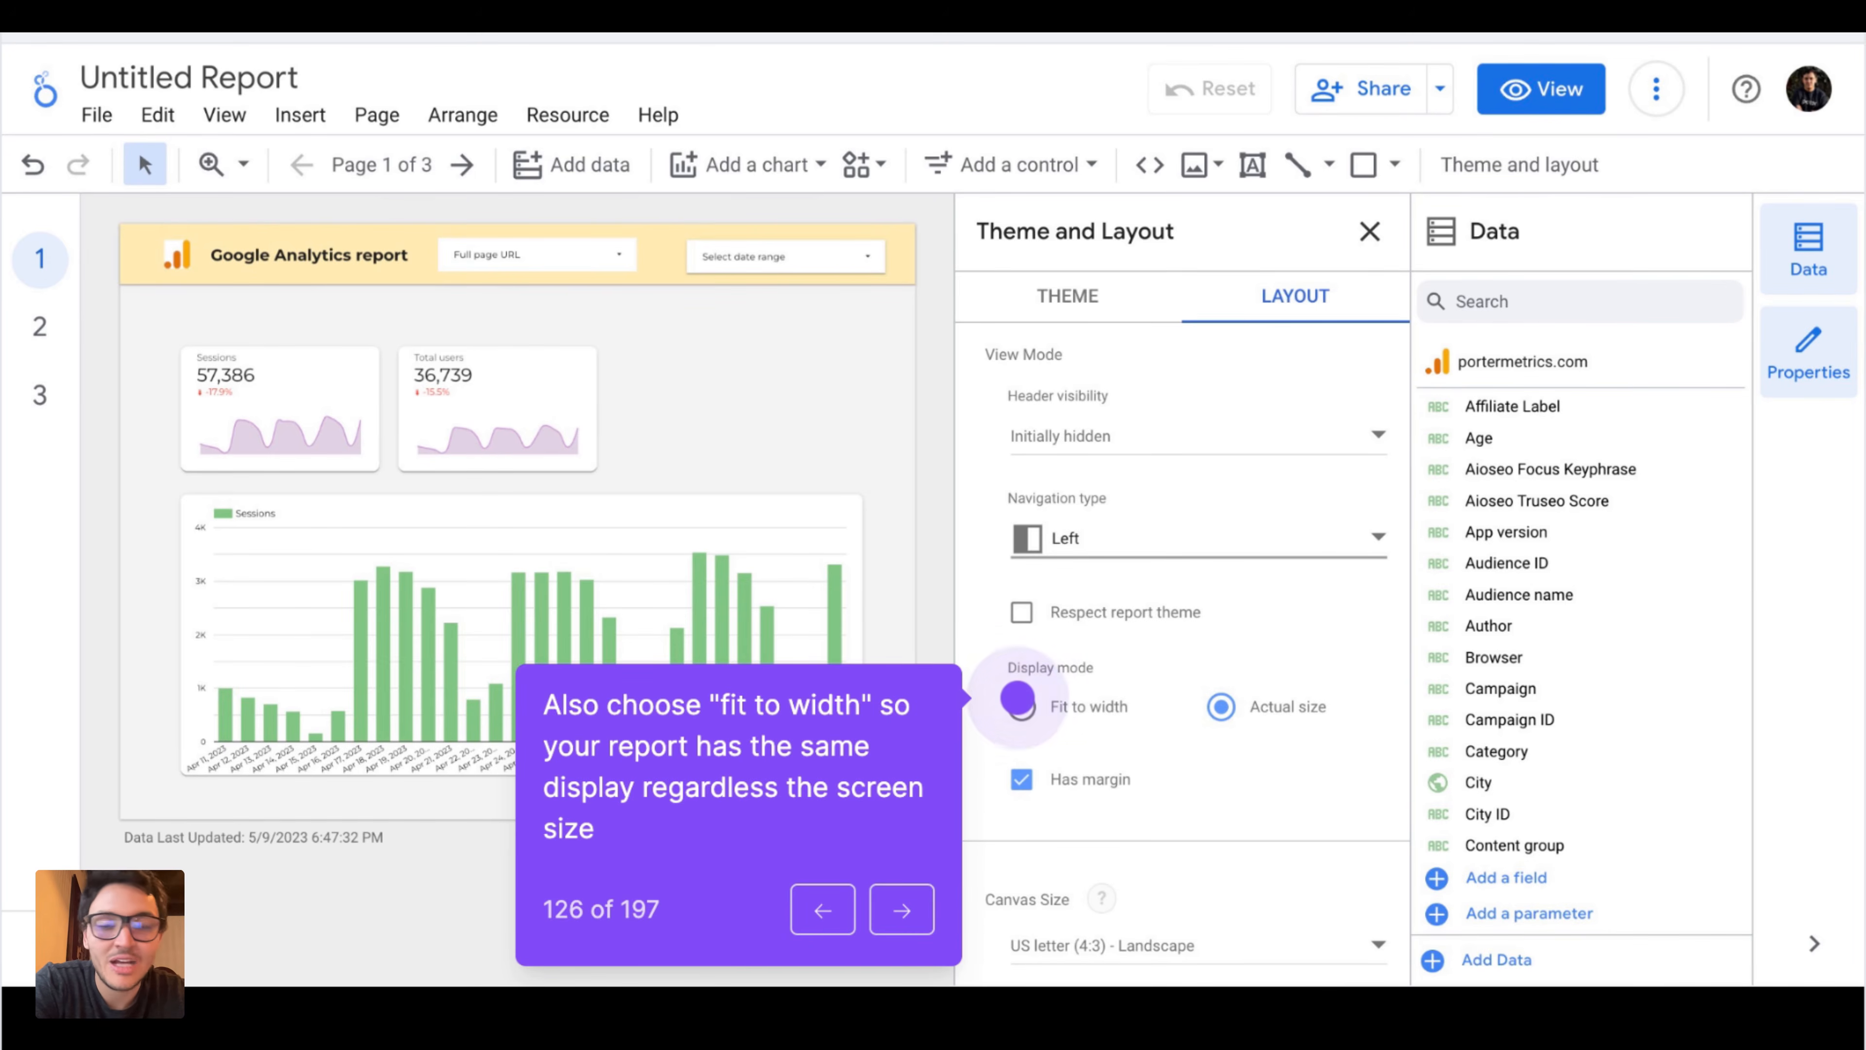
click(1017, 700)
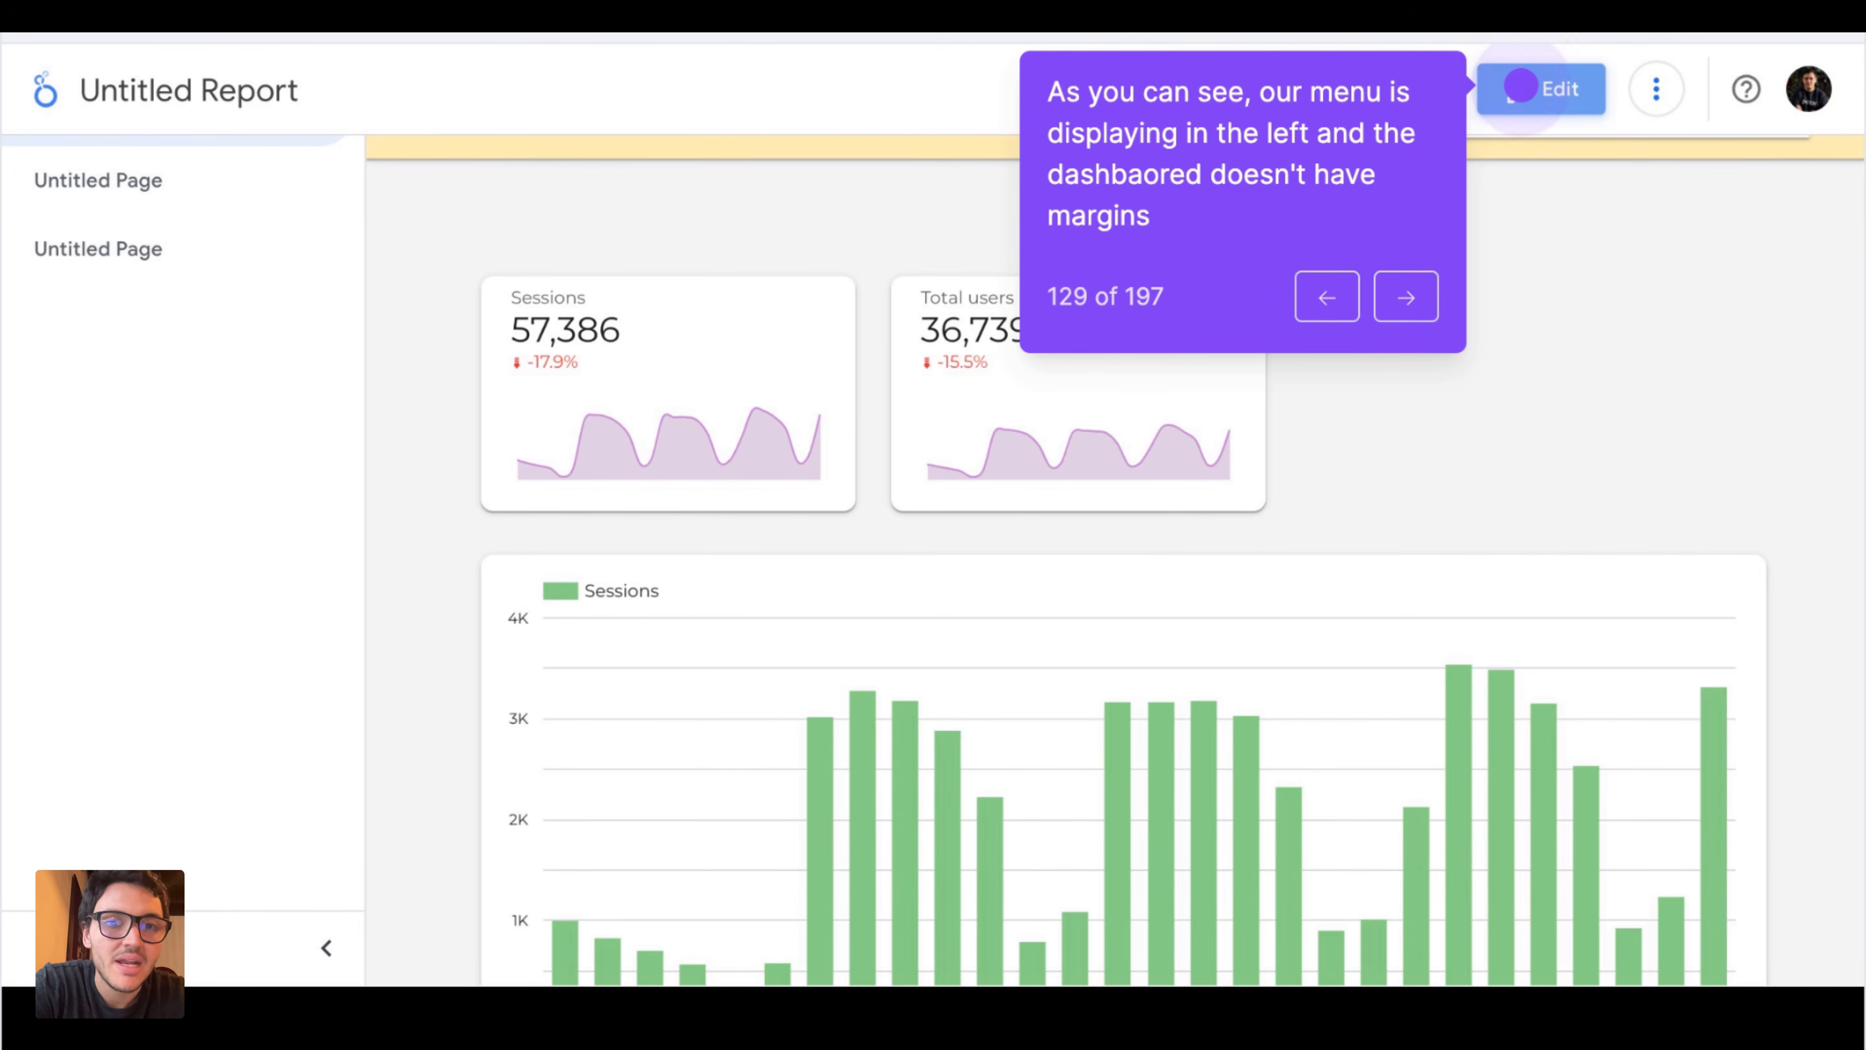
click(1521, 86)
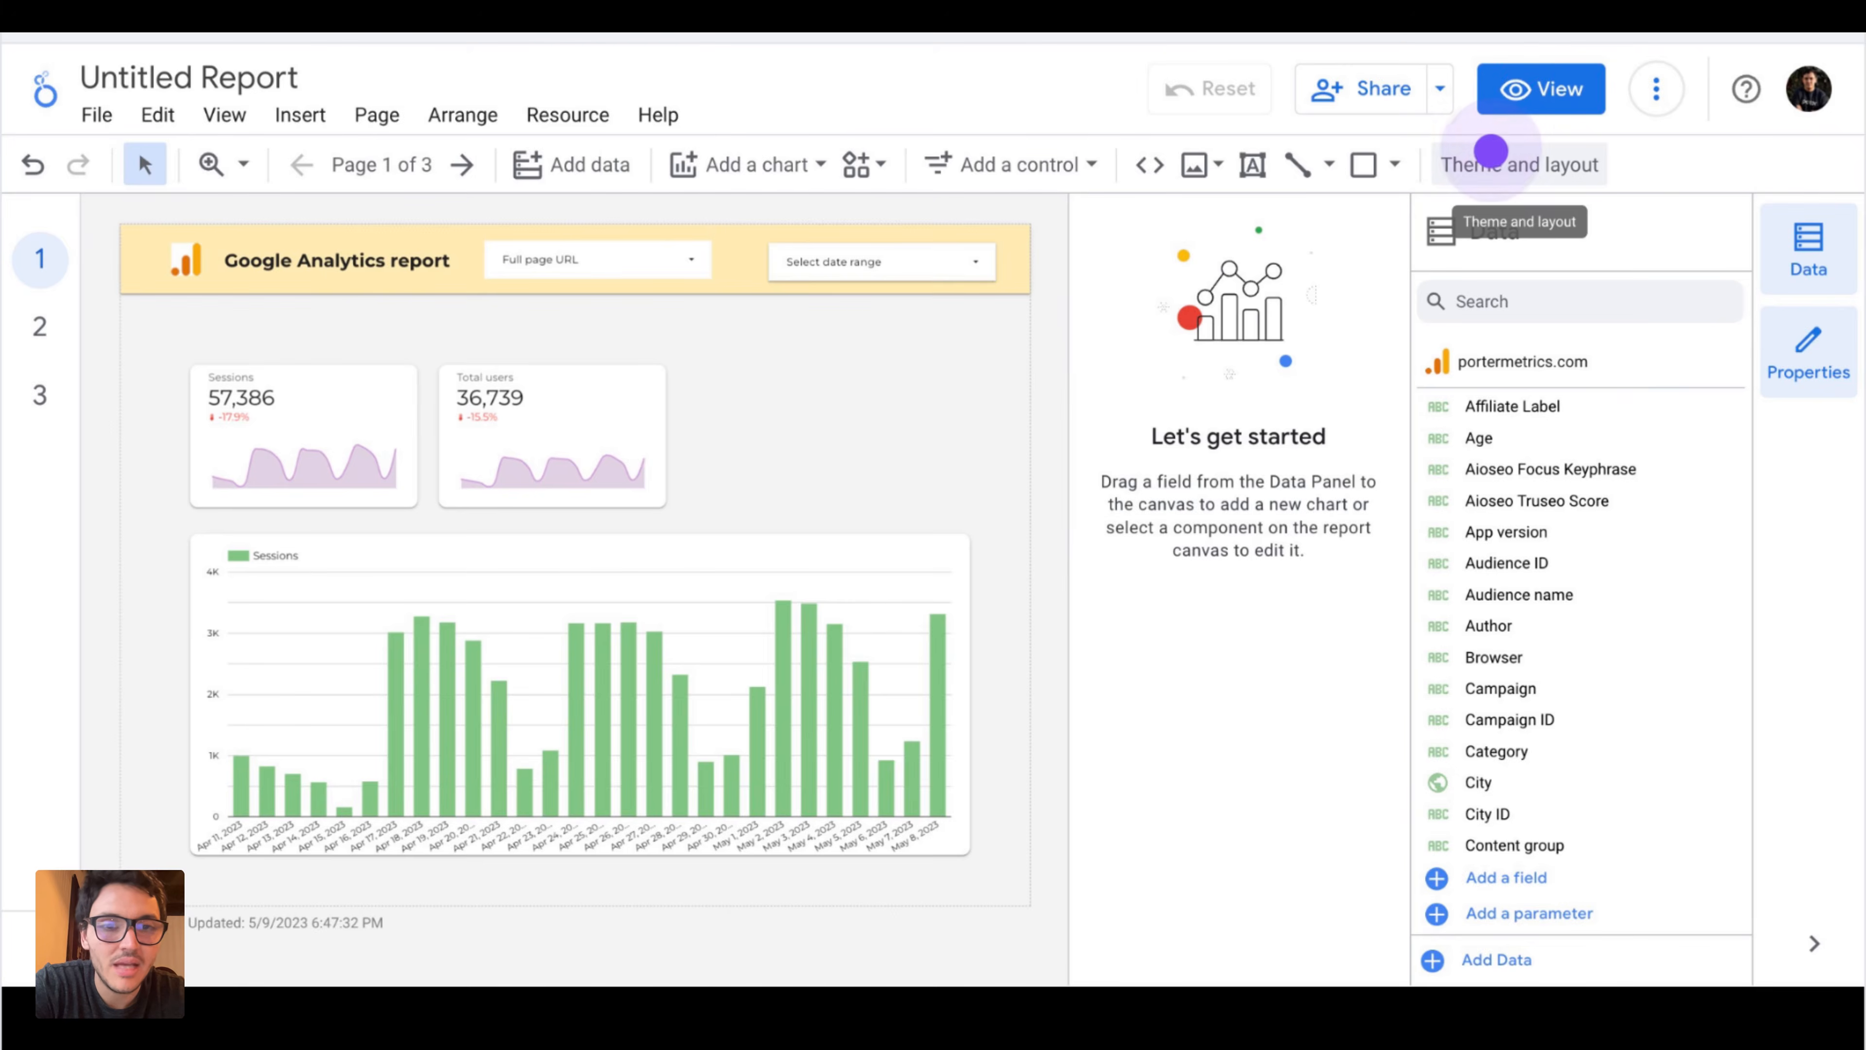
- Change the canvas size to Custom with a taller page and preview the report
click(1489, 153)
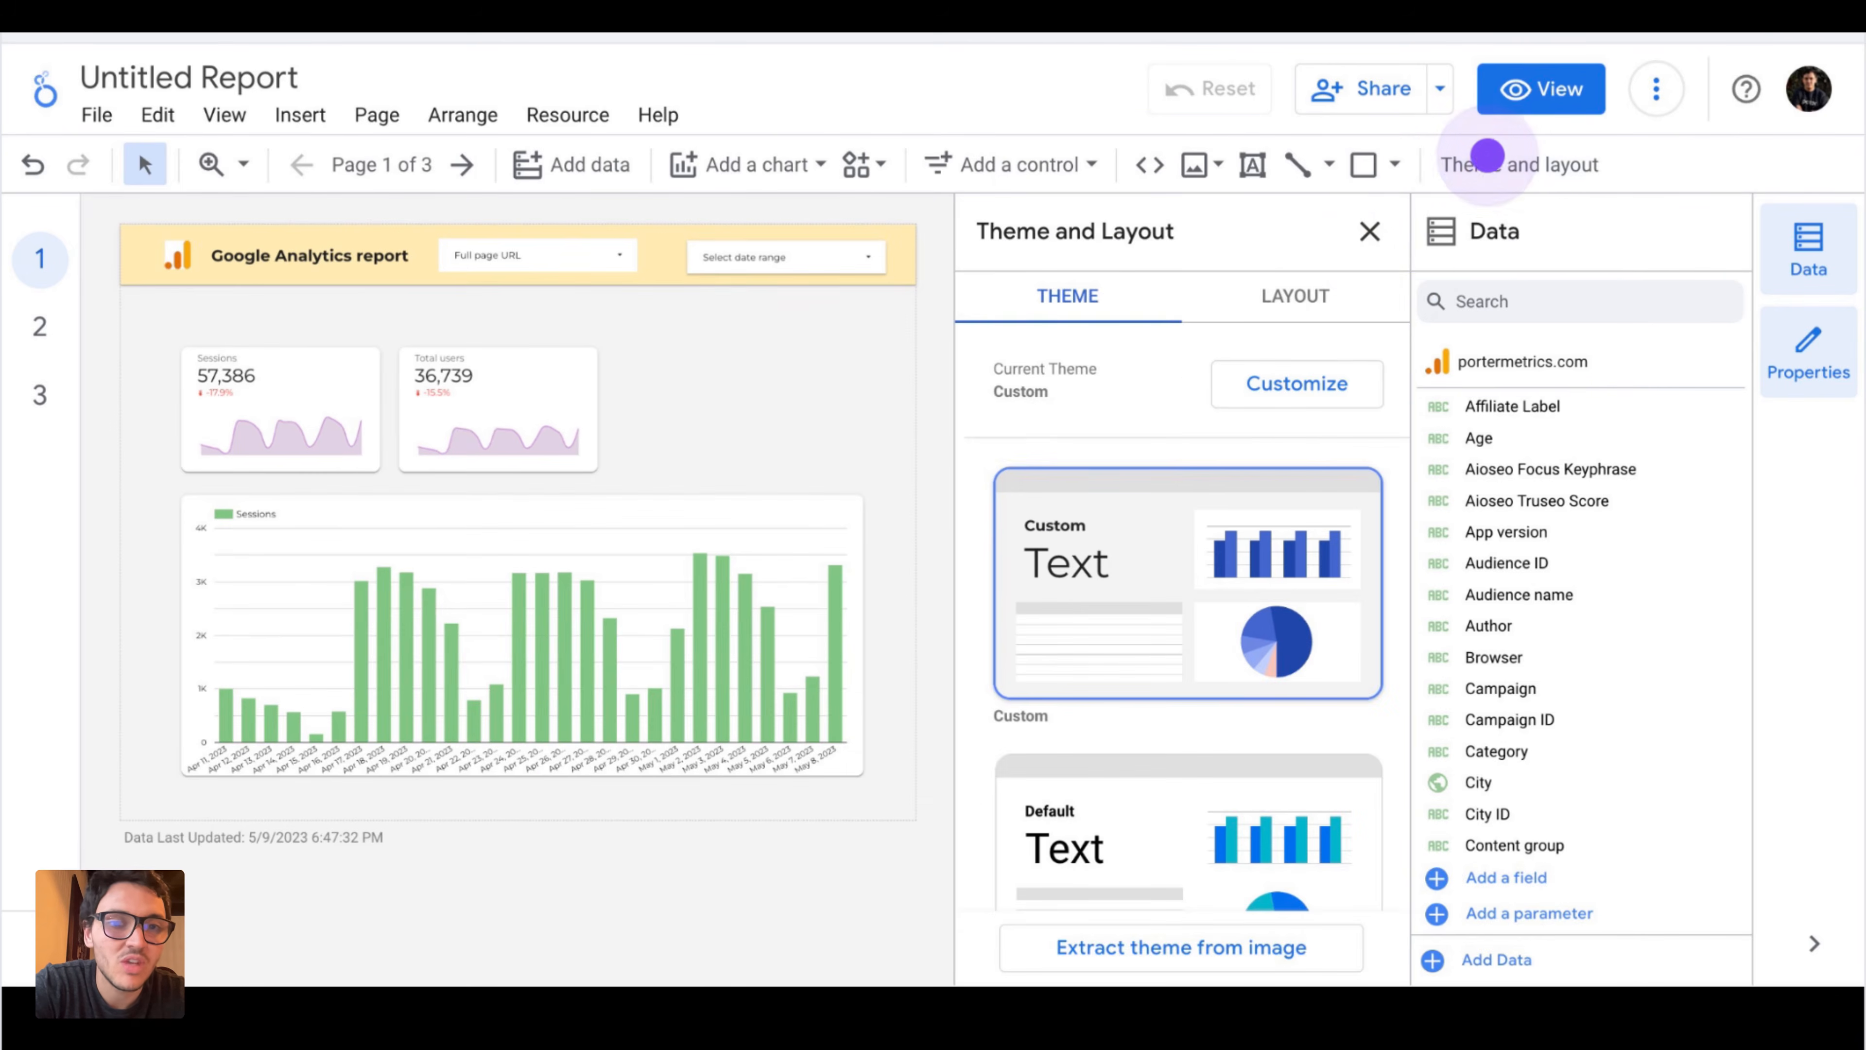
click(1299, 299)
click(1041, 540)
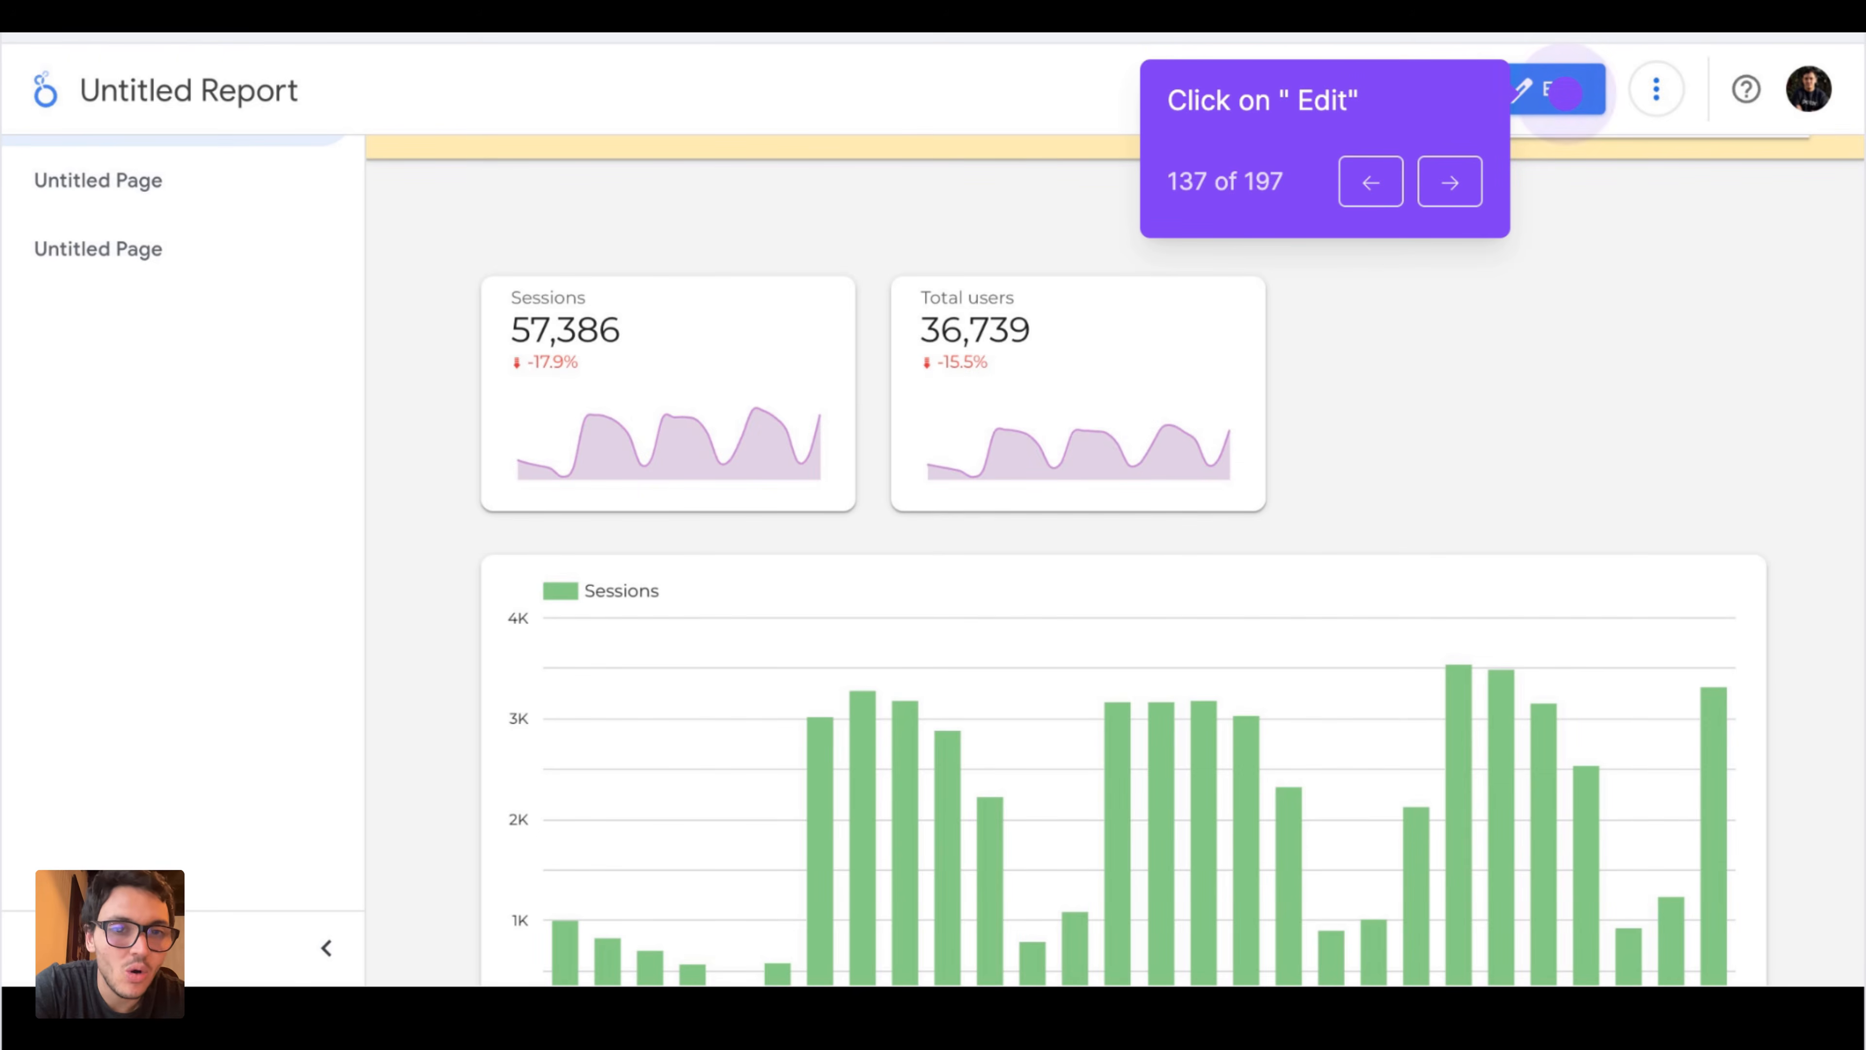
key(Right)
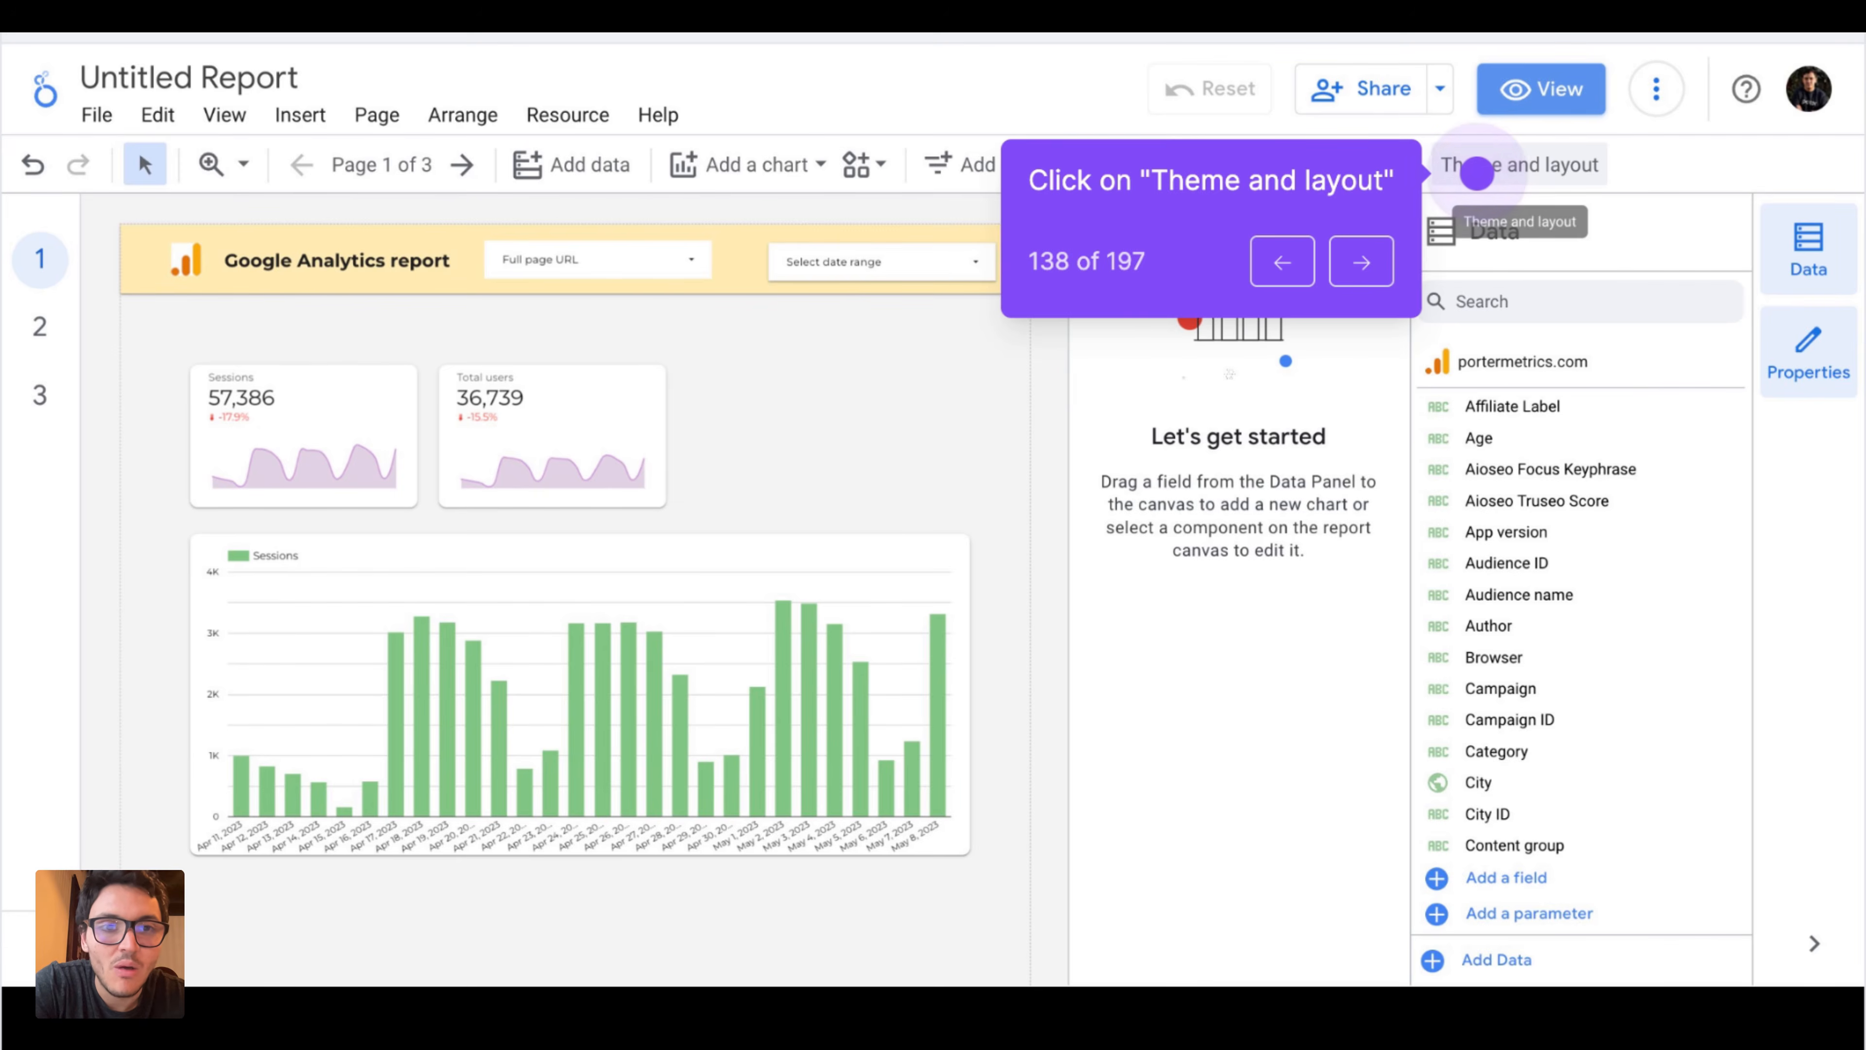
- Change the page navigation type to Tab and preview how the report's pages are displayed
key(Right)
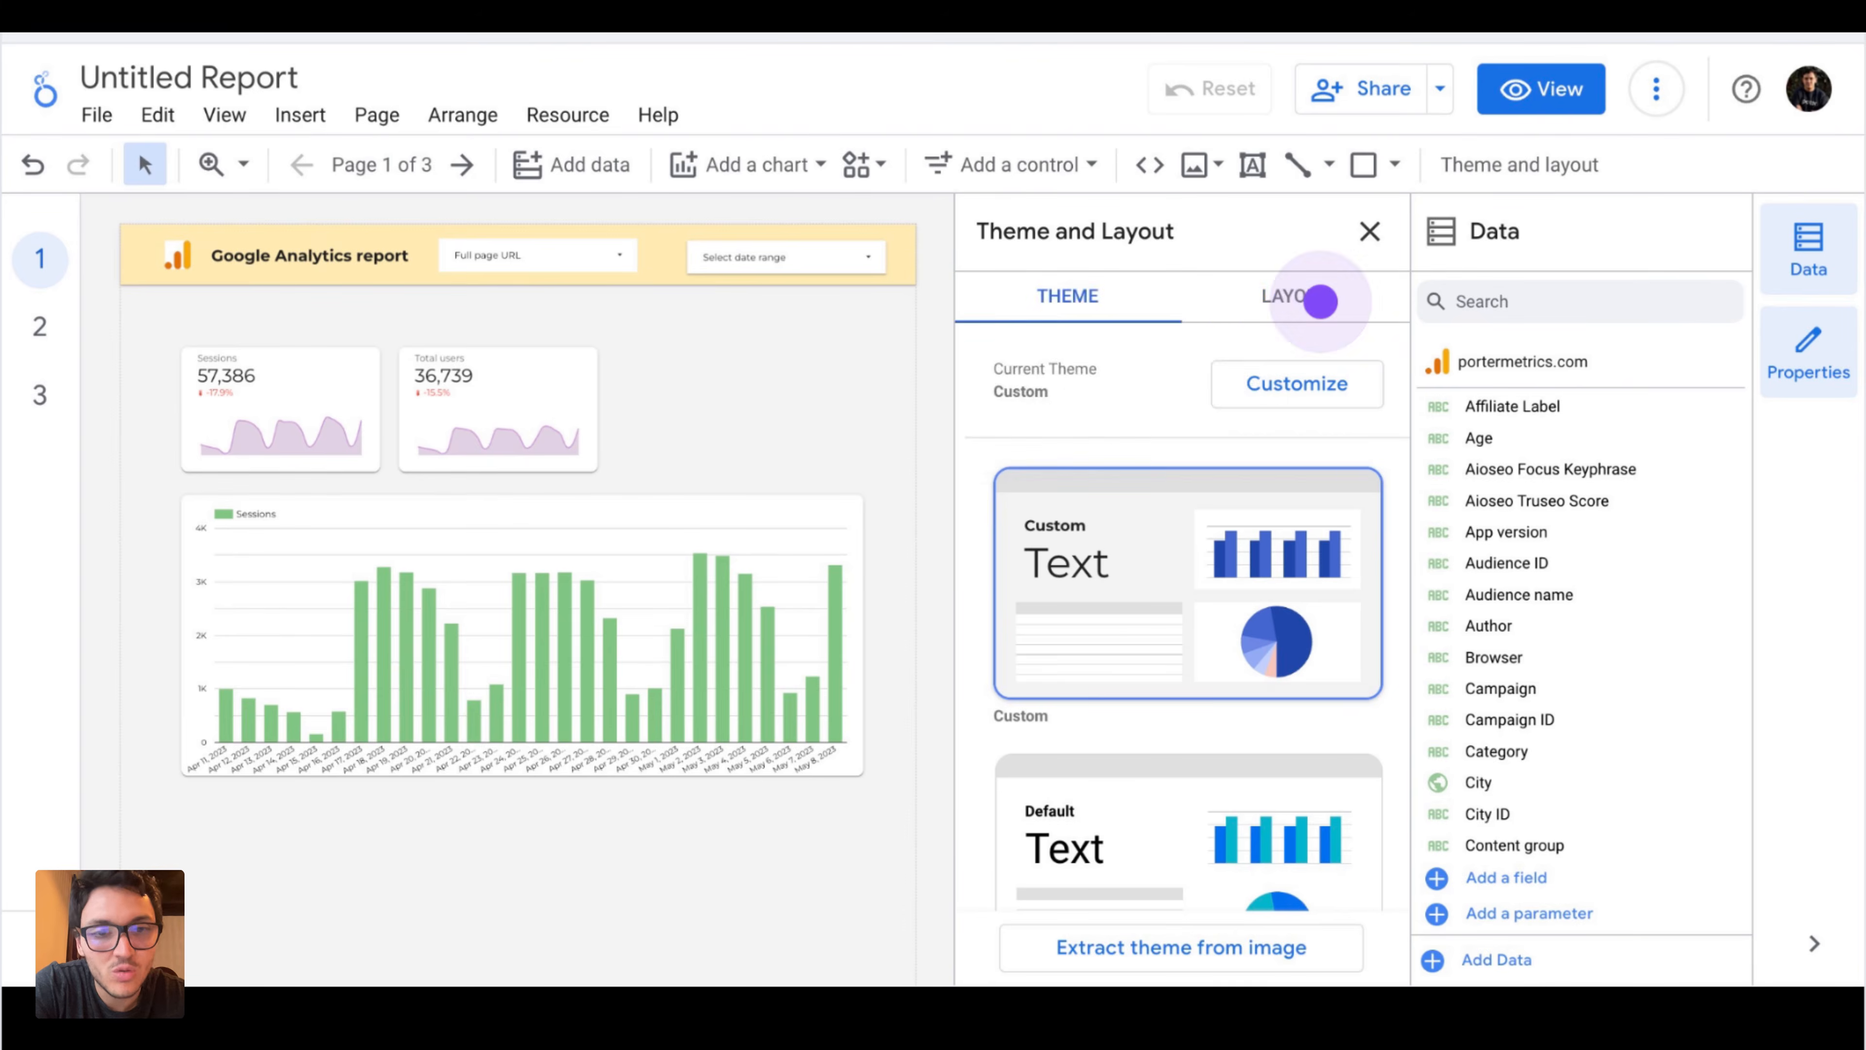
key(Right)
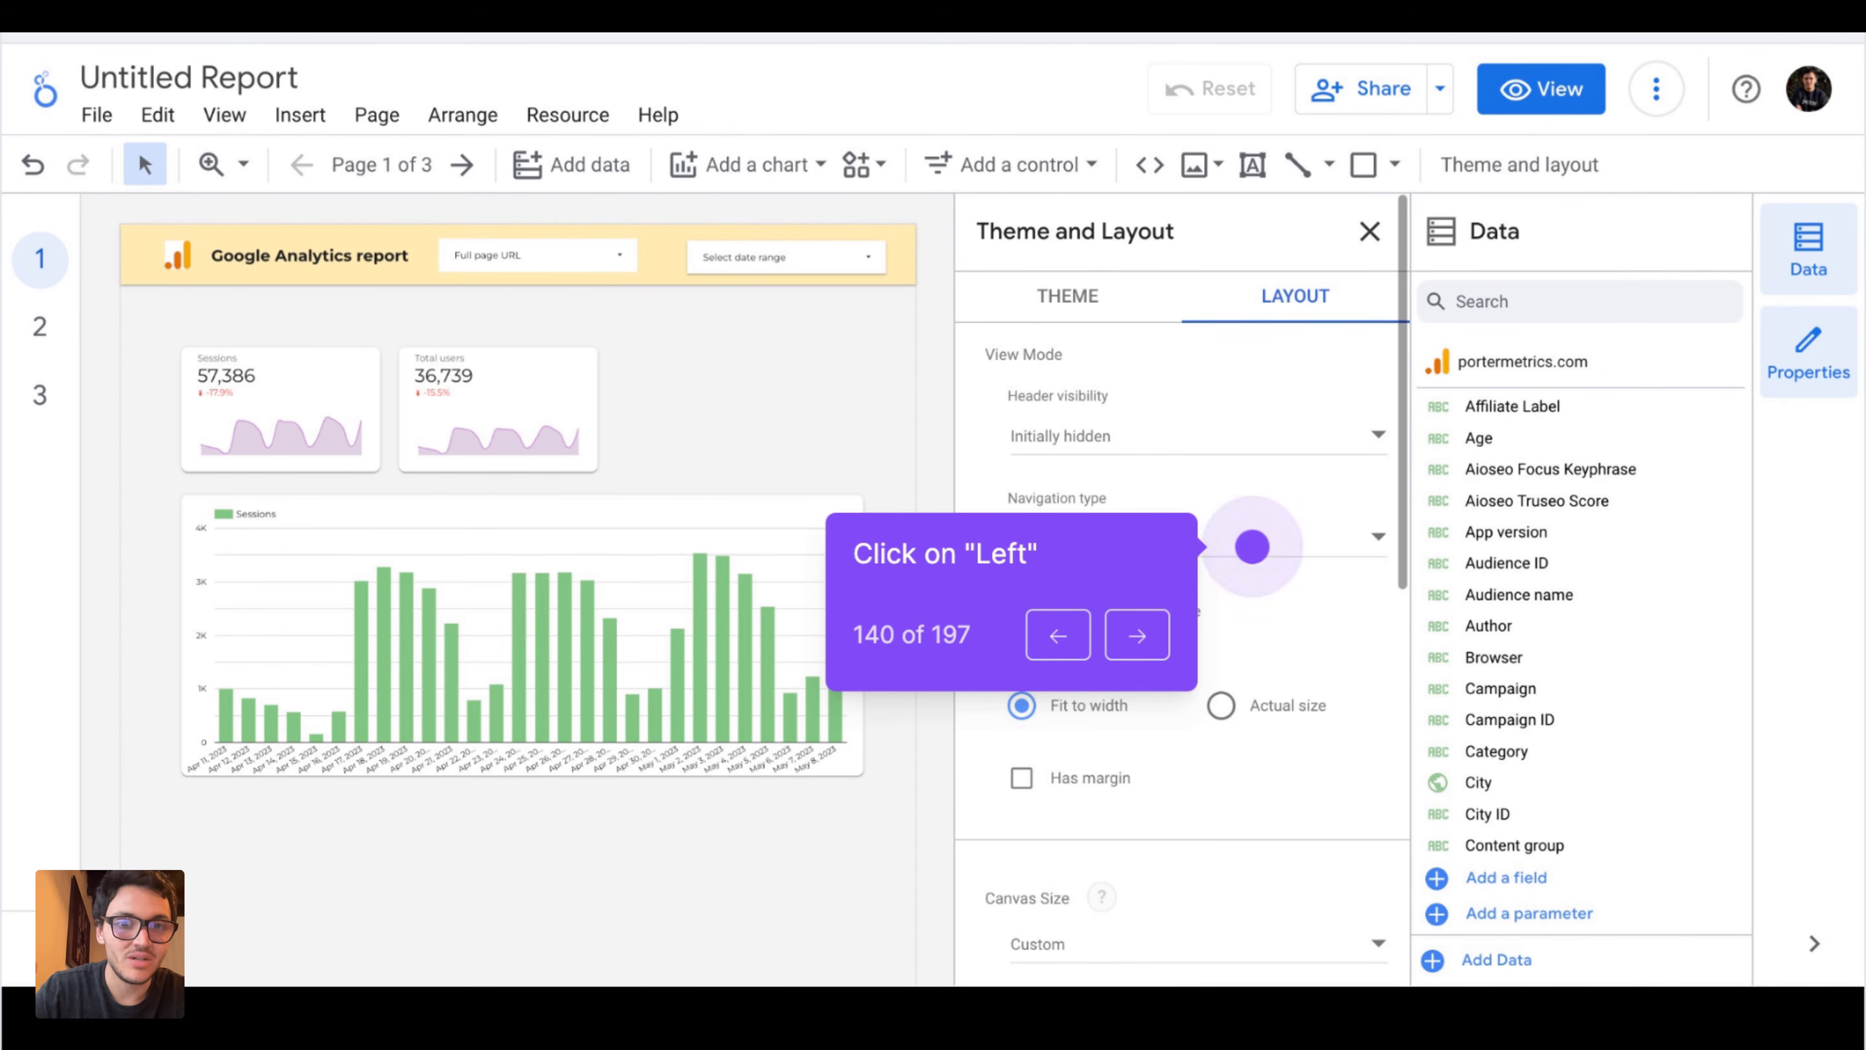
key(Right)
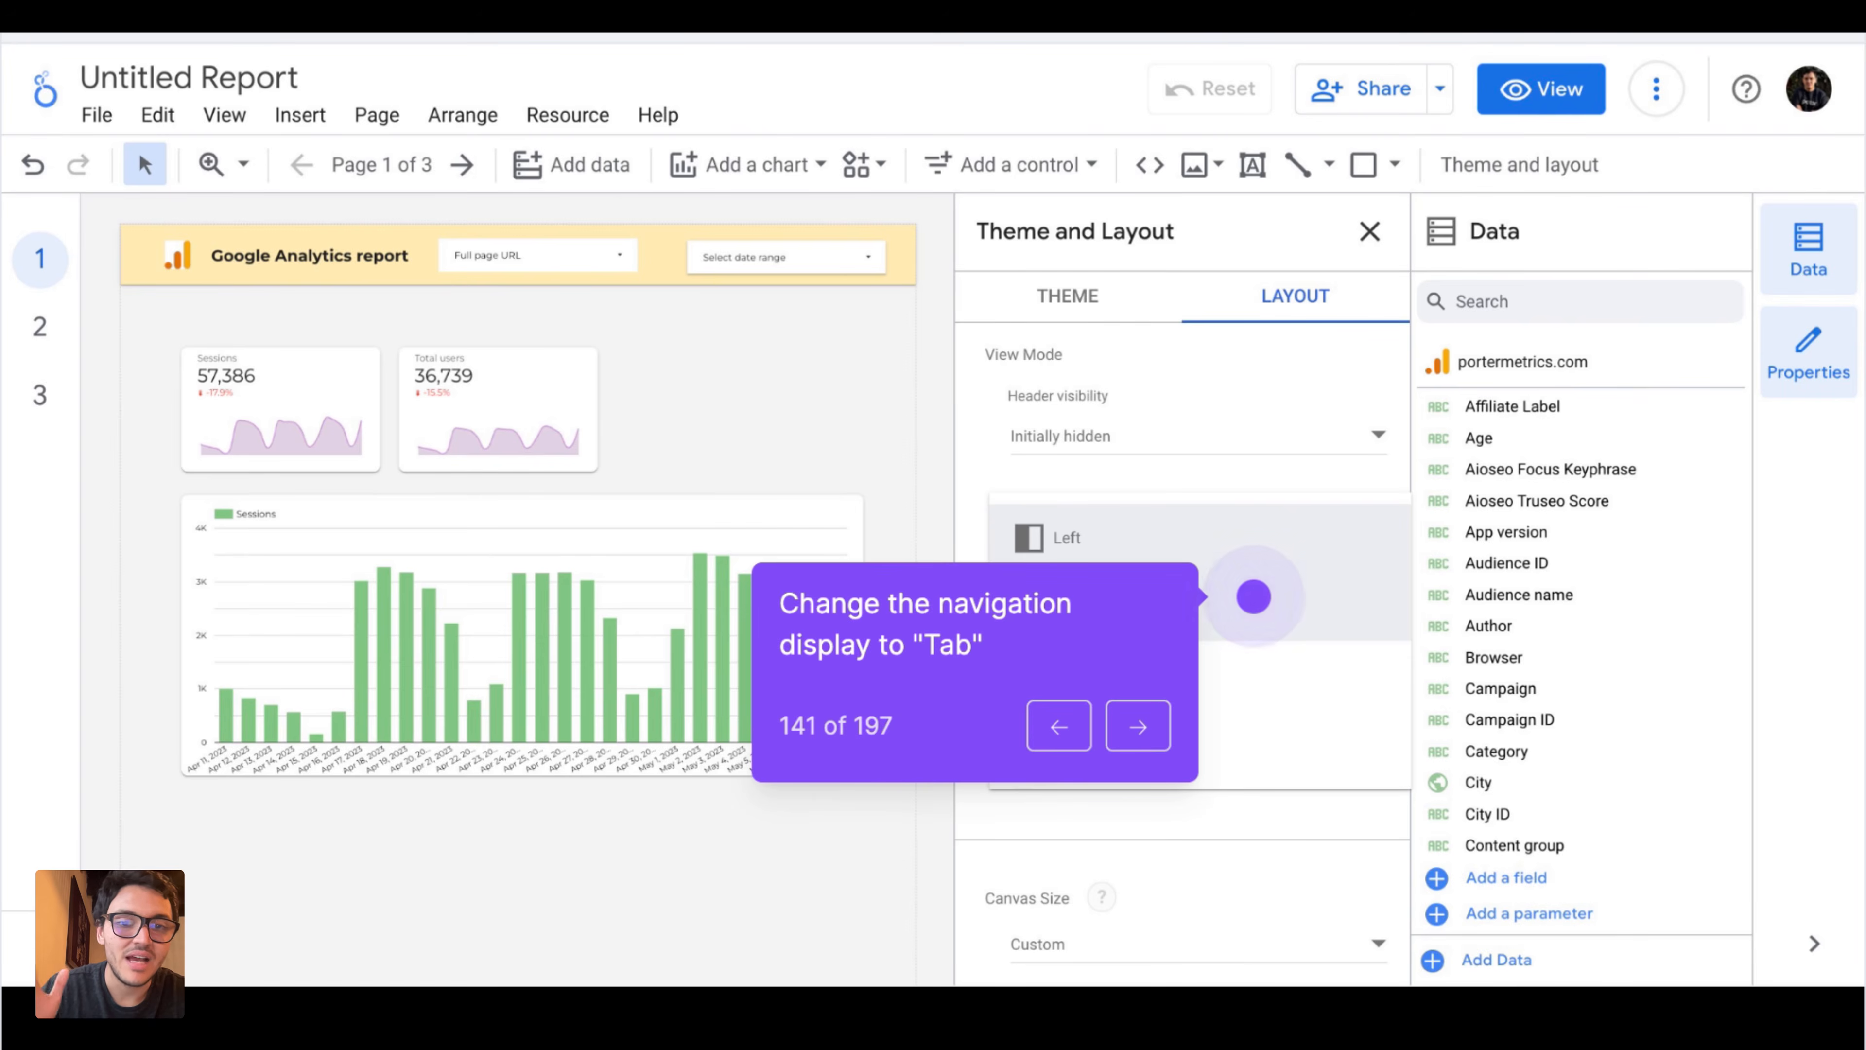
key(Right)
key(Right)
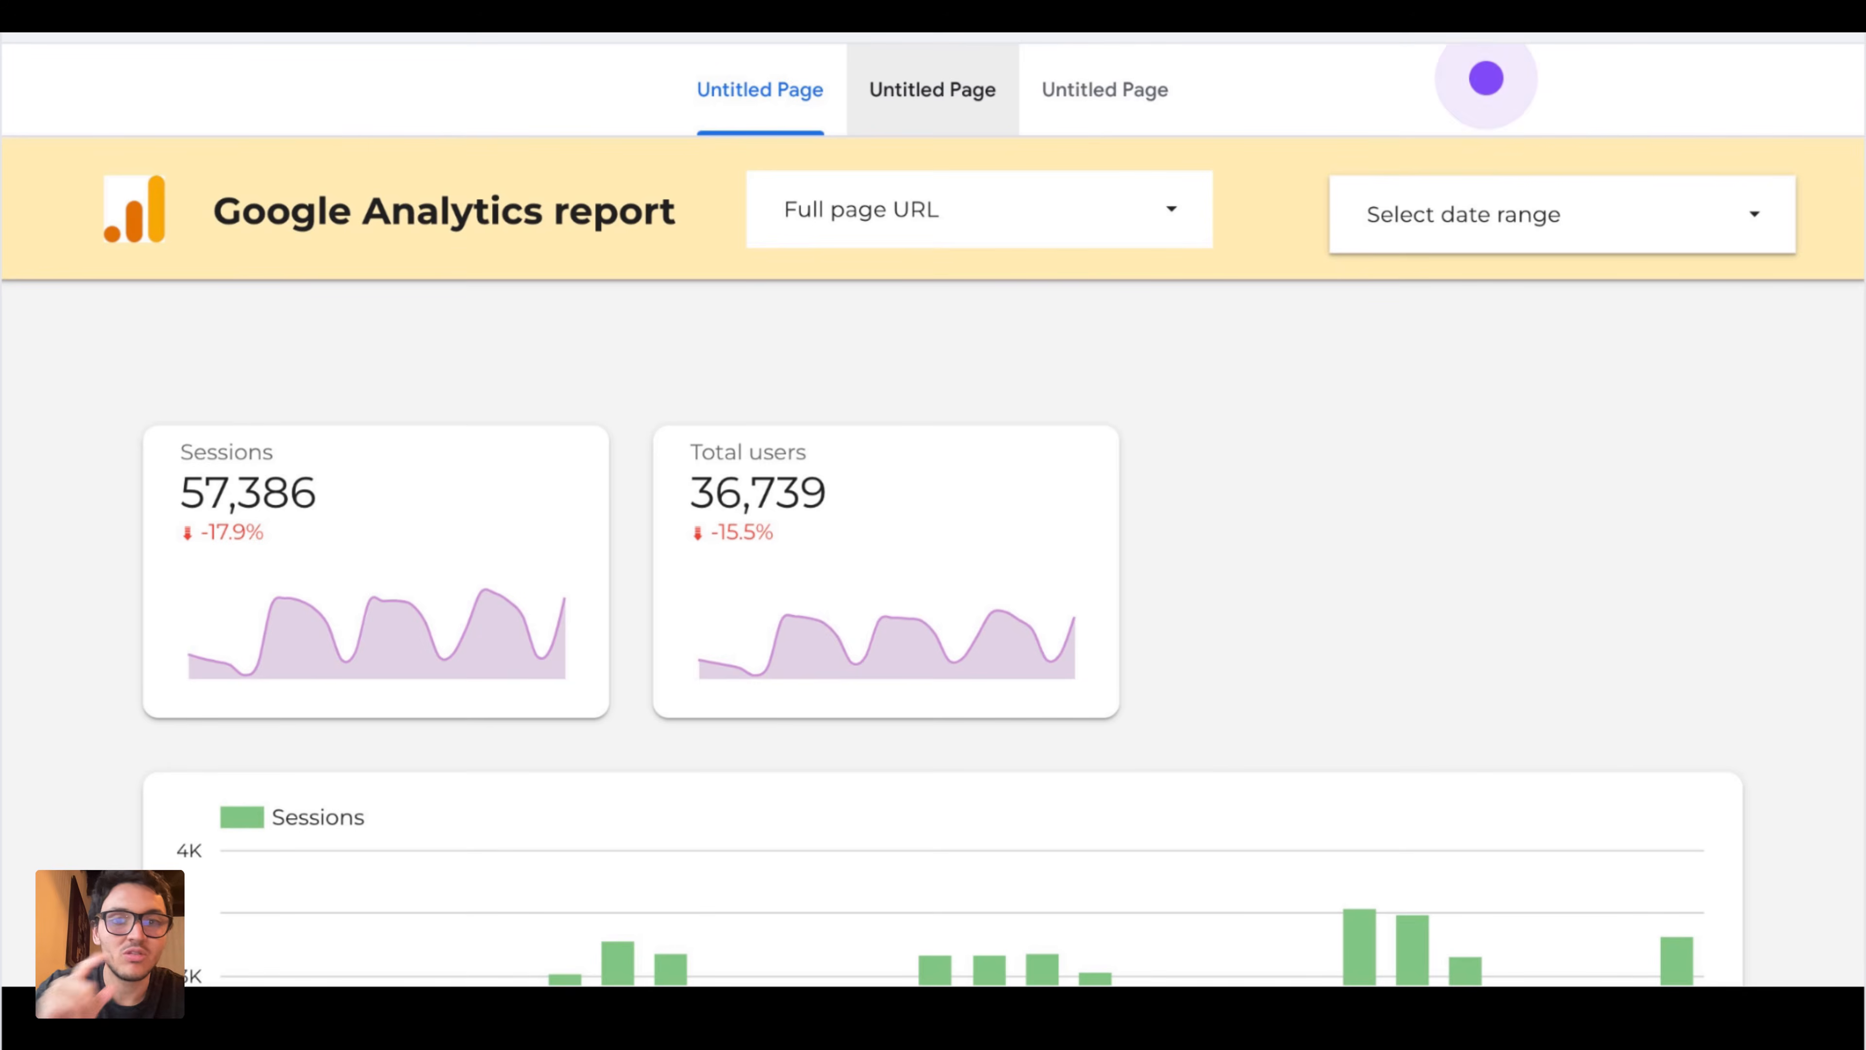
key(Right)
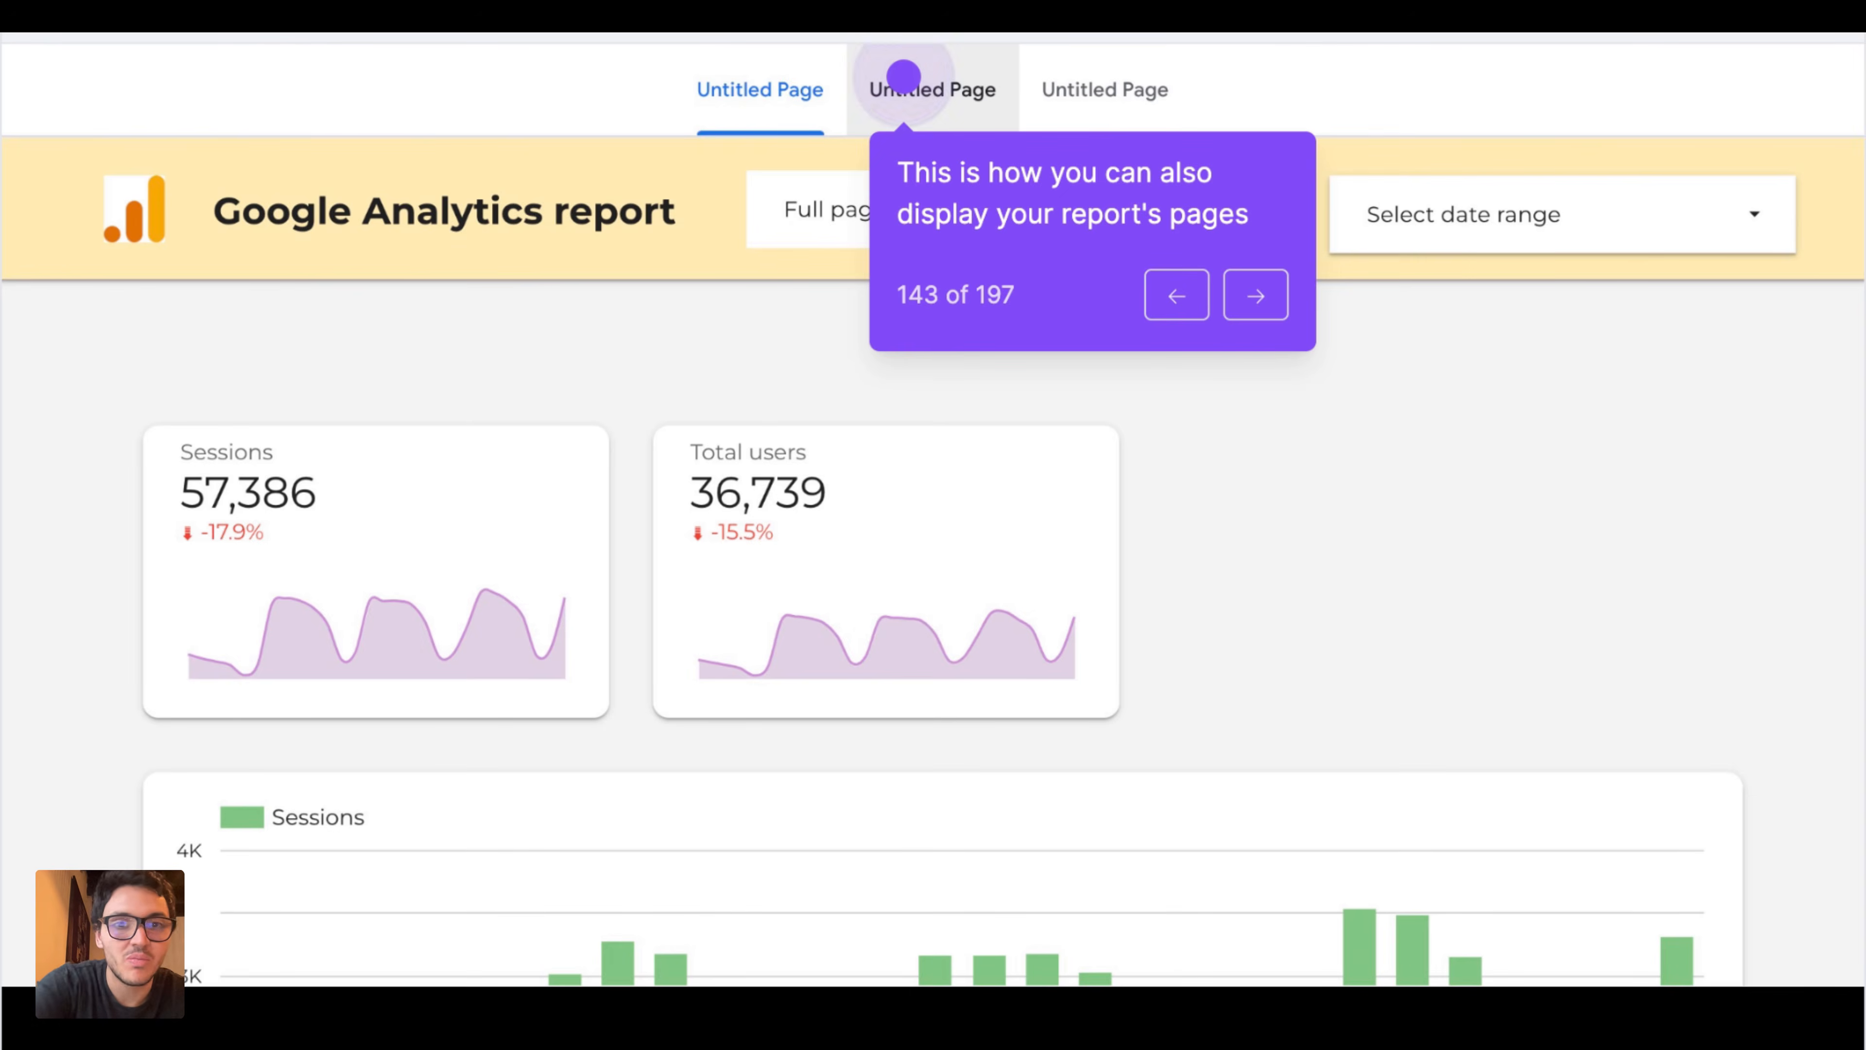
key(Right)
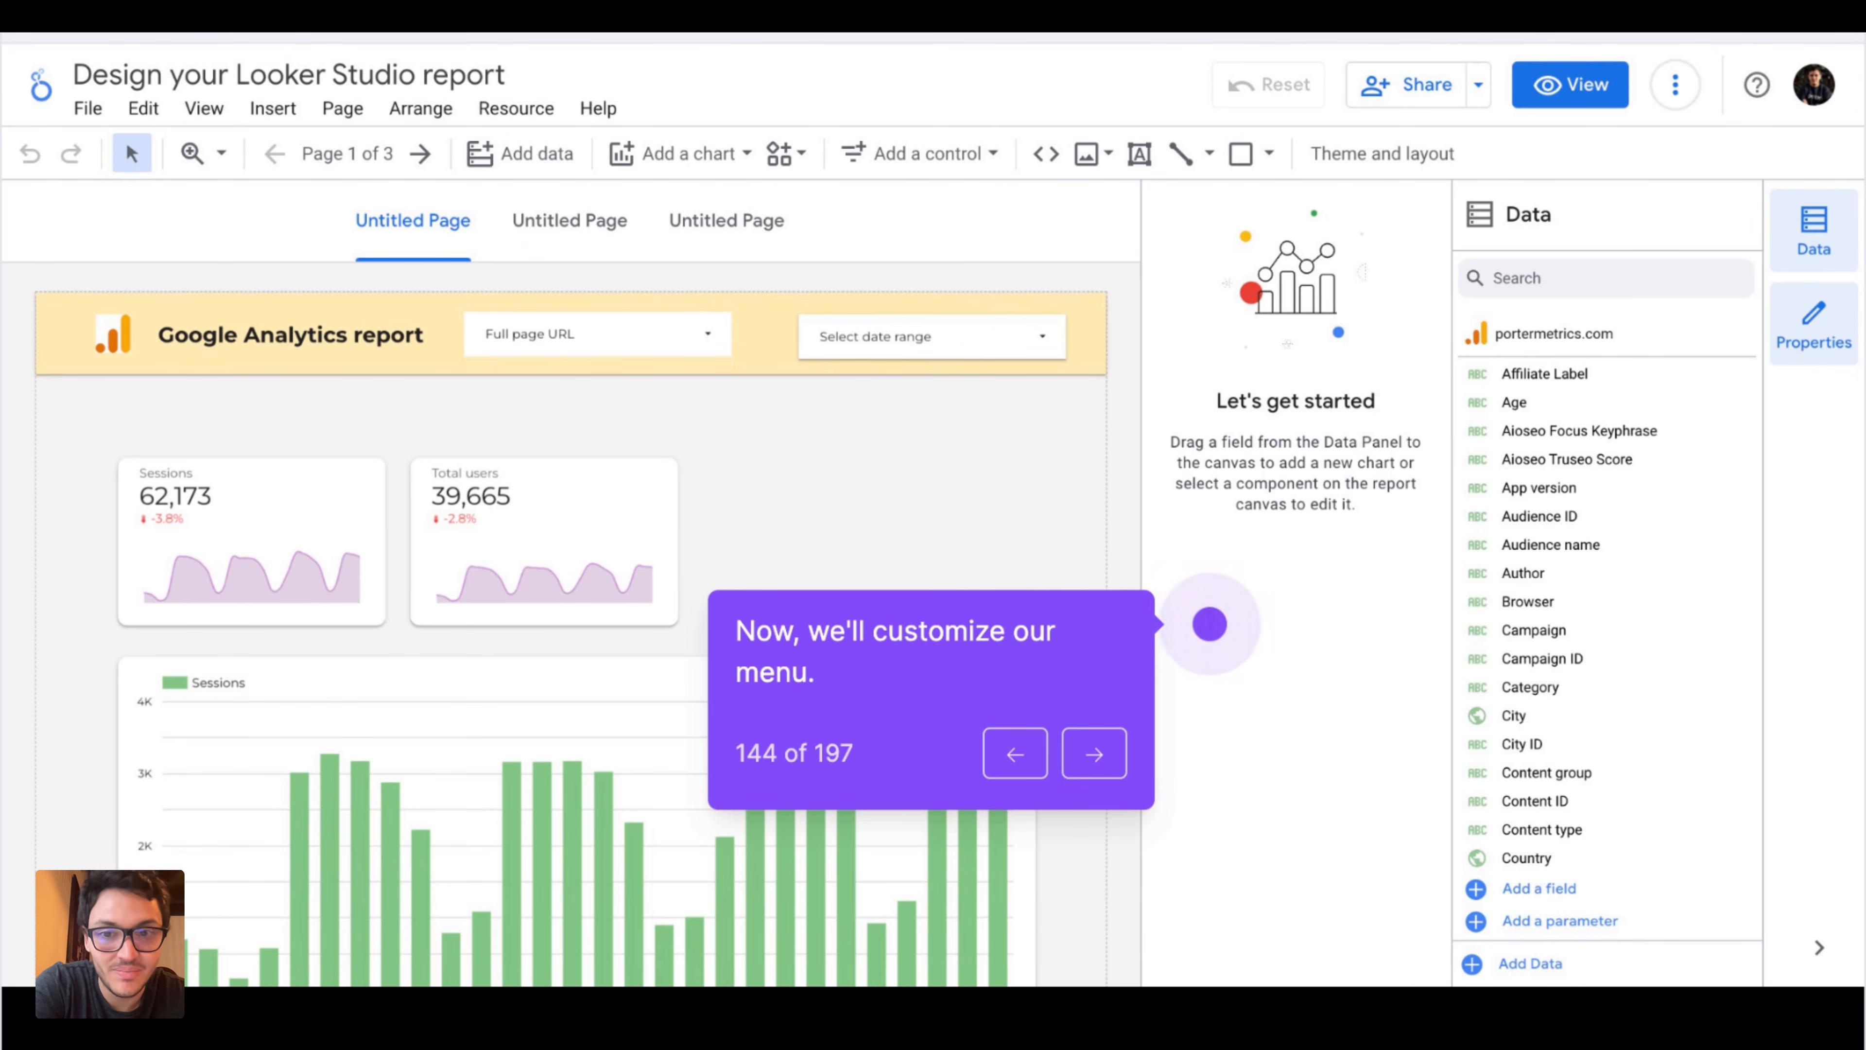
- Rename the three untitled report pages as Overview, GA4 and Social media
key(Right)
key(Right)
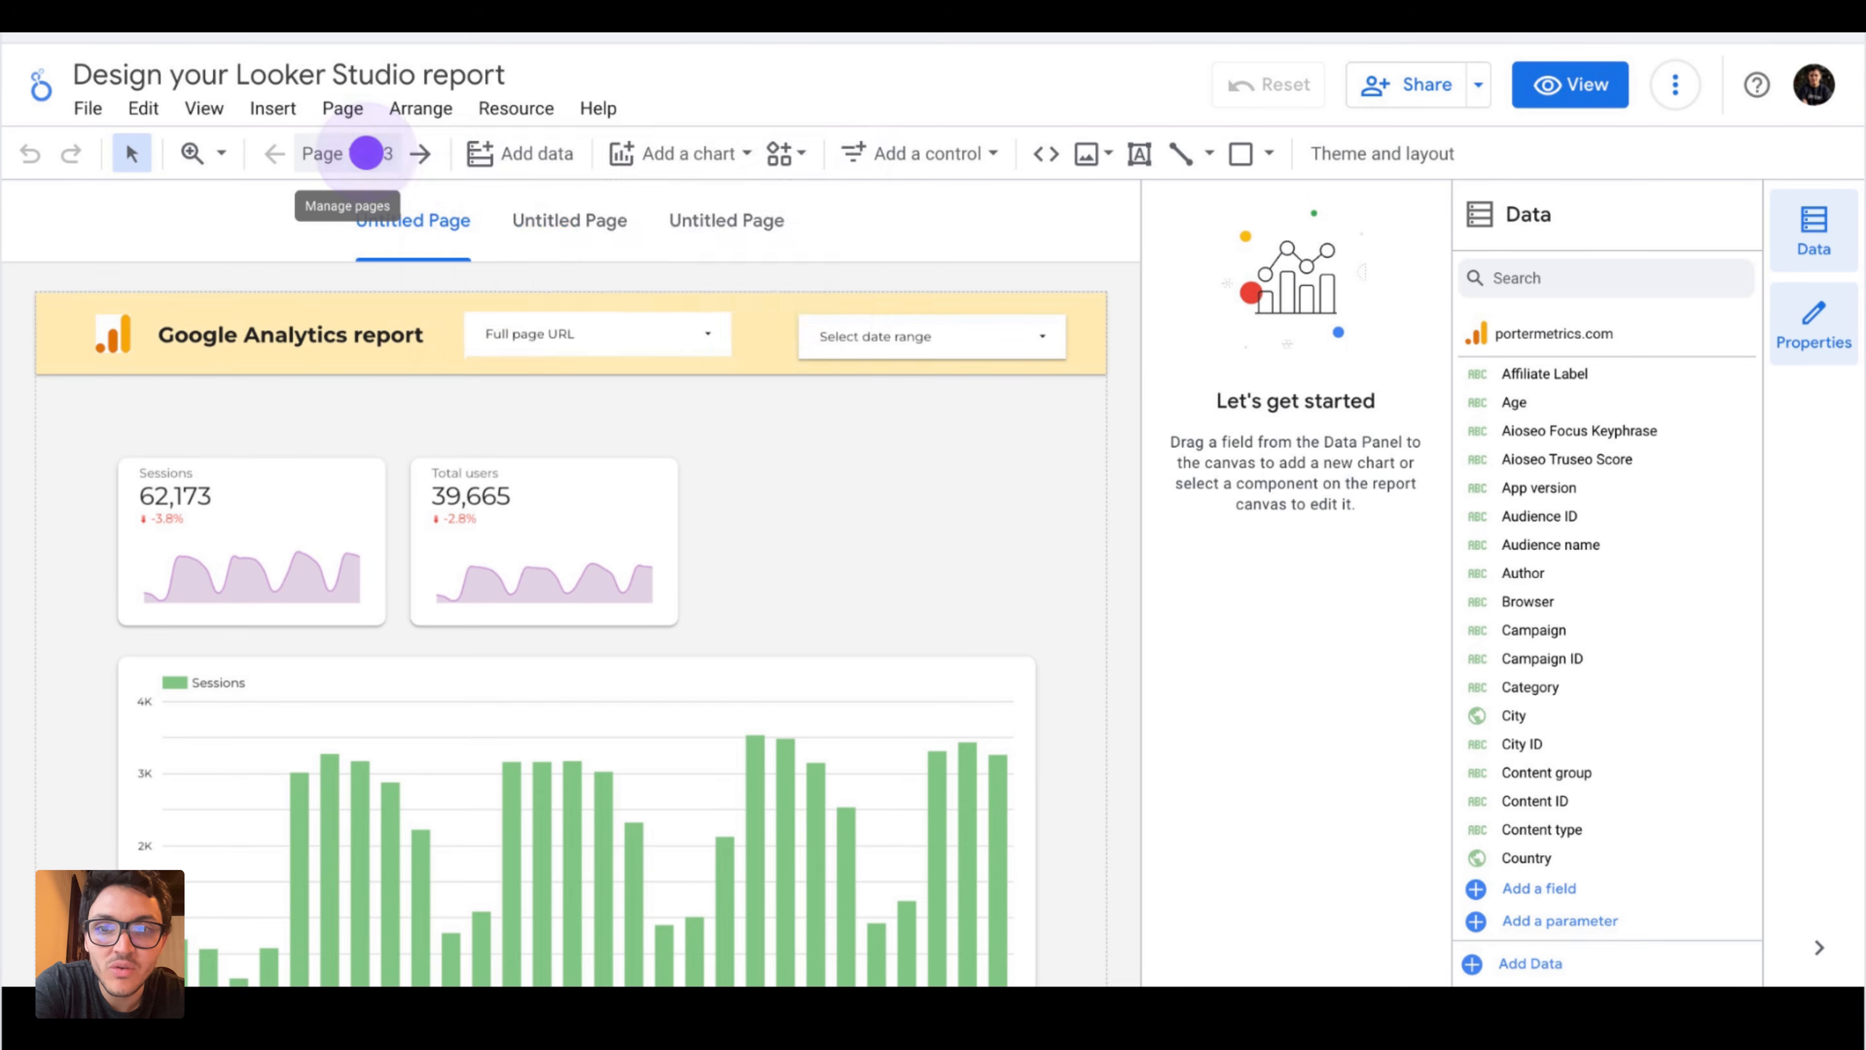
key(Right)
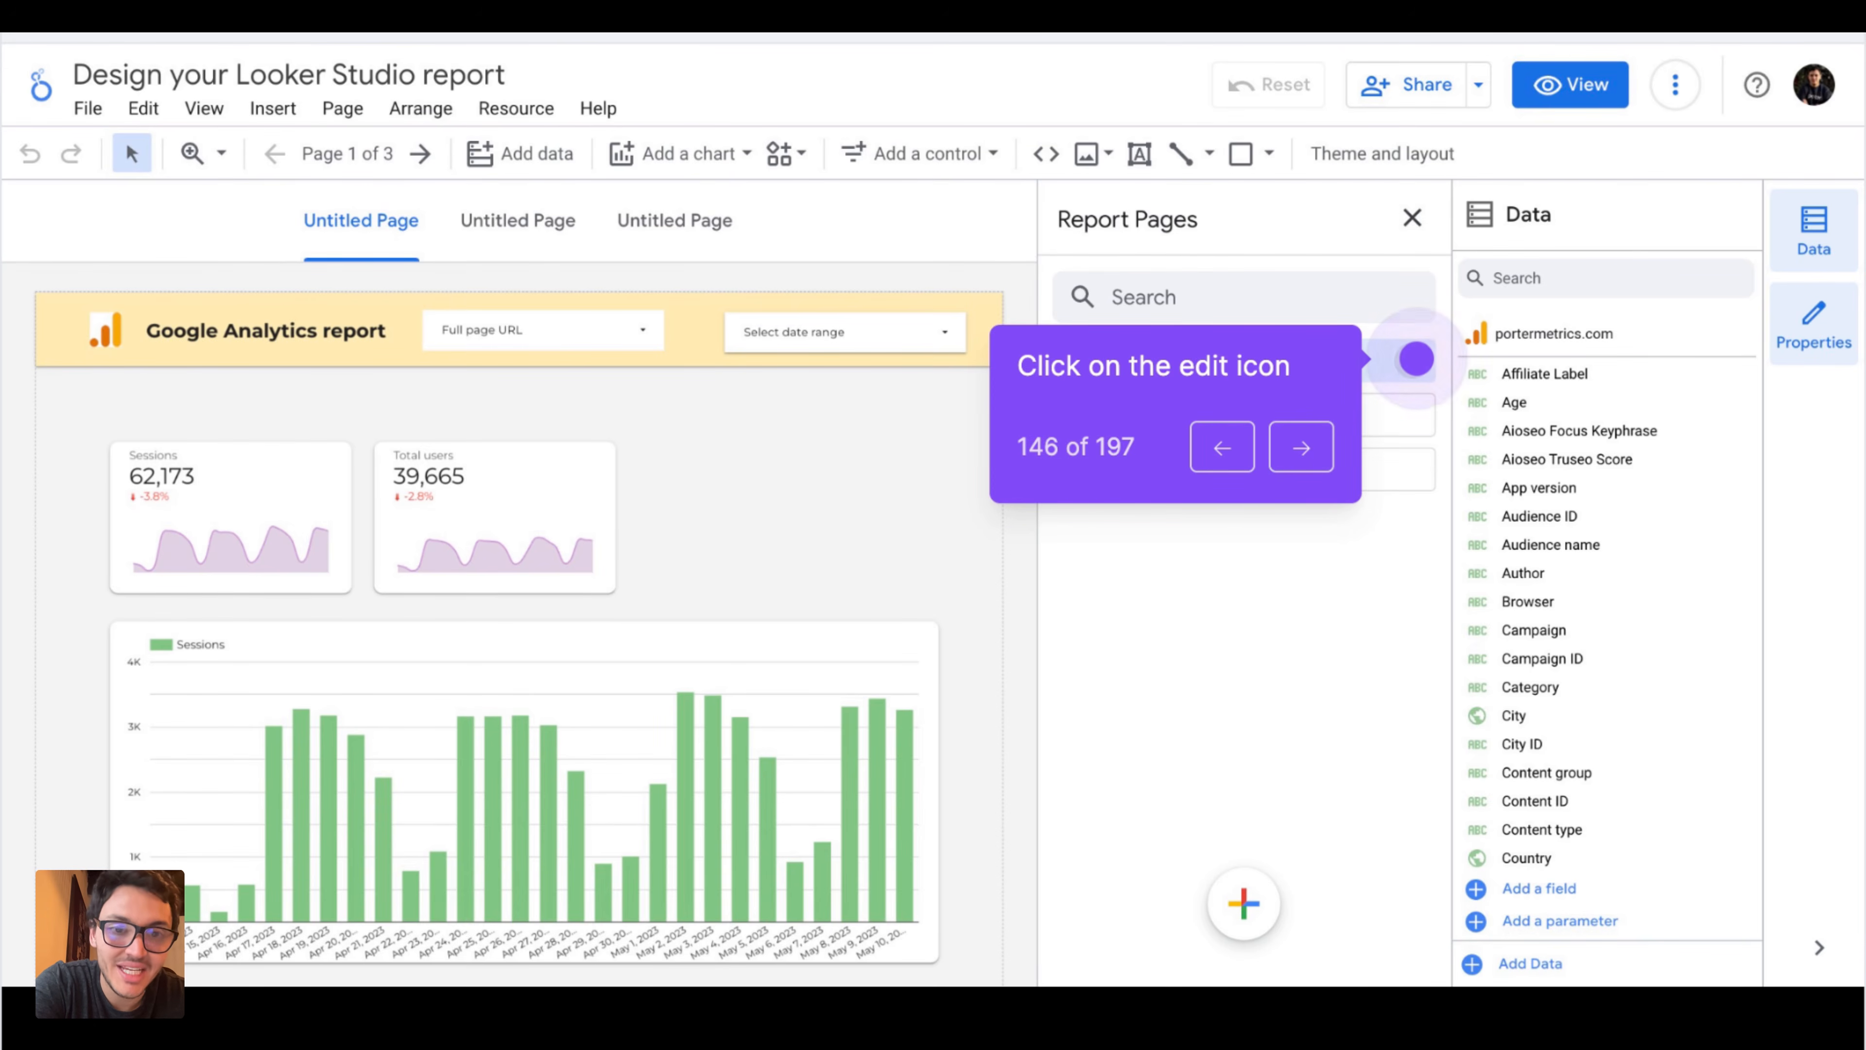
key(Right)
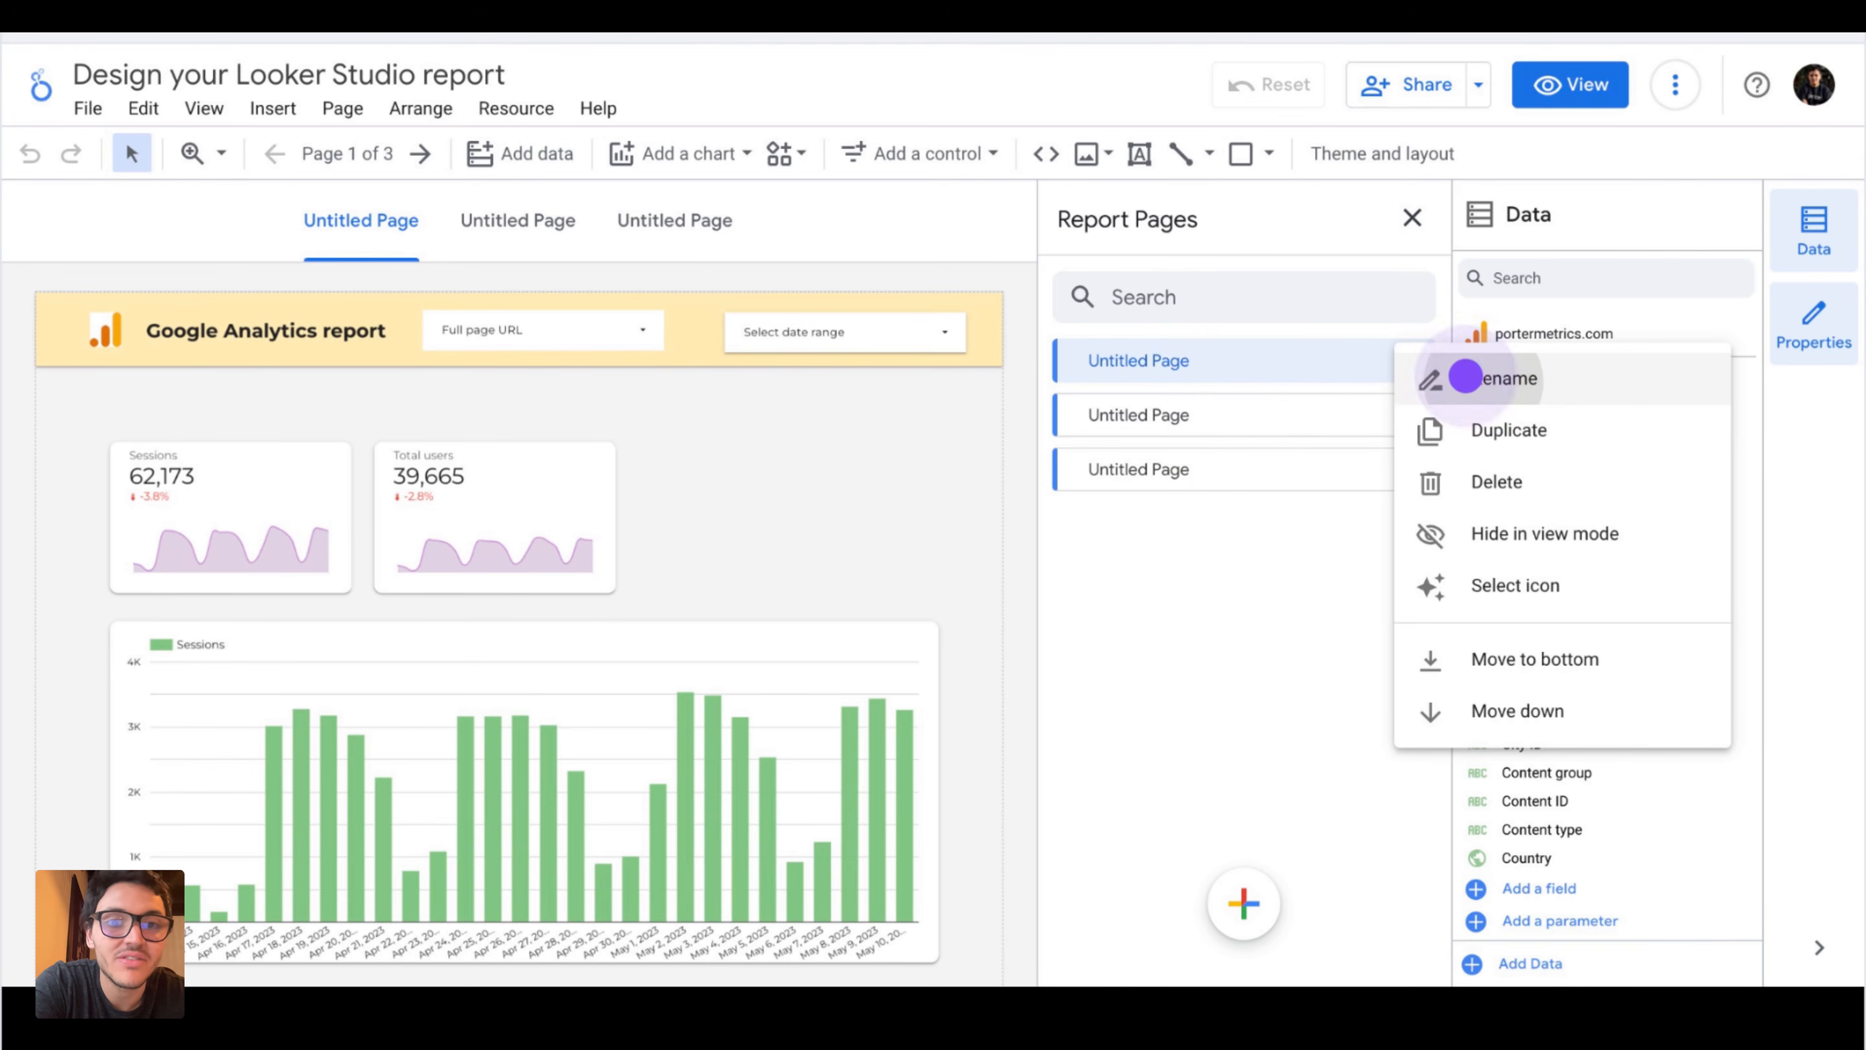
key(Right)
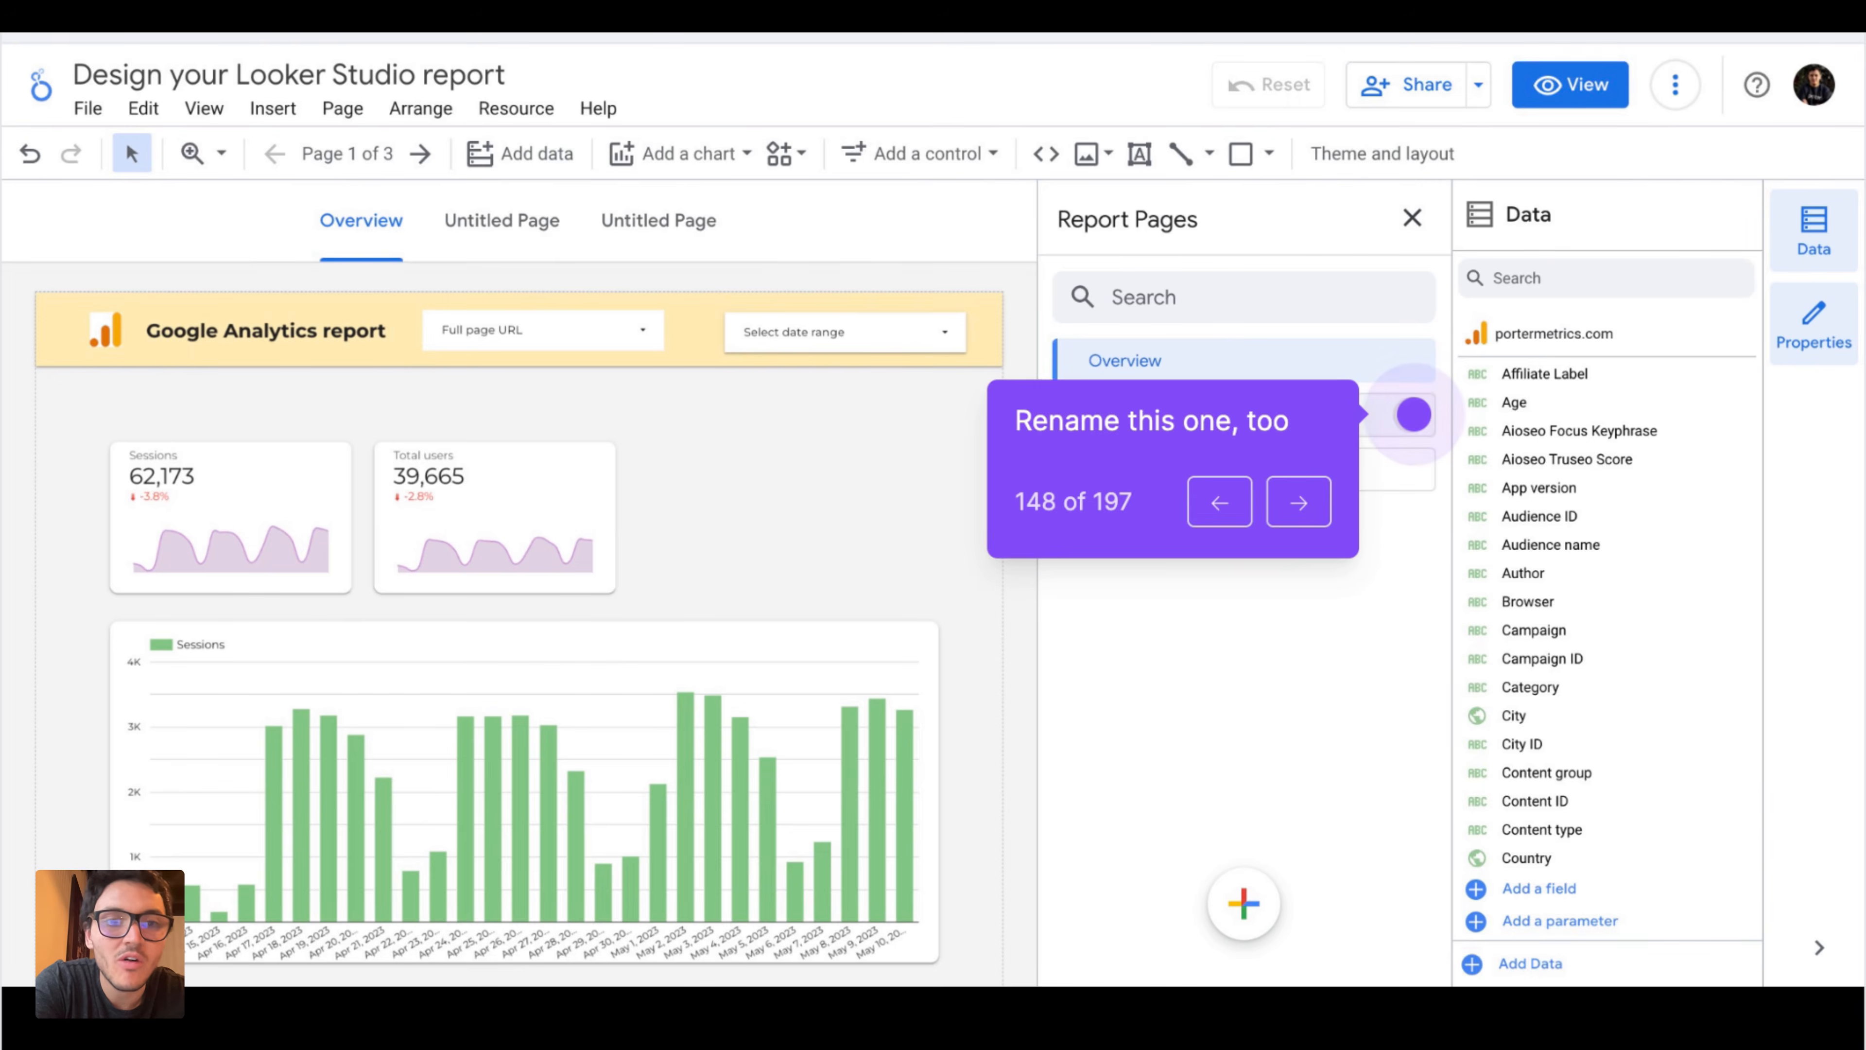
key(Right)
key(Right)
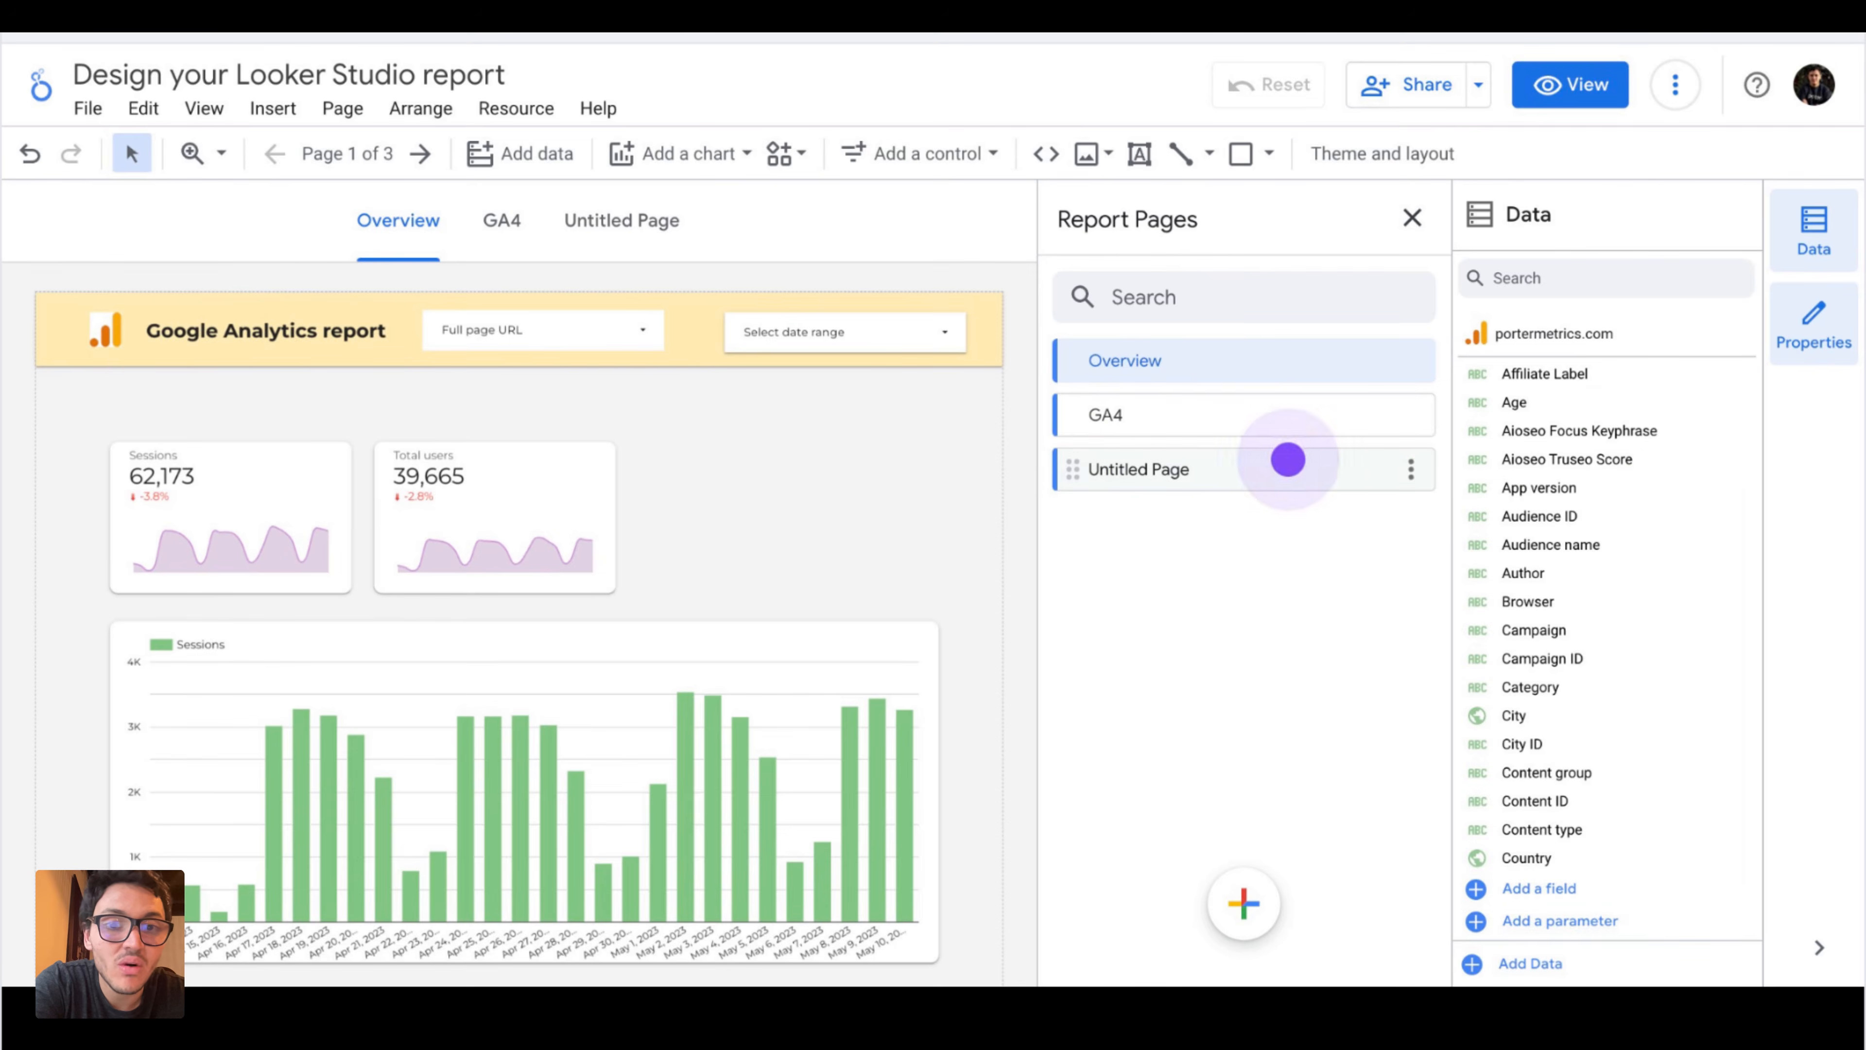
key(Right)
- Add a report section named Social media and rename the third page as Facebook
key(Right)
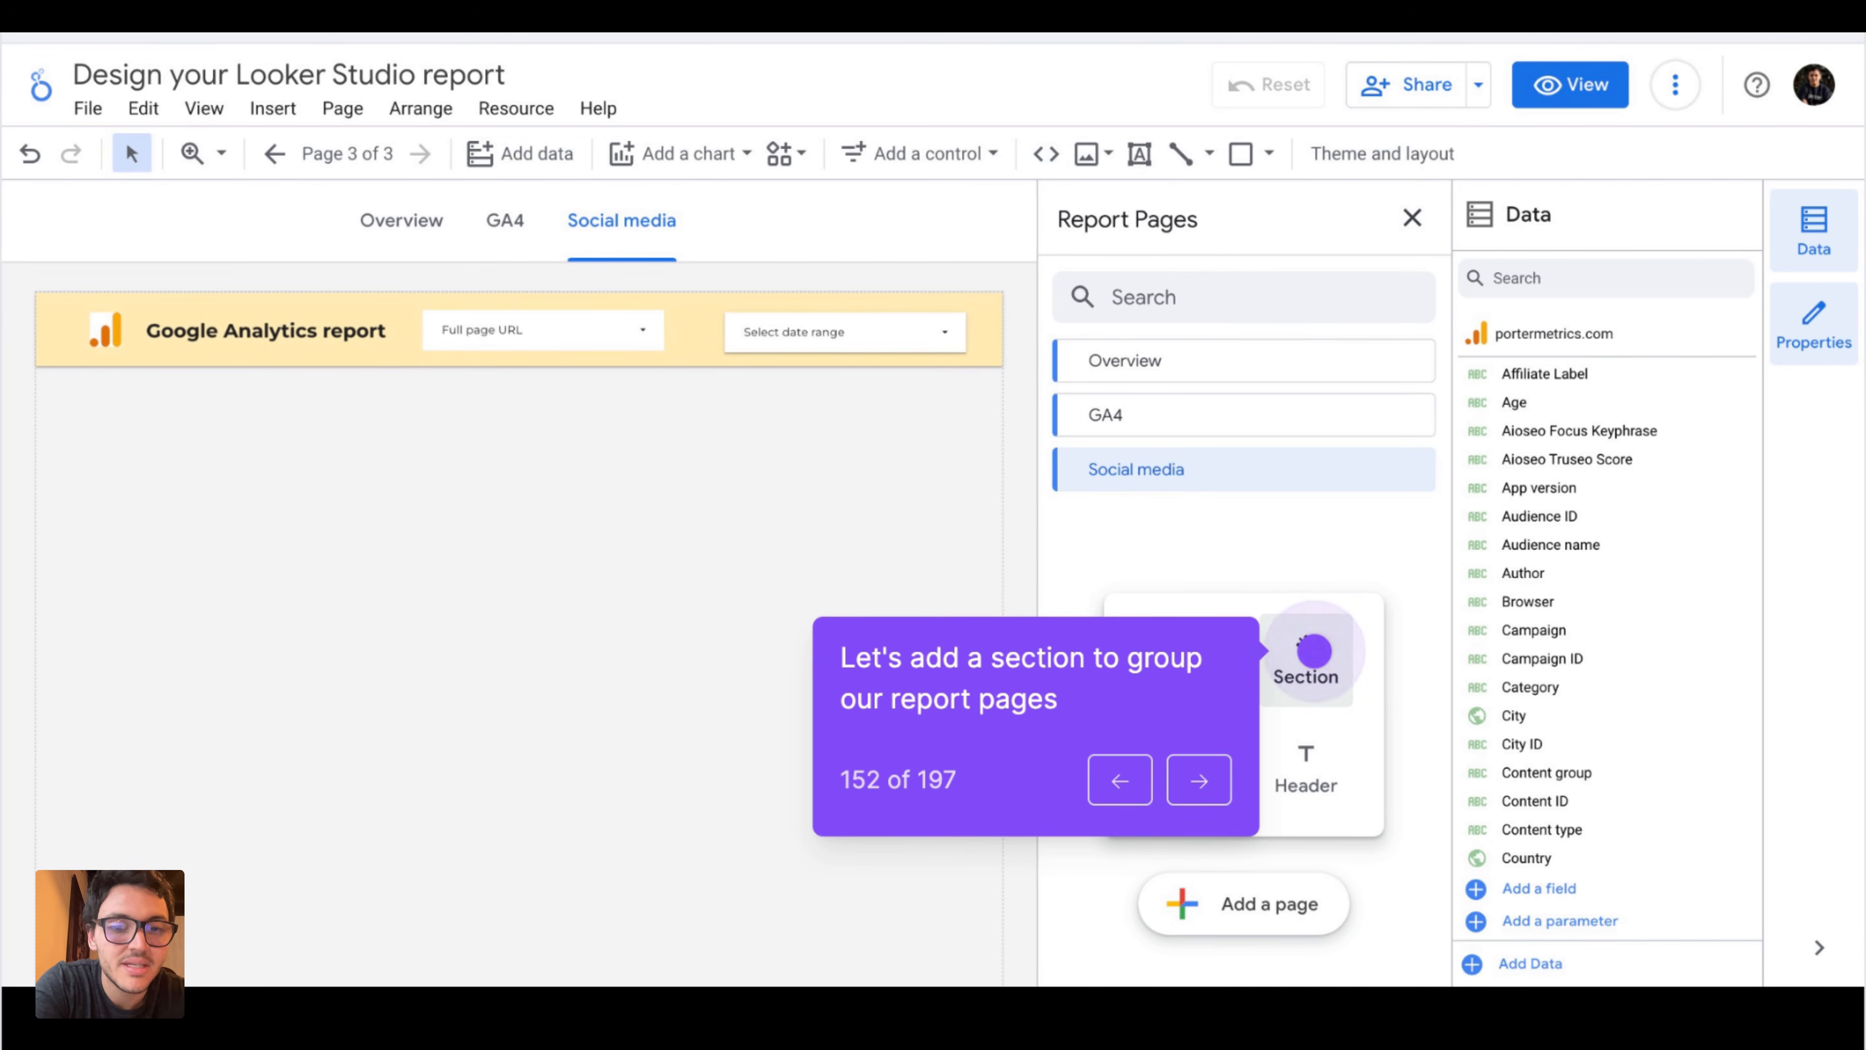
click(1314, 651)
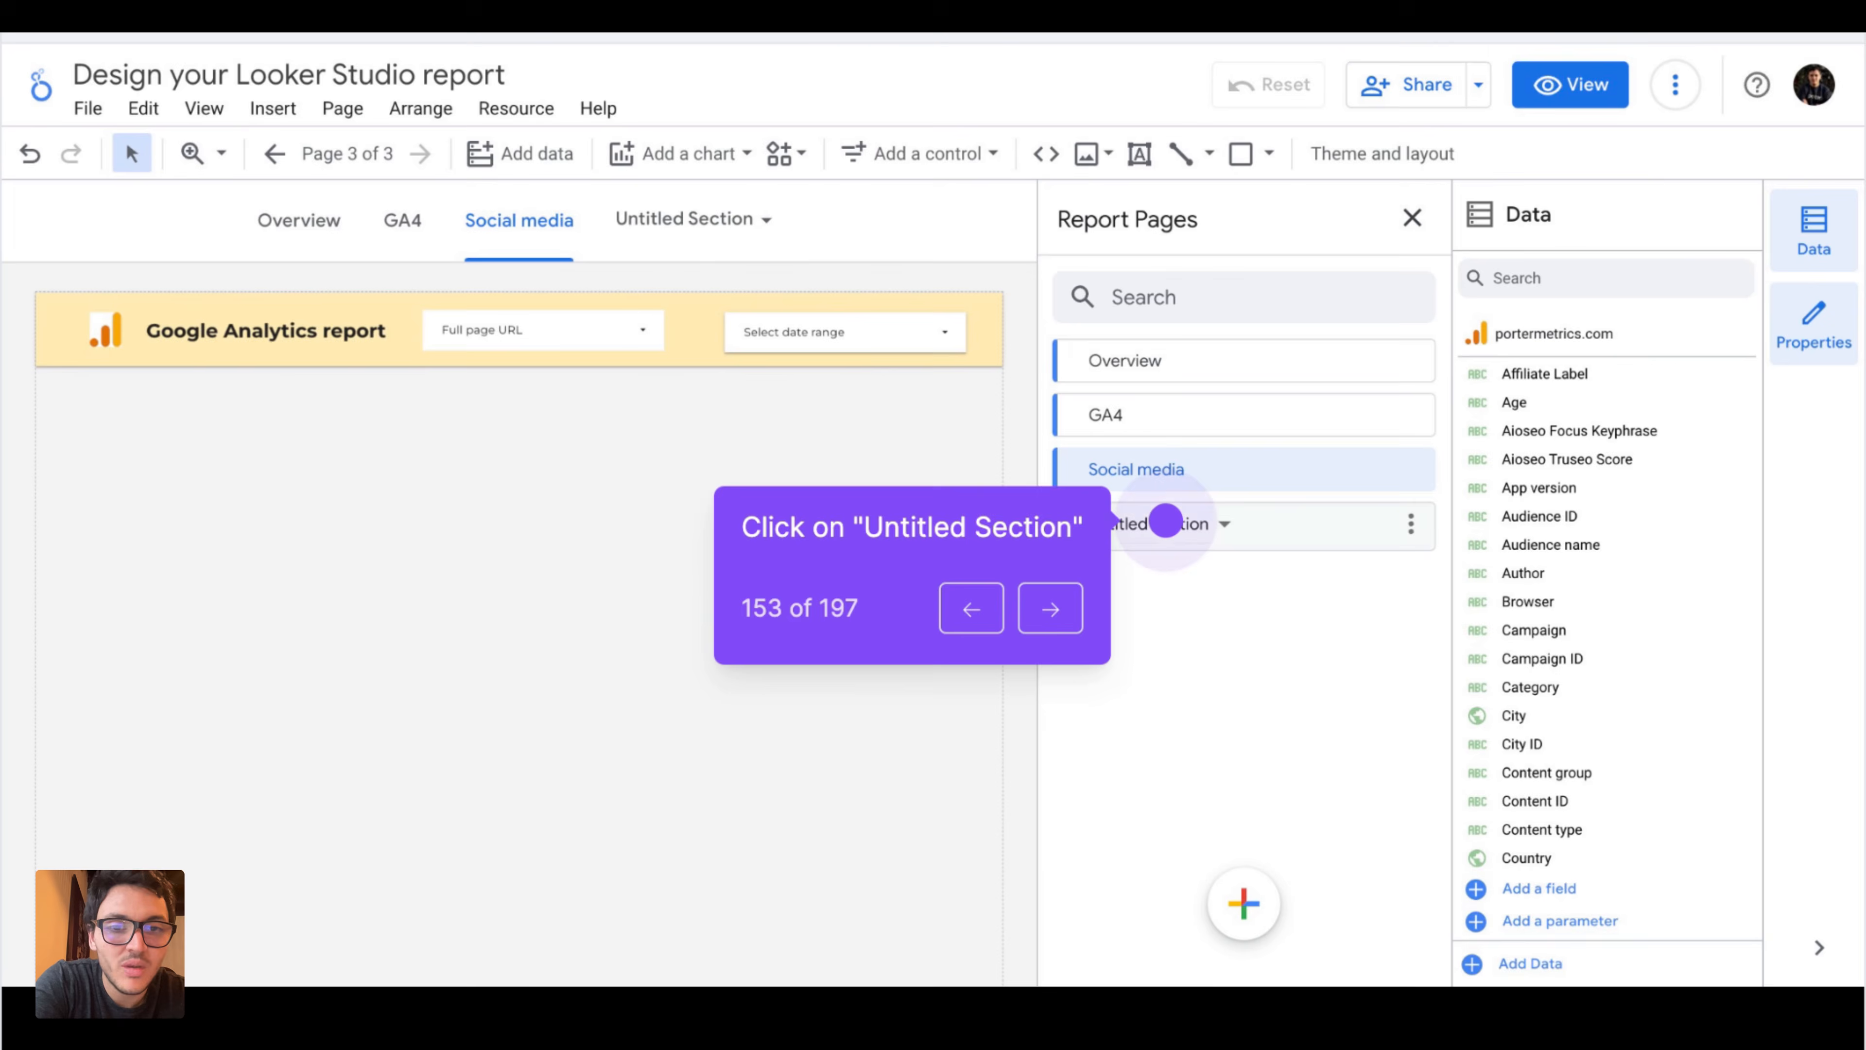
click(1166, 522)
click(1411, 523)
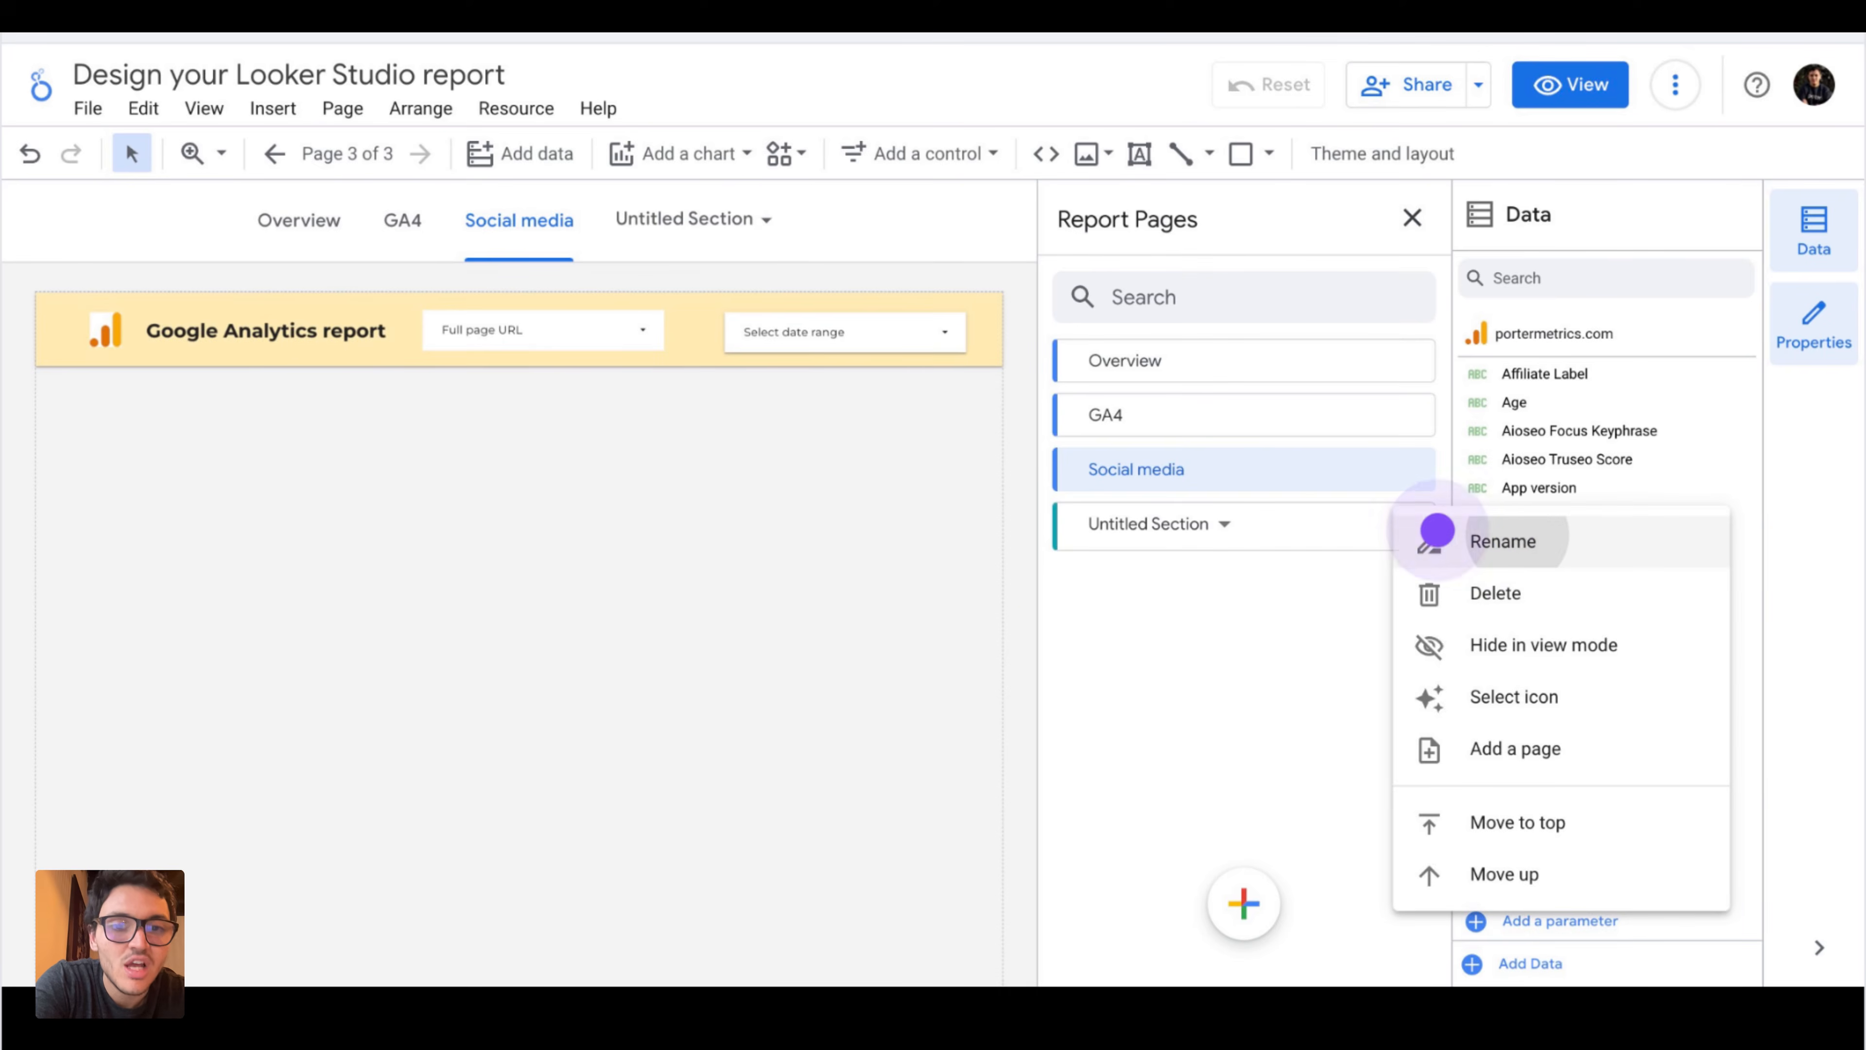
click(1516, 533)
click(1542, 487)
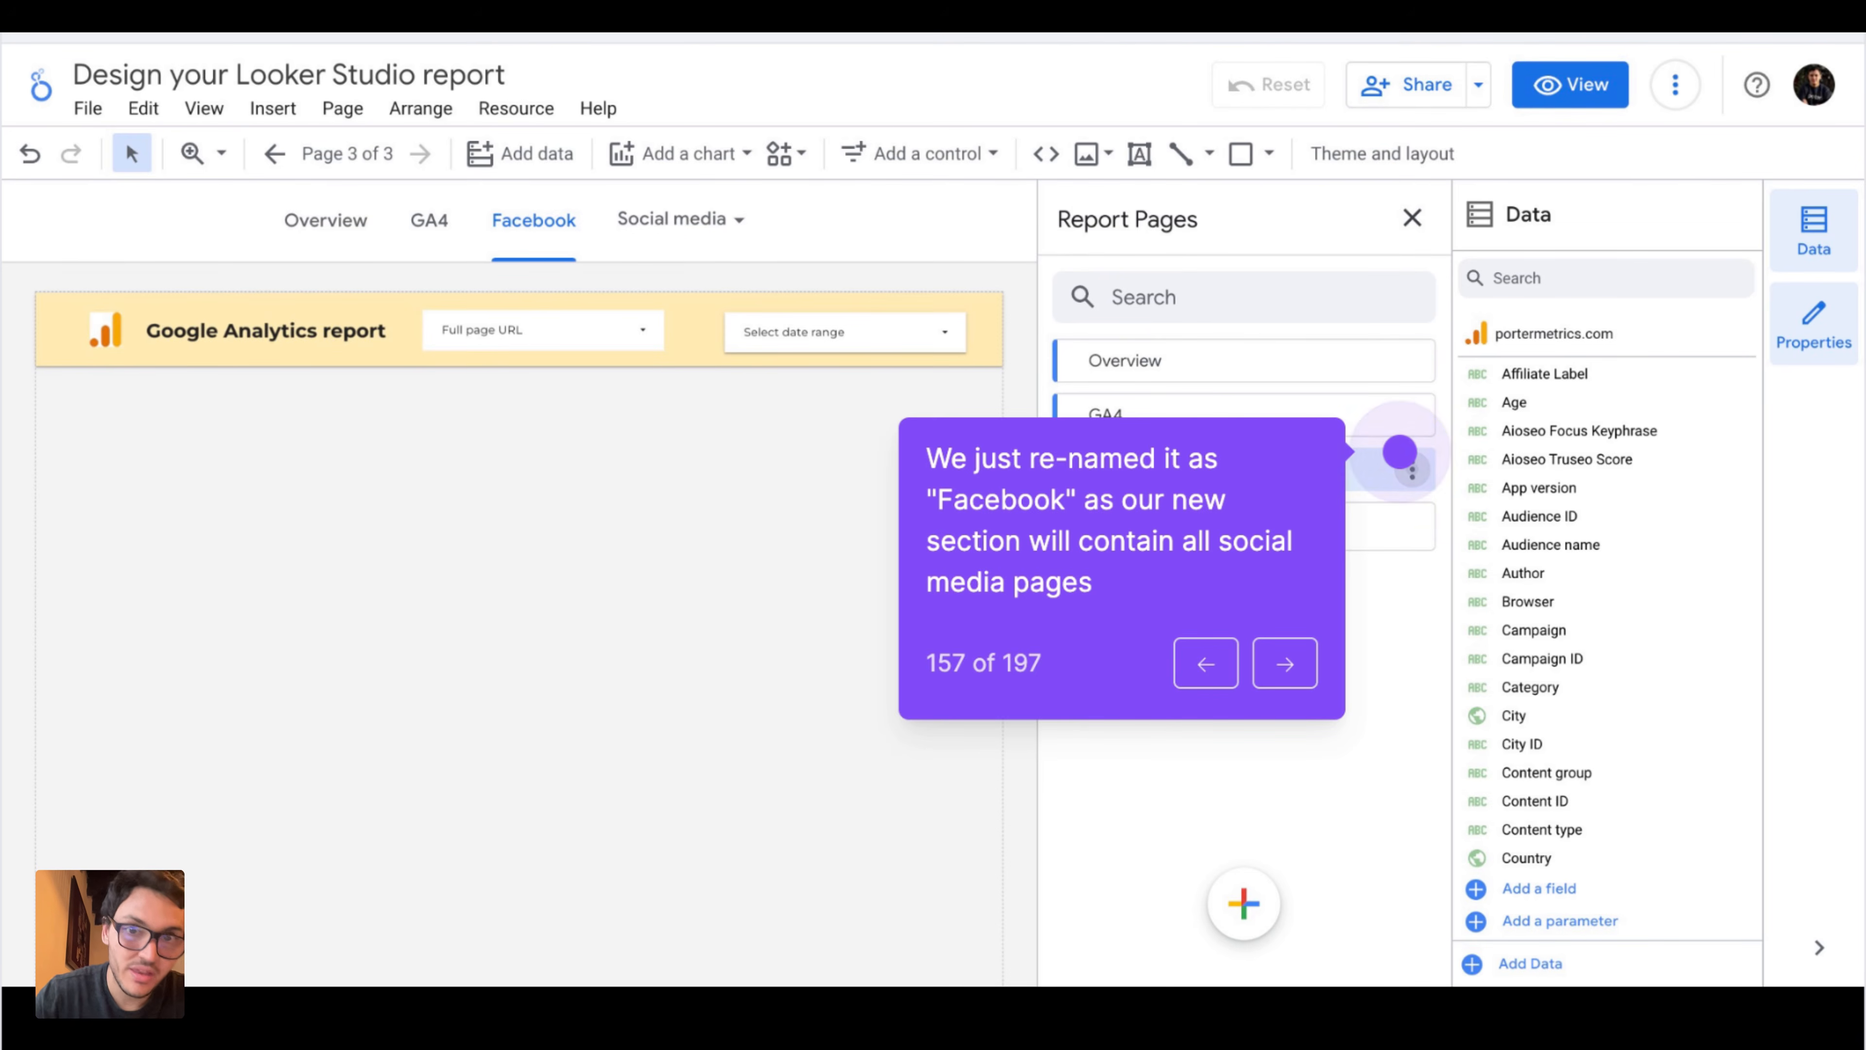
- Duplicate the Facebook page as LinkedIn, and duplicate the LinkedIn page as Twitter
key(Right)
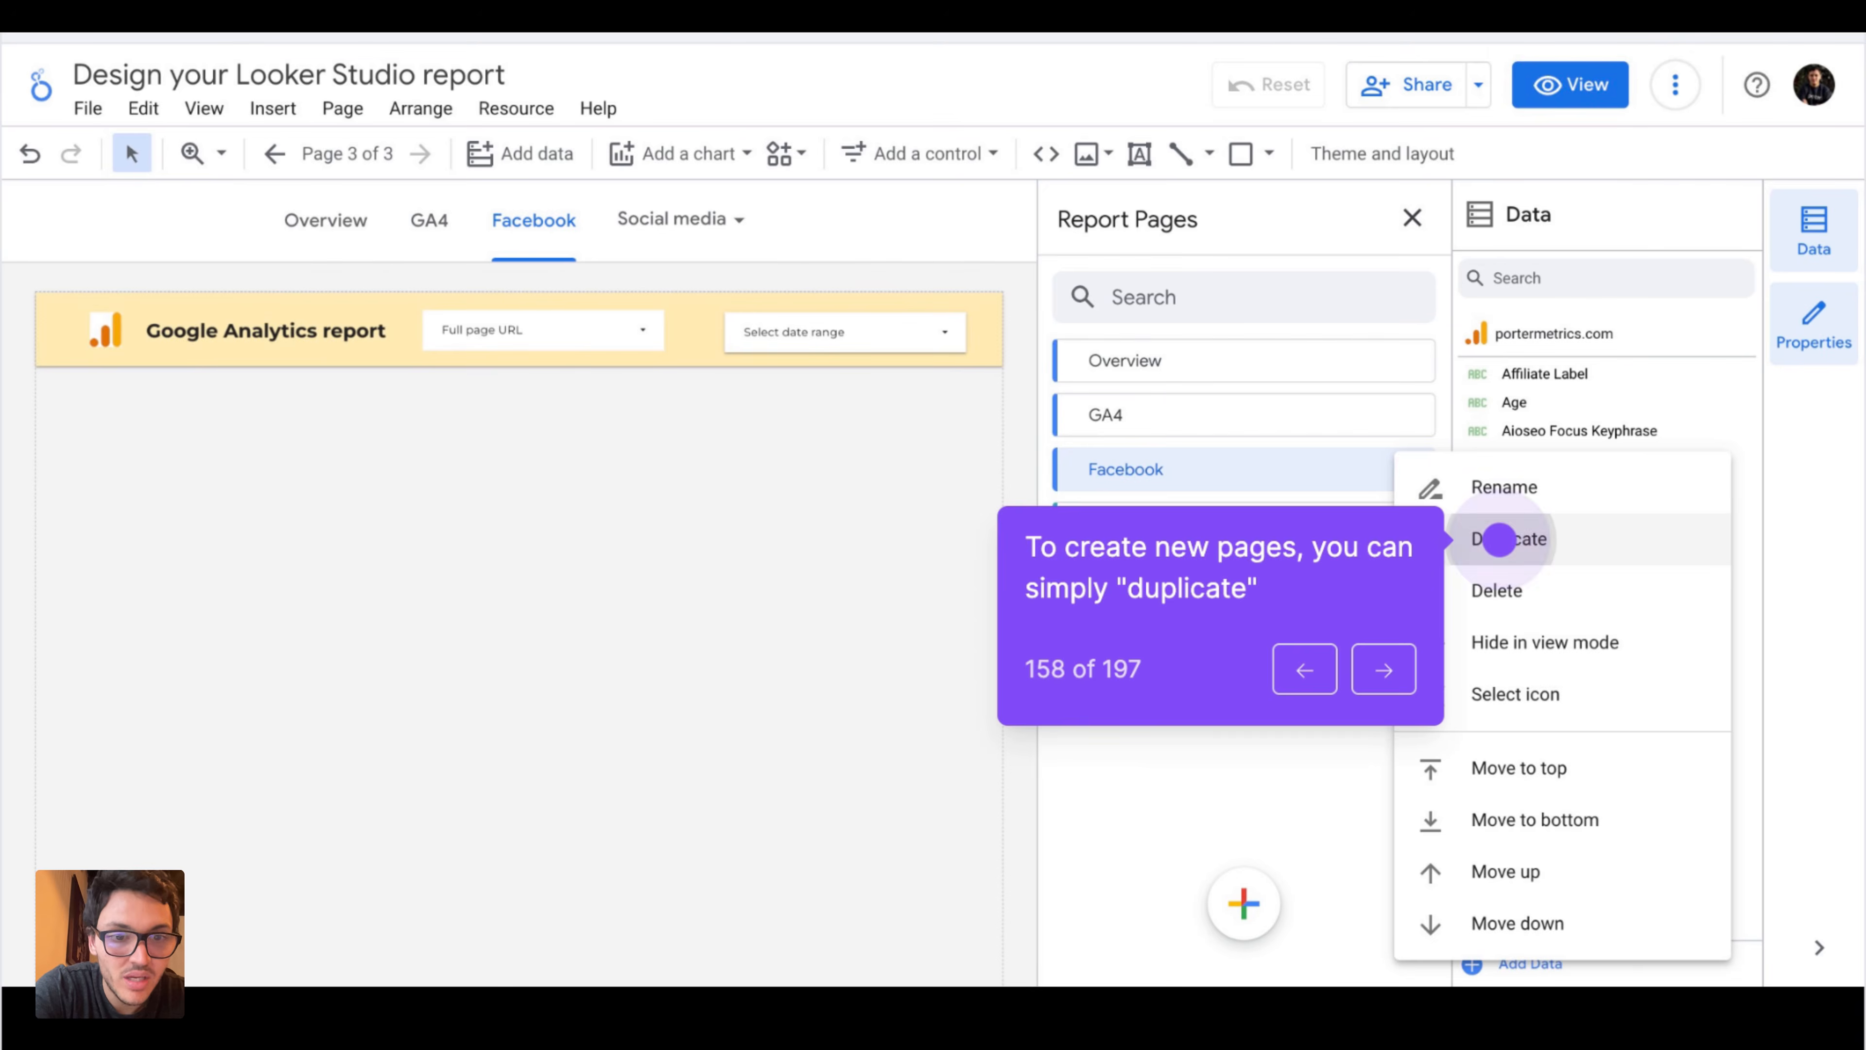
key(Right)
key(Right)
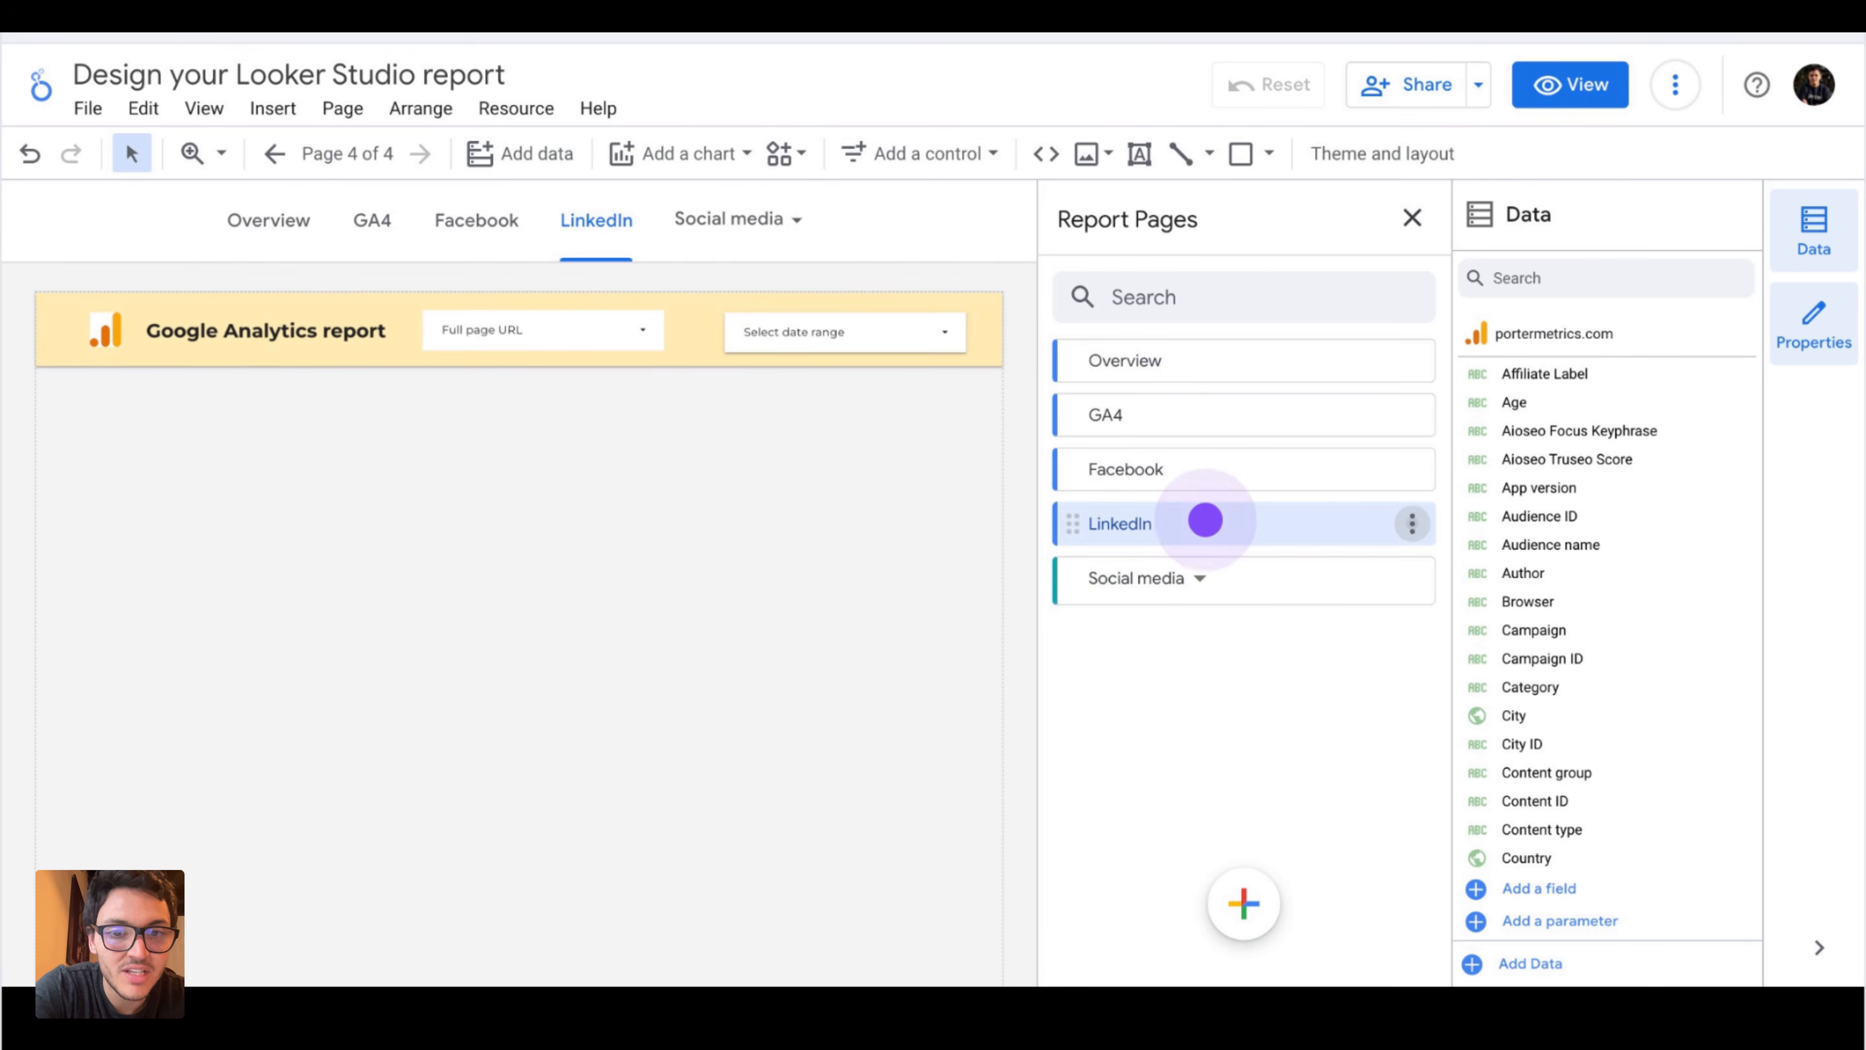
key(Right)
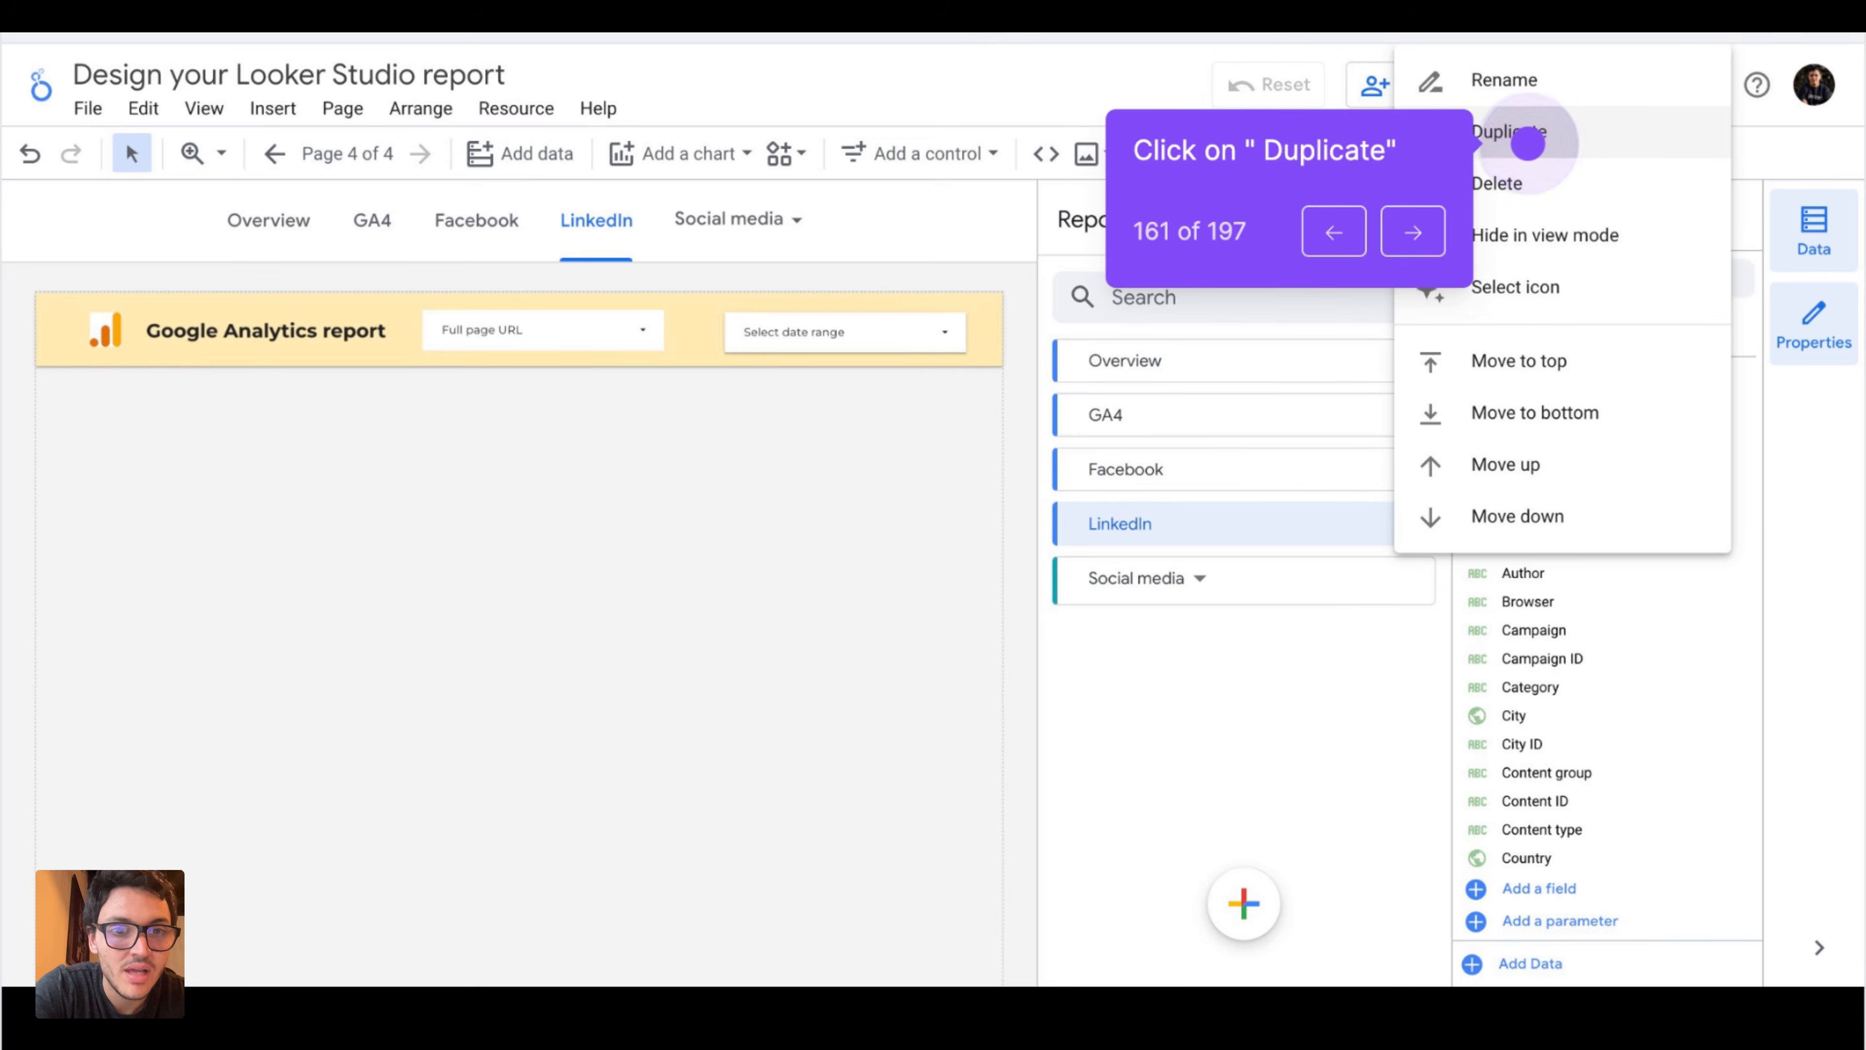
key(Right)
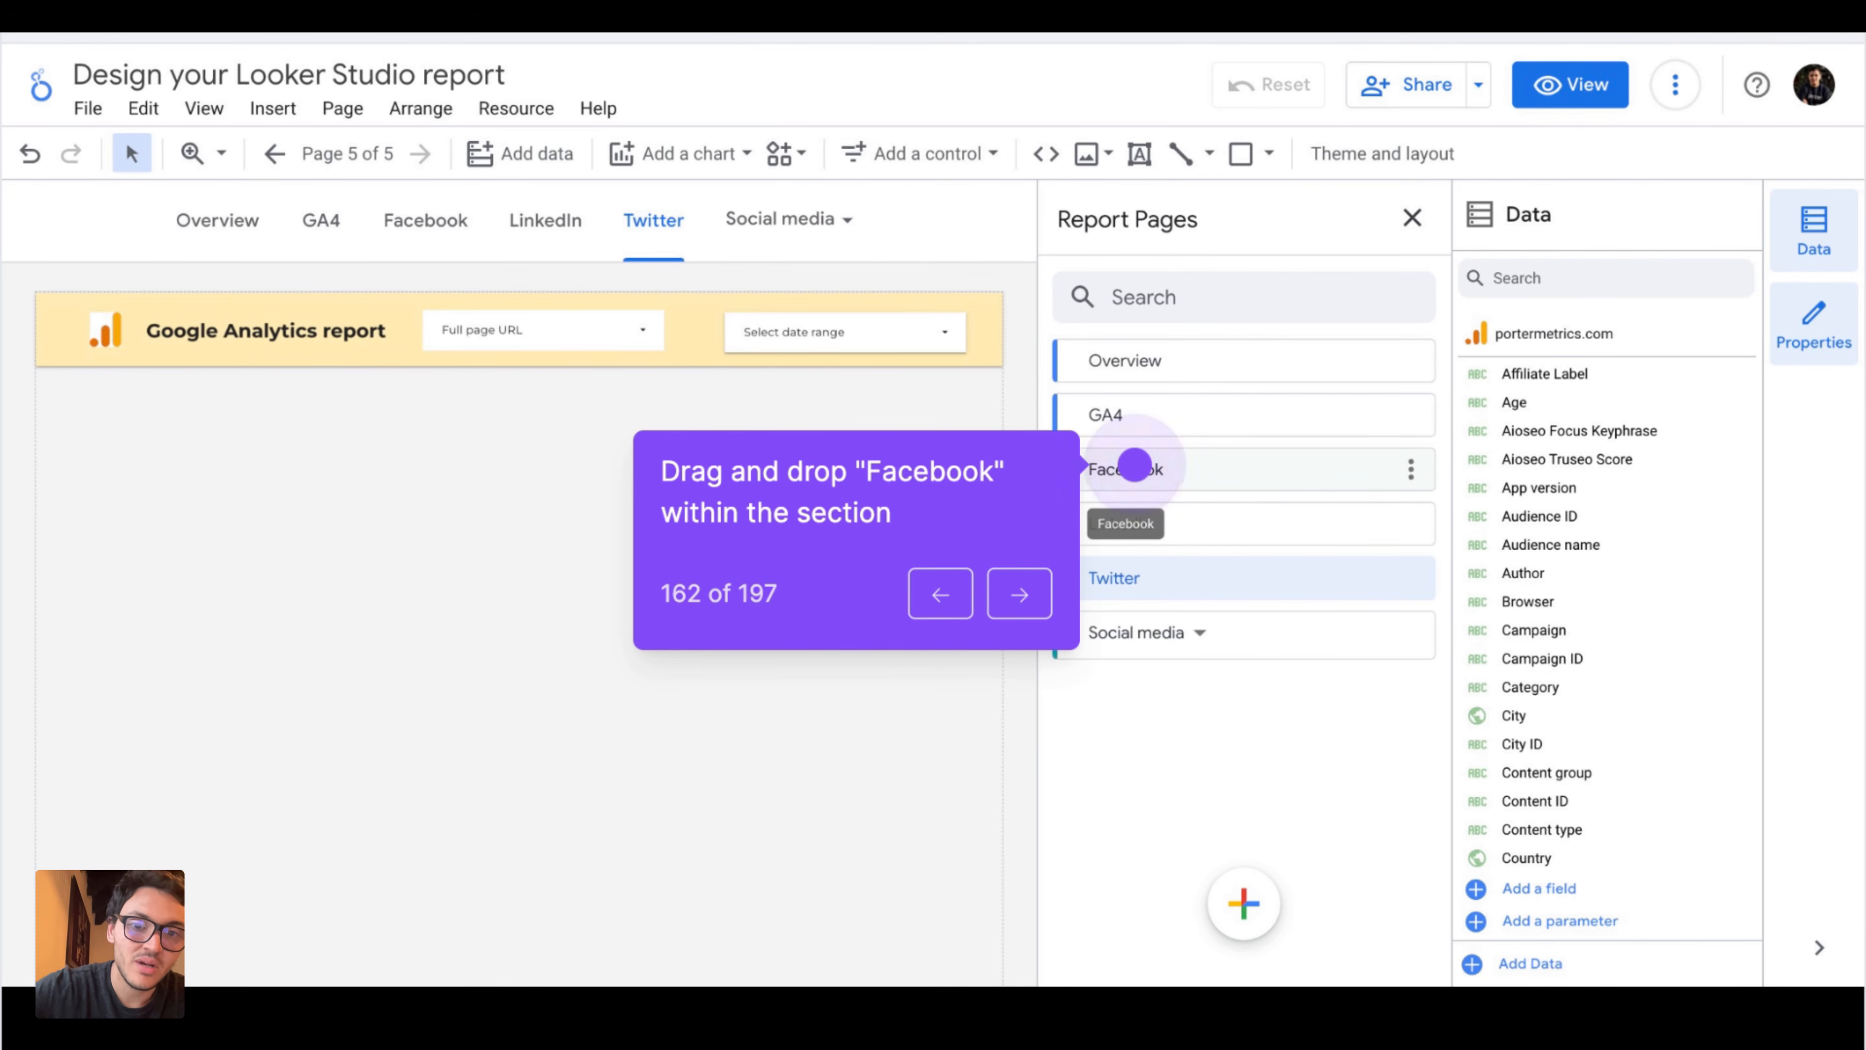
- Move the Facebook, LinkedIn and Twitter pages into the Social media section
key(Right)
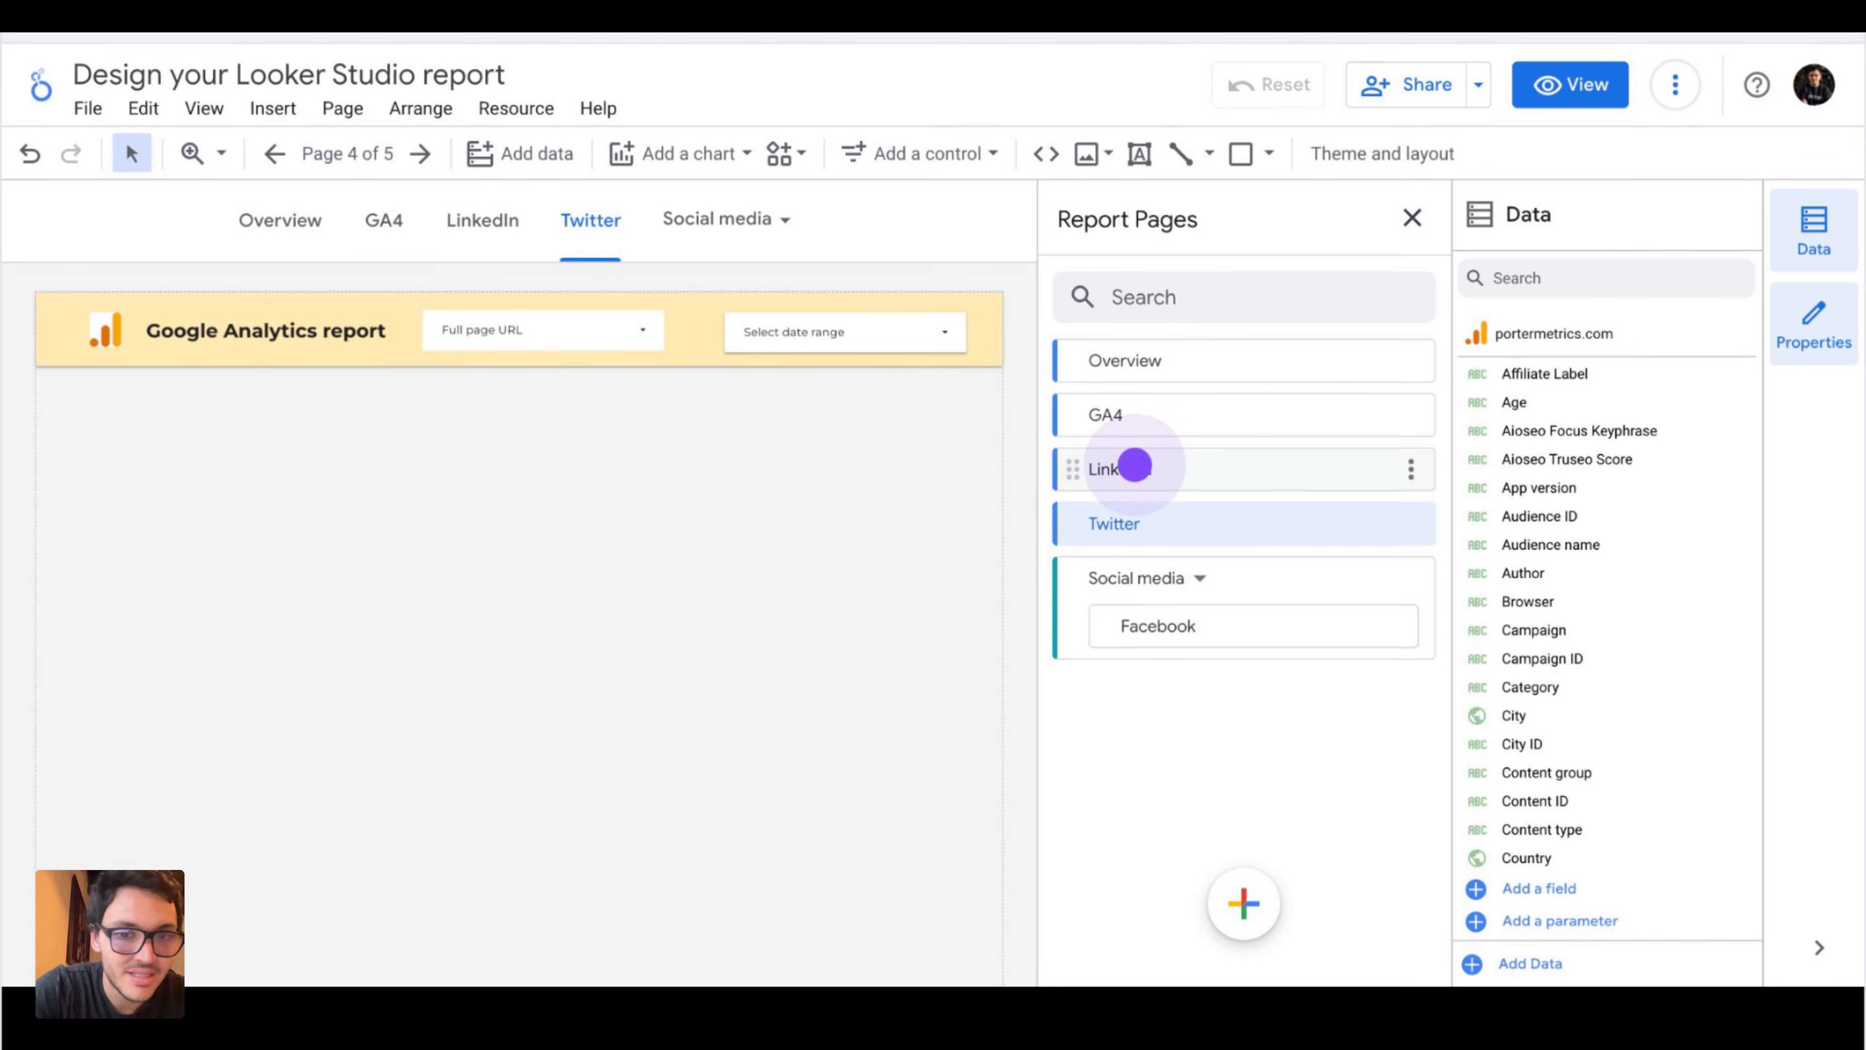
key(Right)
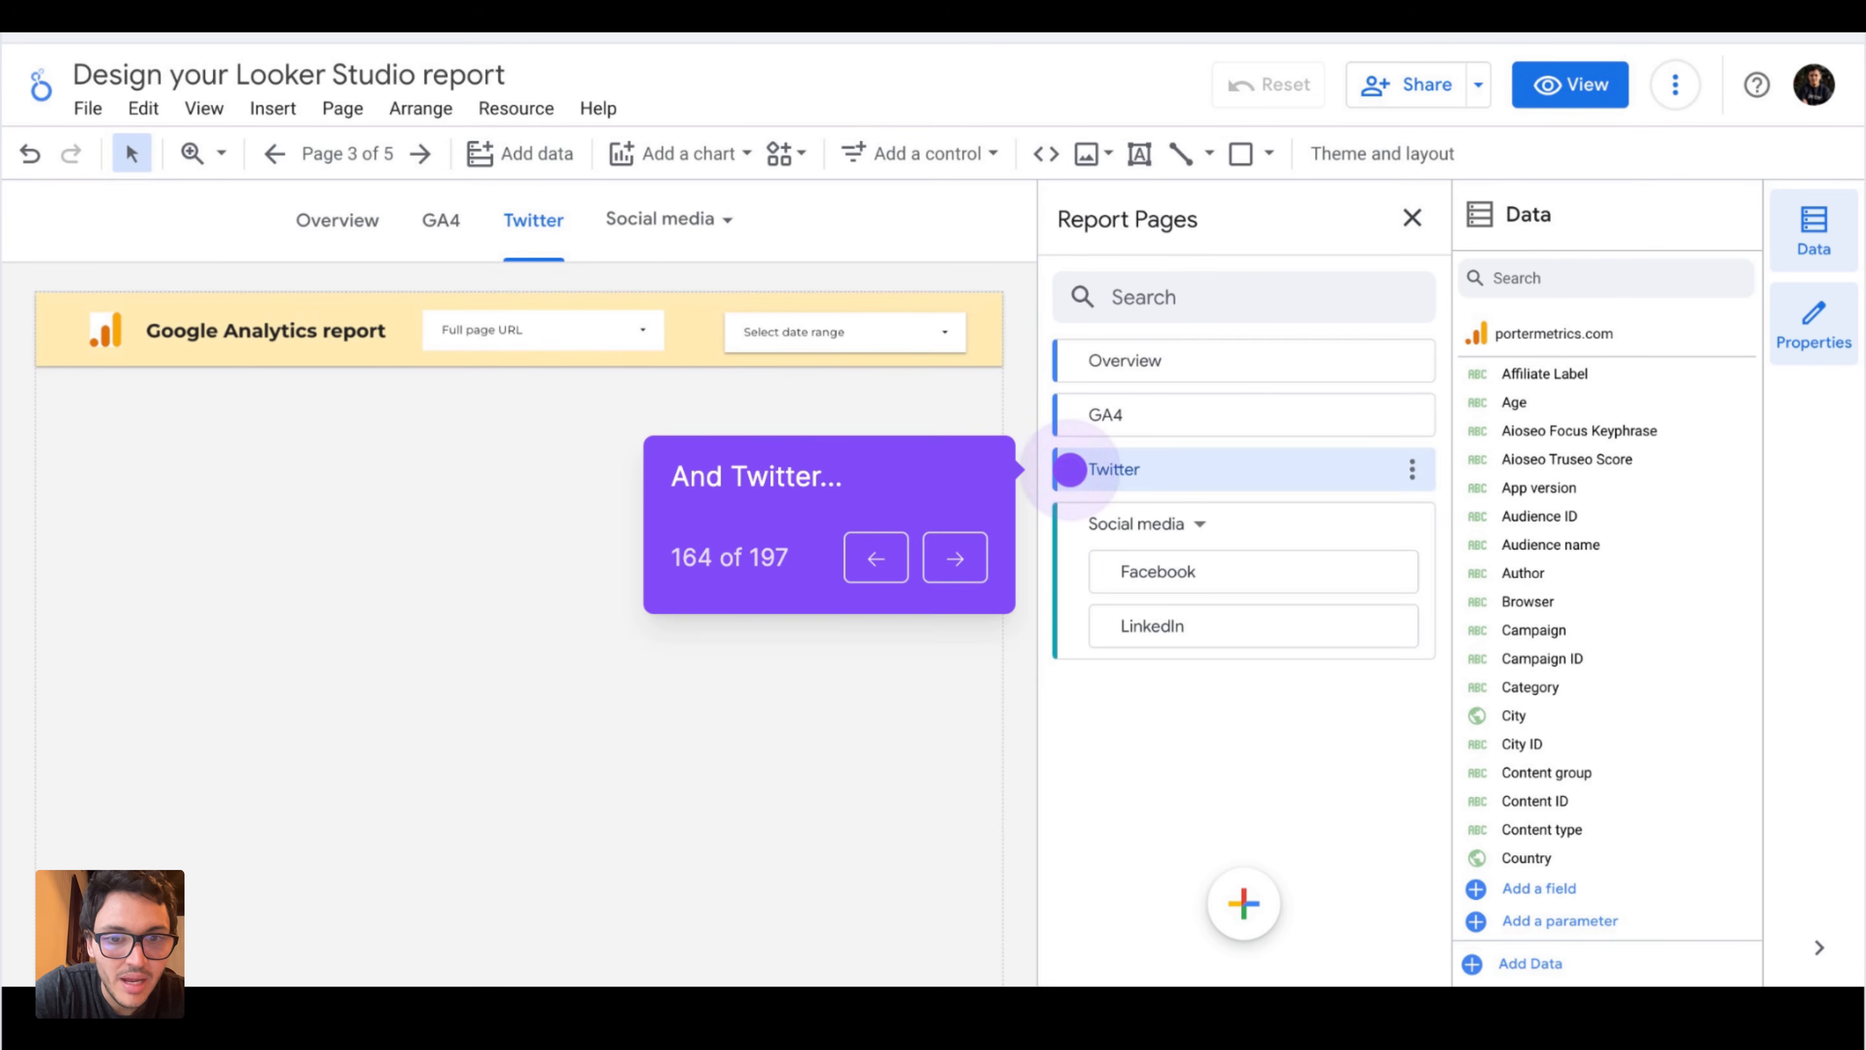
key(Right)
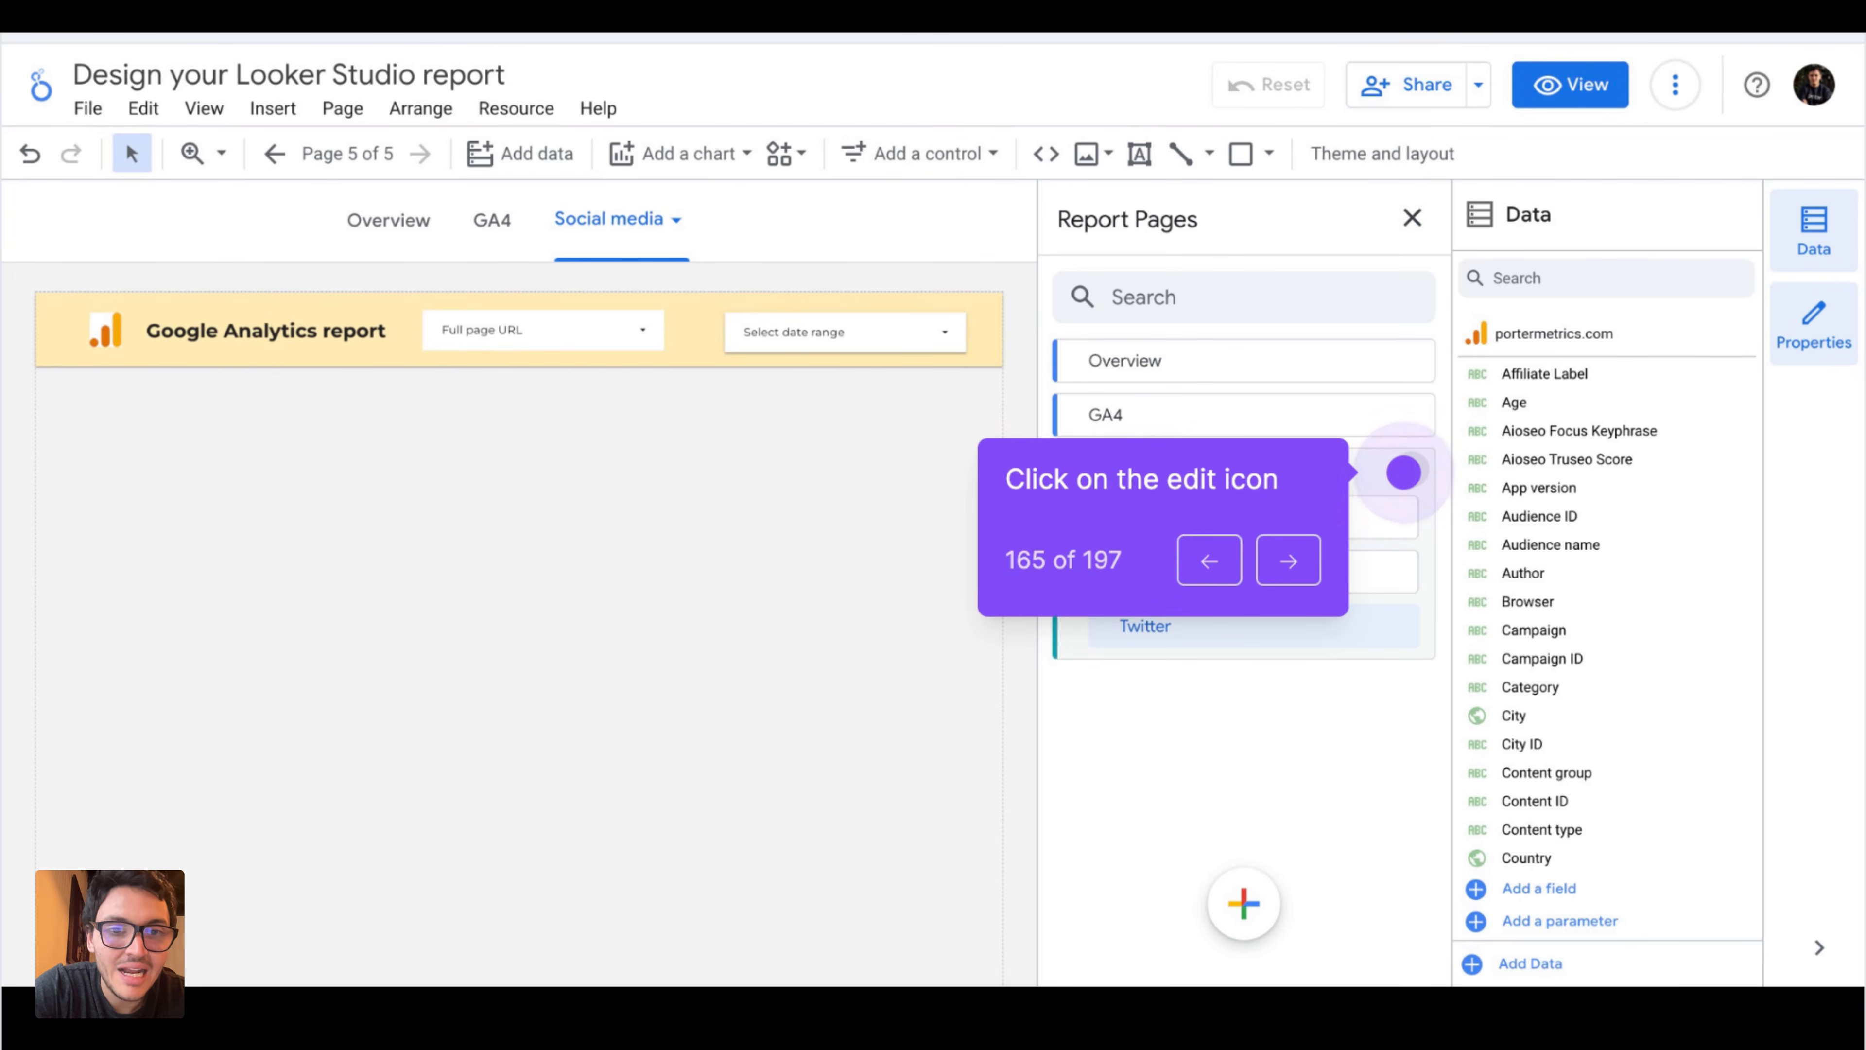
- Assign the Favorite heart icon to the Social media section
key(Right)
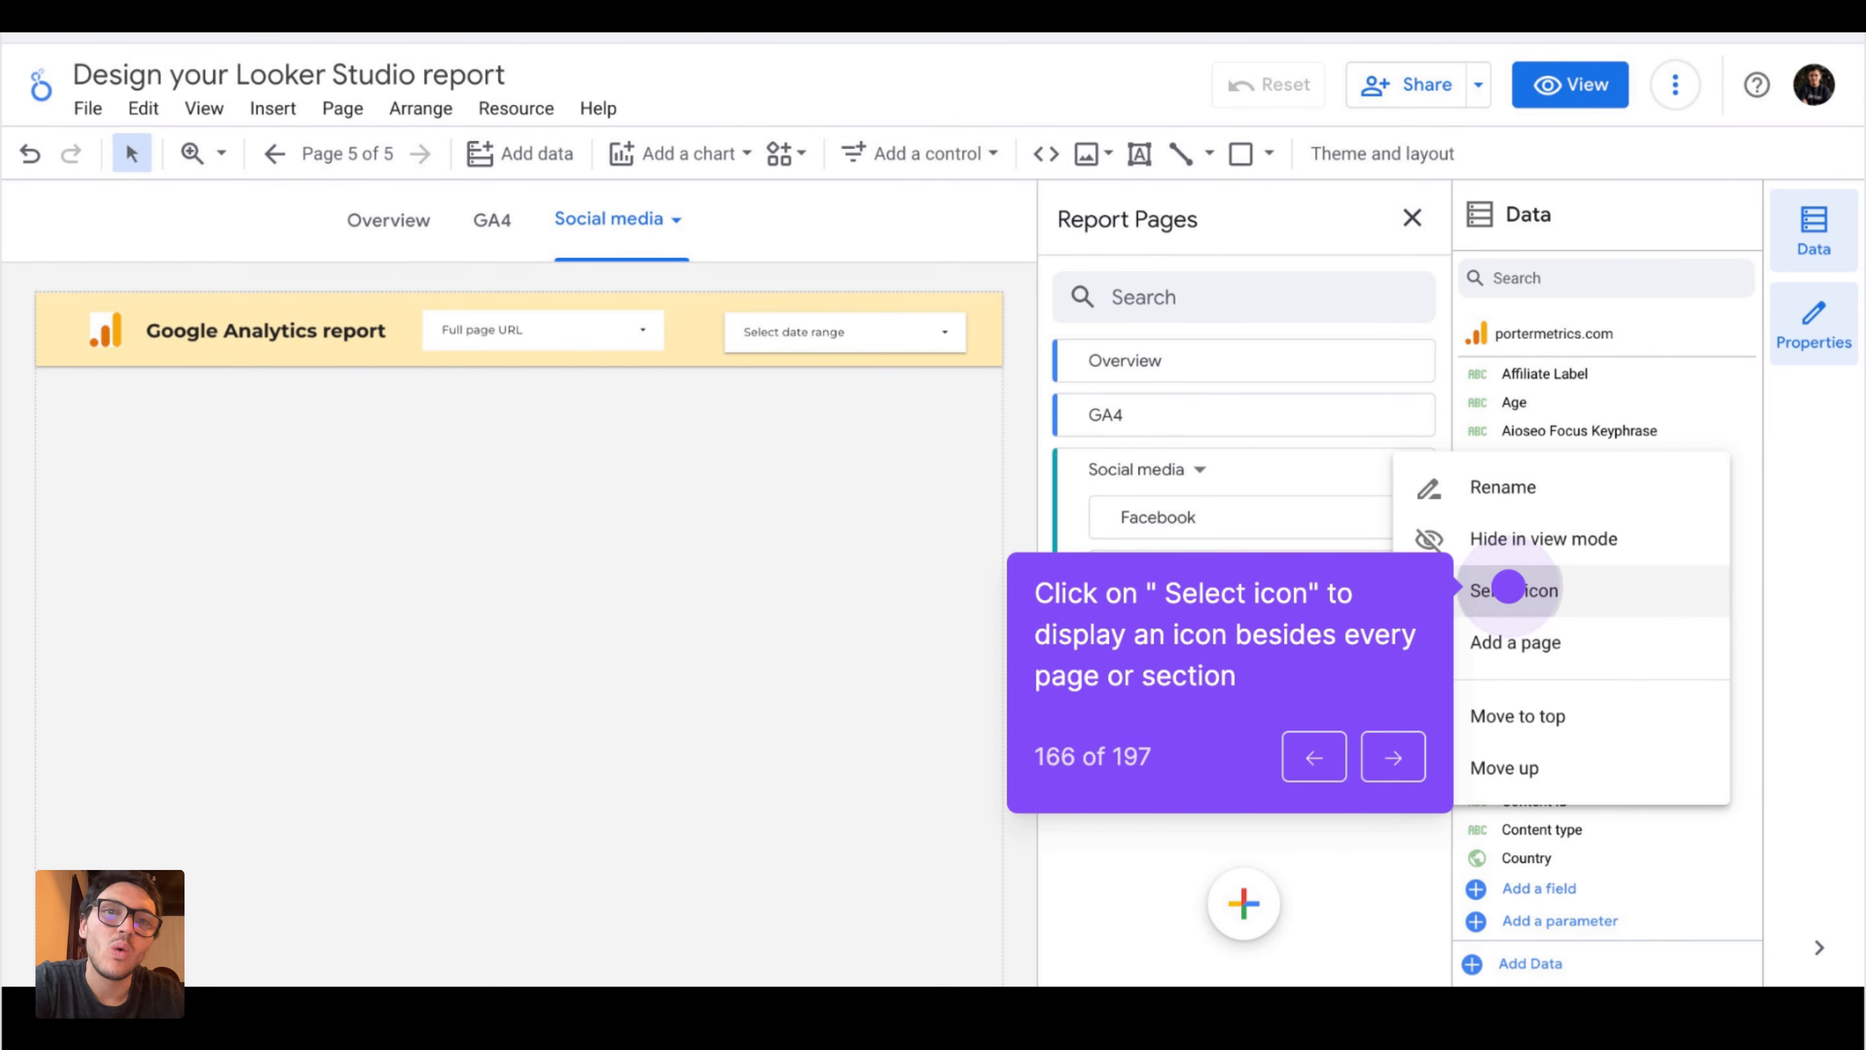
click(1509, 588)
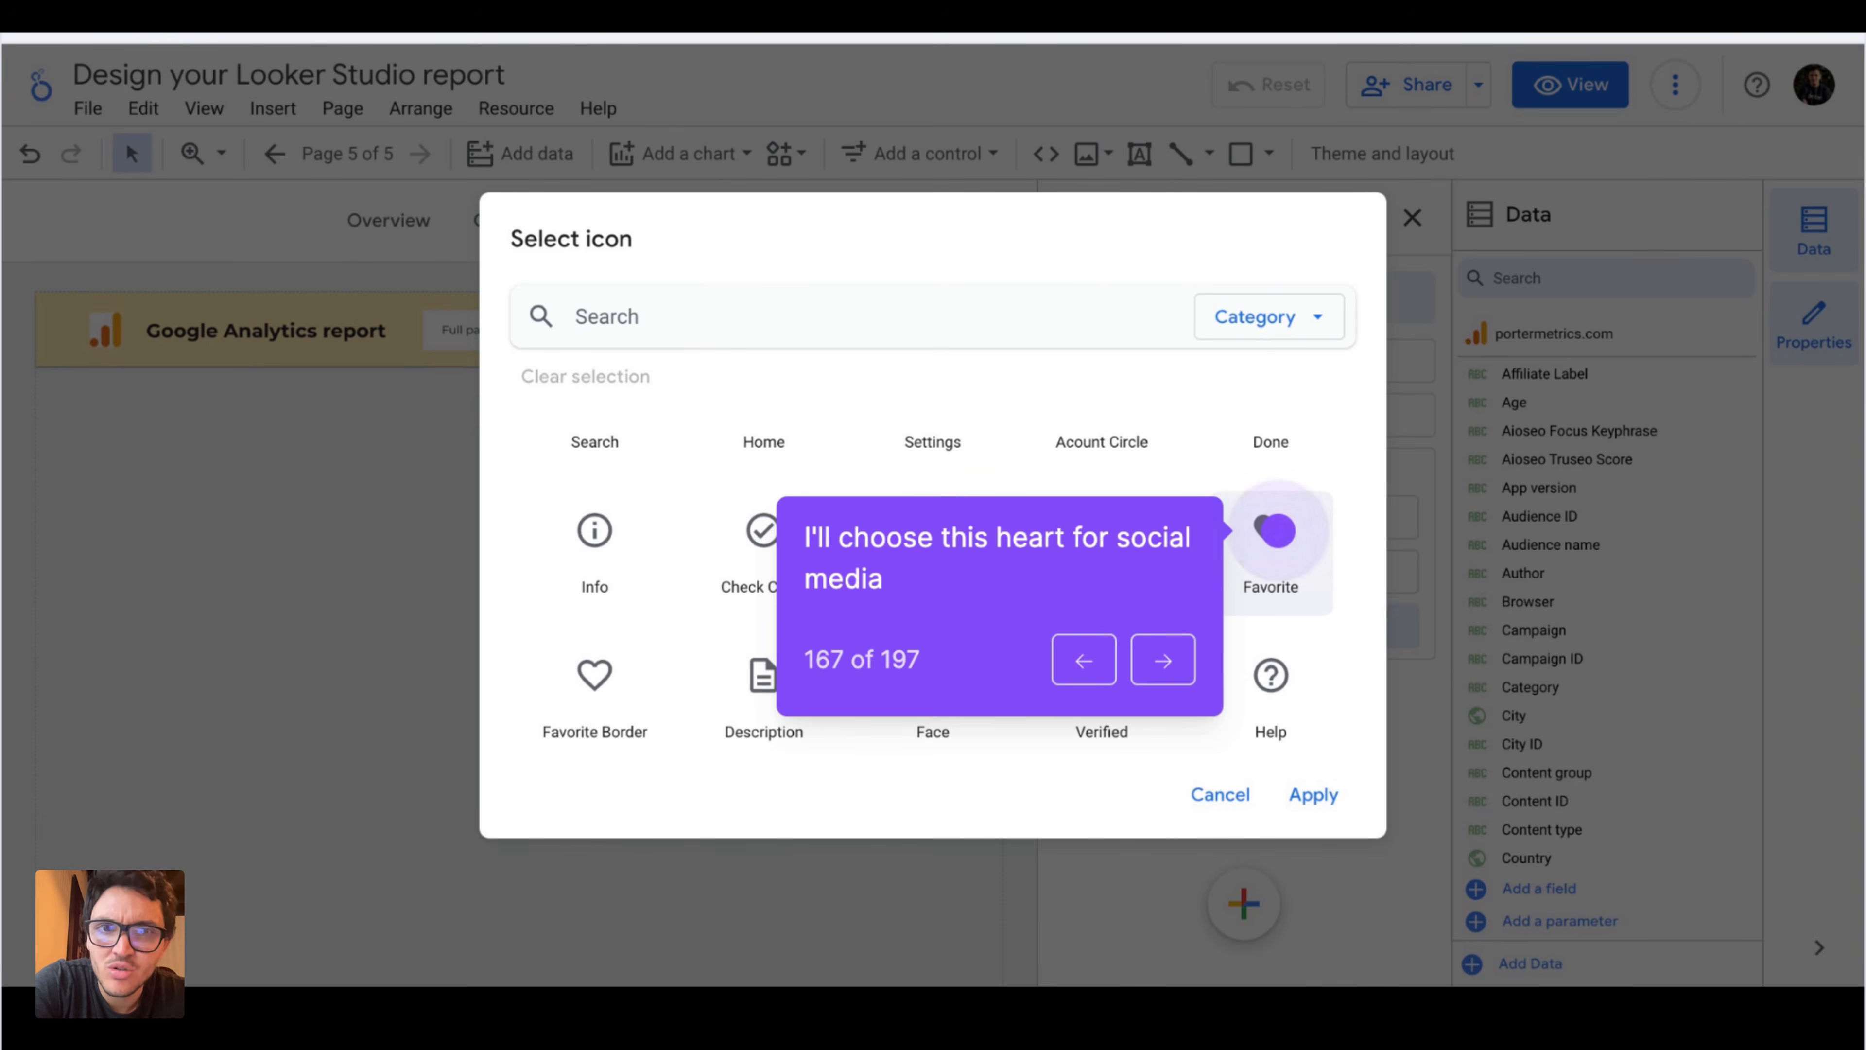
click(1278, 531)
click(1314, 795)
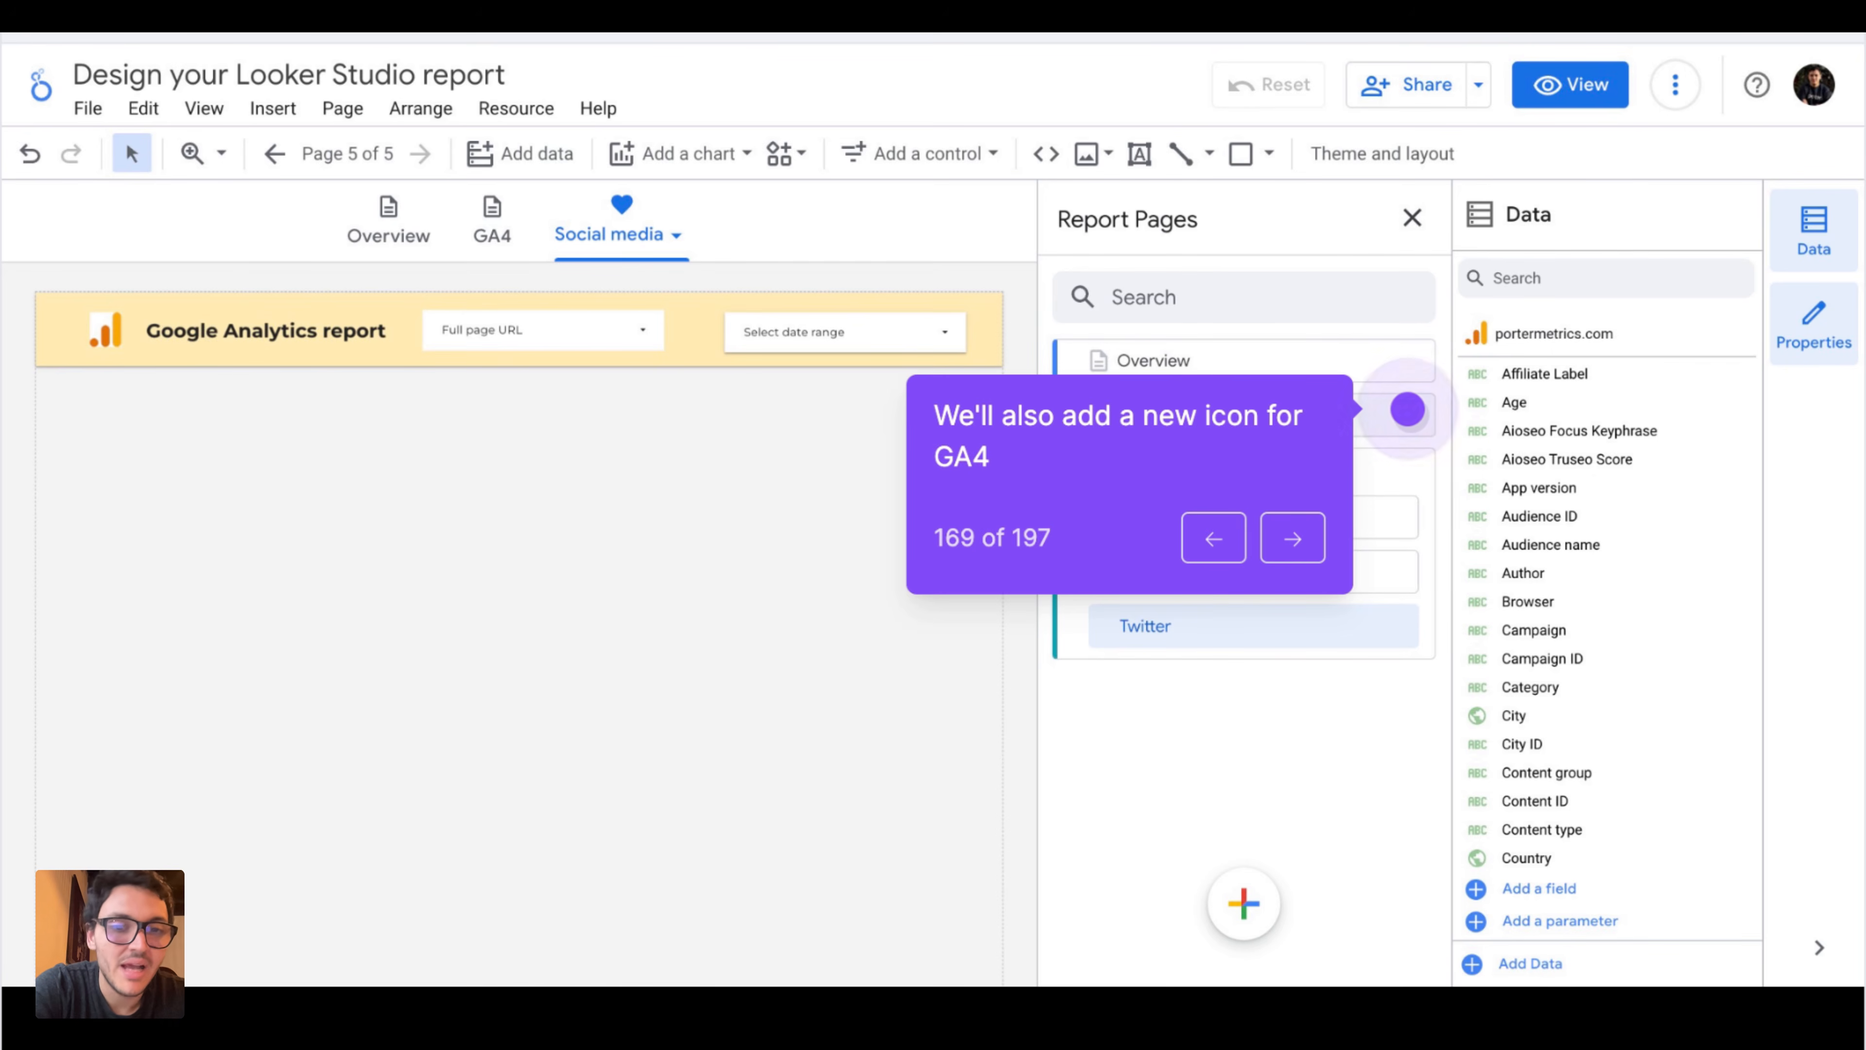
- Assign the Home icon to the GA4 page and the Info icon to the Overview page
click(1407, 409)
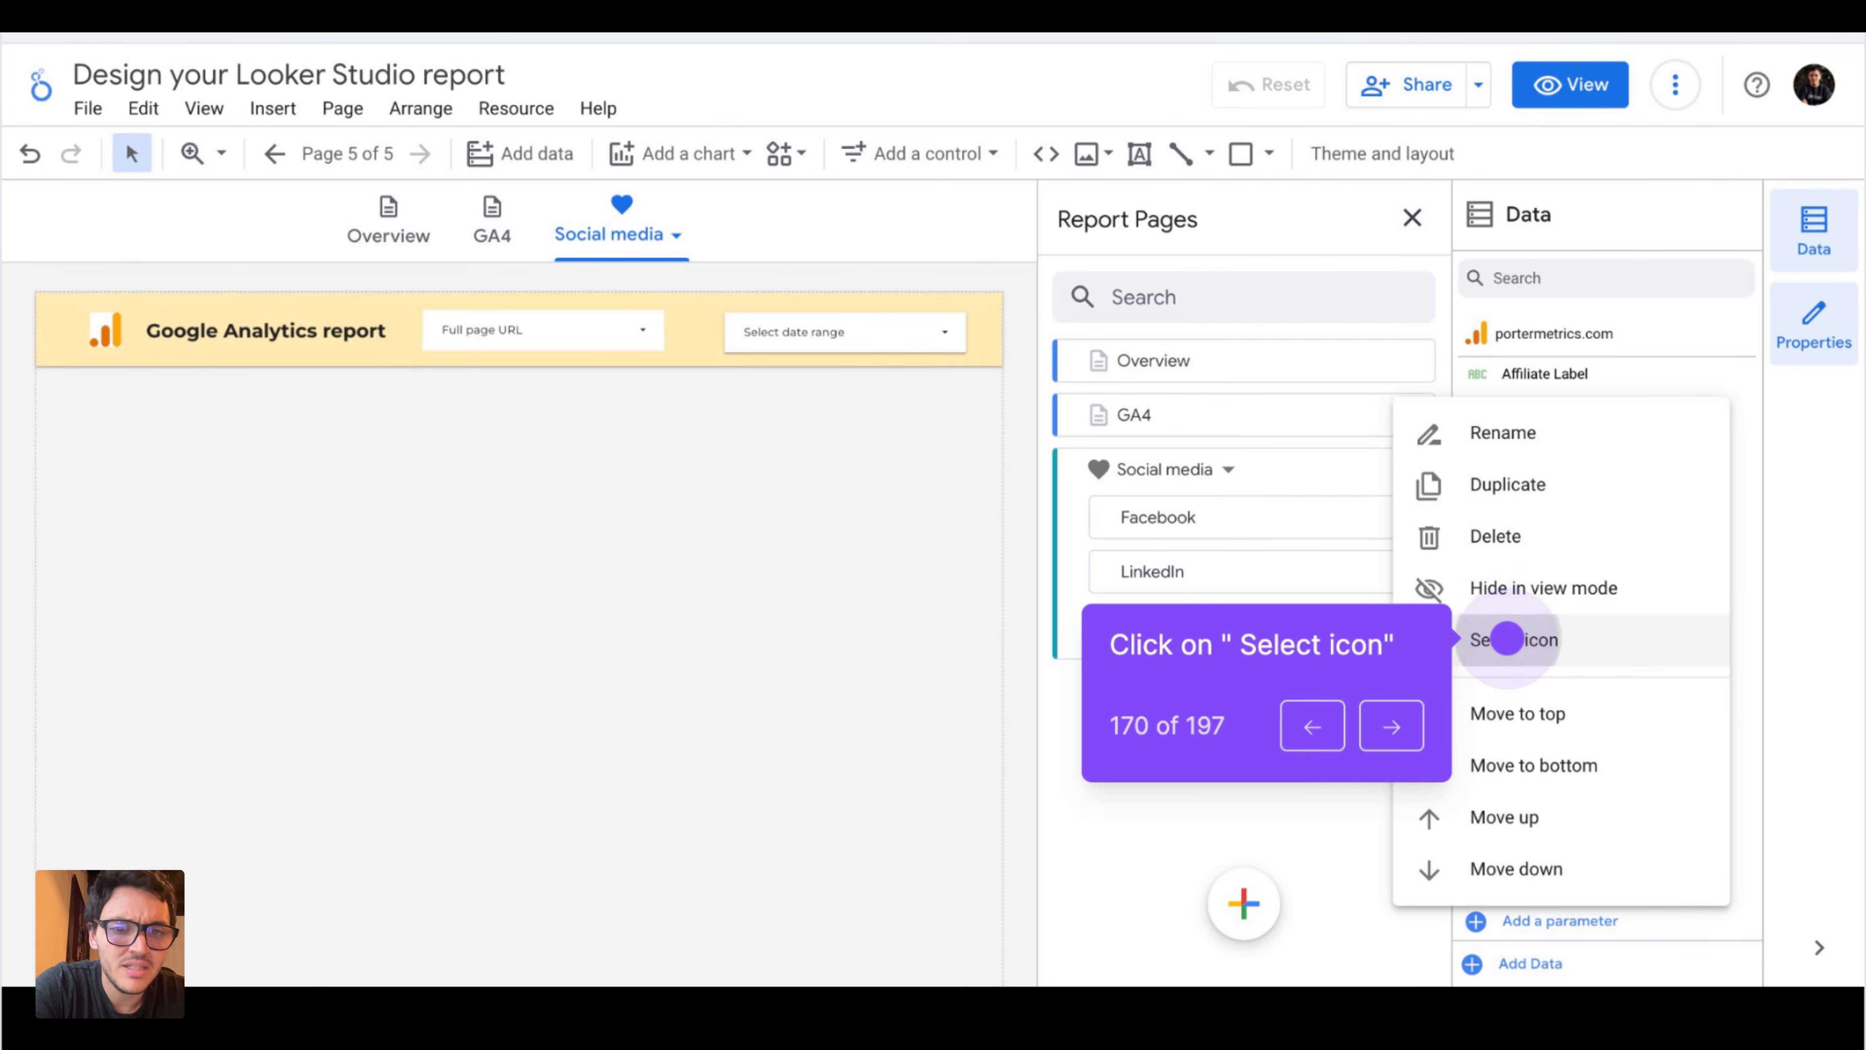
click(1499, 637)
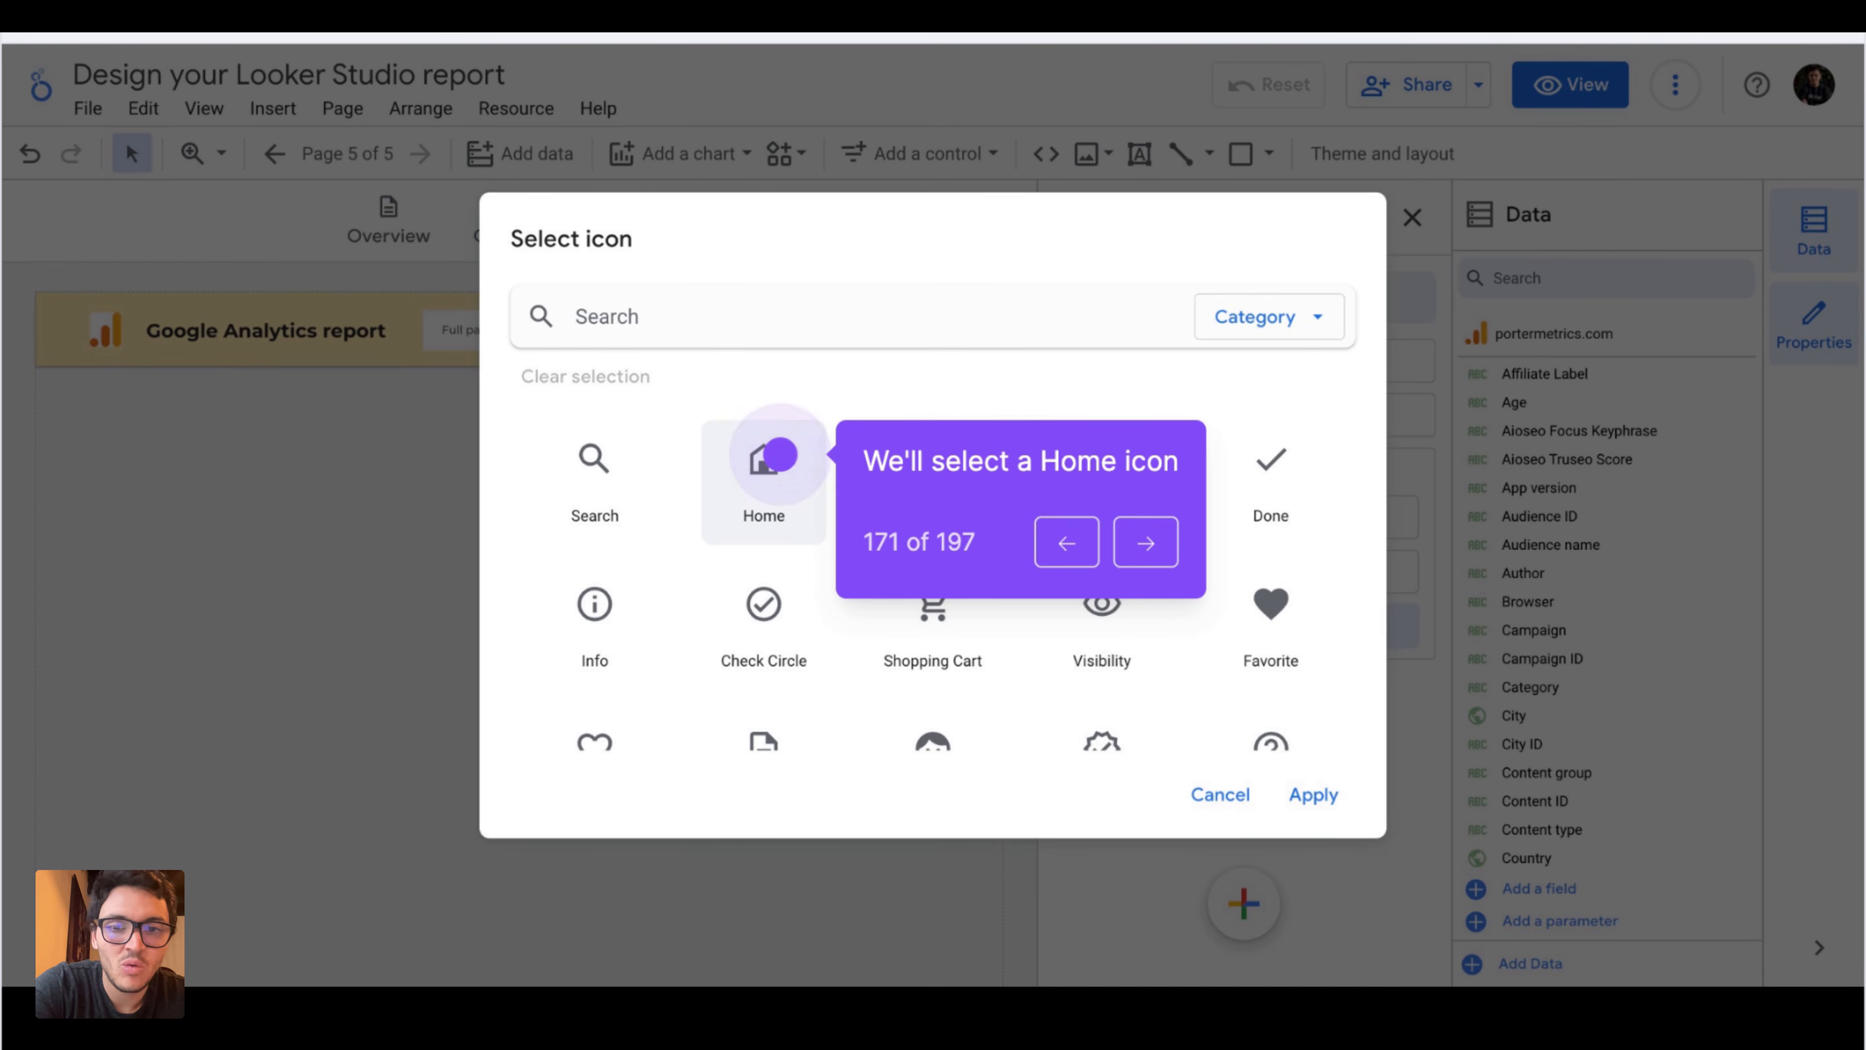
click(768, 463)
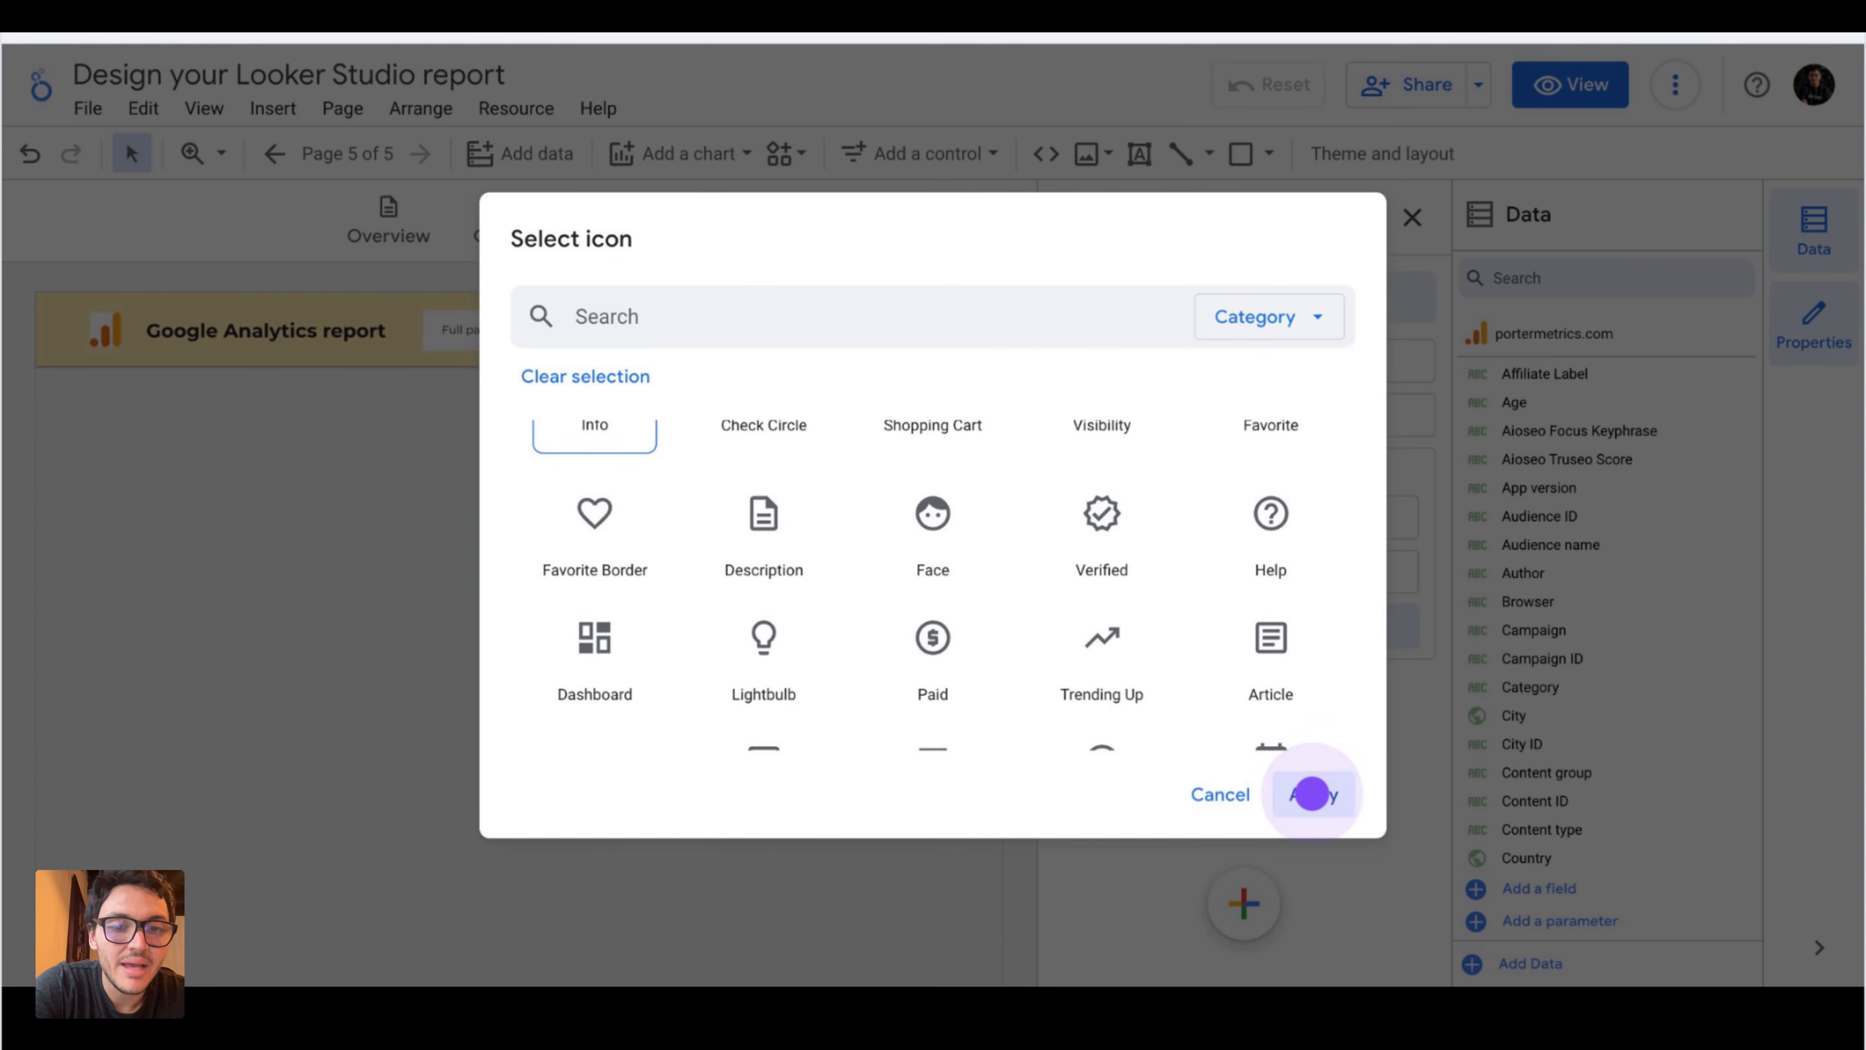
click(1313, 794)
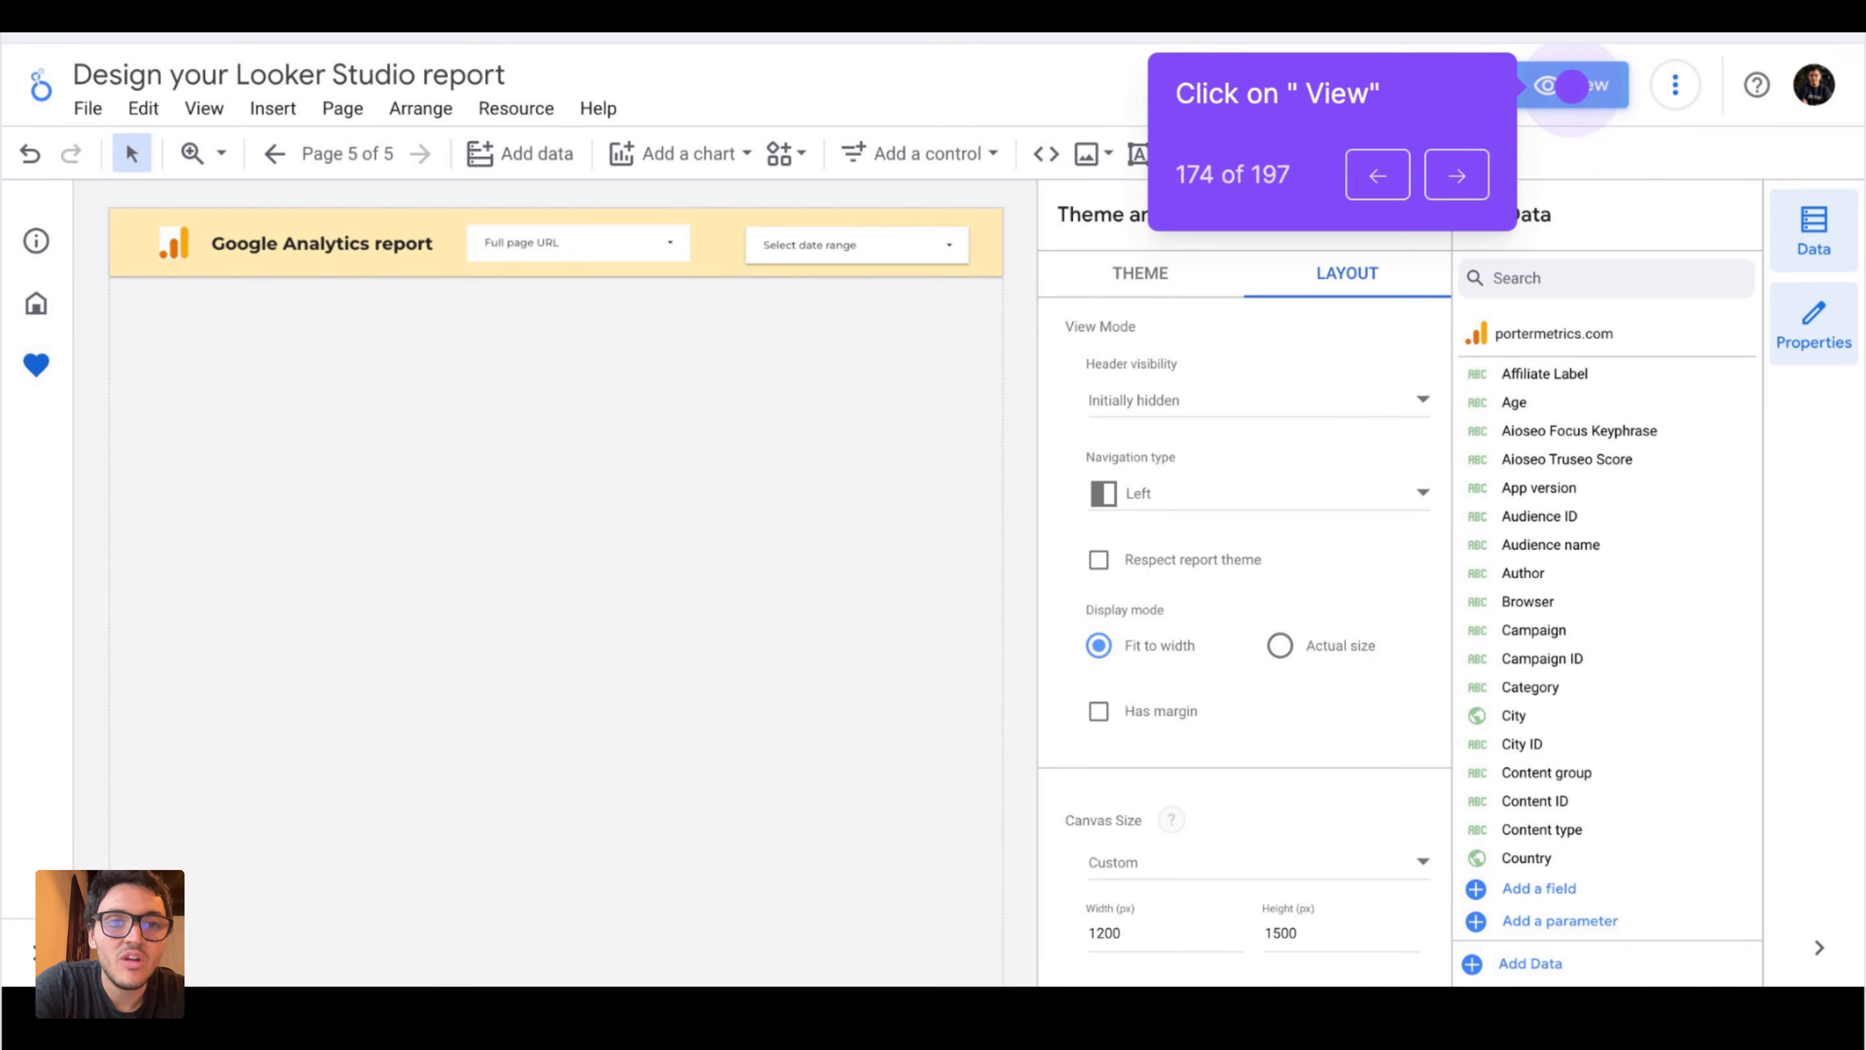
- Set the page navigation type to Left, preview the report, and try the menu's pages and Social media section
click(1571, 84)
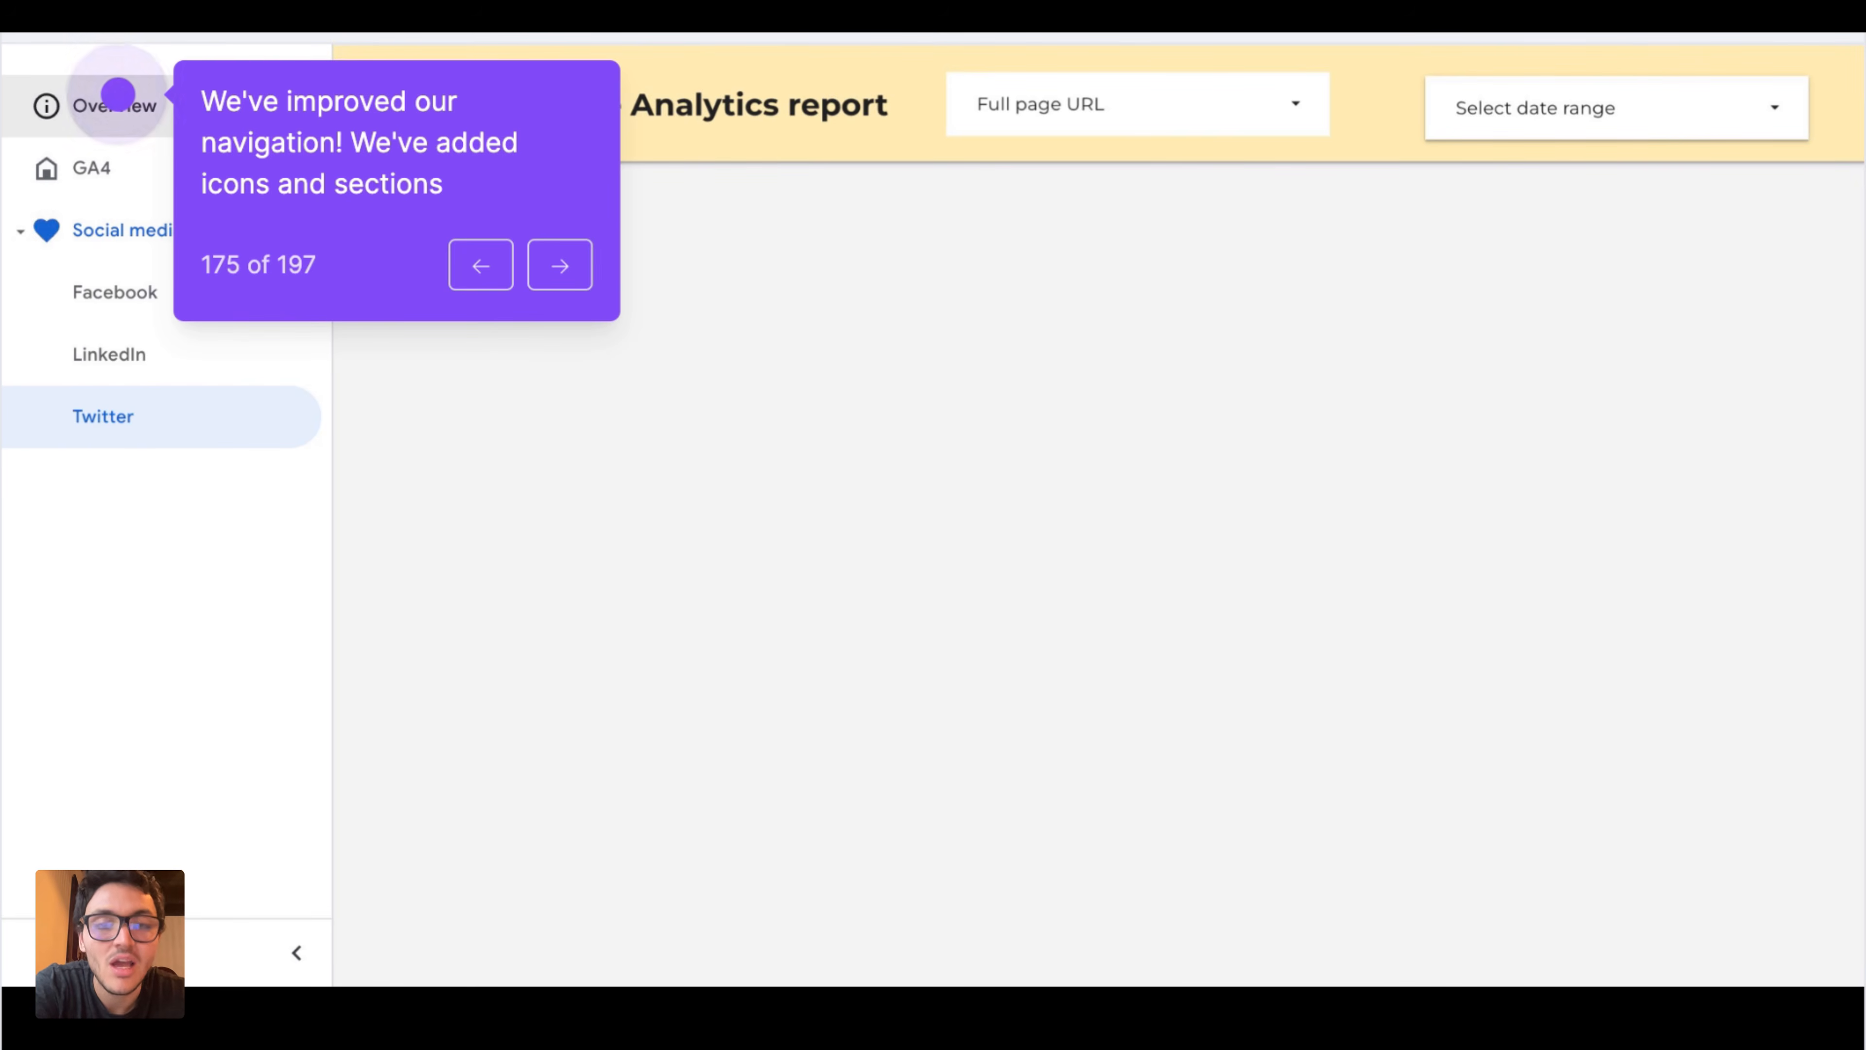
key(Right)
key(Right)
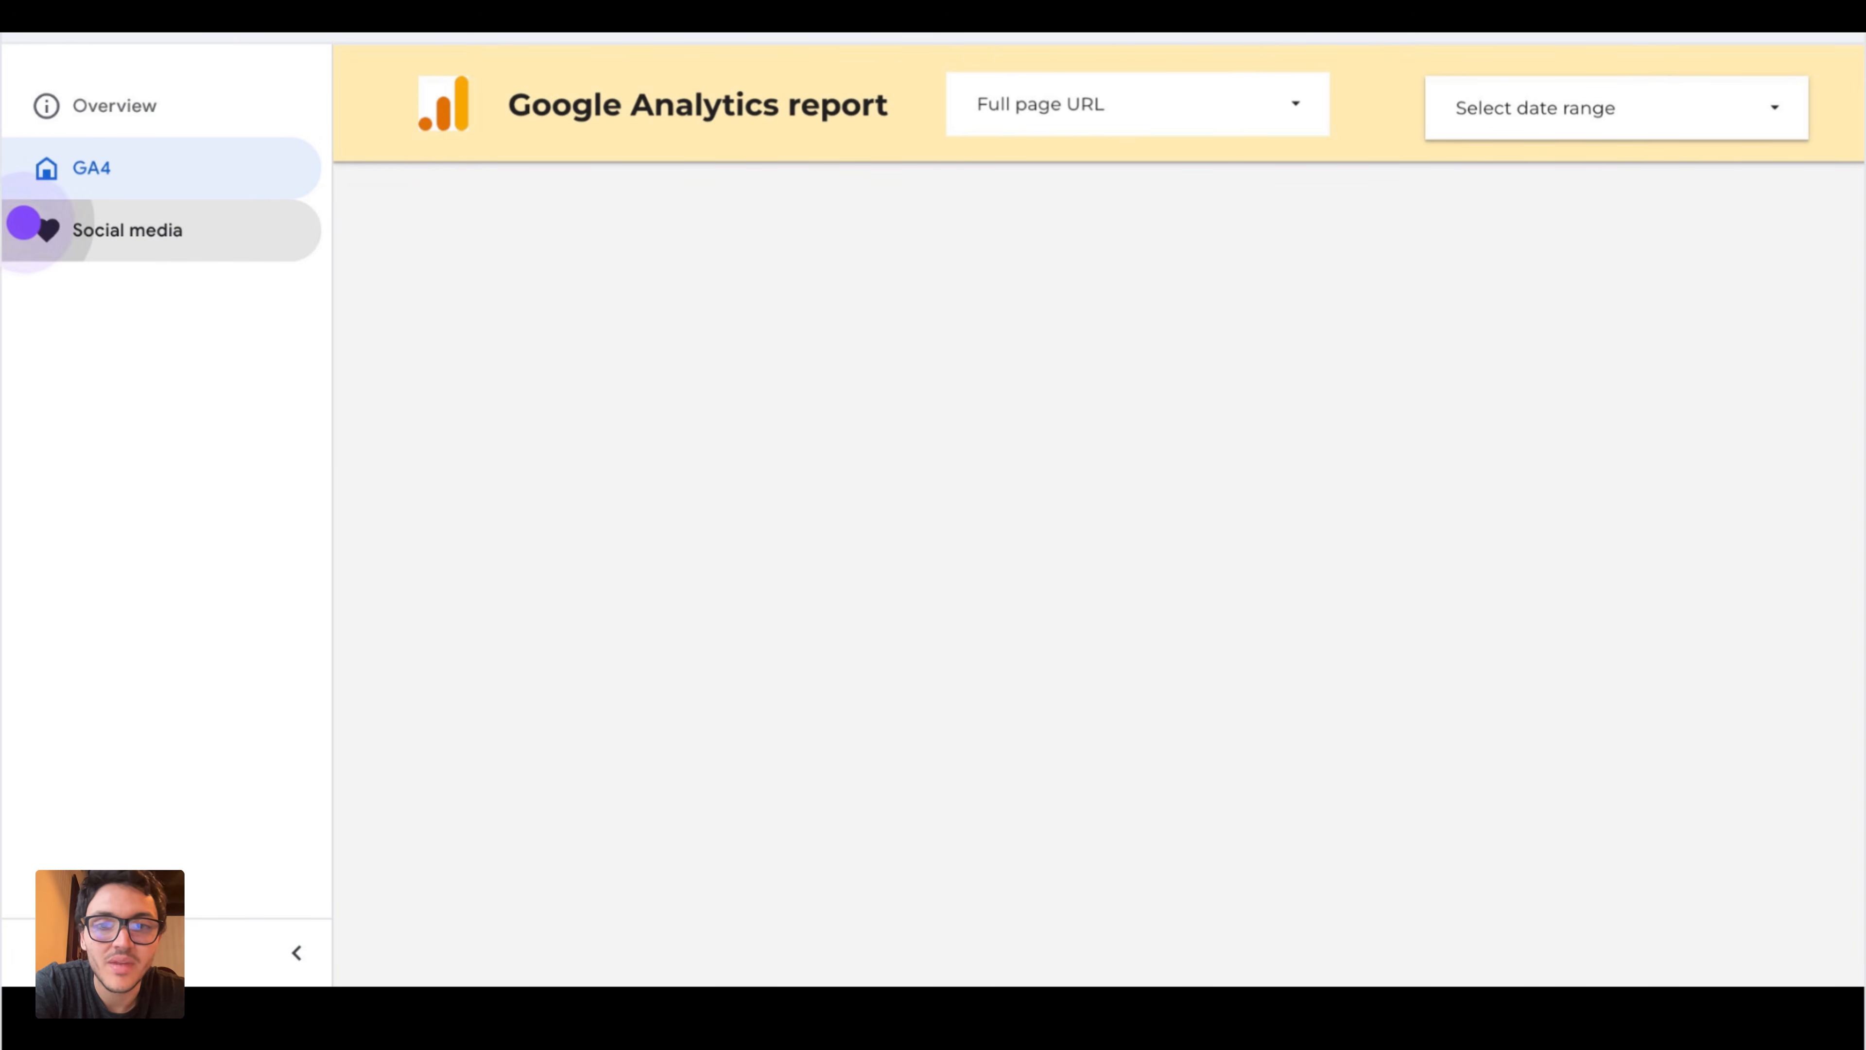
- Return to editing, hide the Twitter page in view mode, and preview the report
click(1557, 84)
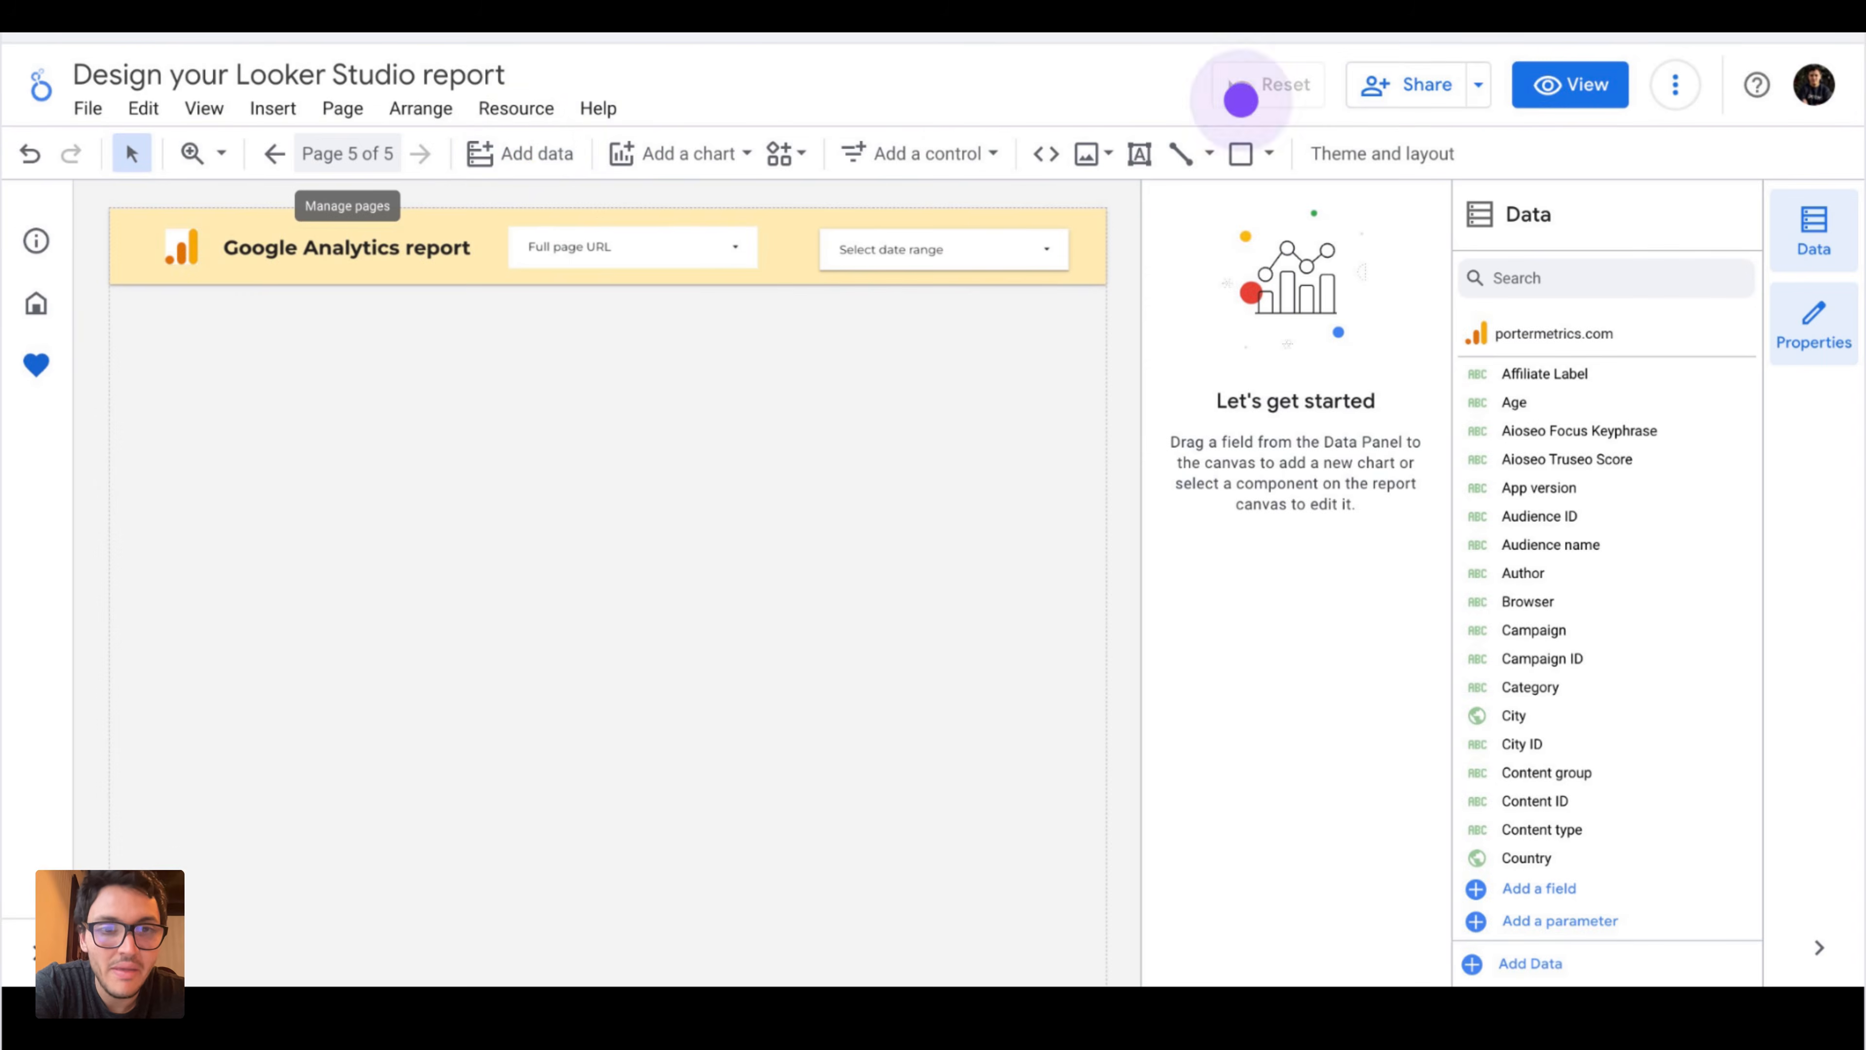
click(371, 149)
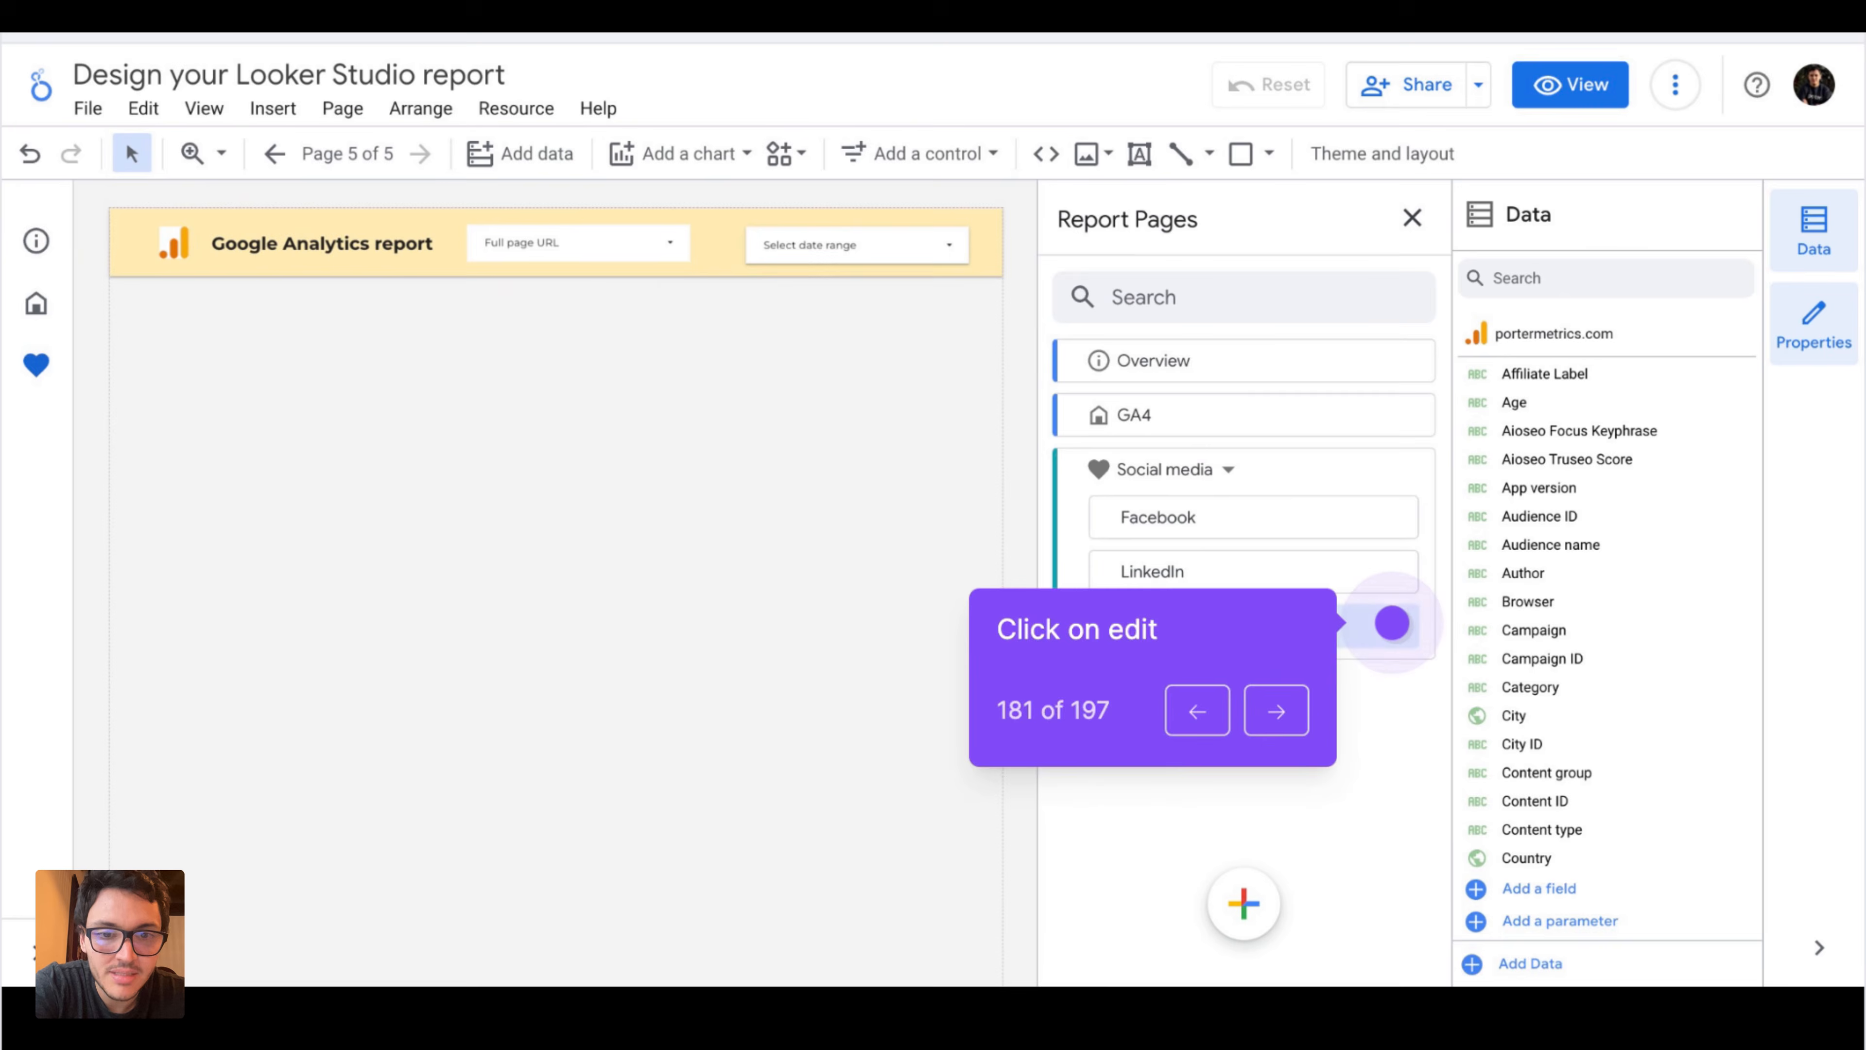
click(1393, 624)
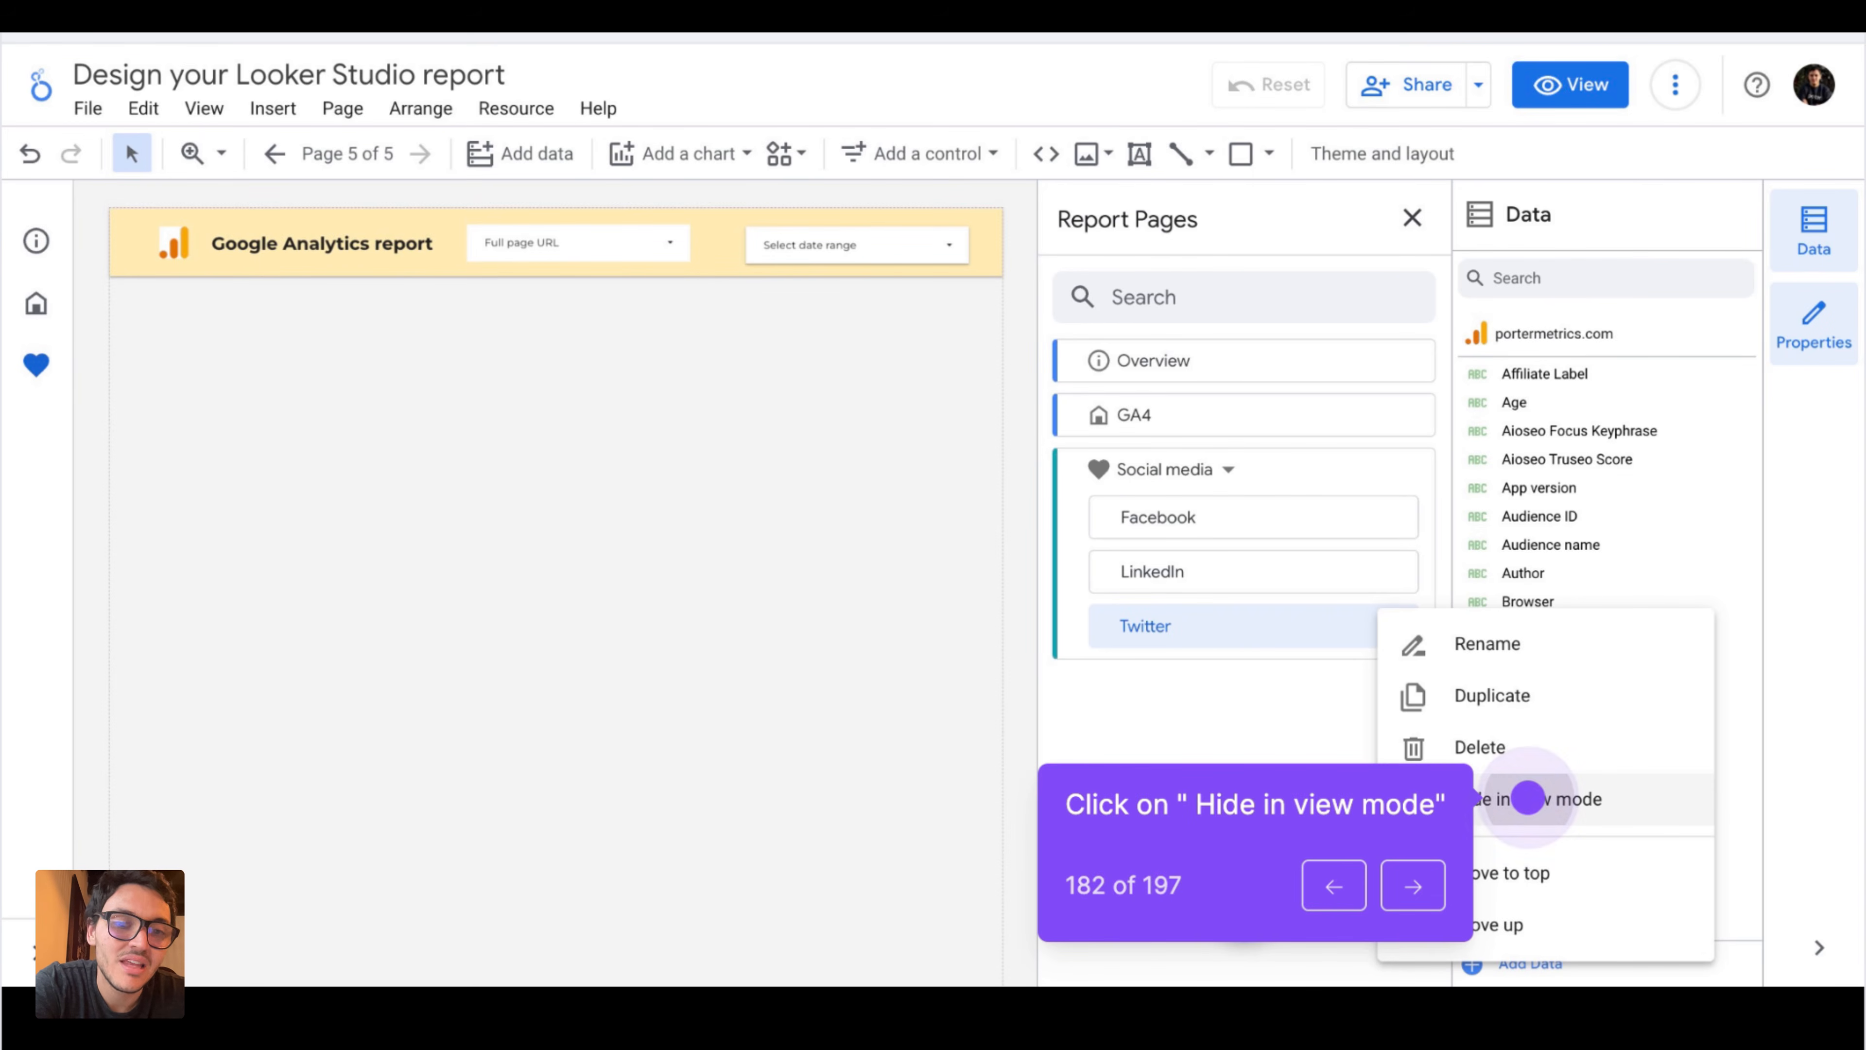
click(1529, 797)
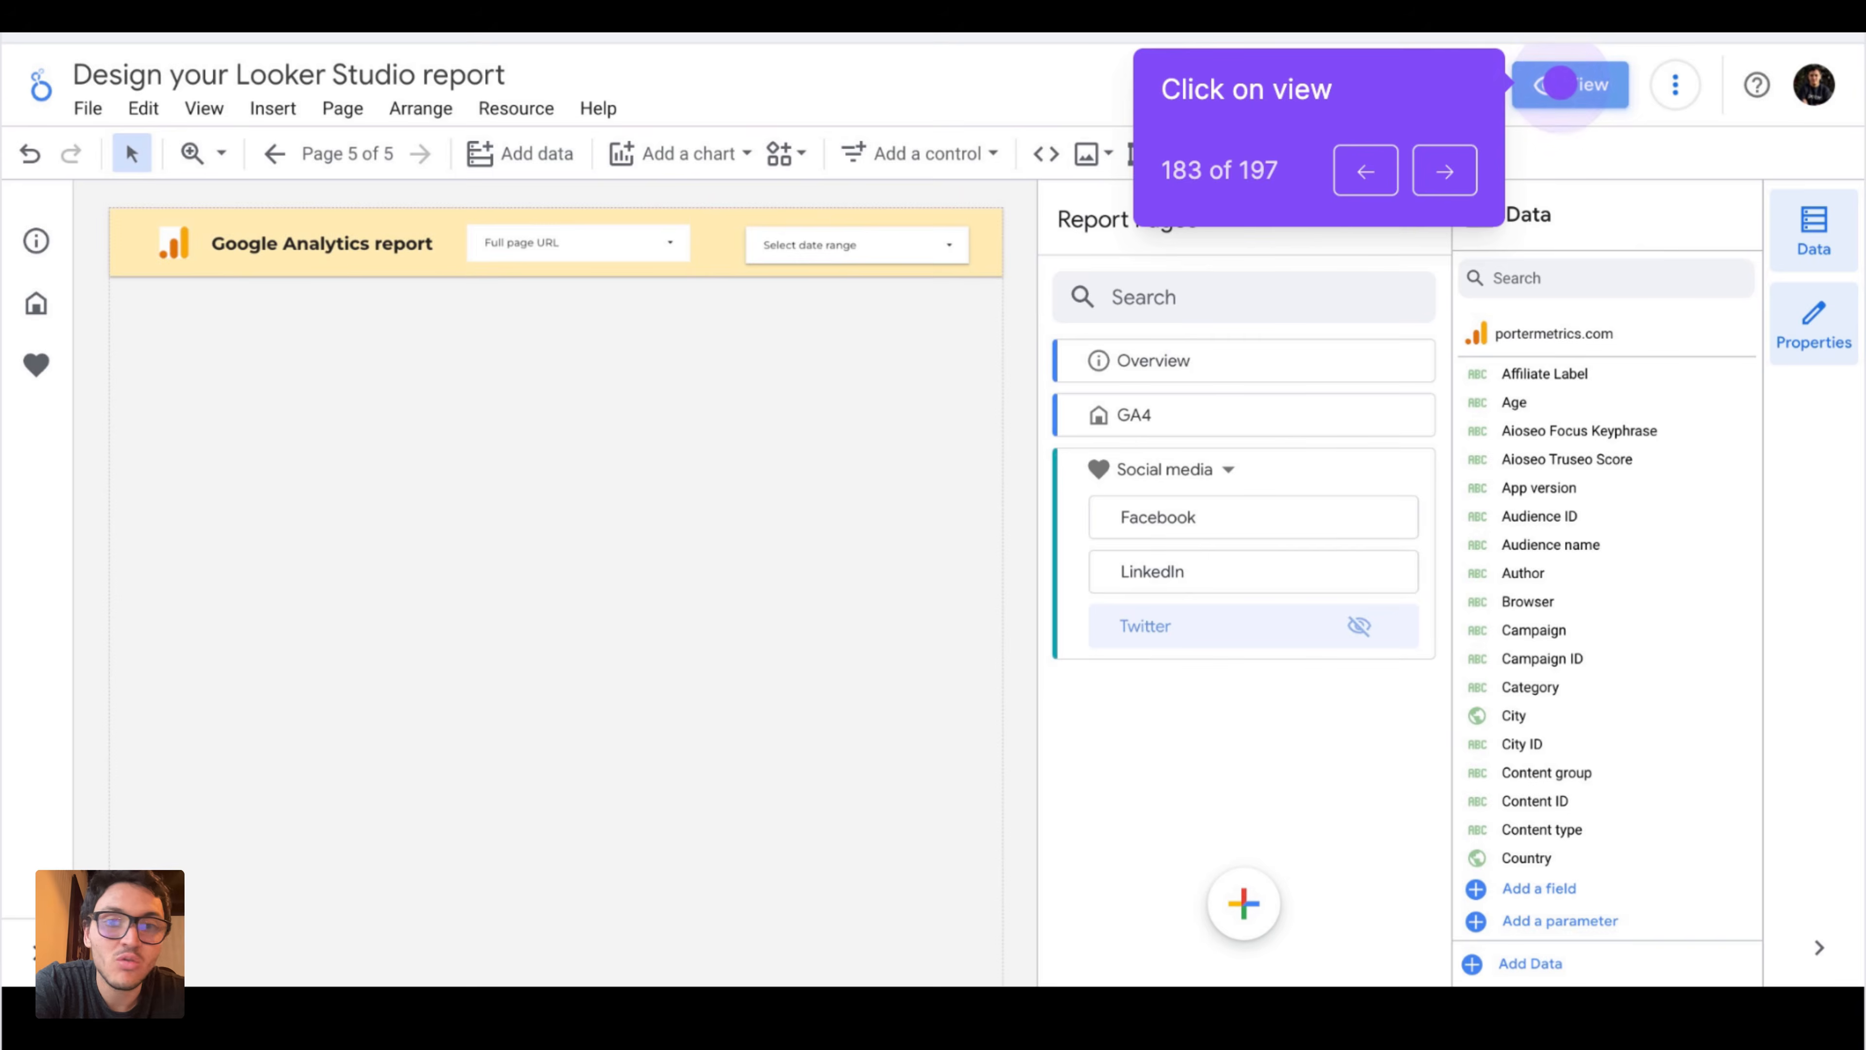
click(1562, 82)
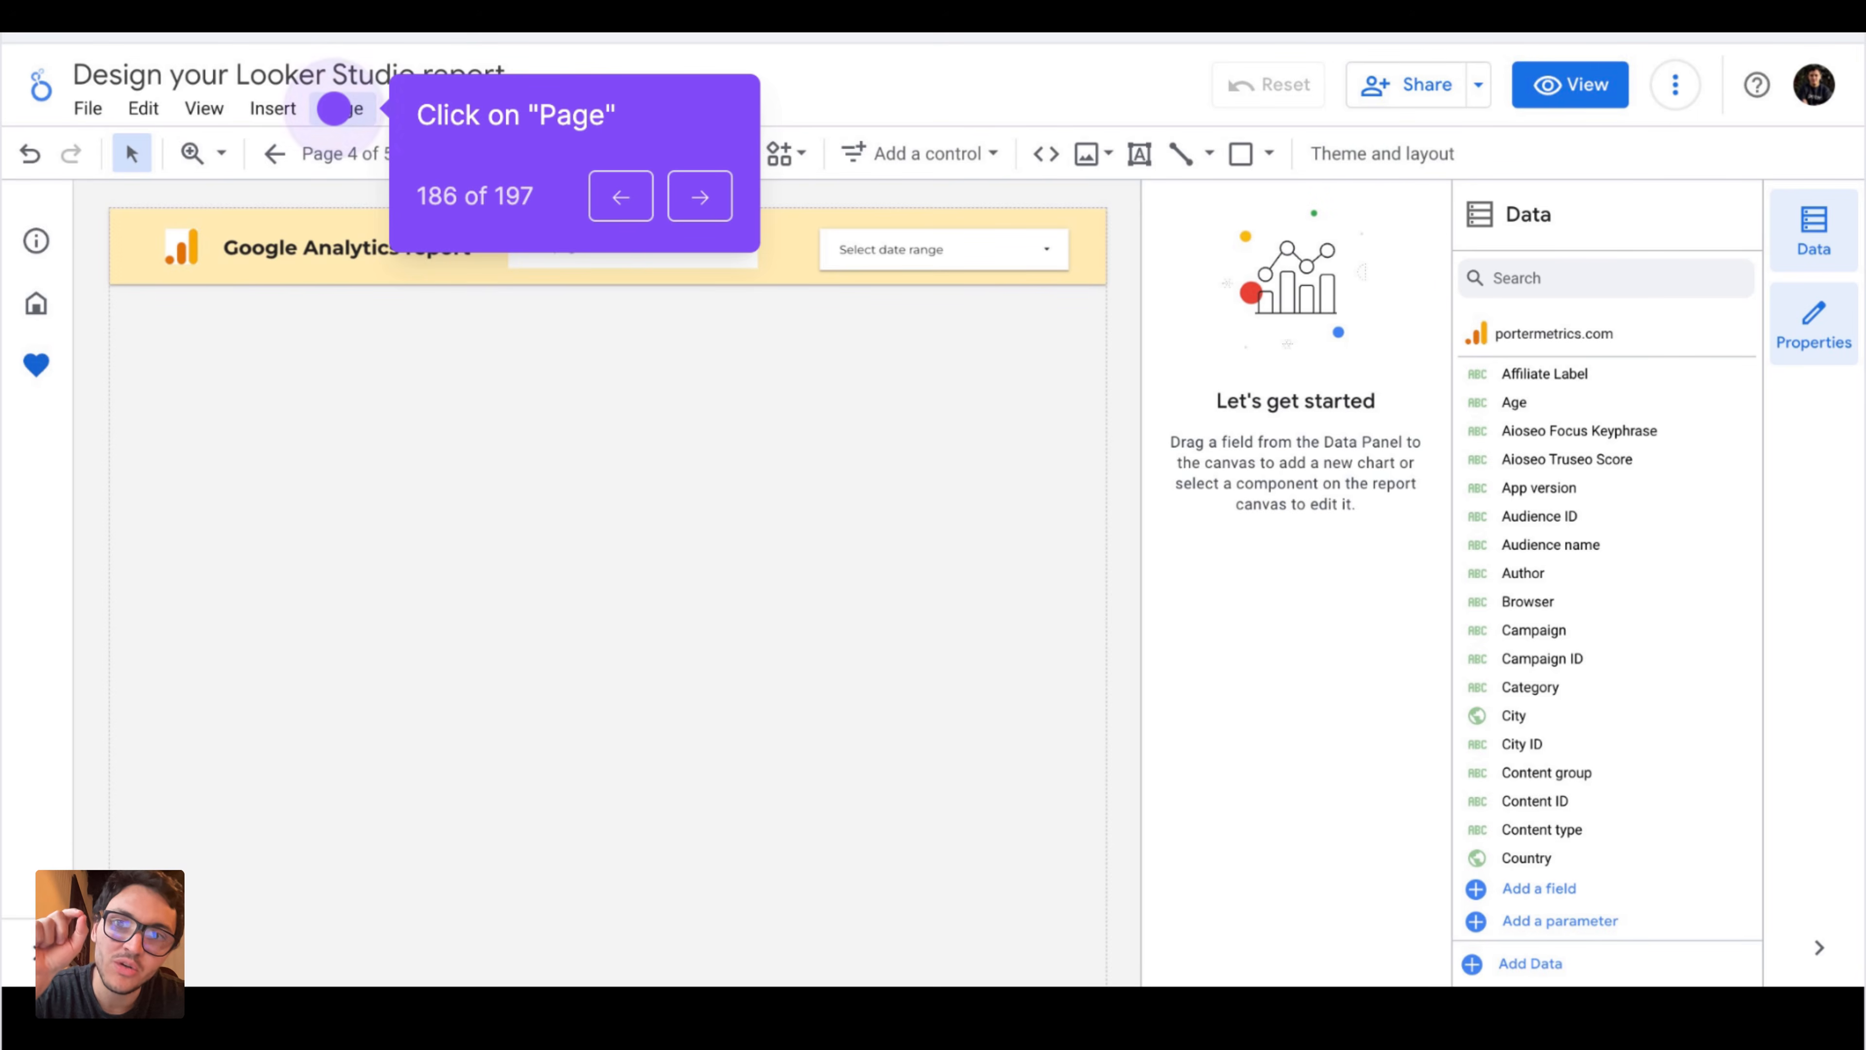
- Set a custom canvas height of 500 px for the LinkedIn page only, through its current page settings
click(334, 109)
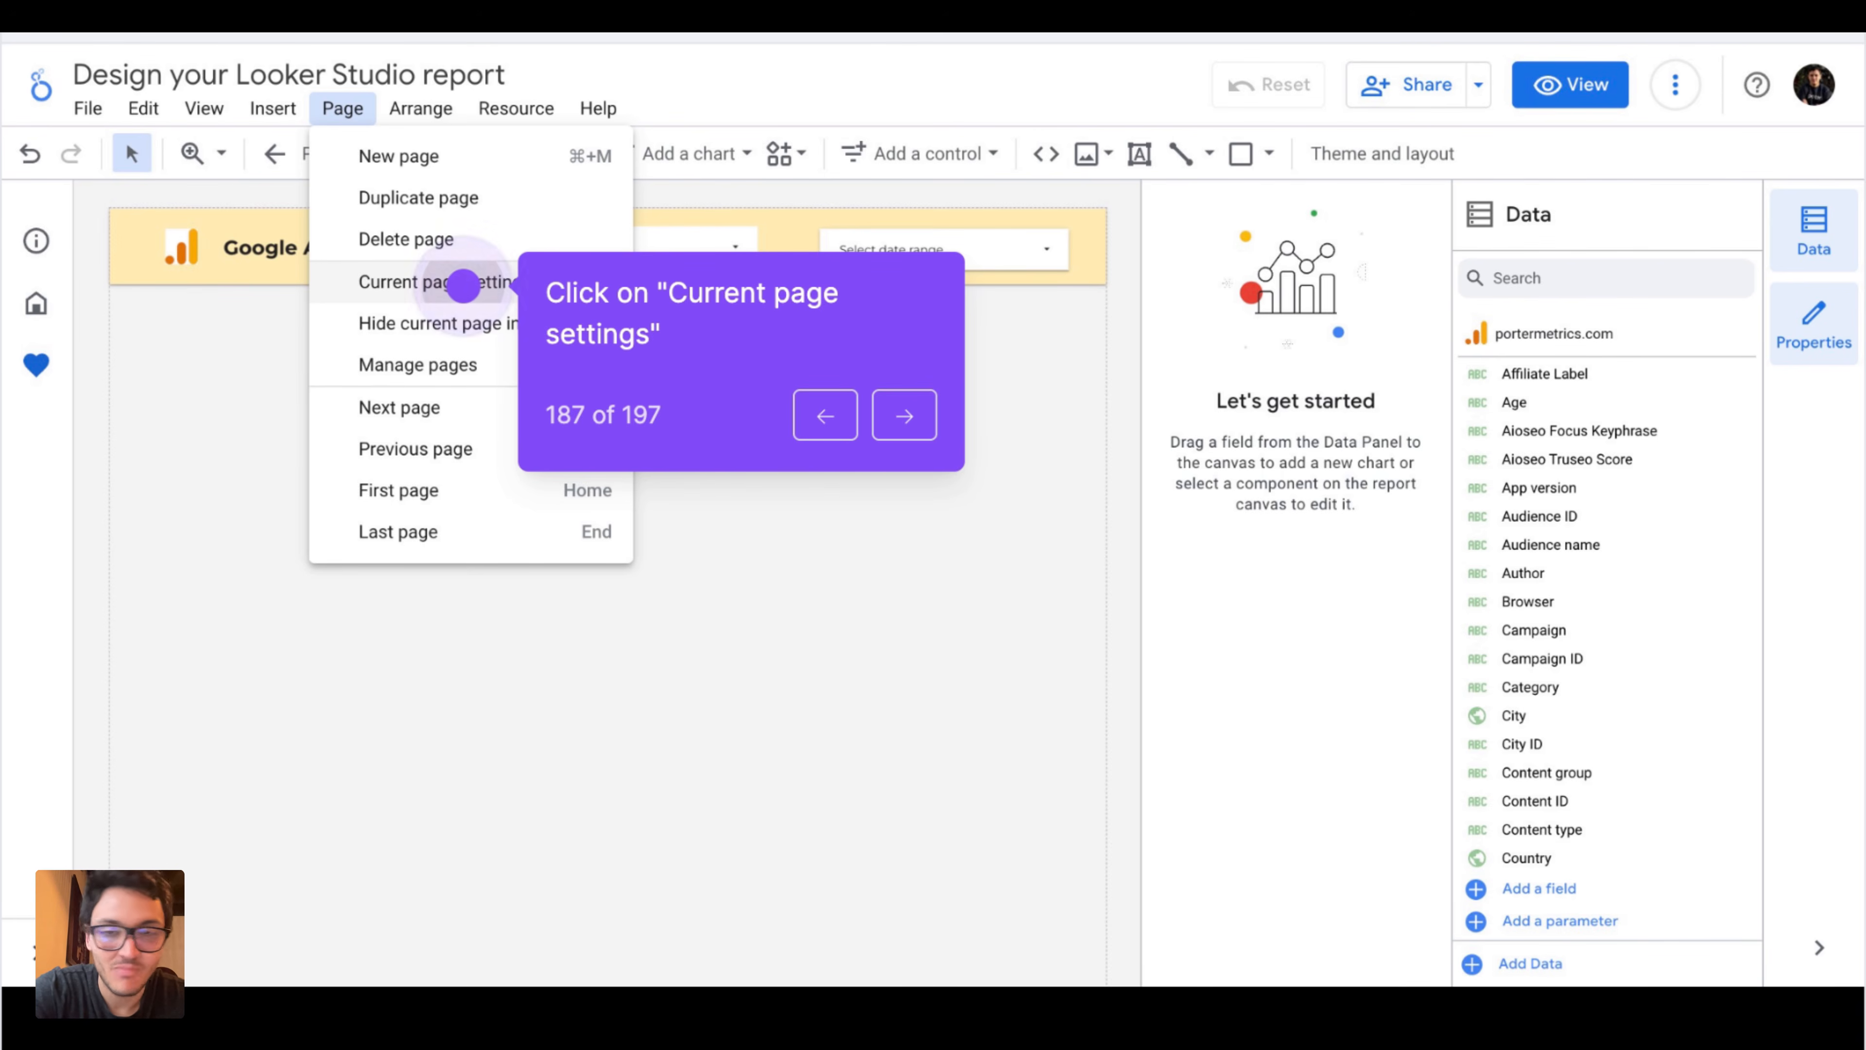
click(441, 282)
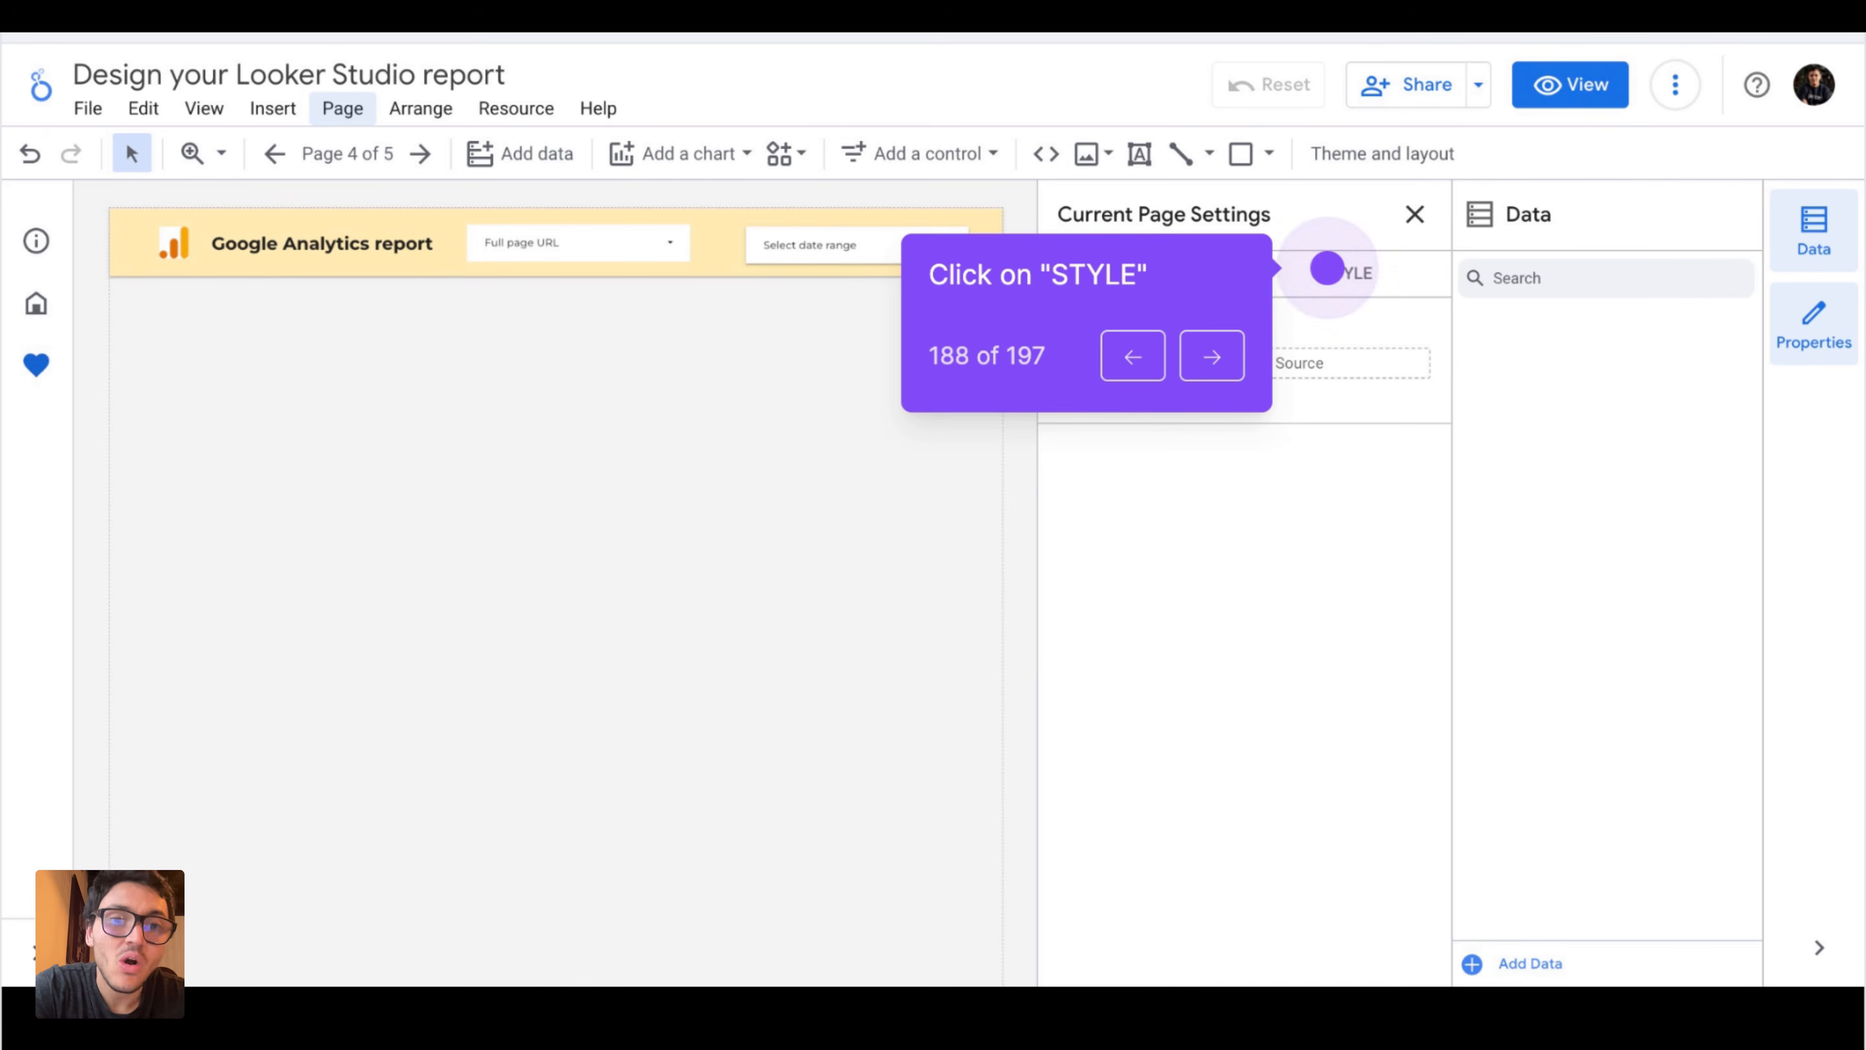
click(1327, 269)
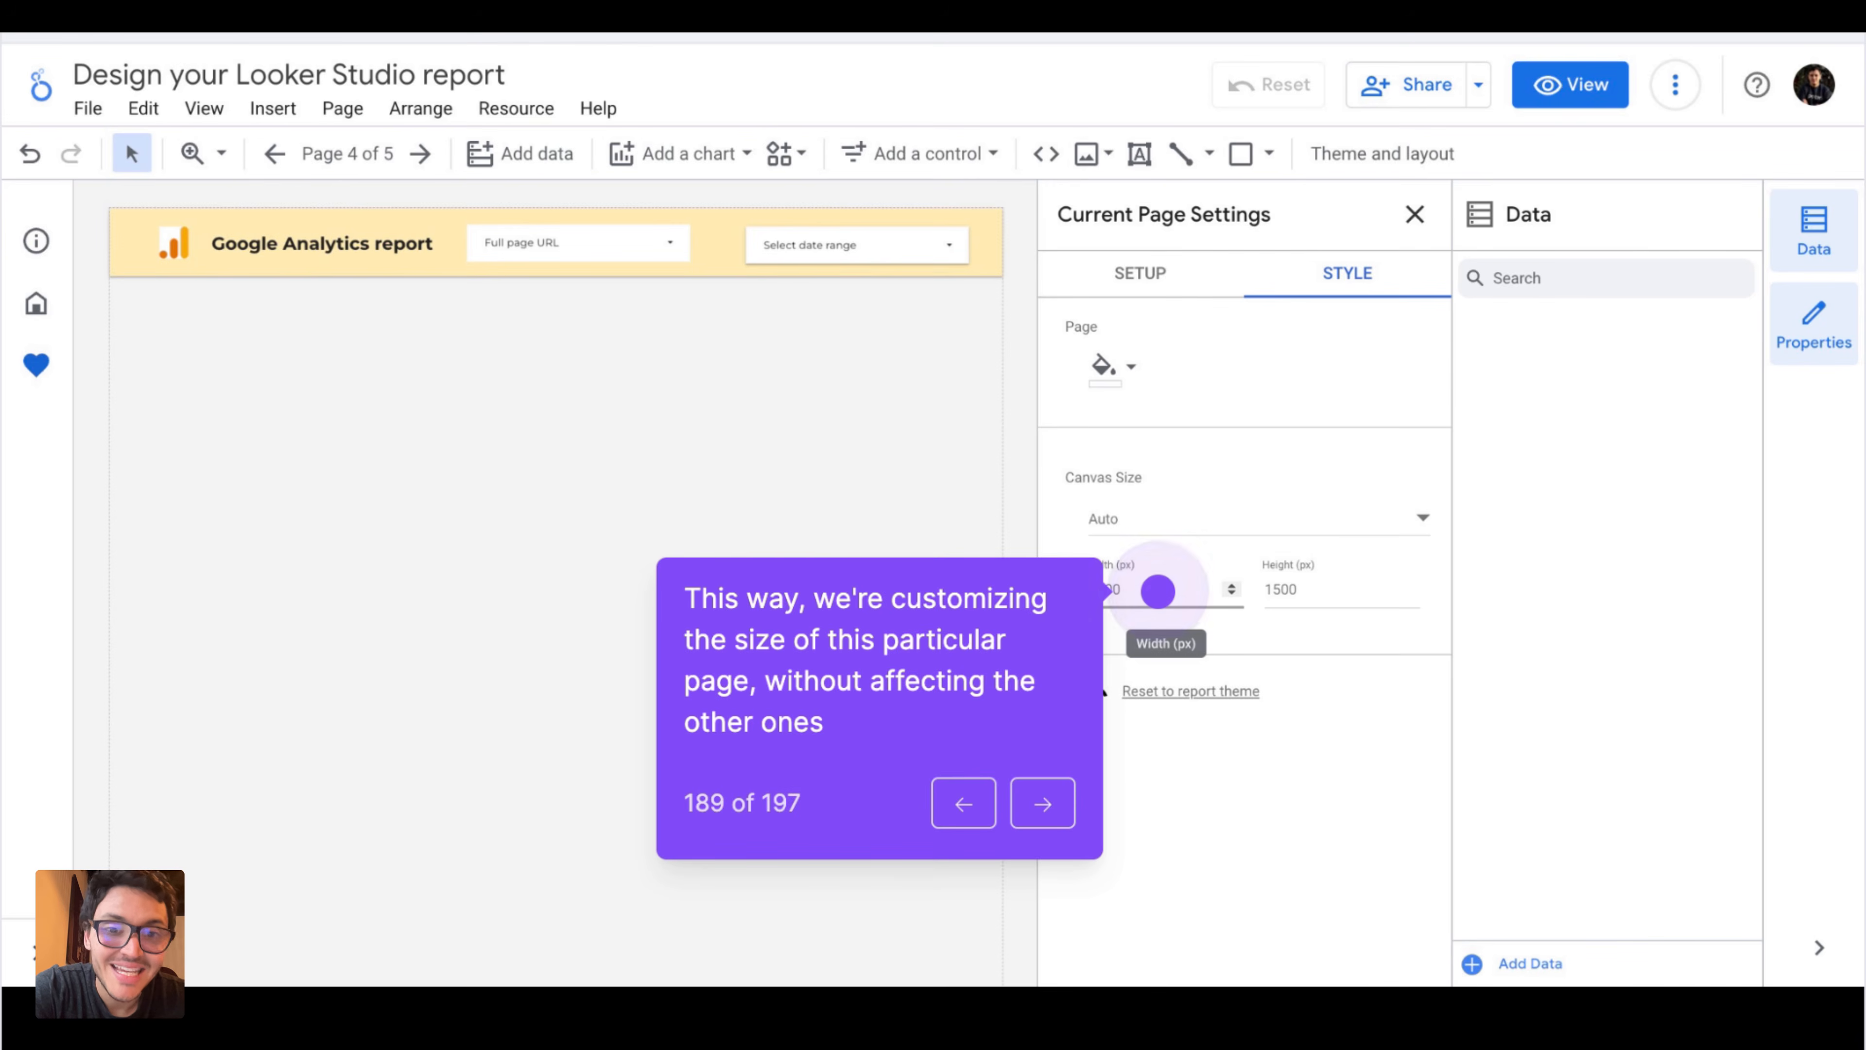
click(1297, 579)
click(1296, 579)
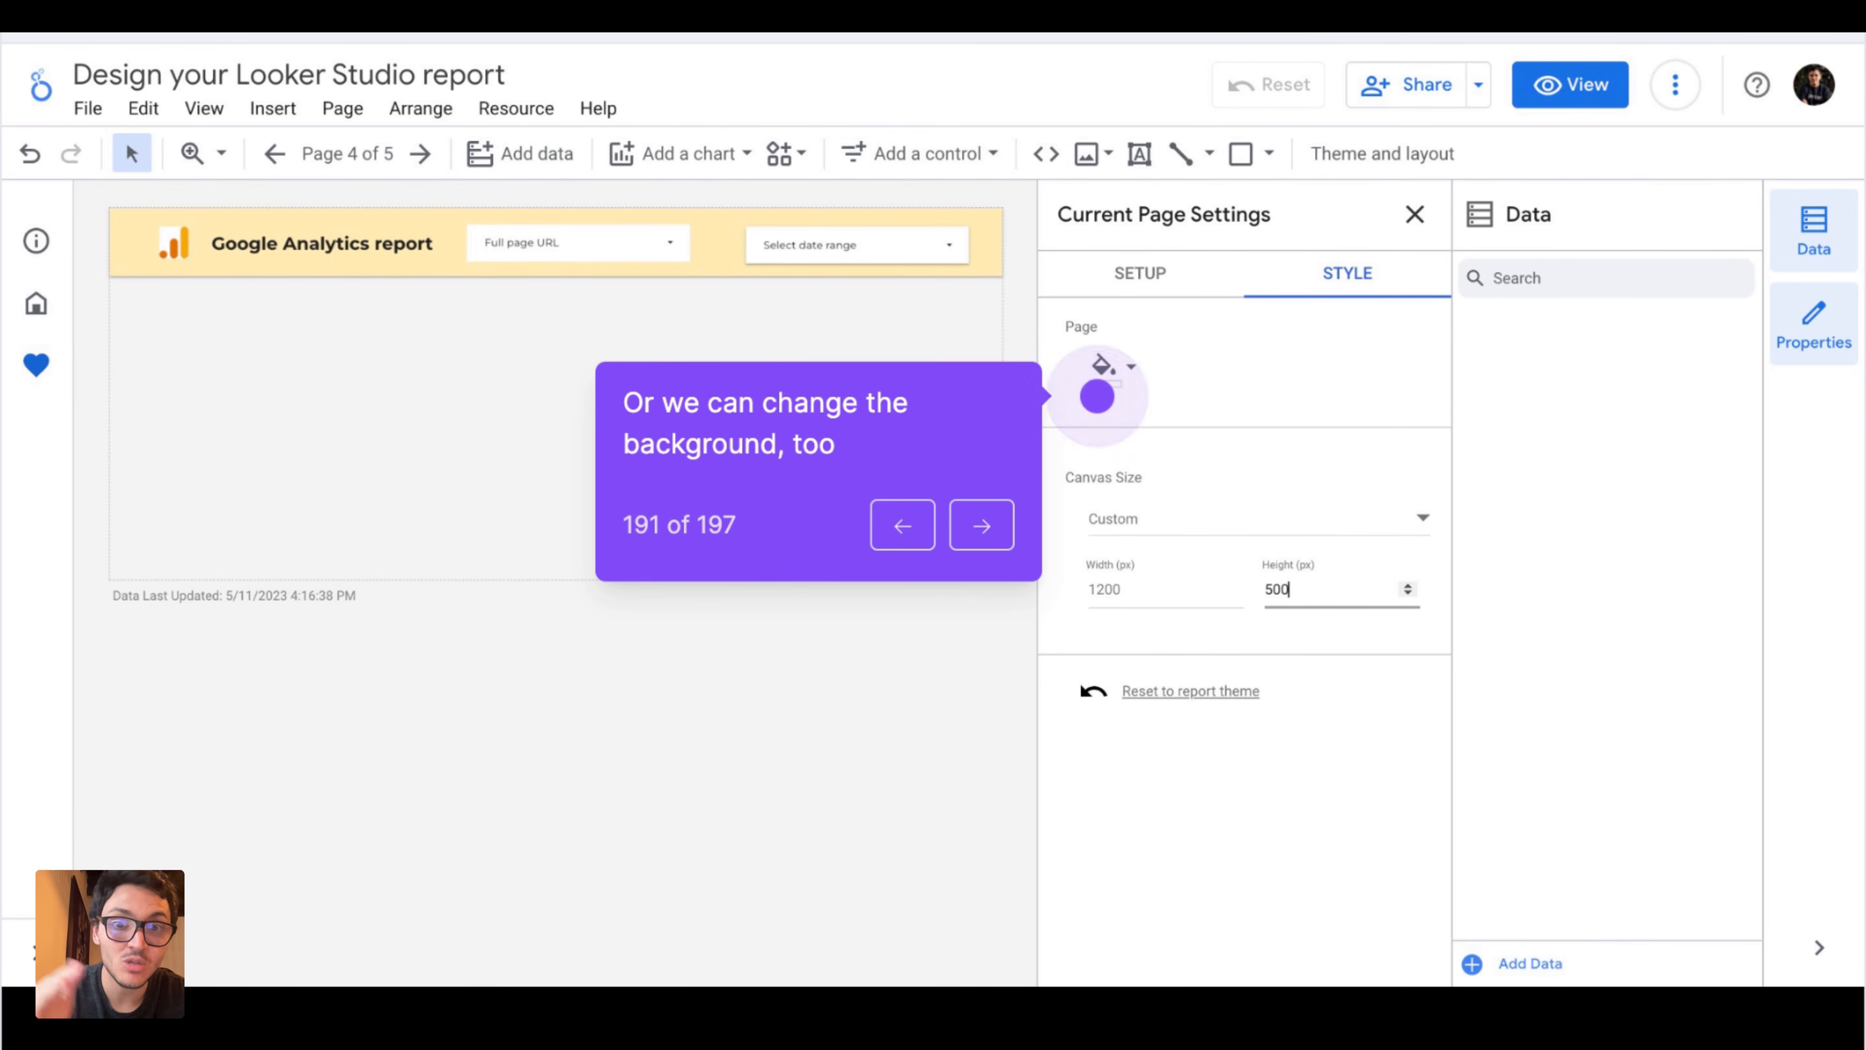
- Change the LinkedIn page's background to white and preview the report
click(1097, 397)
click(1474, 437)
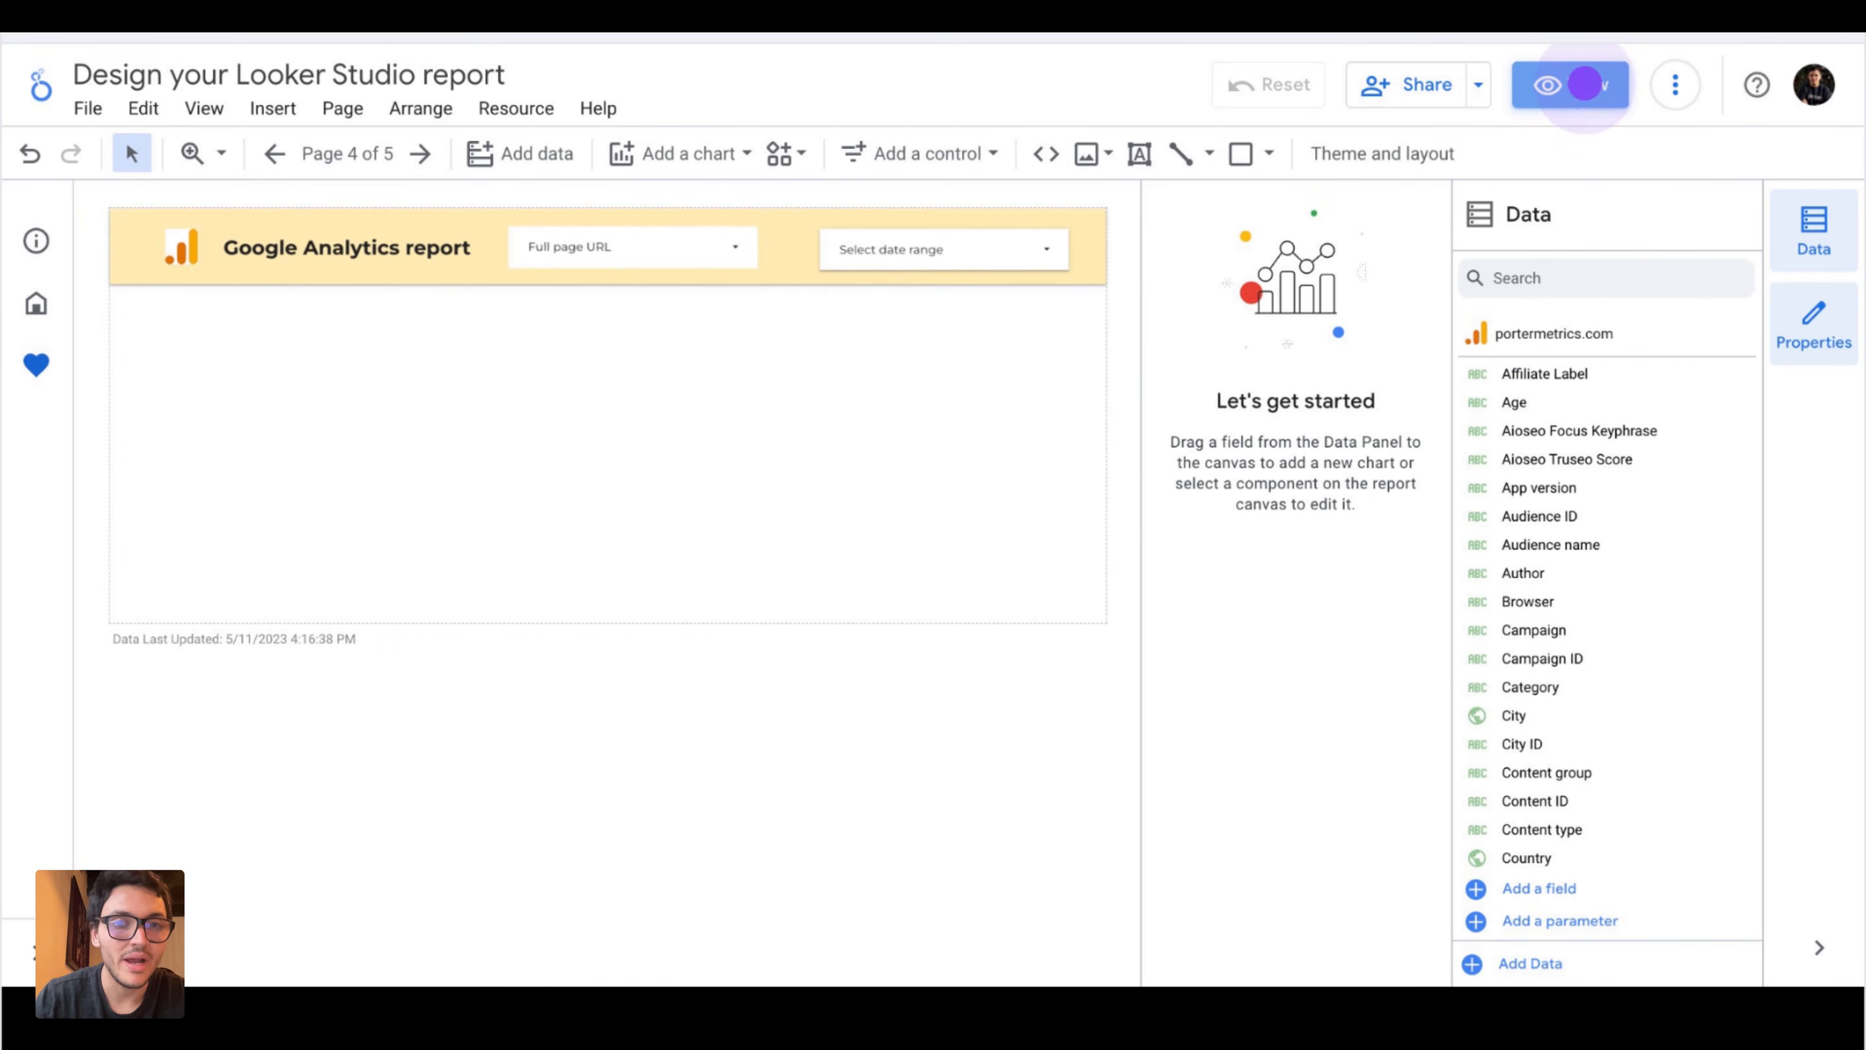
click(1579, 83)
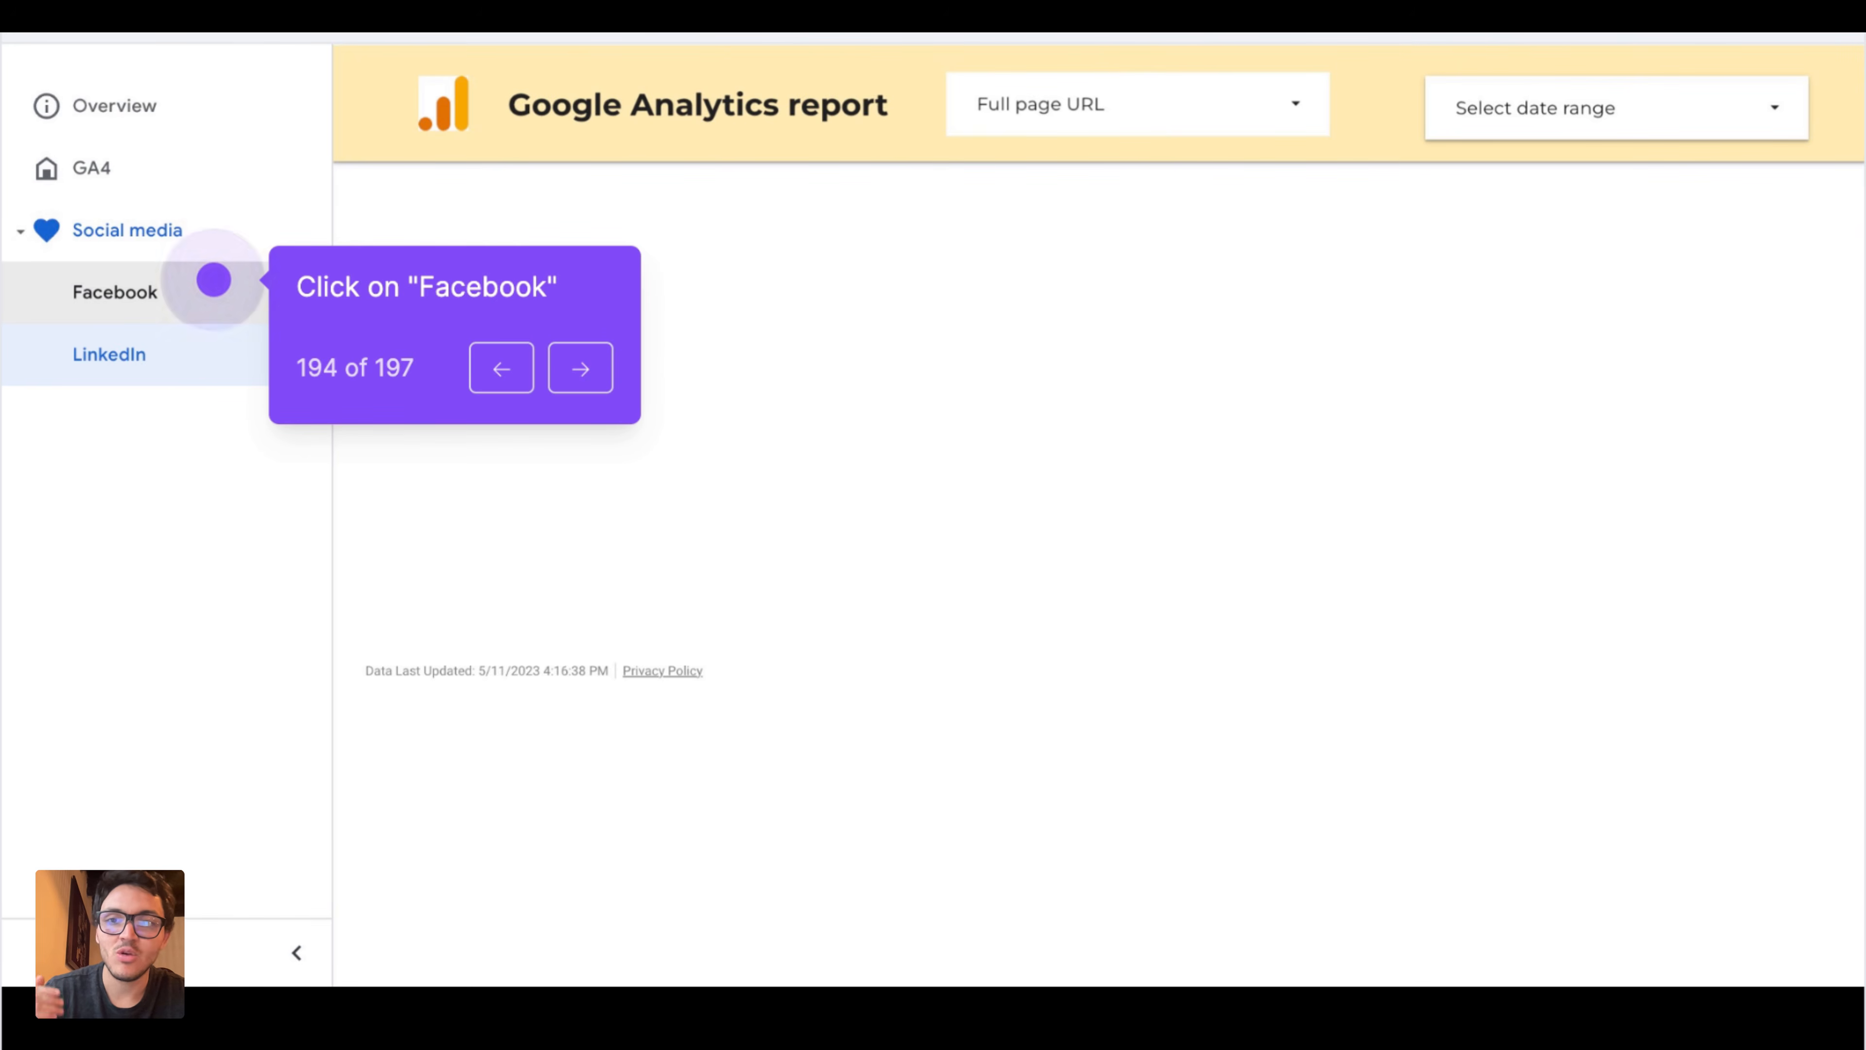